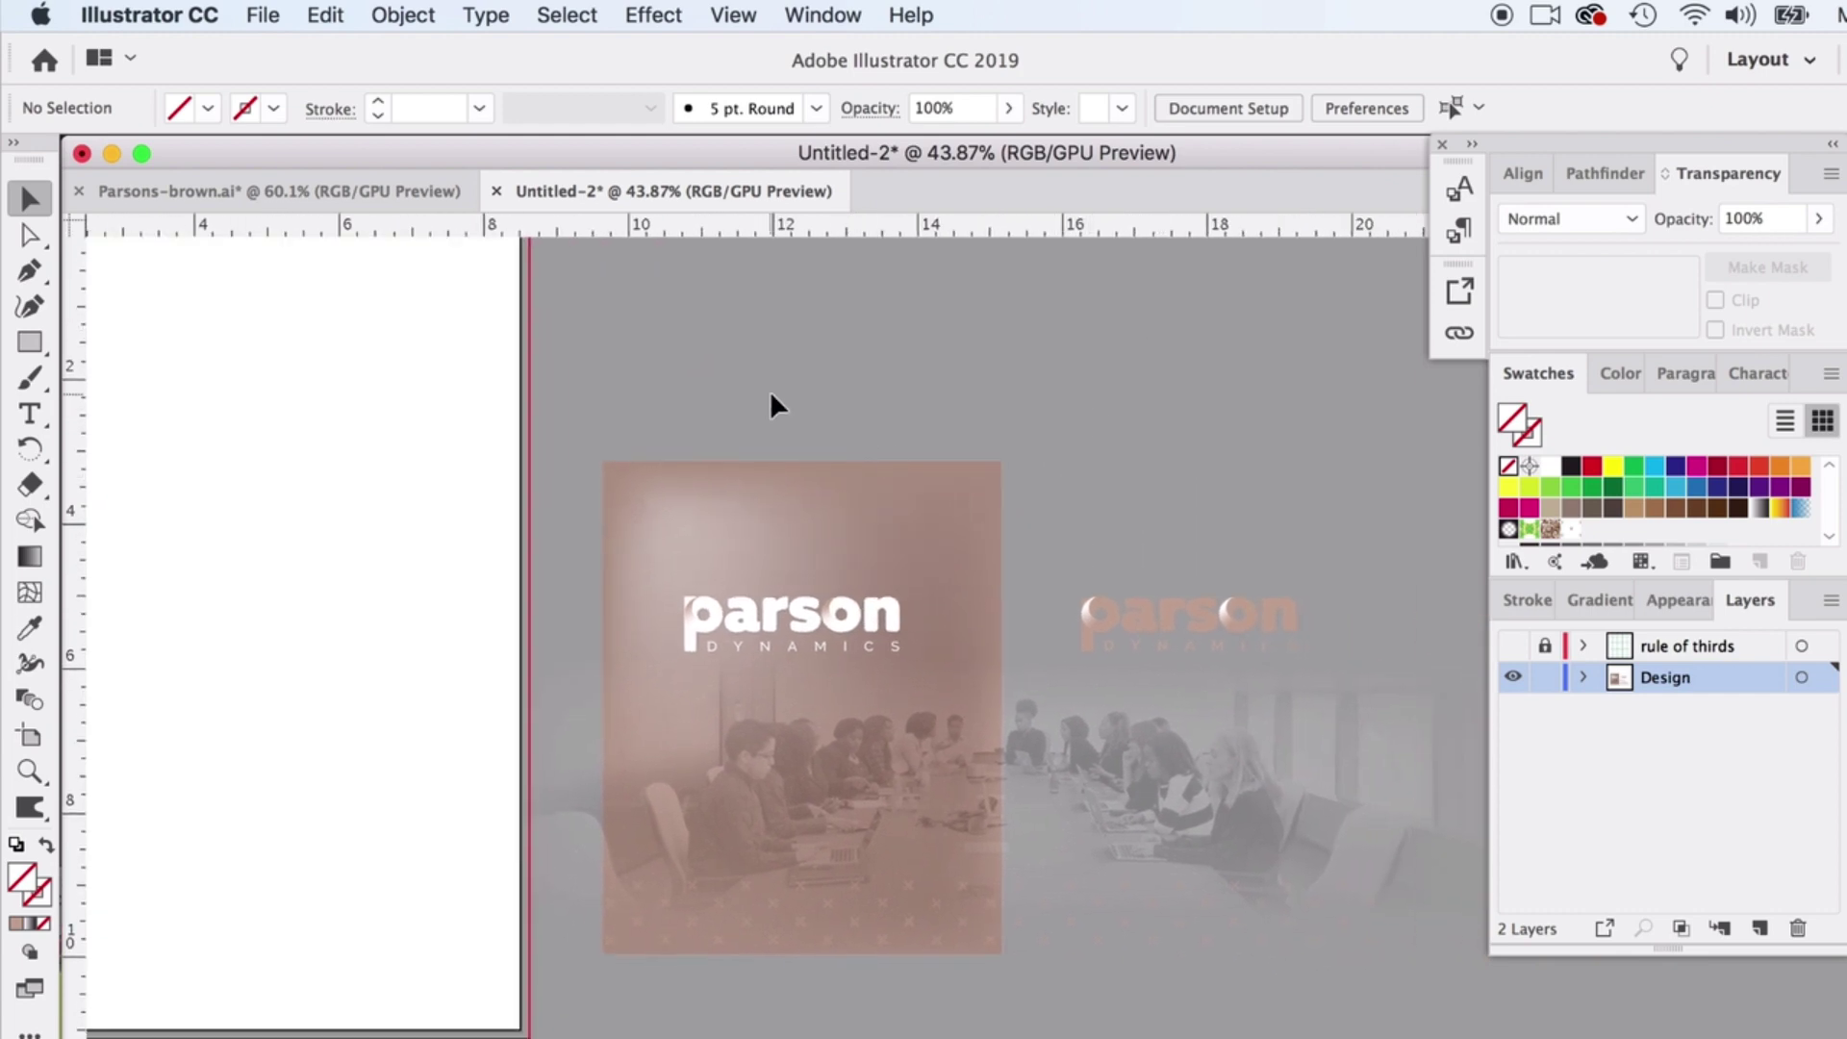
- Move the brown gradient mesh rectangle from the pasteboard onto the blank artboard and deselect it
{"action": "scroll", "coordinate": [721, 415], "scroll_direction": "left", "scroll_amount": 7}
{"action": "scroll", "coordinate": [720, 414], "scroll_direction": "left", "scroll_amount": 2}
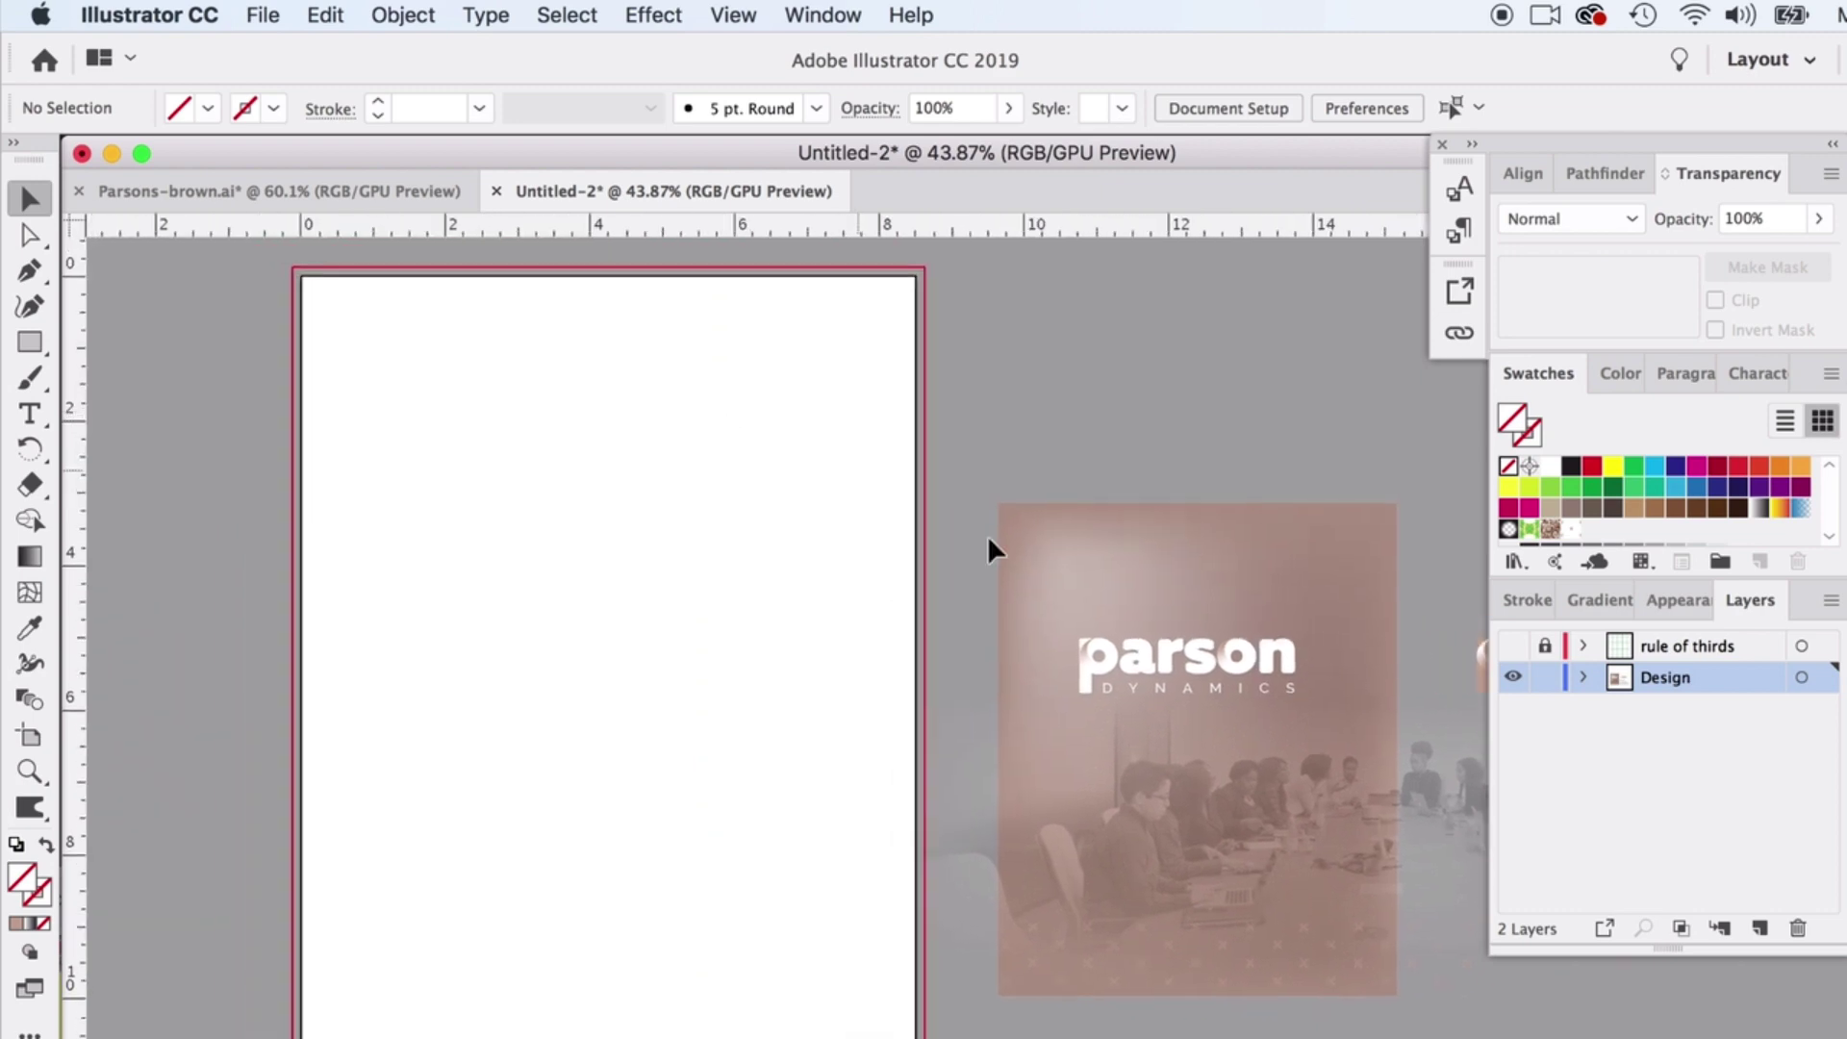
{"action": "left_click_drag", "start_coordinate": [1155, 574], "coordinate": [560, 469]}
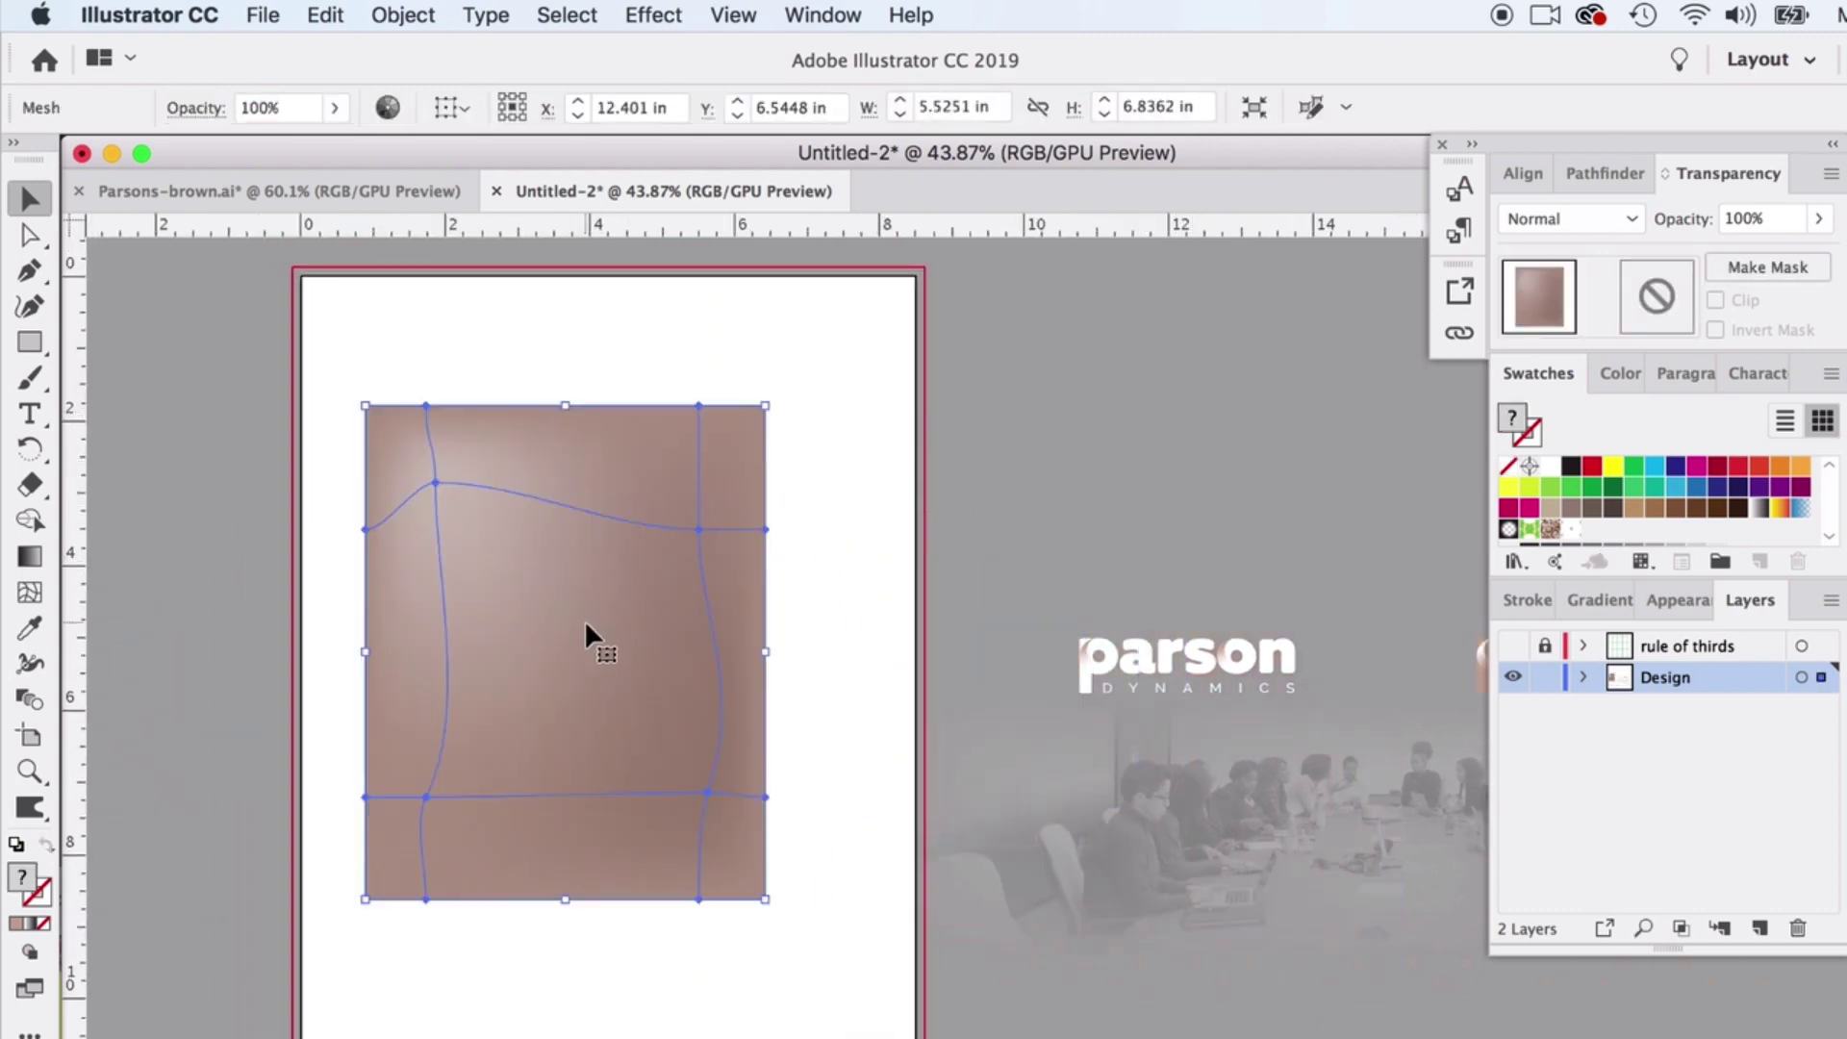
{"action": "scroll", "coordinate": [586, 606], "scroll_direction": "up", "scroll_amount": 4}
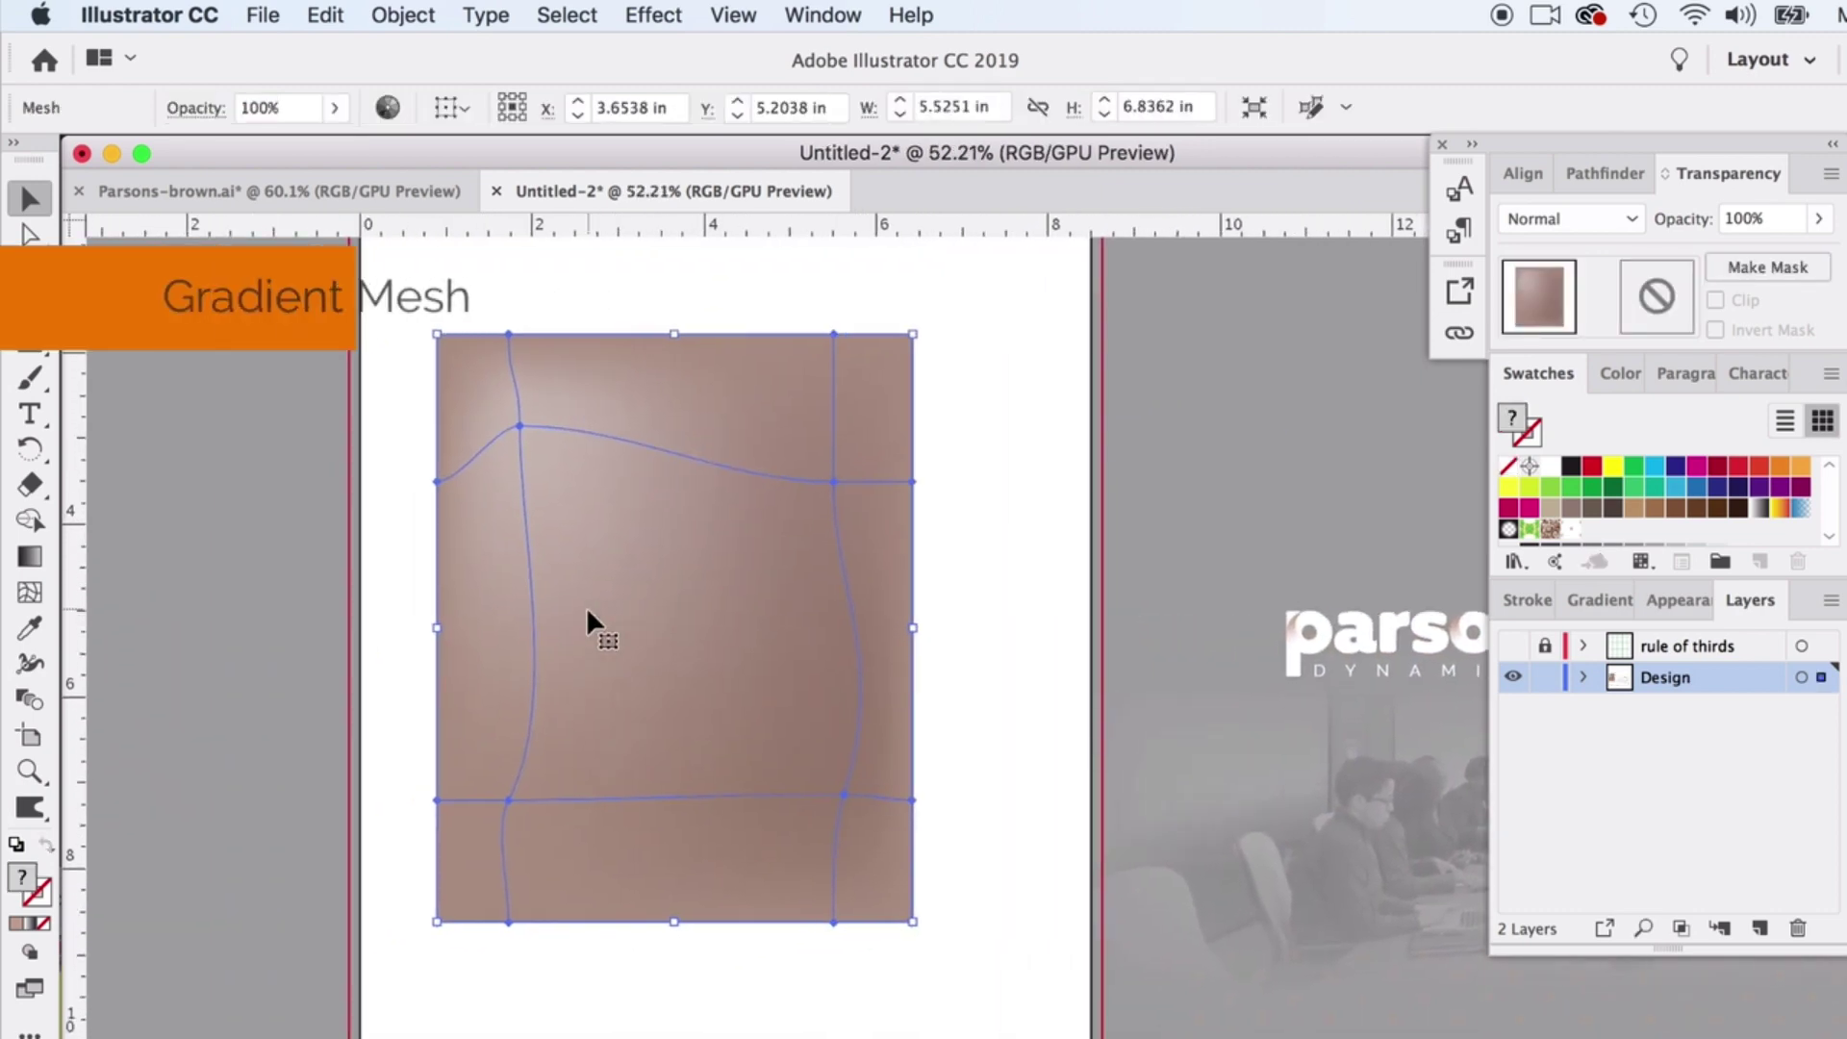
{"action": "key", "text": "super+shift+a"}
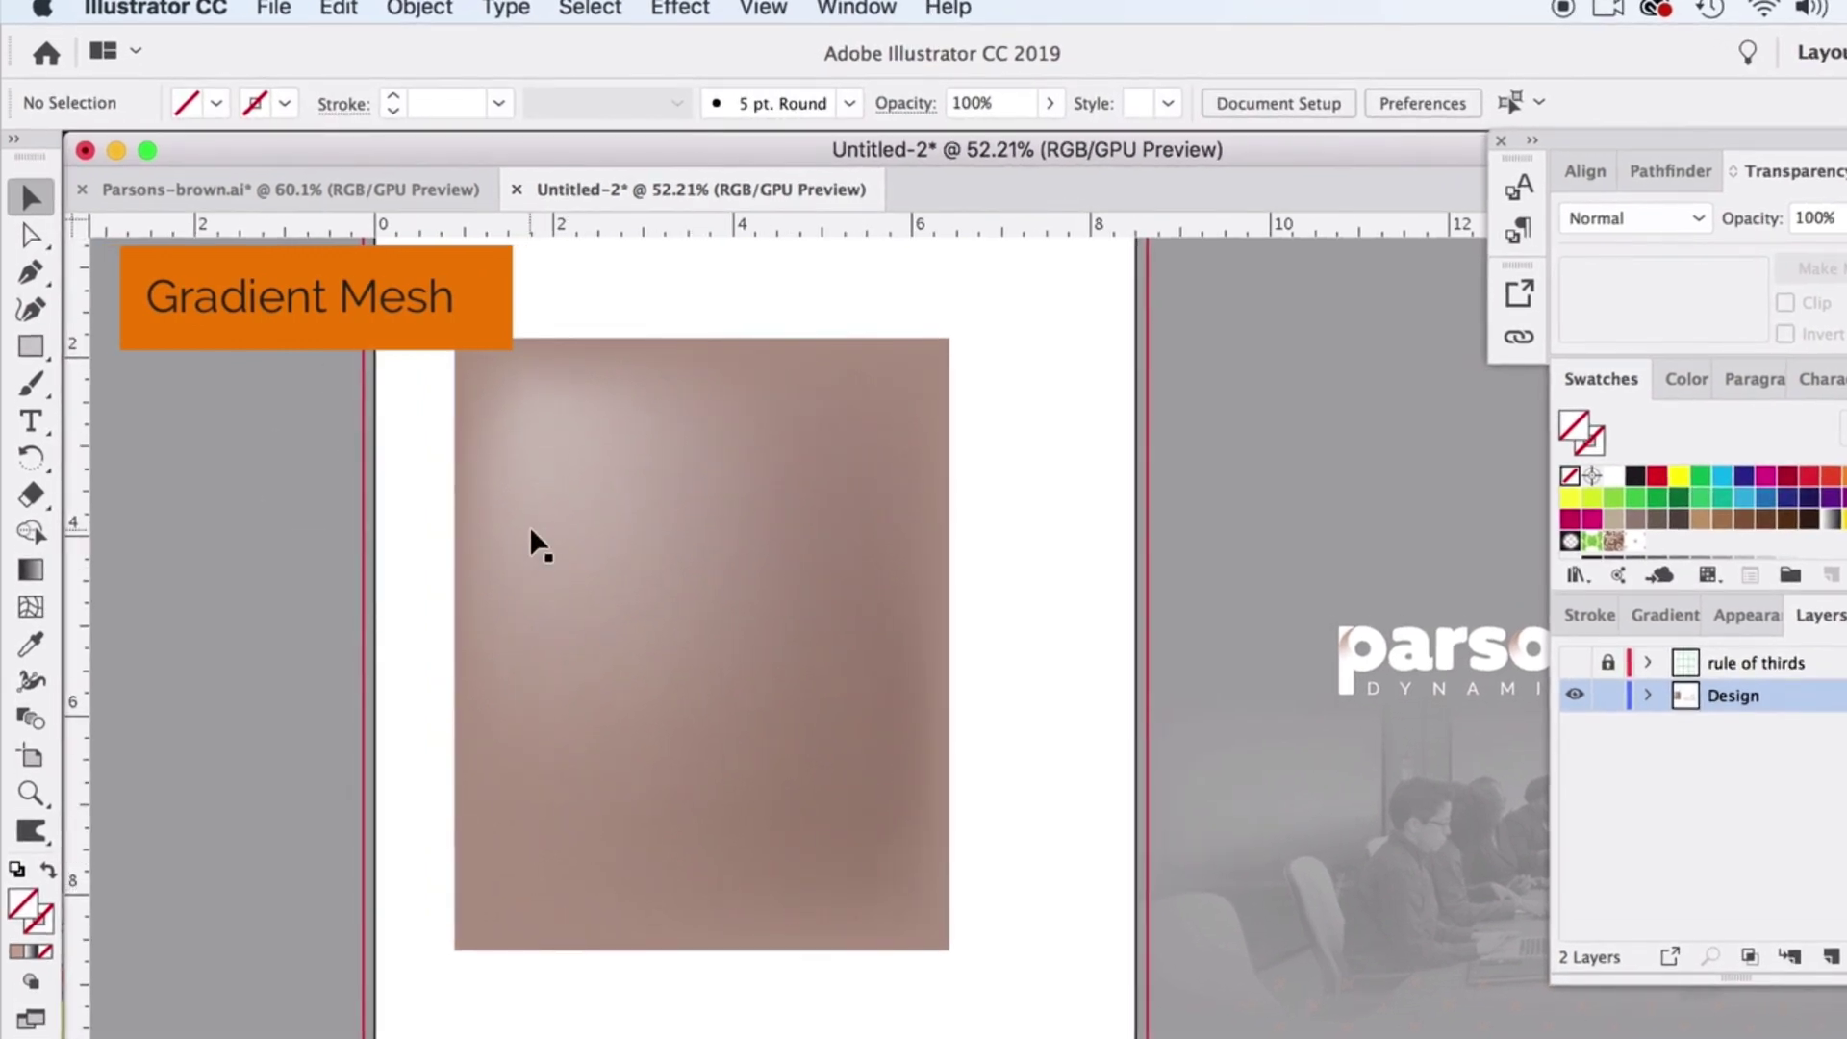
- Shift the mesh's upper-left highlight point down and inward, then place the mesh in the artboard's top-left corner
{"action": "left_click", "coordinate": [532, 534]}
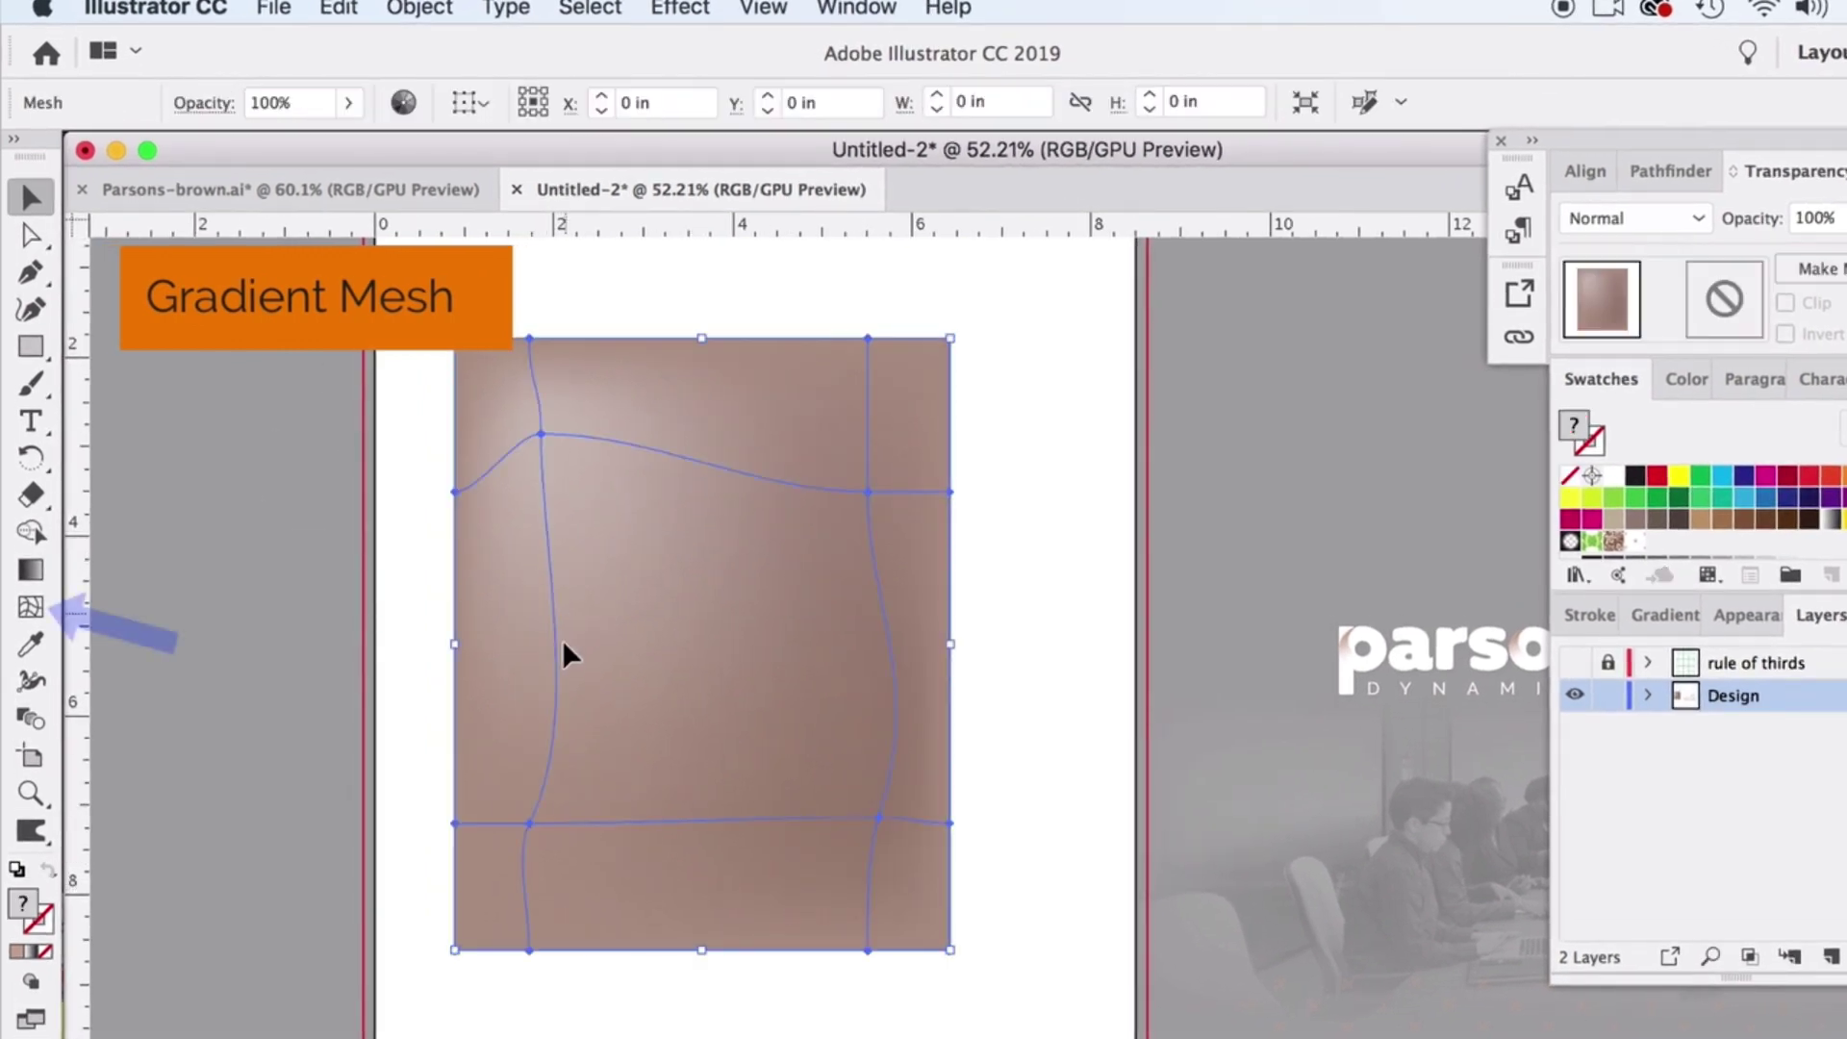
{"action": "left_click", "coordinate": [30, 235]}
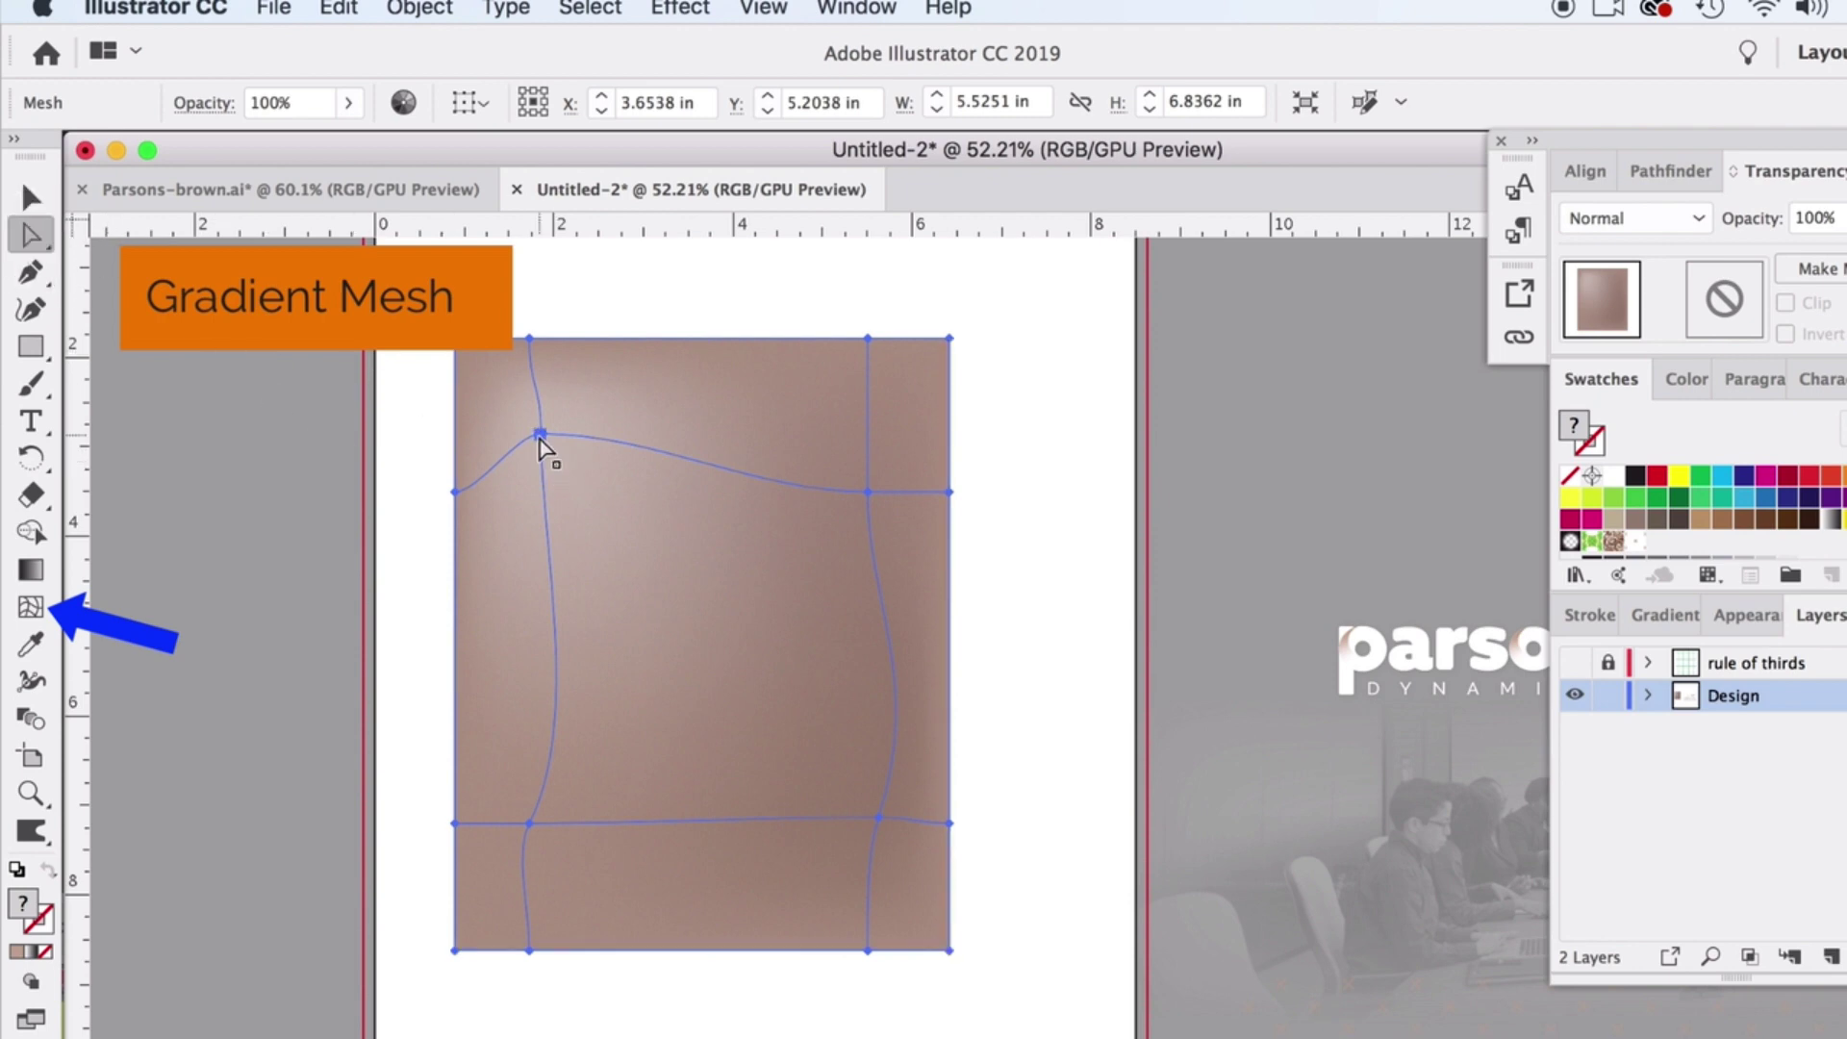
{"action": "mouse_move", "coordinate": [540, 438]}
{"action": "left_mouse_down"}
{"action": "mouse_move", "coordinate": [656, 474]}
{"action": "mouse_move", "coordinate": [568, 483]}
{"action": "left_mouse_up"}
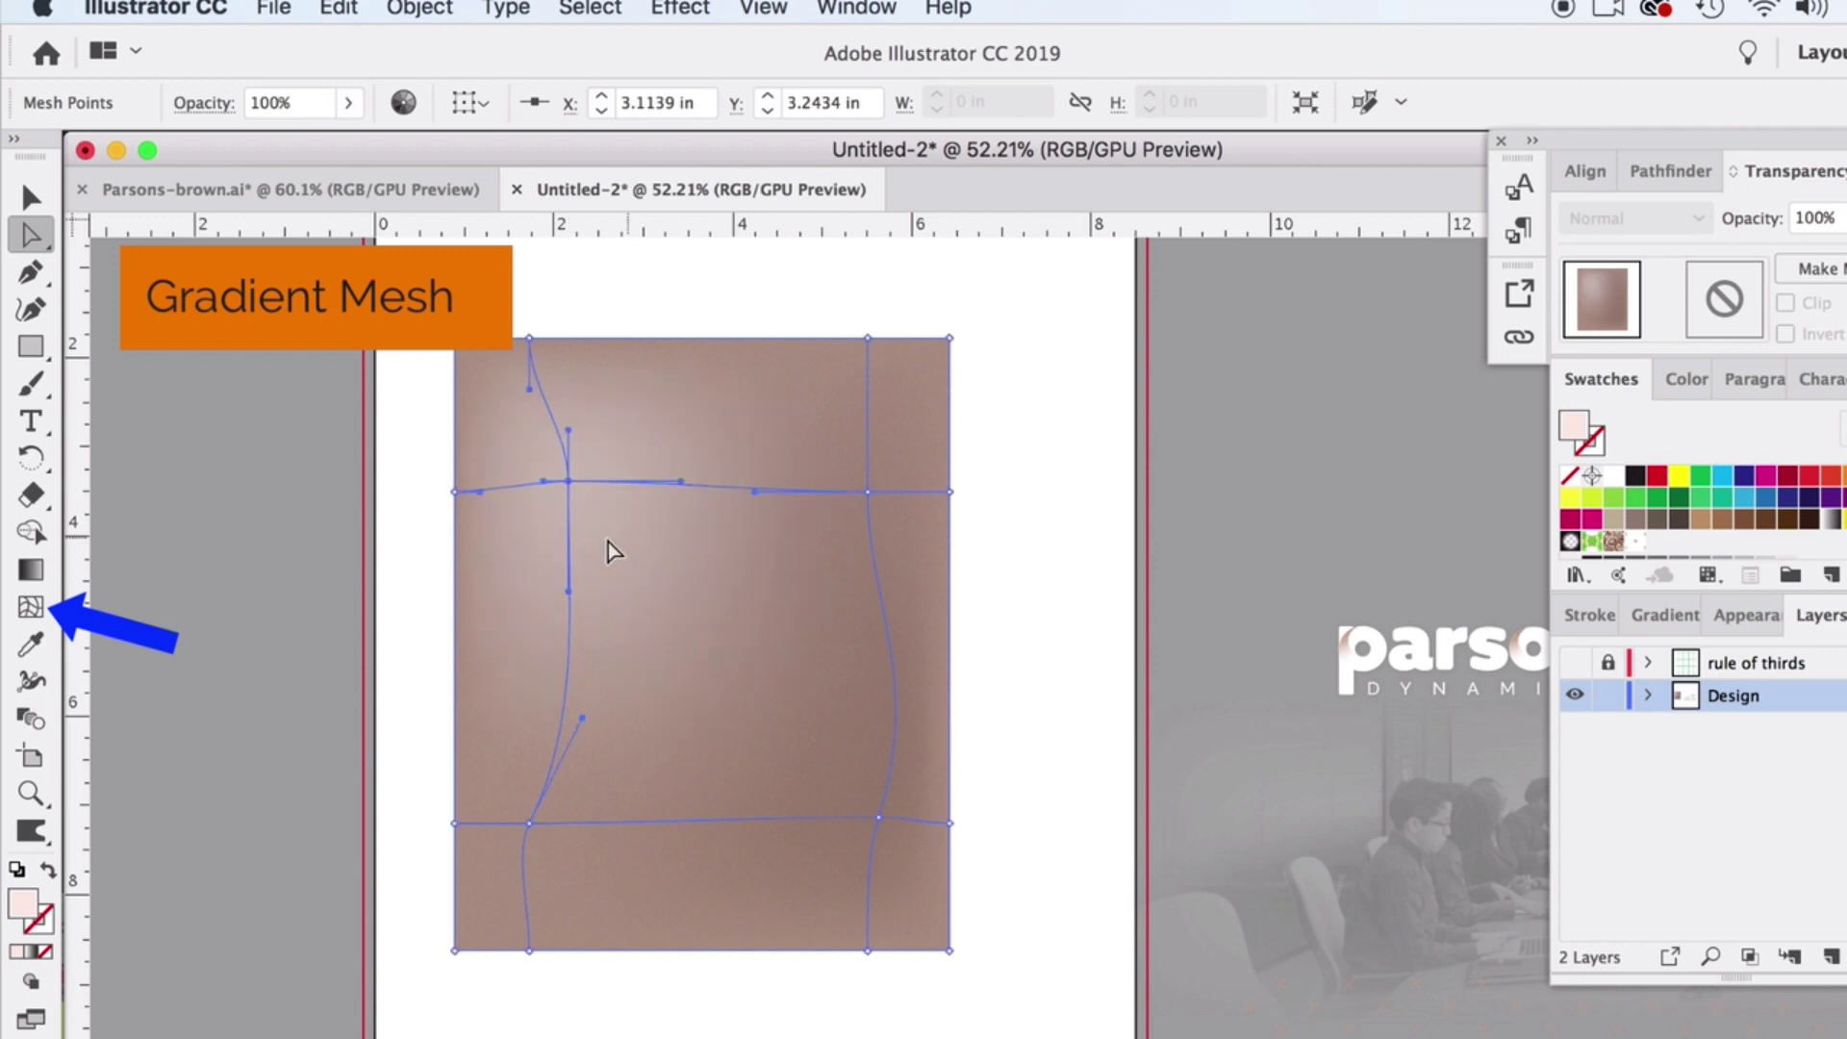
{"action": "left_click", "coordinate": [31, 197]}
{"action": "left_click", "coordinate": [218, 374]}
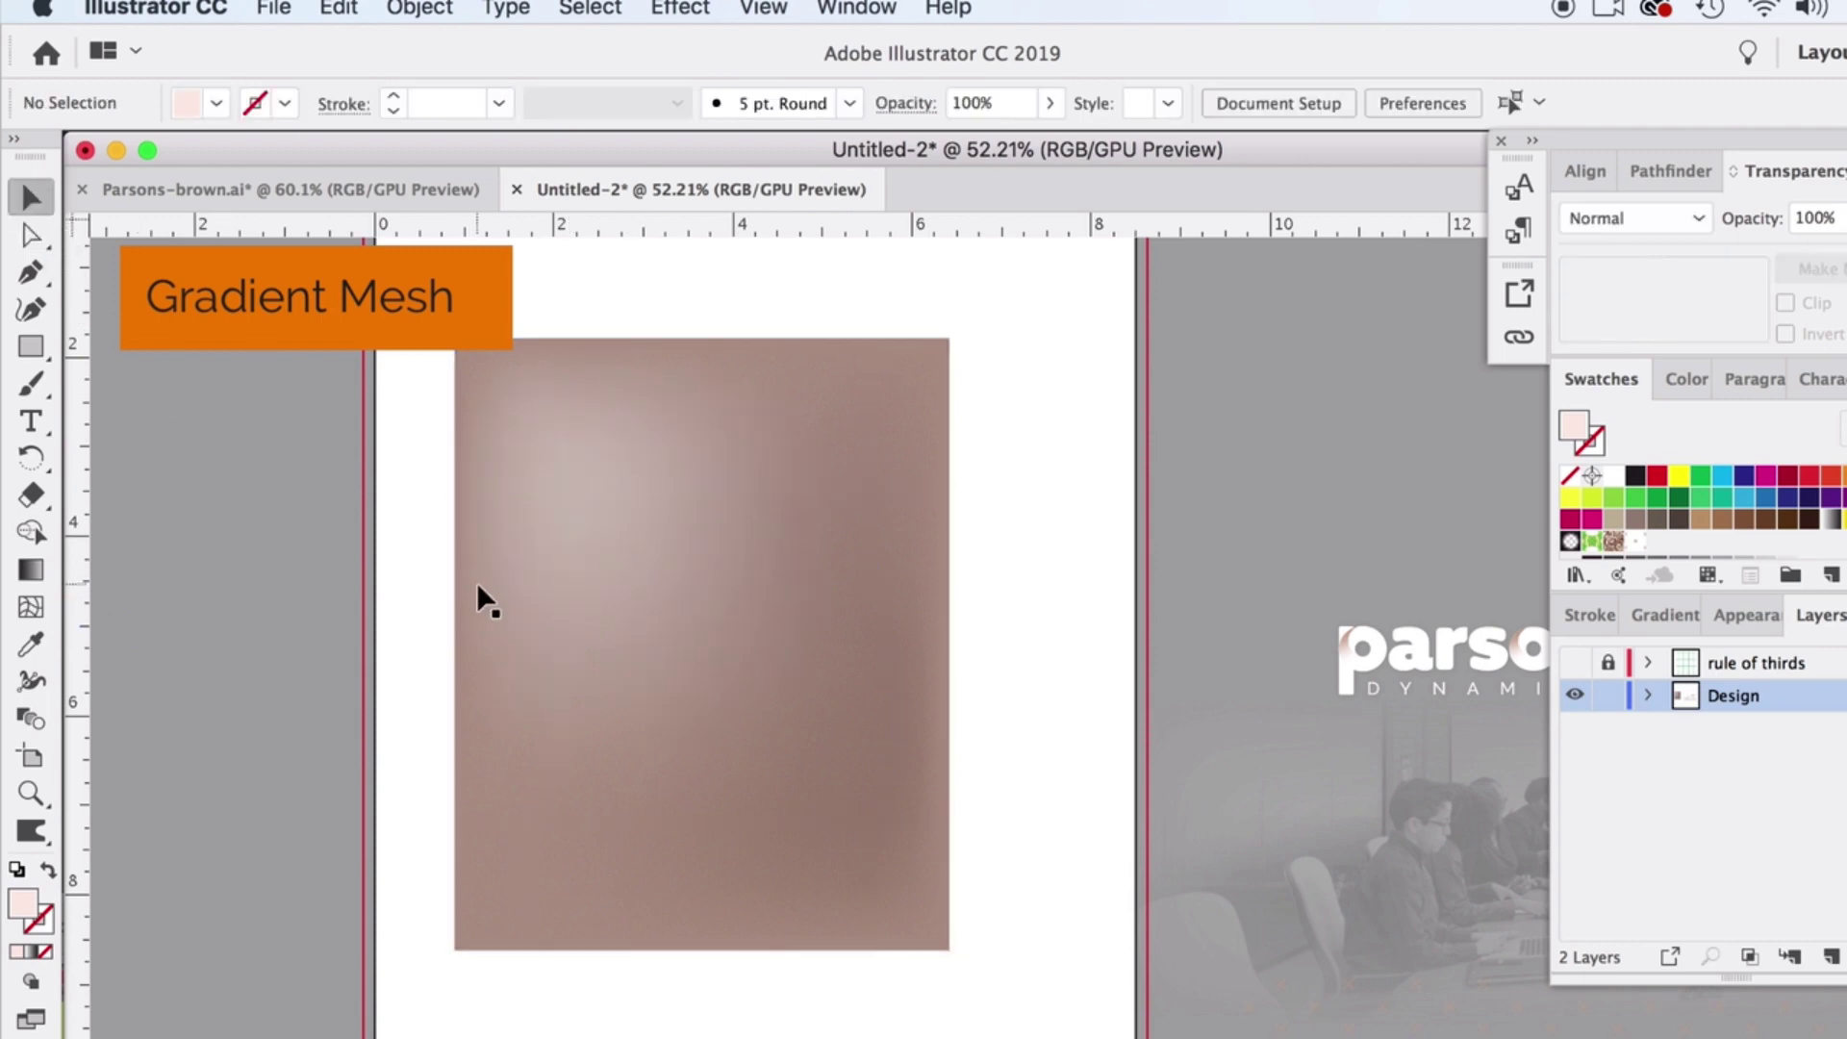
{"action": "scroll", "coordinate": [476, 581], "scroll_direction": "down", "scroll_amount": 3}
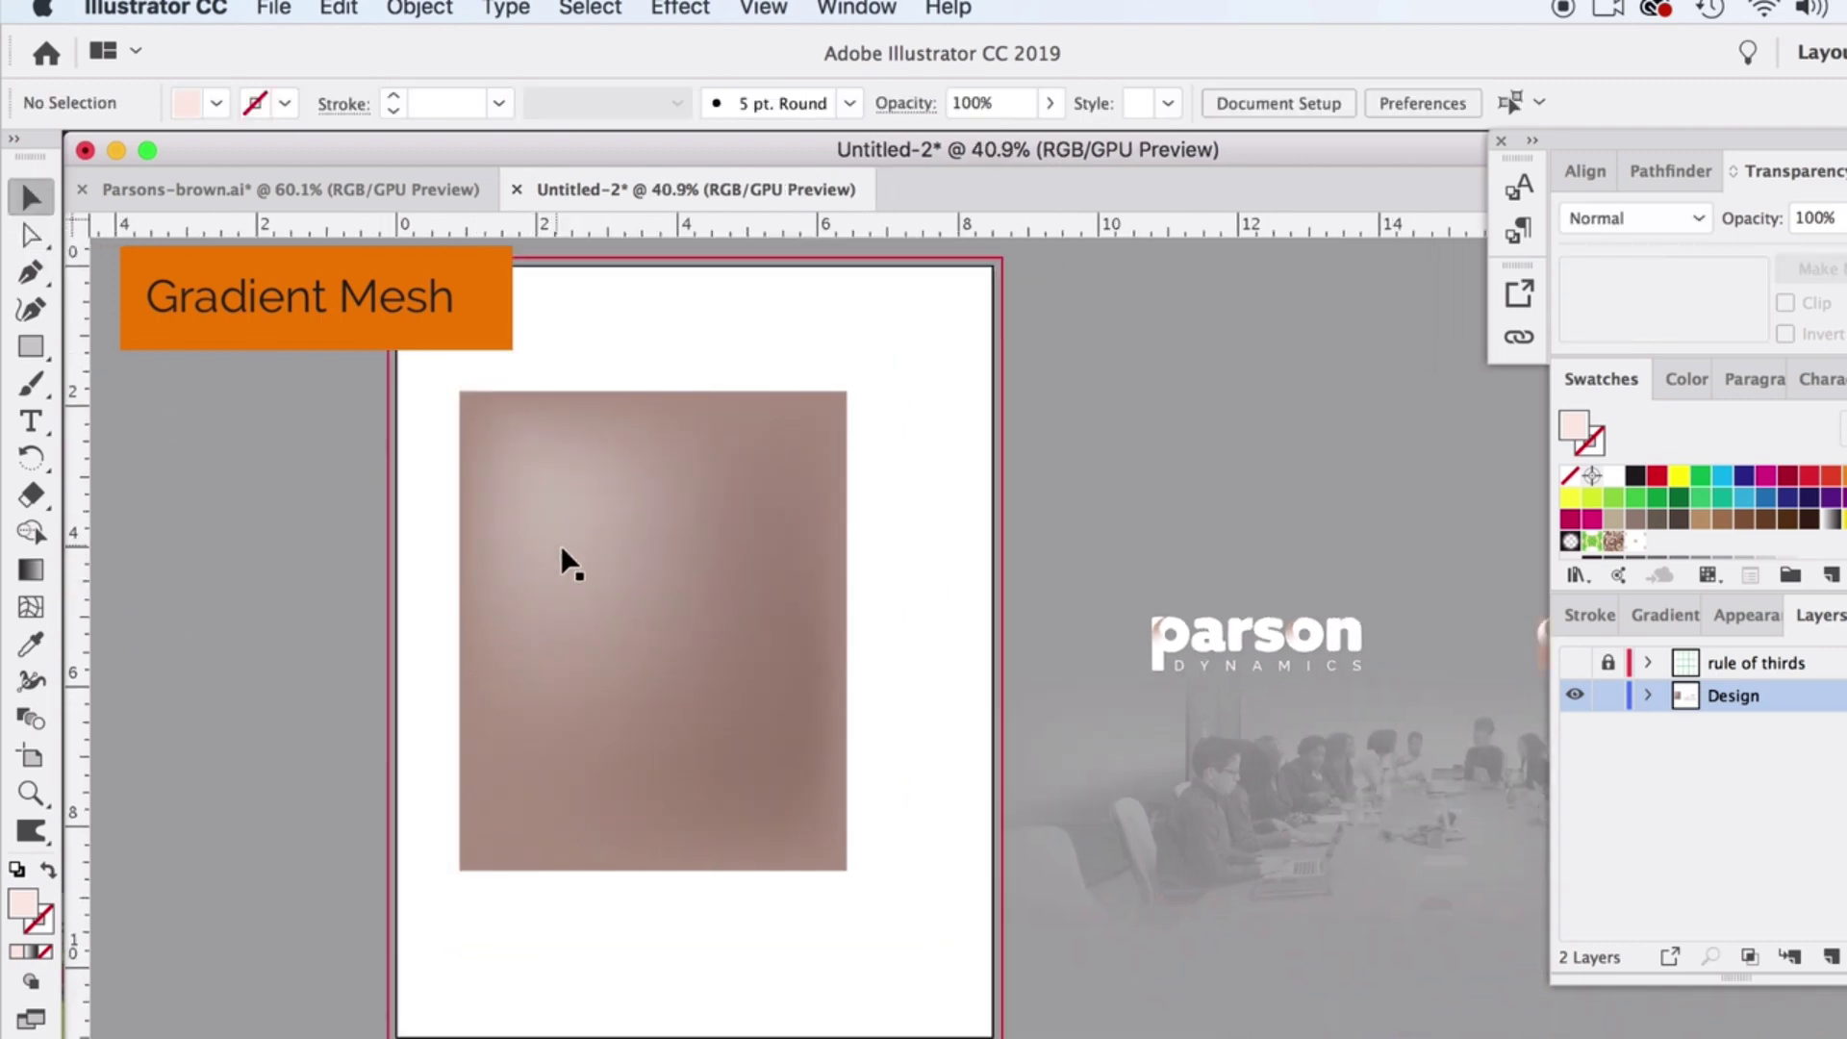
{"action": "left_click_drag", "start_coordinate": [581, 558], "coordinate": [523, 441]}
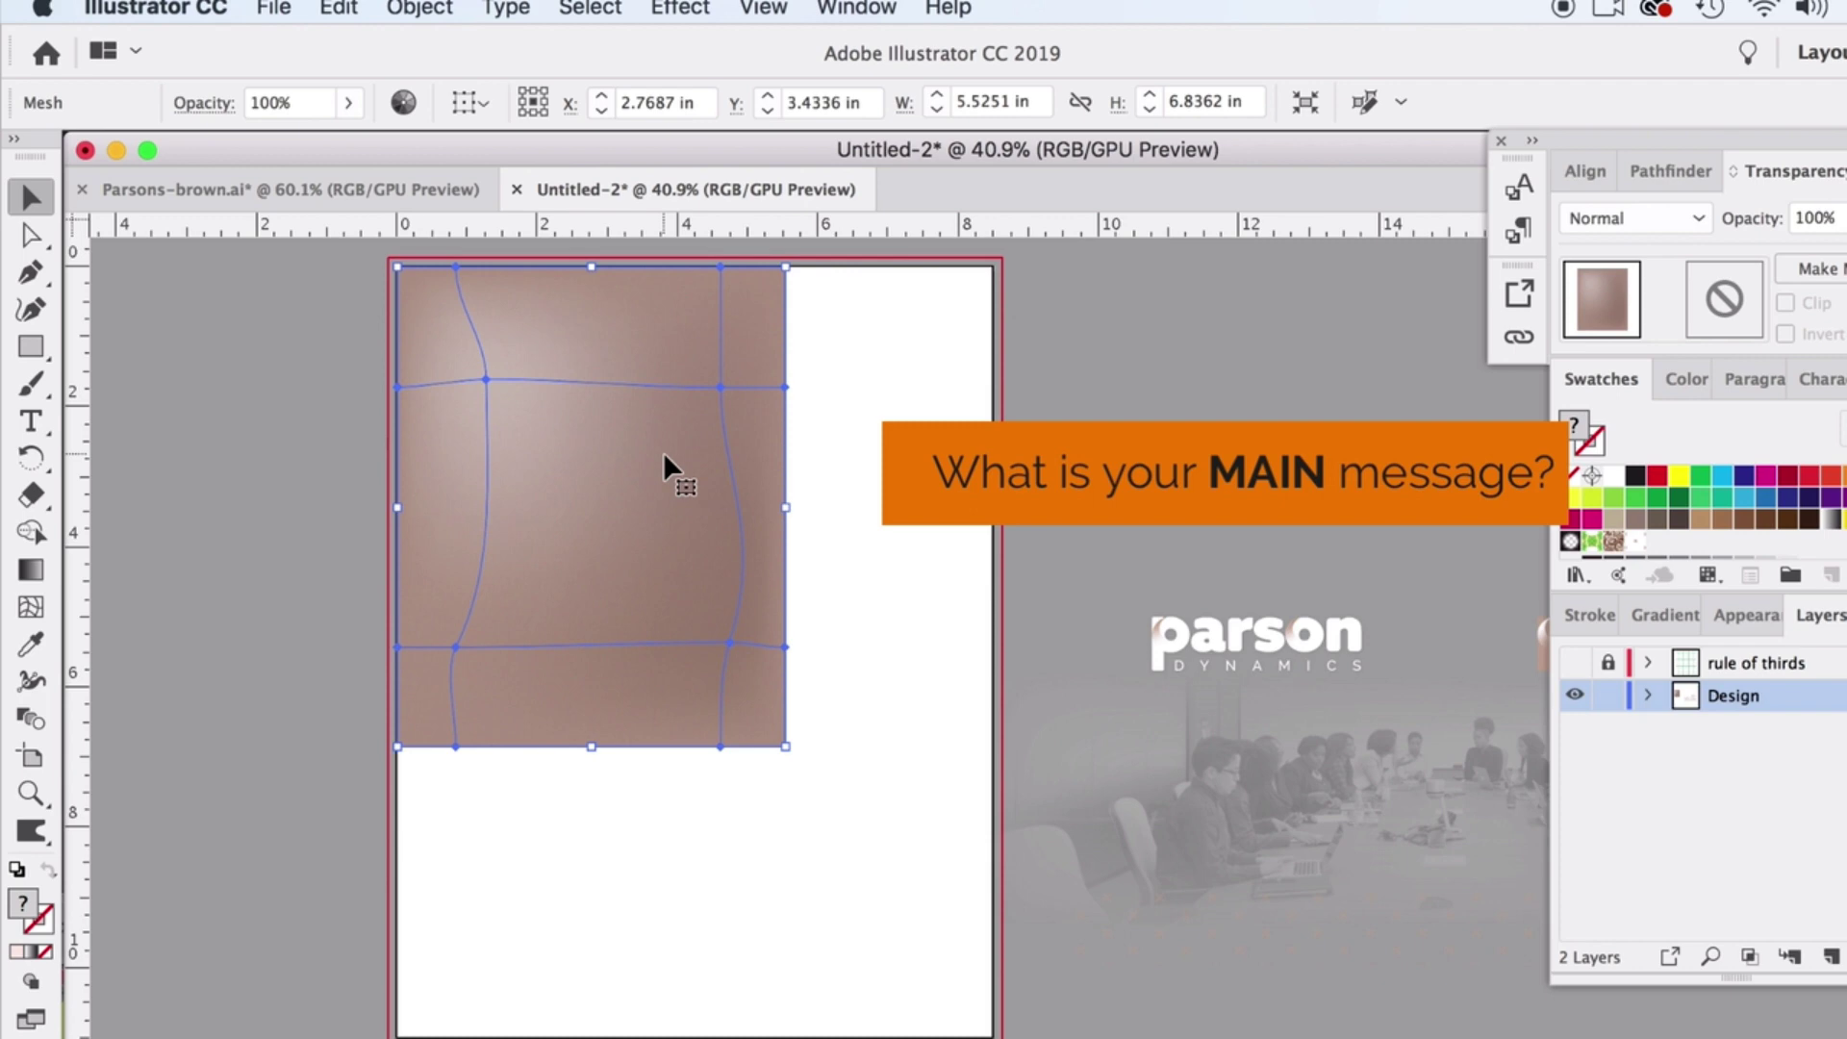
- Copy the headline, tagline, phone and website lines from Parsons-brown.ai into Untitled-2 and place them beside the artboard above the logo
{"action": "left_click", "coordinate": [392, 189]}
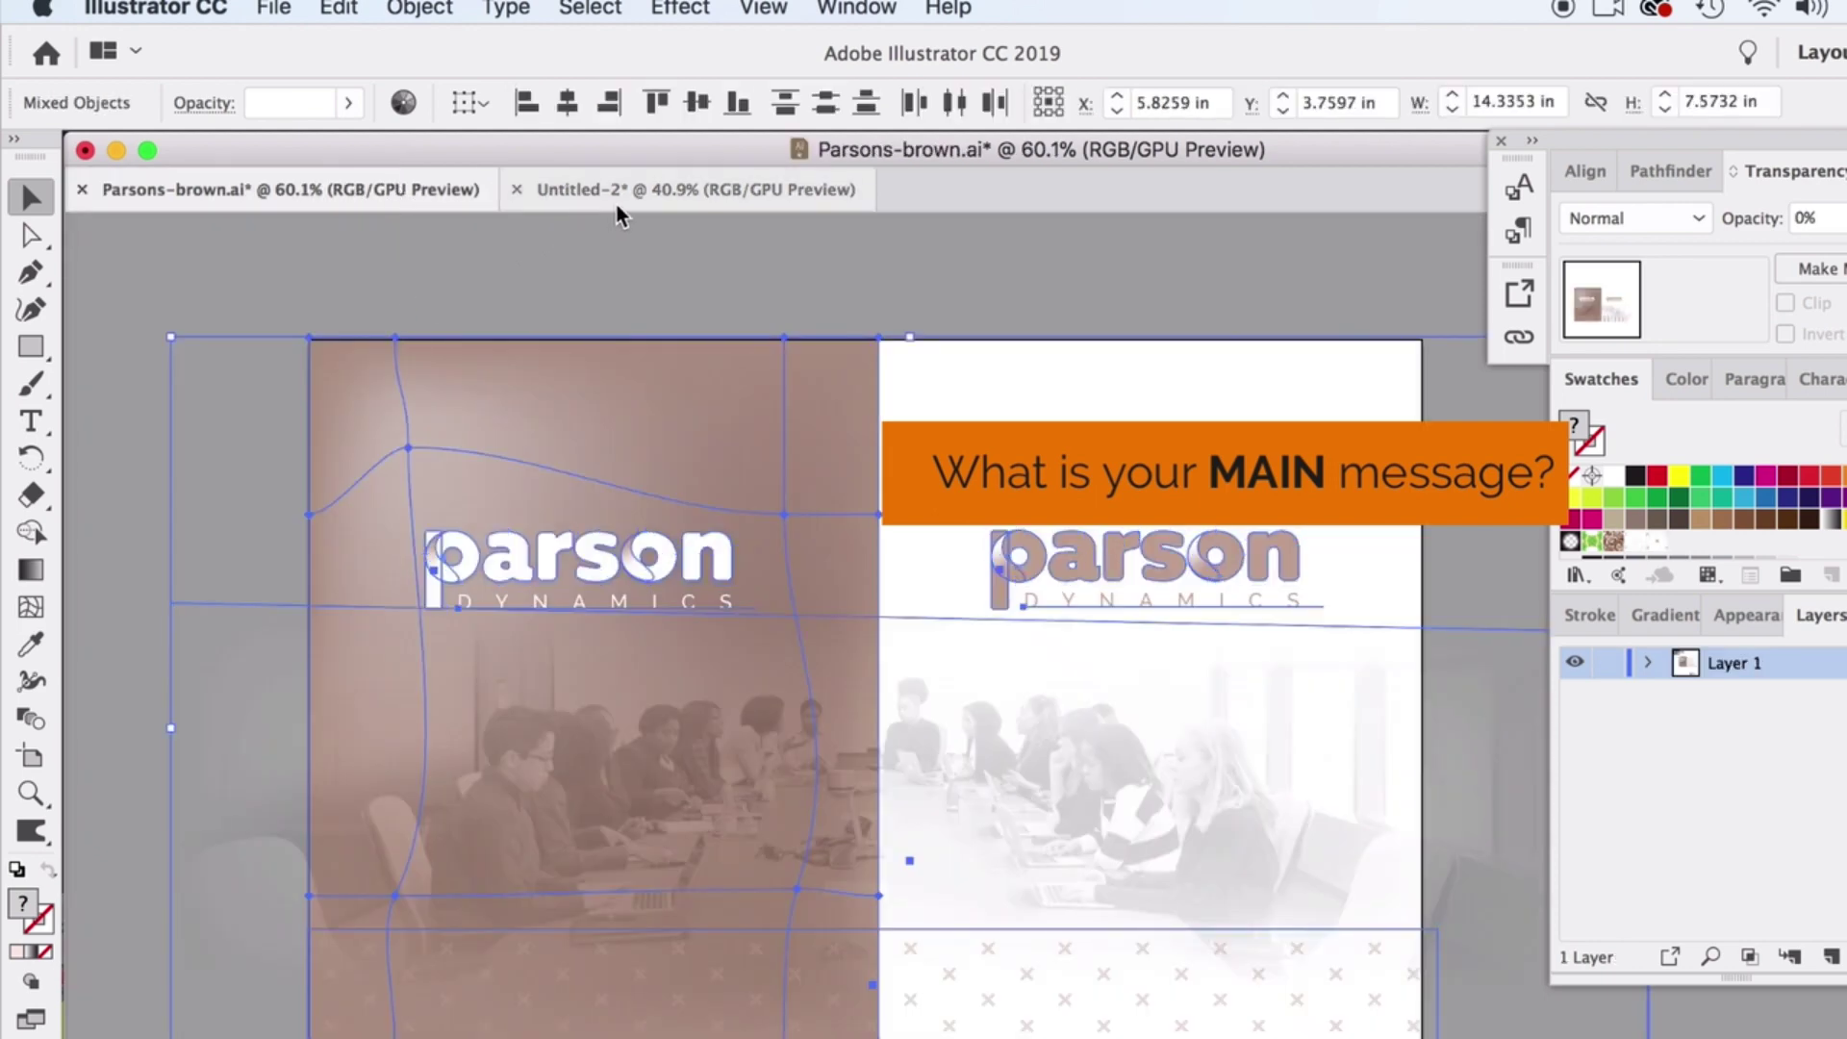
{"action": "scroll", "coordinate": [534, 312], "scroll_direction": "up", "scroll_amount": 5}
{"action": "scroll", "coordinate": [534, 312], "scroll_direction": "left", "scroll_amount": 5}
{"action": "scroll", "coordinate": [514, 332], "scroll_direction": "up", "scroll_amount": 2}
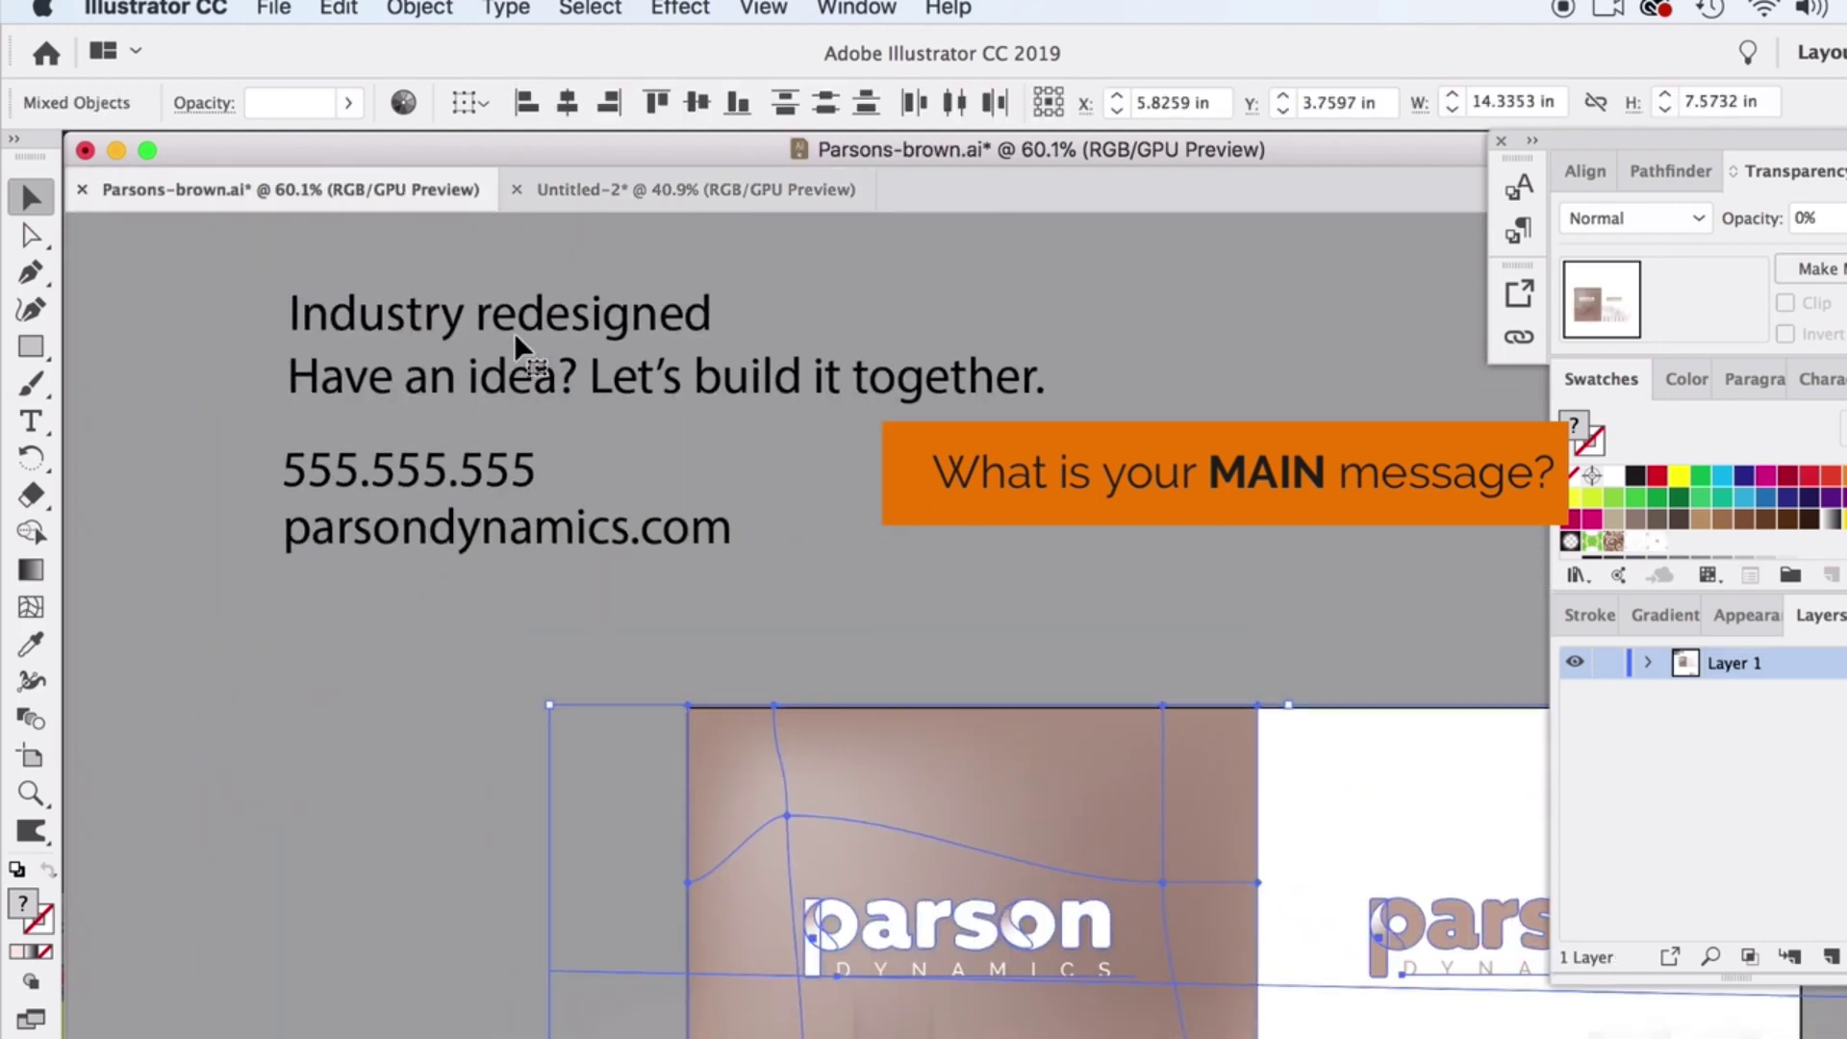
{"action": "left_click_drag", "start_coordinate": [188, 259], "coordinate": [524, 553]}
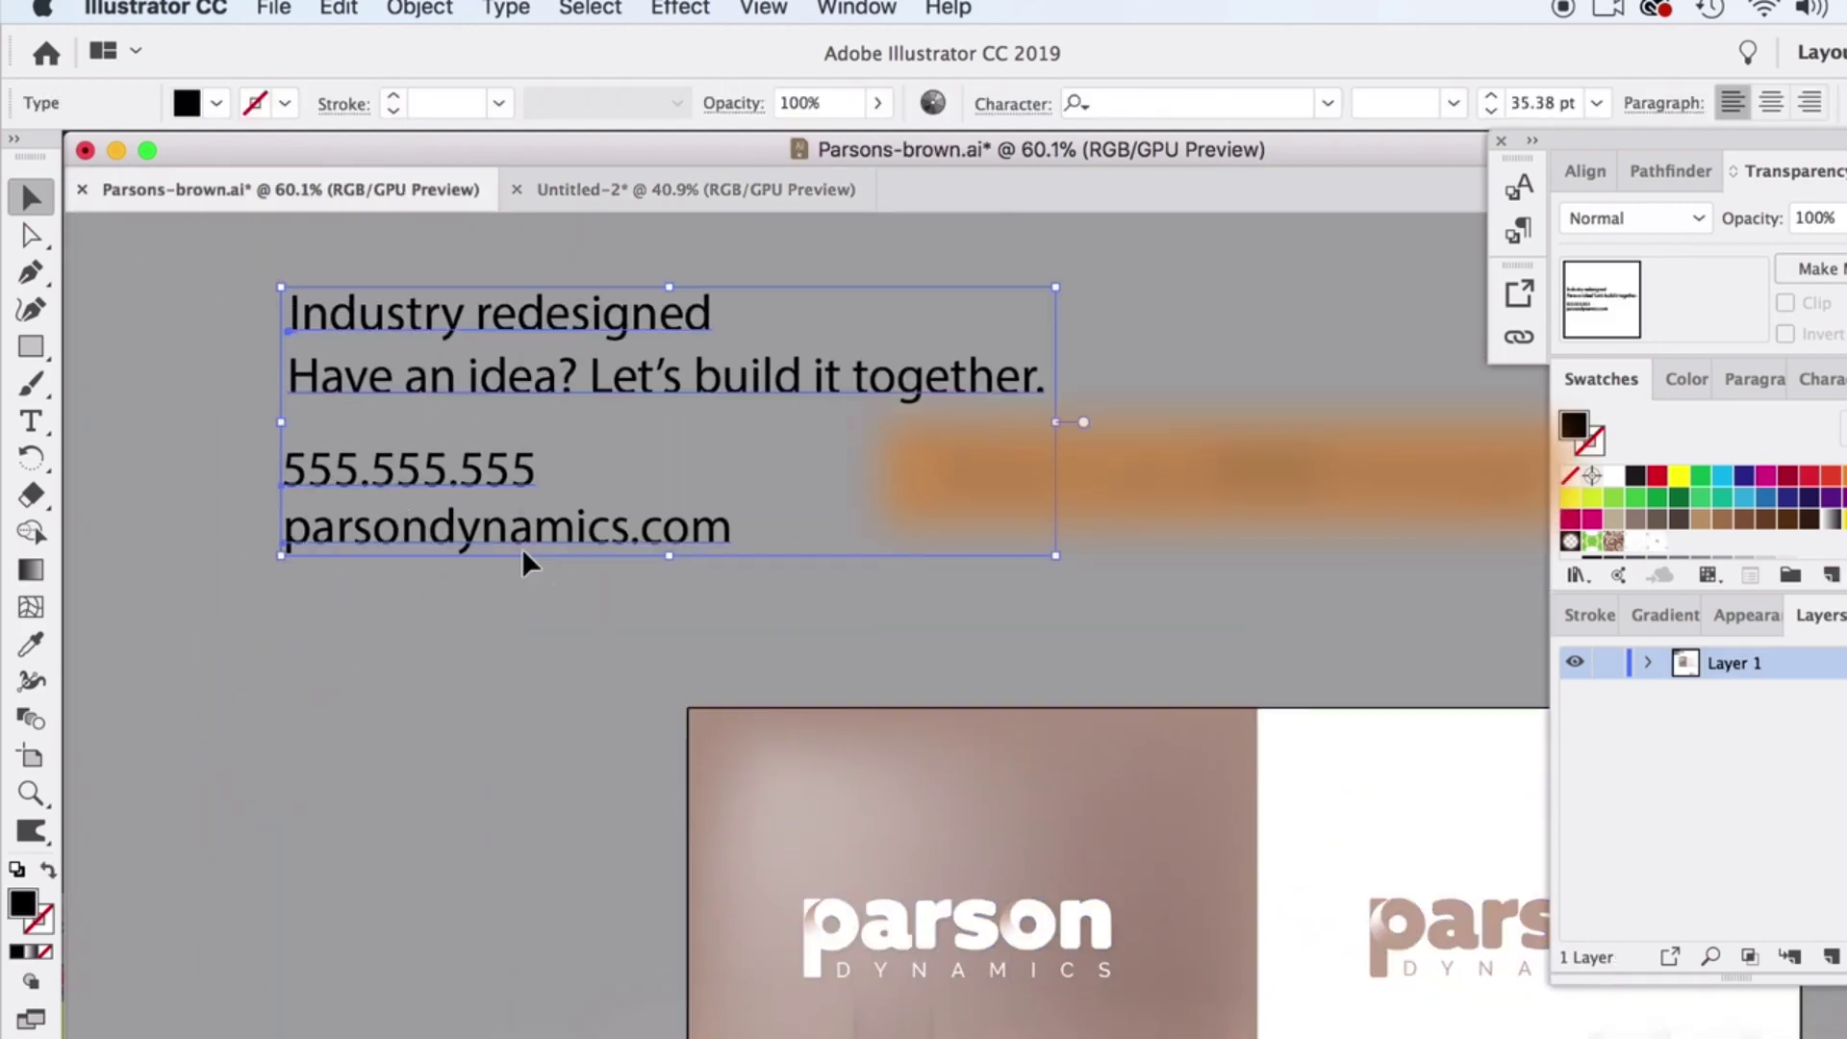
{"action": "left_click", "coordinate": [707, 193]}
{"action": "key", "text": "cmd+v"}
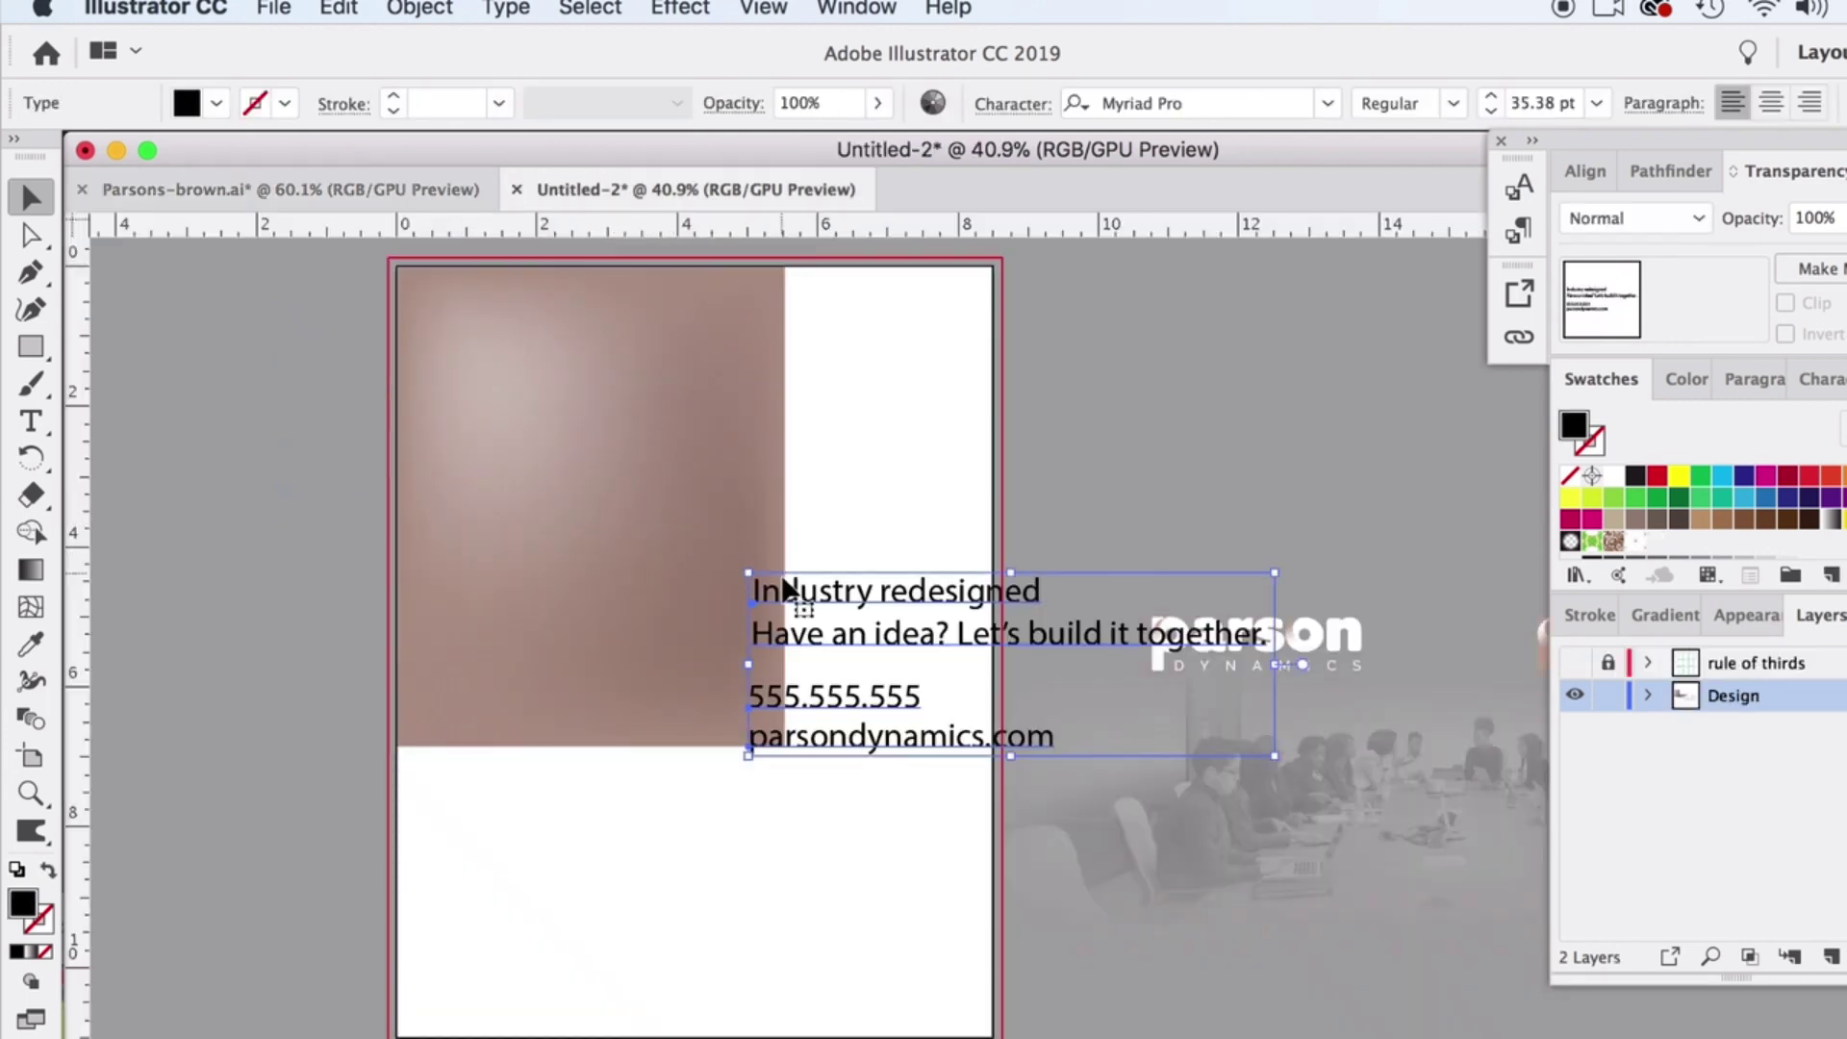
{"action": "left_click_drag", "start_coordinate": [784, 587], "coordinate": [1070, 321]}
{"action": "left_click", "coordinate": [926, 365]}
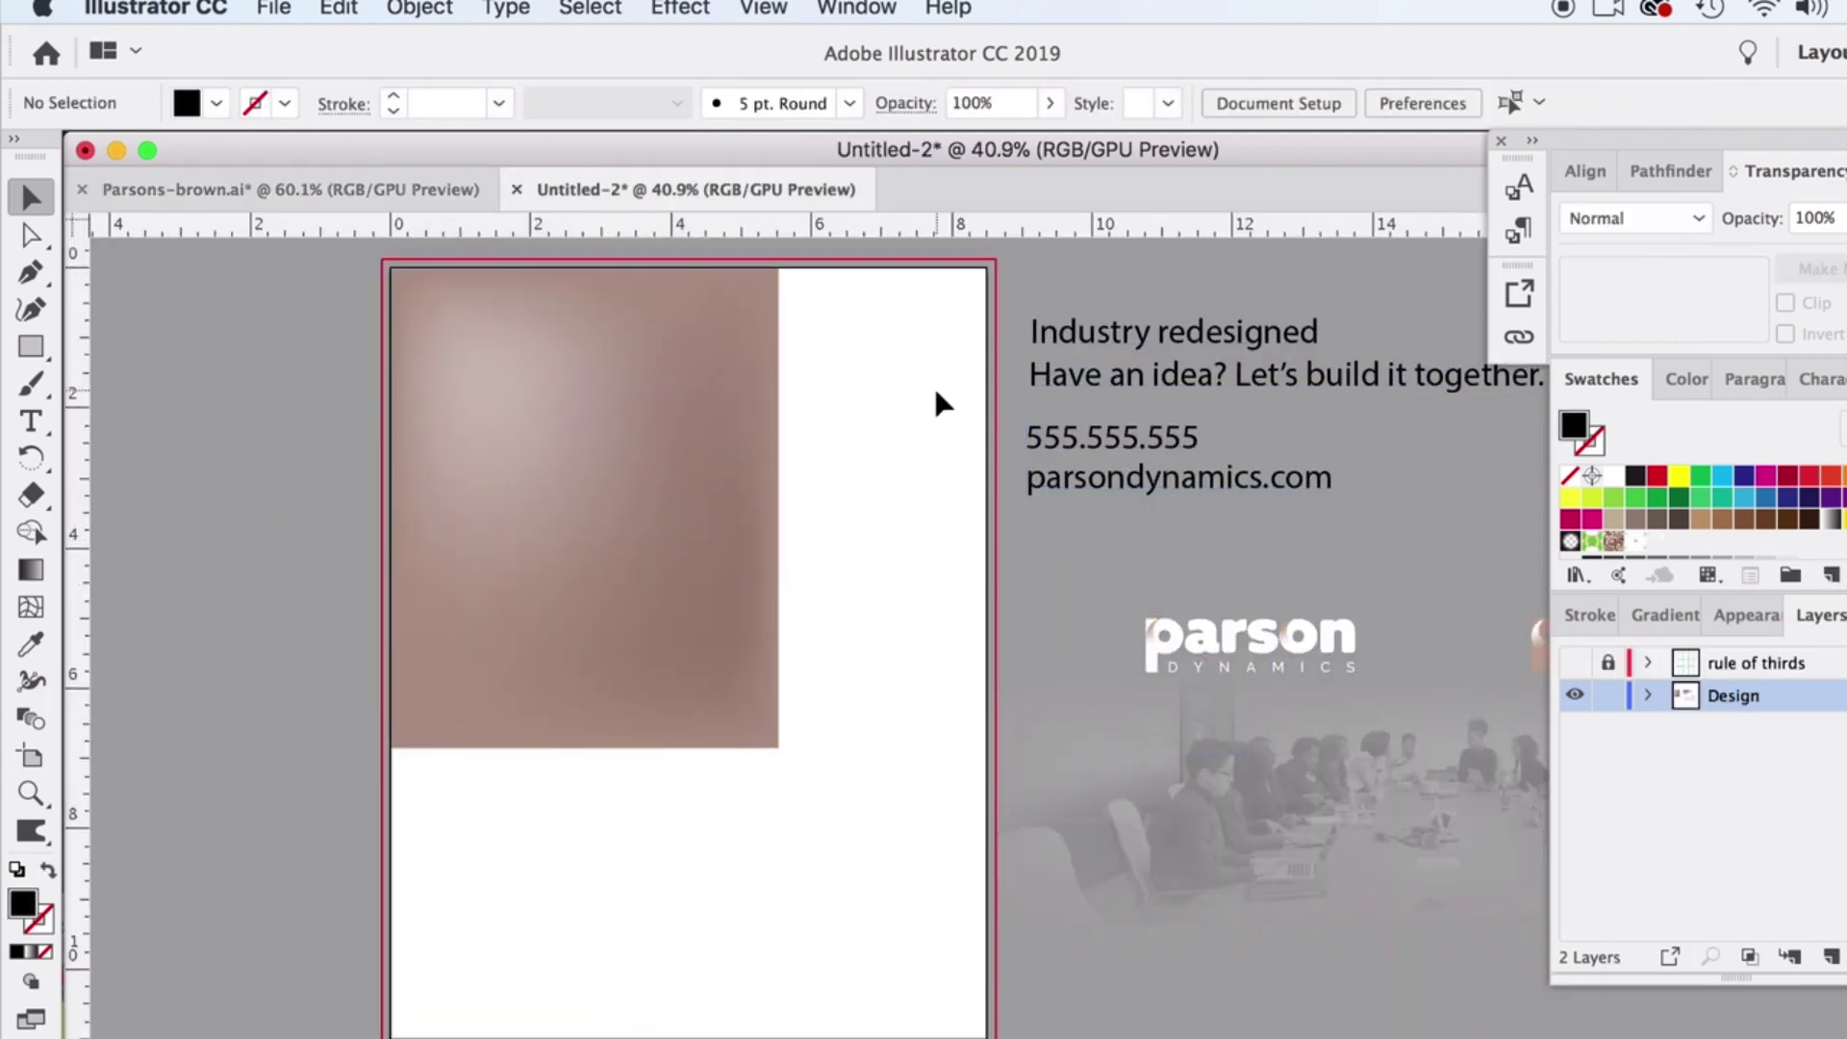
- Move the "Industry redesigned" line slightly up, away from the tagline, and select the tagline and phone number lines in turn
{"action": "scroll", "coordinate": [935, 395], "scroll_direction": "right", "scroll_amount": 4}
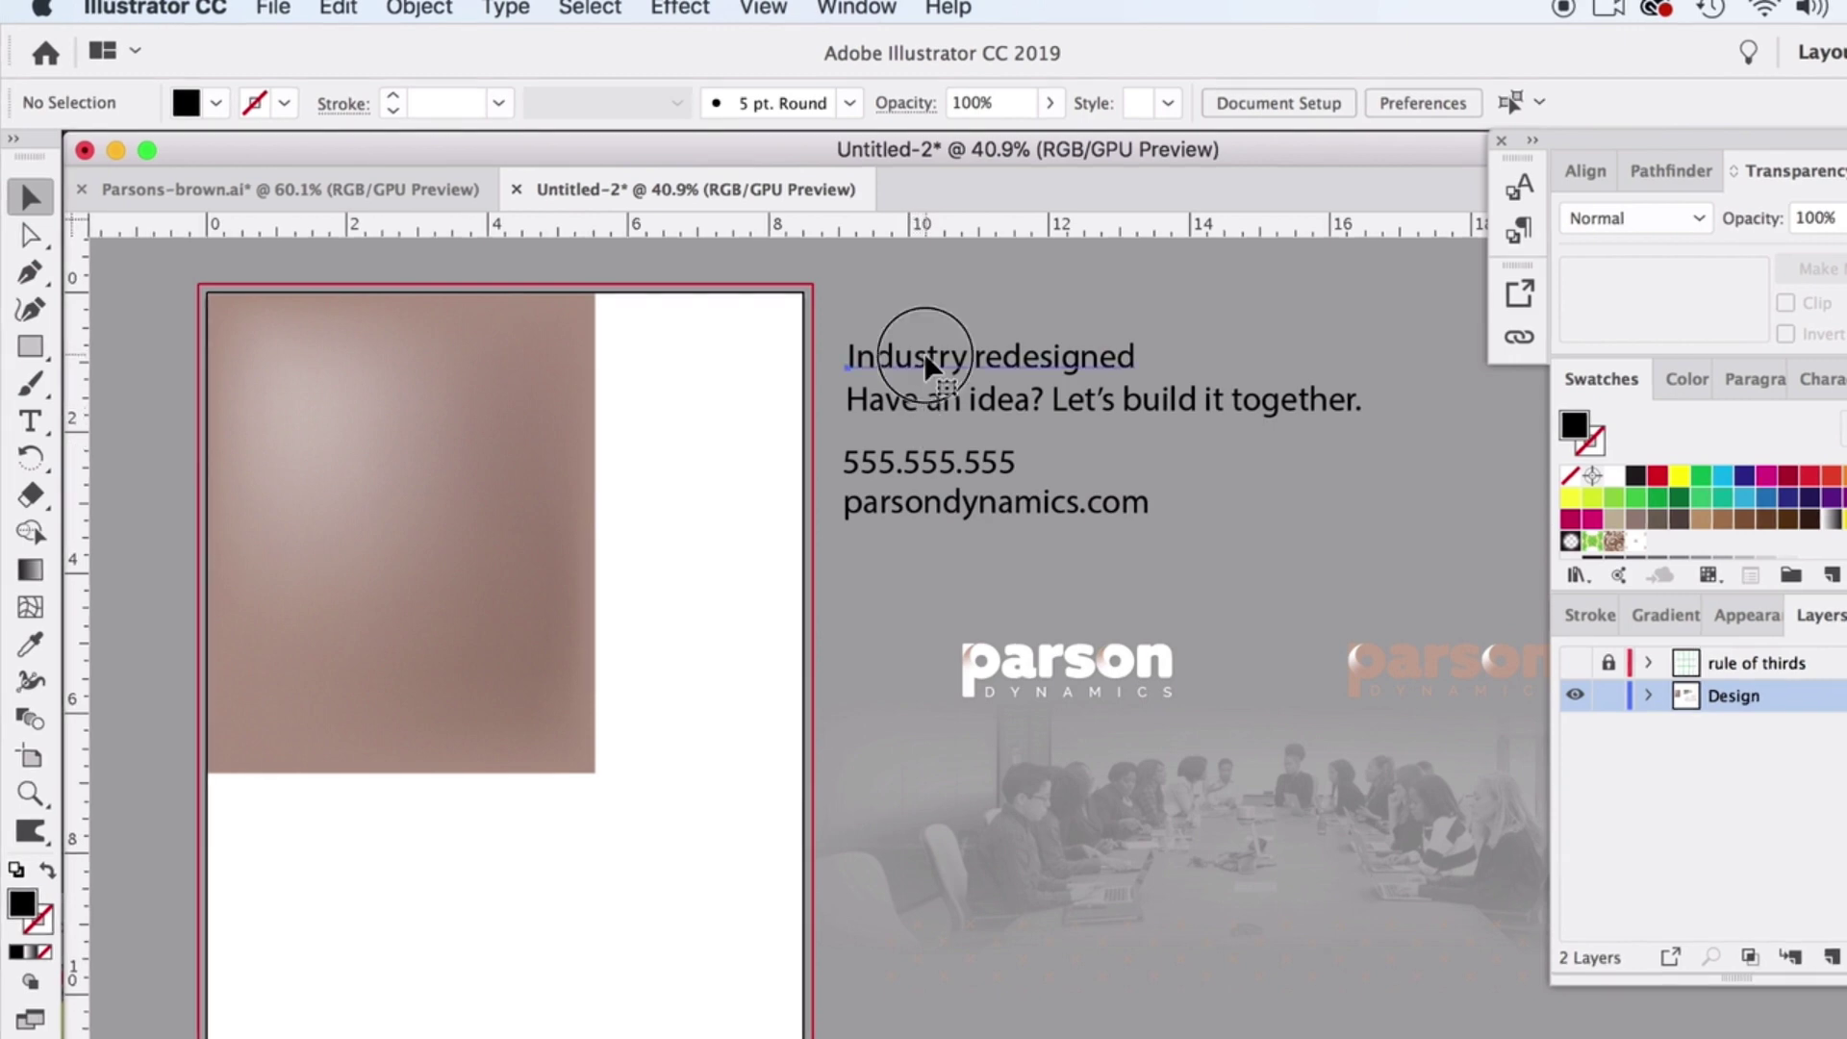
{"action": "left_click", "coordinate": [925, 358]}
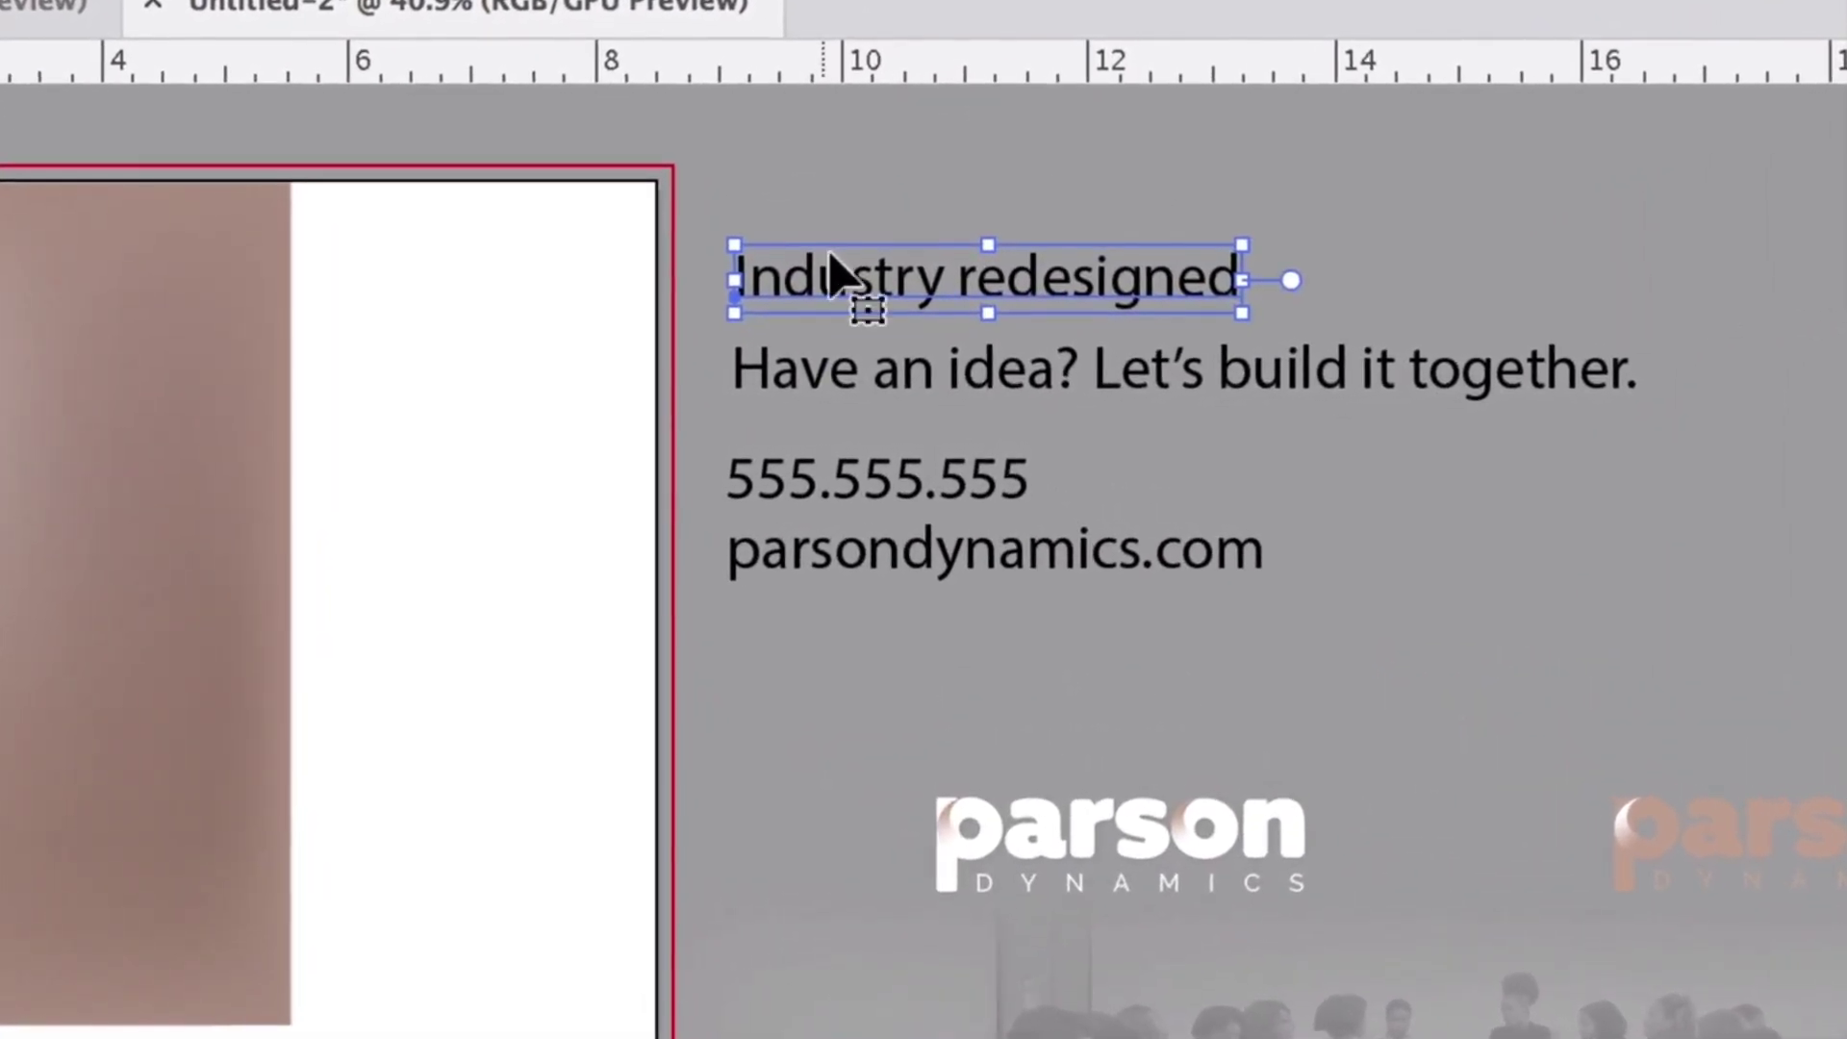
{"action": "mouse_move", "coordinate": [832, 258]}
{"action": "left_mouse_down"}
{"action": "mouse_move", "coordinate": [844, 280]}
{"action": "mouse_move", "coordinate": [851, 237]}
{"action": "left_mouse_up"}
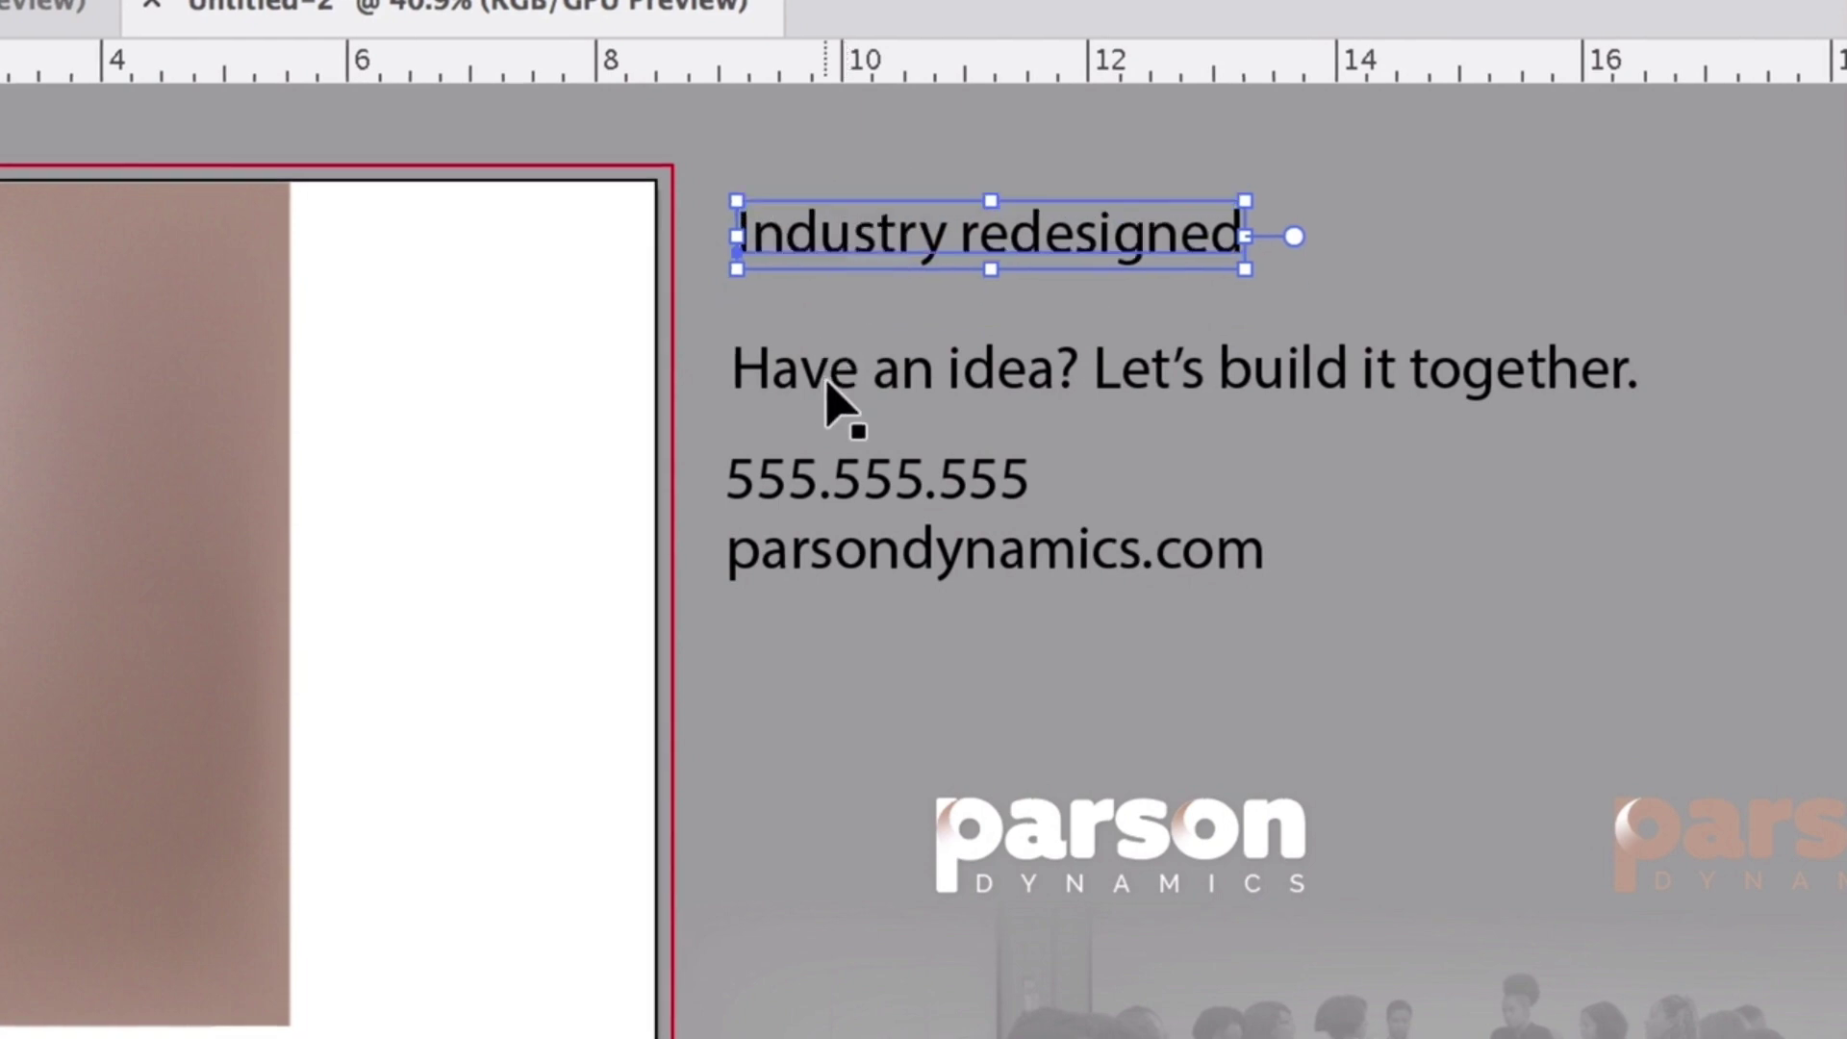
{"action": "left_click", "coordinate": [839, 394]}
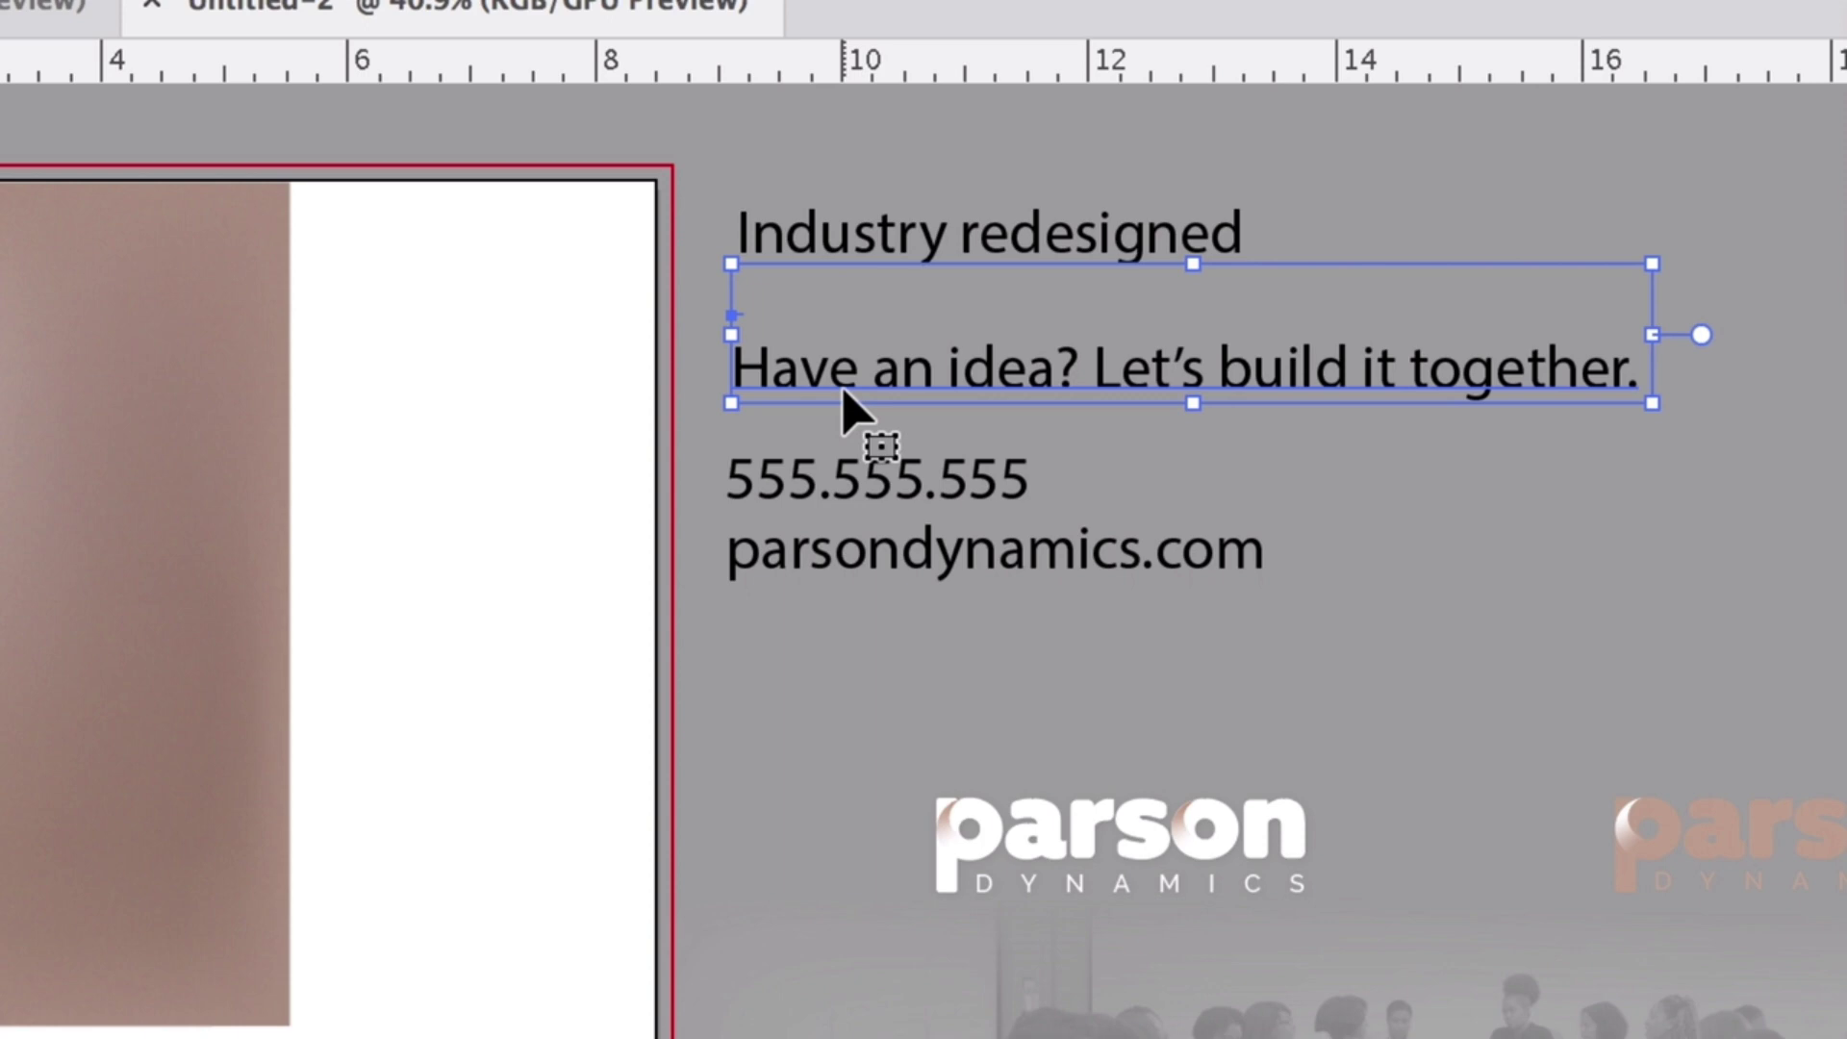
{"action": "left_click", "coordinate": [866, 491]}
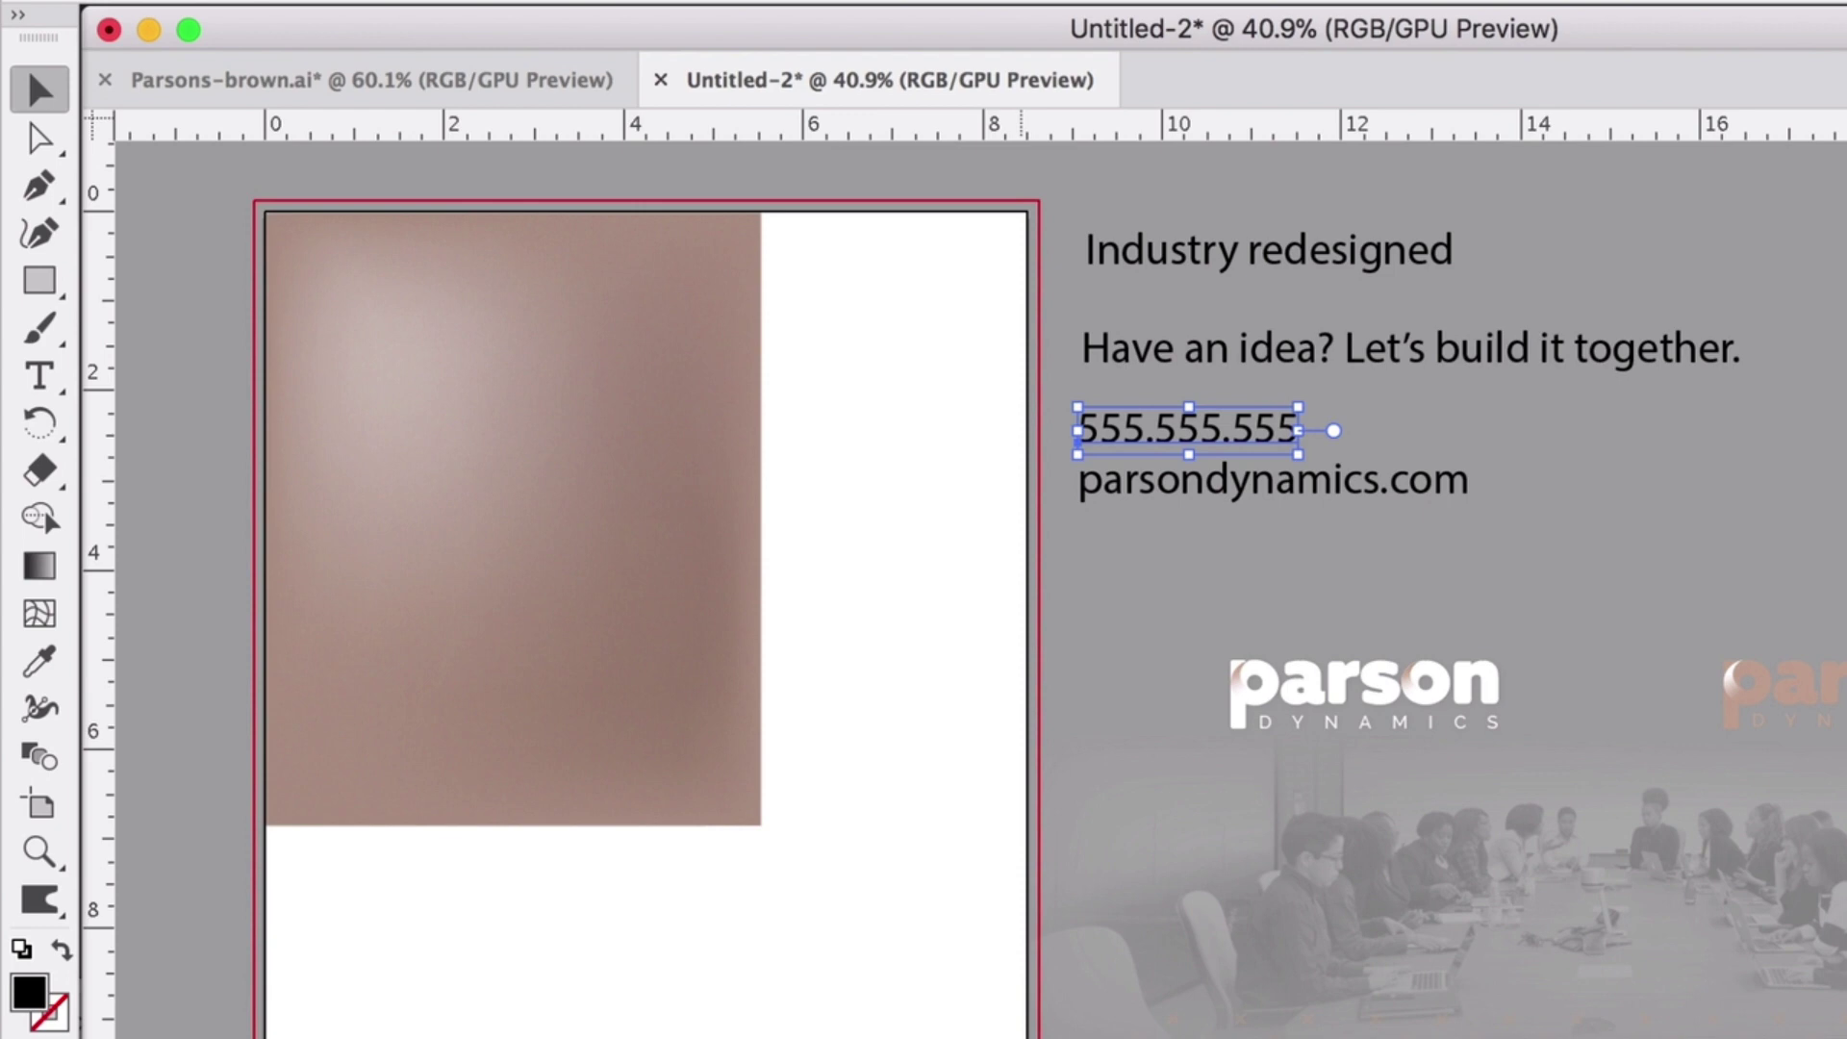
- Switch to the notes app, copy all three company description paragraphs, and return to Illustrator
{"action": "key", "text": "super+Tab"}
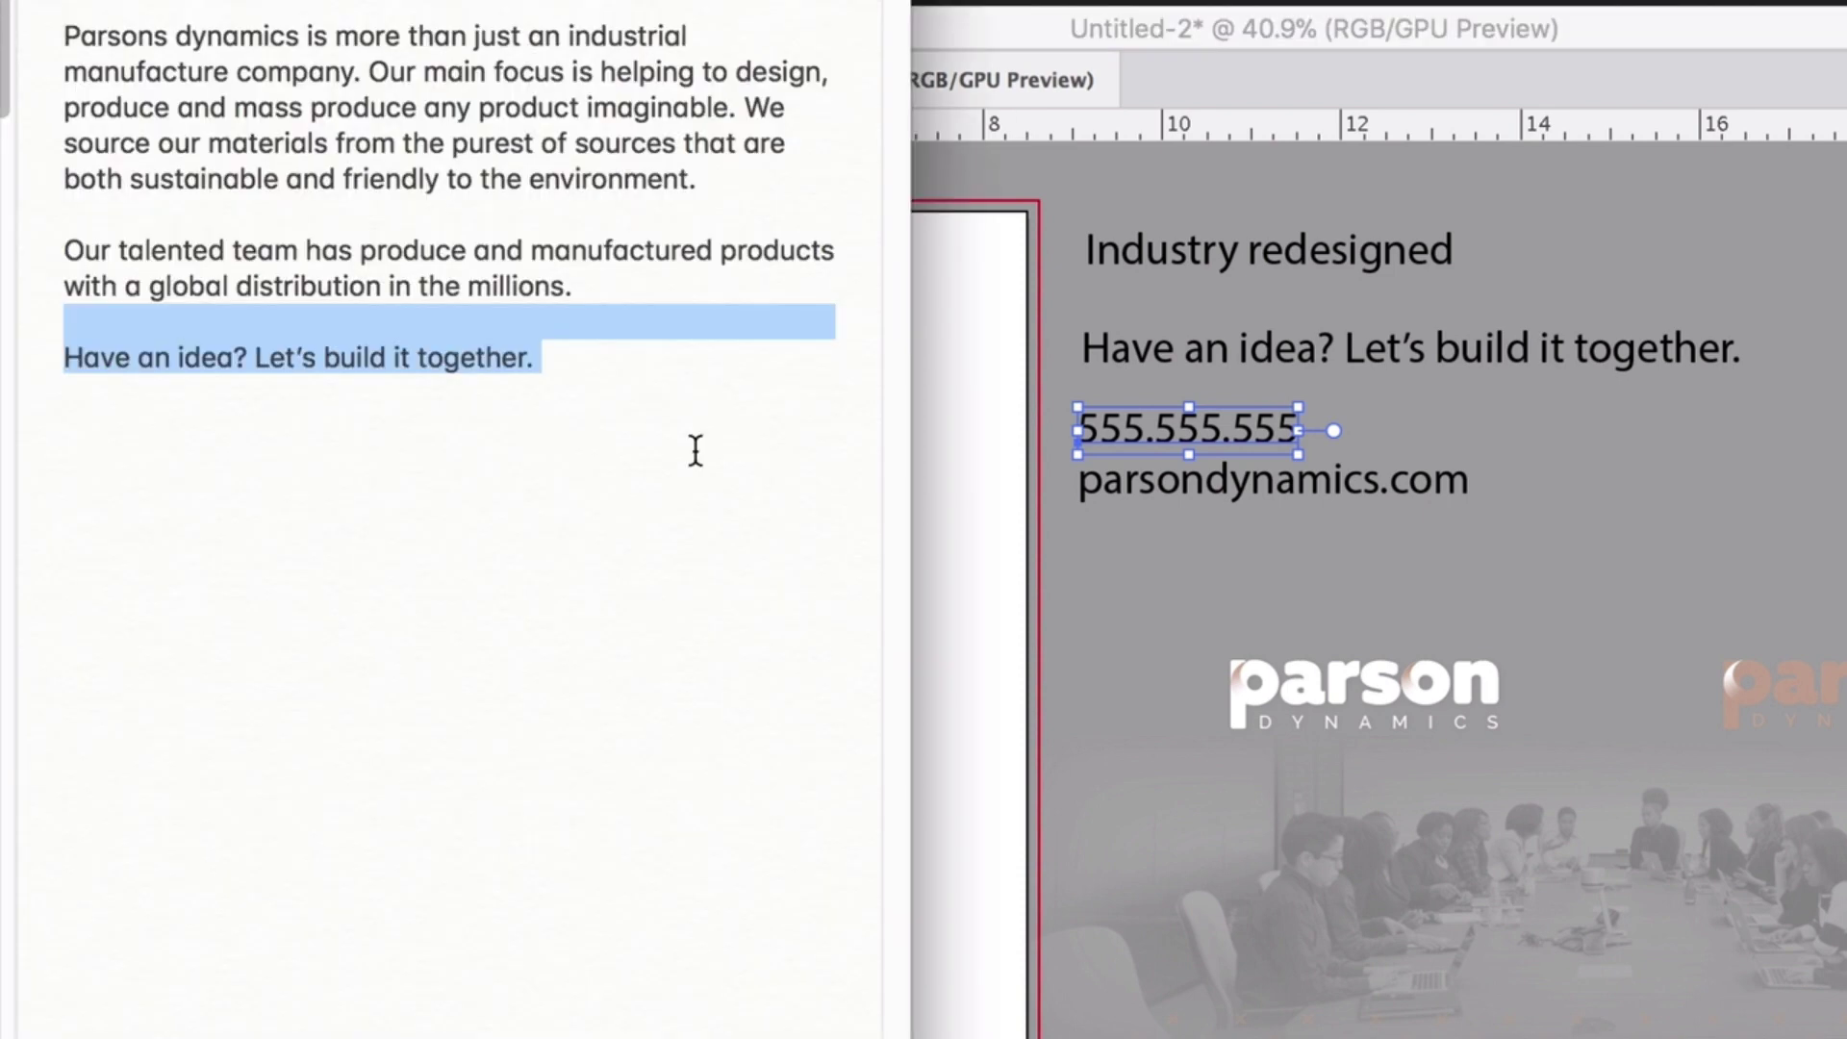
{"action": "left_click", "coordinate": [668, 420]}
{"action": "left_click_drag", "start_coordinate": [568, 375], "coordinate": [23, 0]}
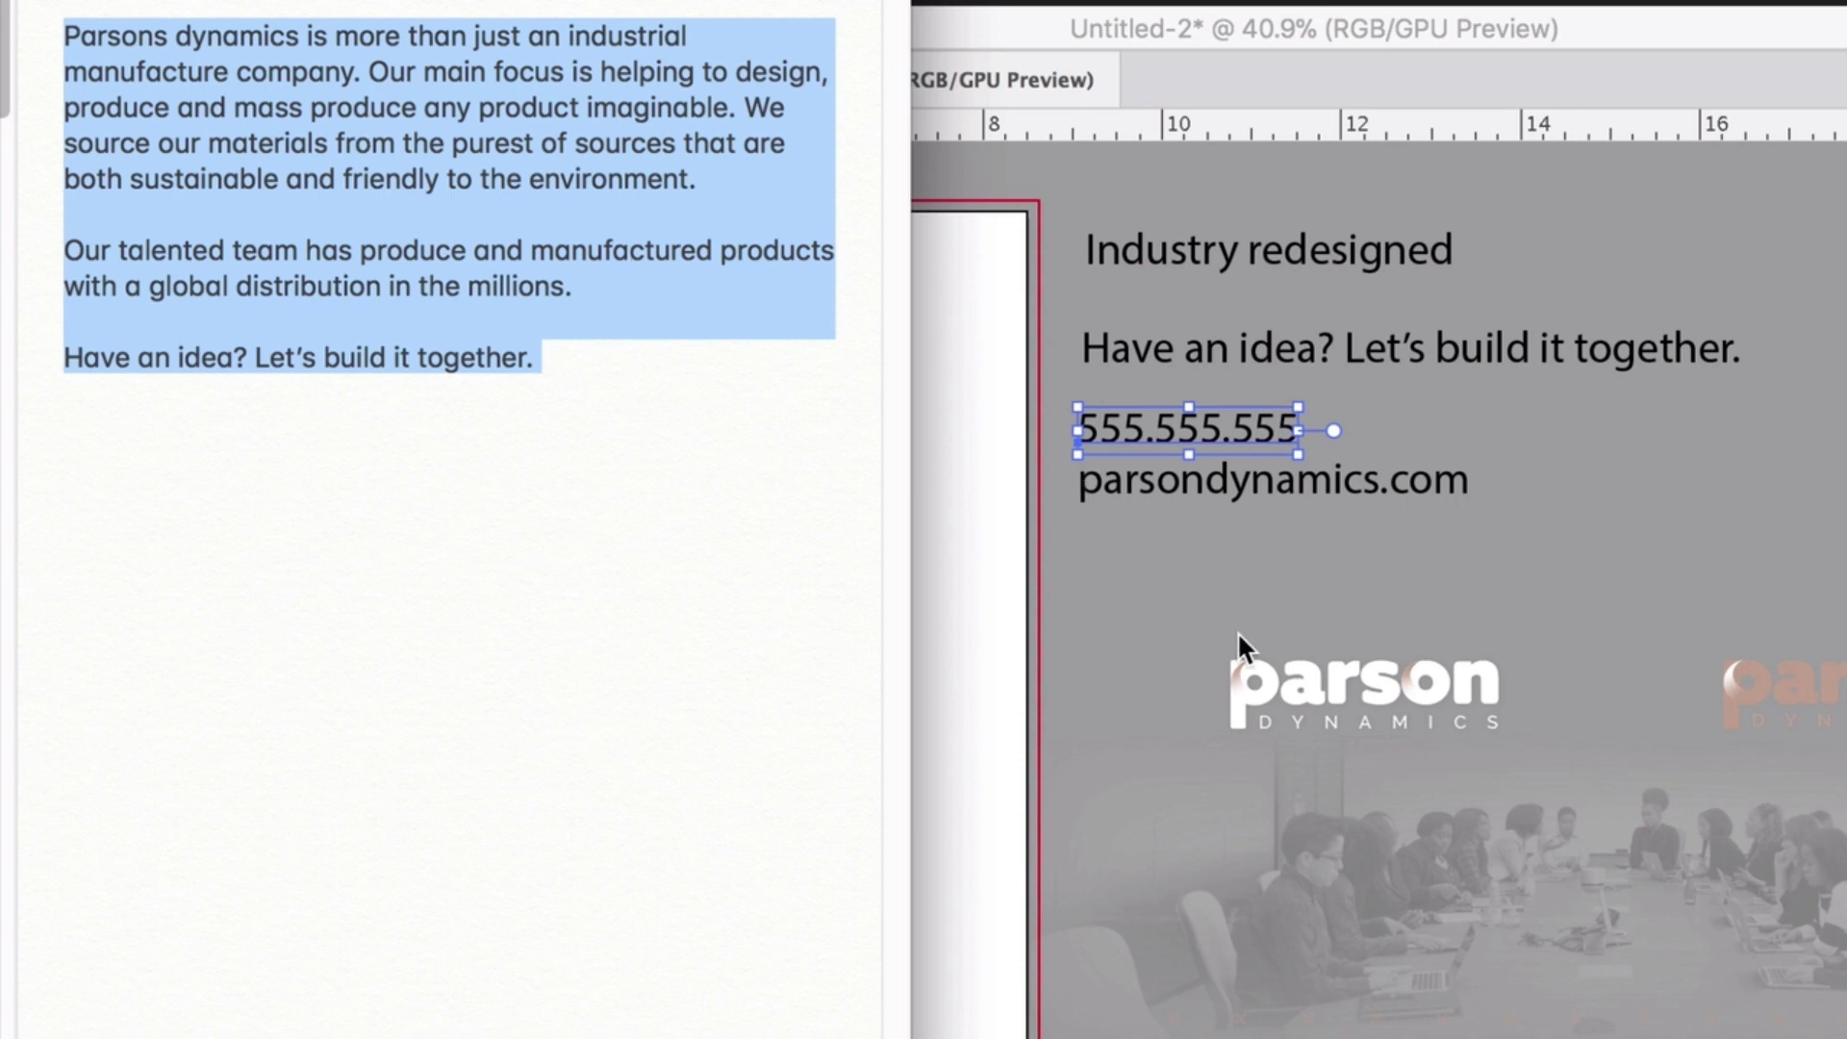
{"action": "key", "text": "super+Tab"}
- Paste the copied company description as point type on the empty pasteboard beside the artboard and reposition it there
{"action": "scroll", "coordinate": [433, 421], "scroll_direction": "left", "scroll_amount": 5}
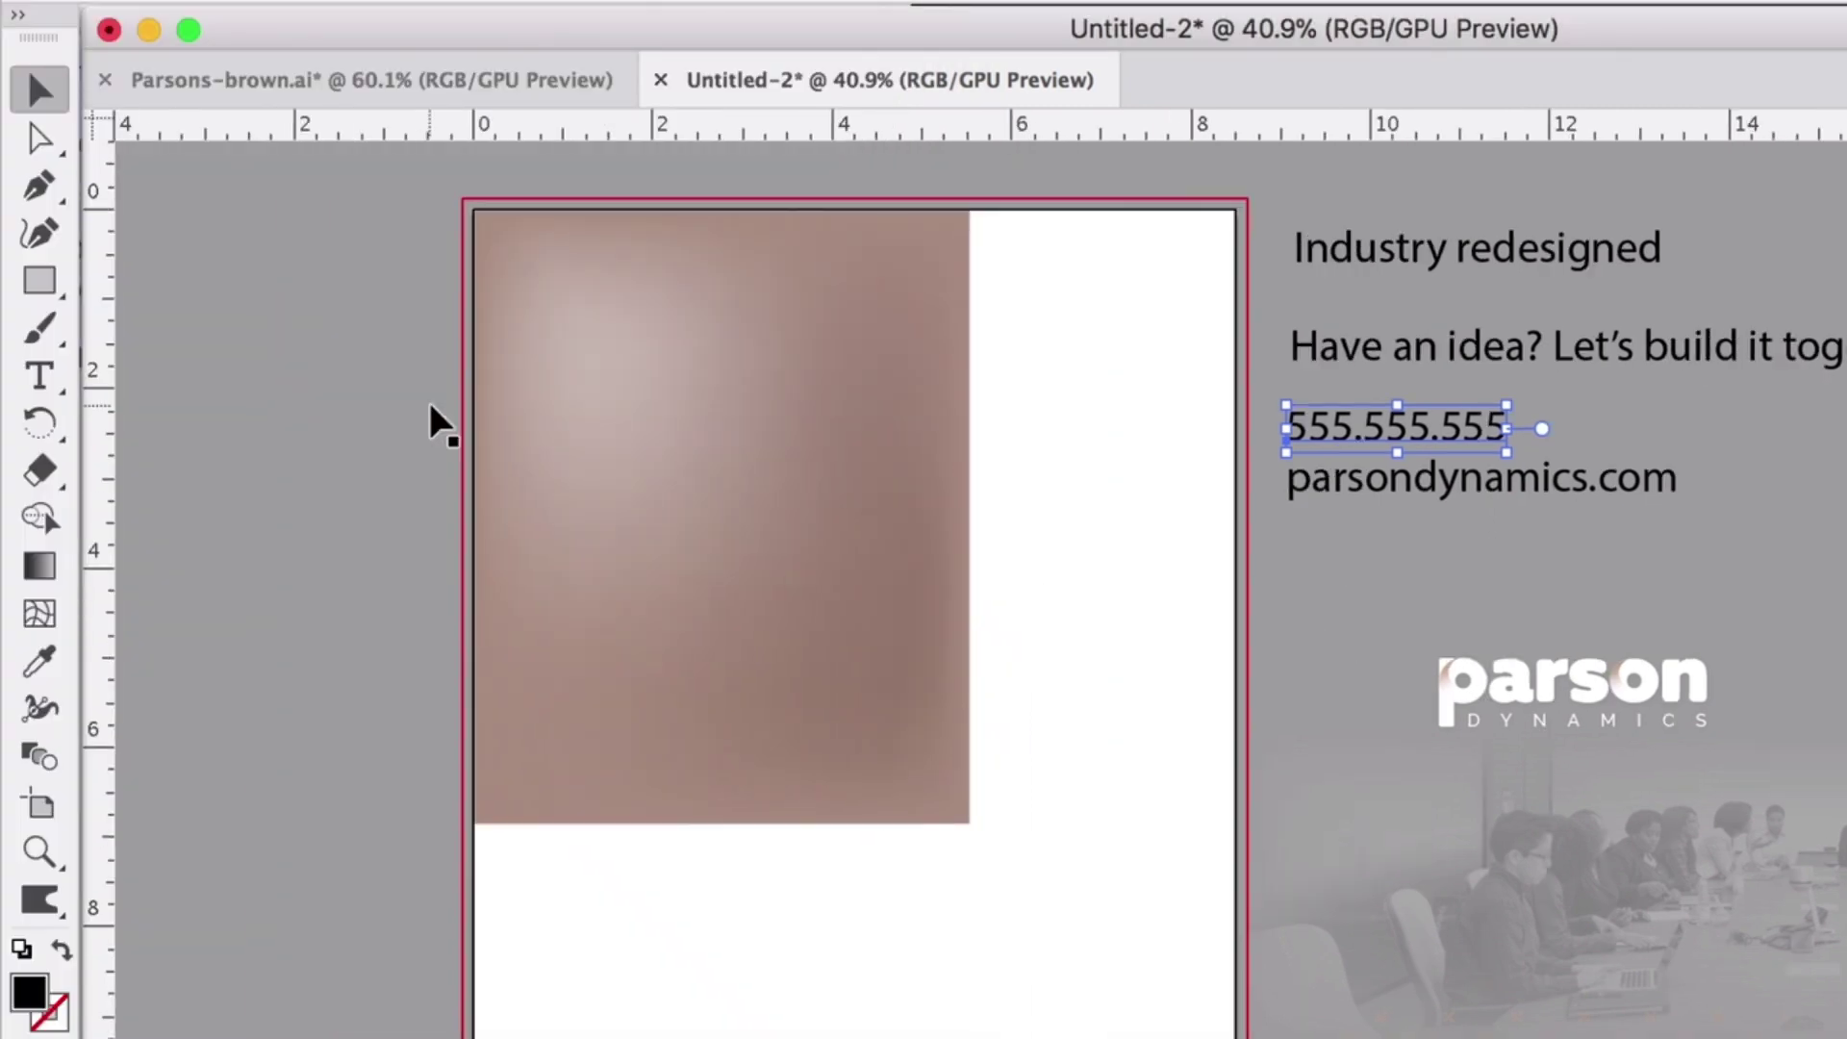
{"action": "scroll", "coordinate": [433, 421], "scroll_direction": "left", "scroll_amount": 5}
{"action": "scroll", "coordinate": [445, 408], "scroll_direction": "left", "scroll_amount": 1}
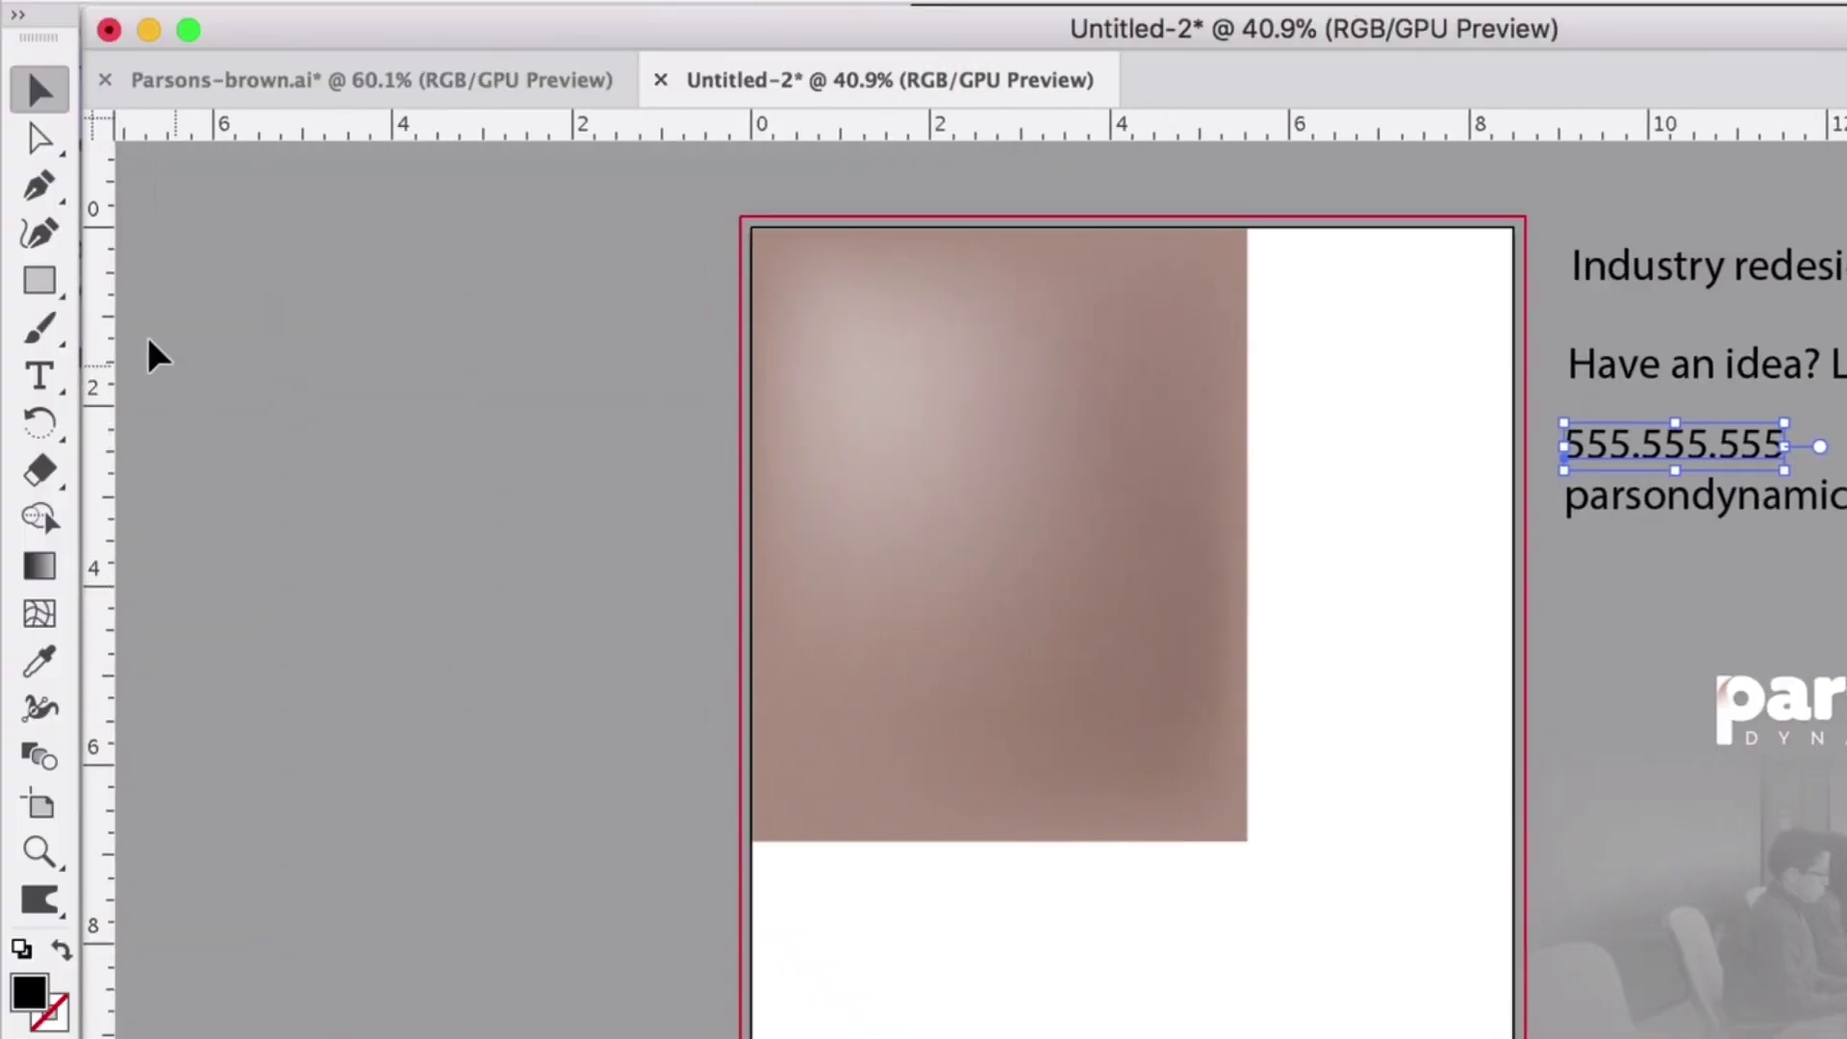
{"action": "left_click", "coordinate": [39, 376]}
{"action": "left_click", "coordinate": [414, 507]}
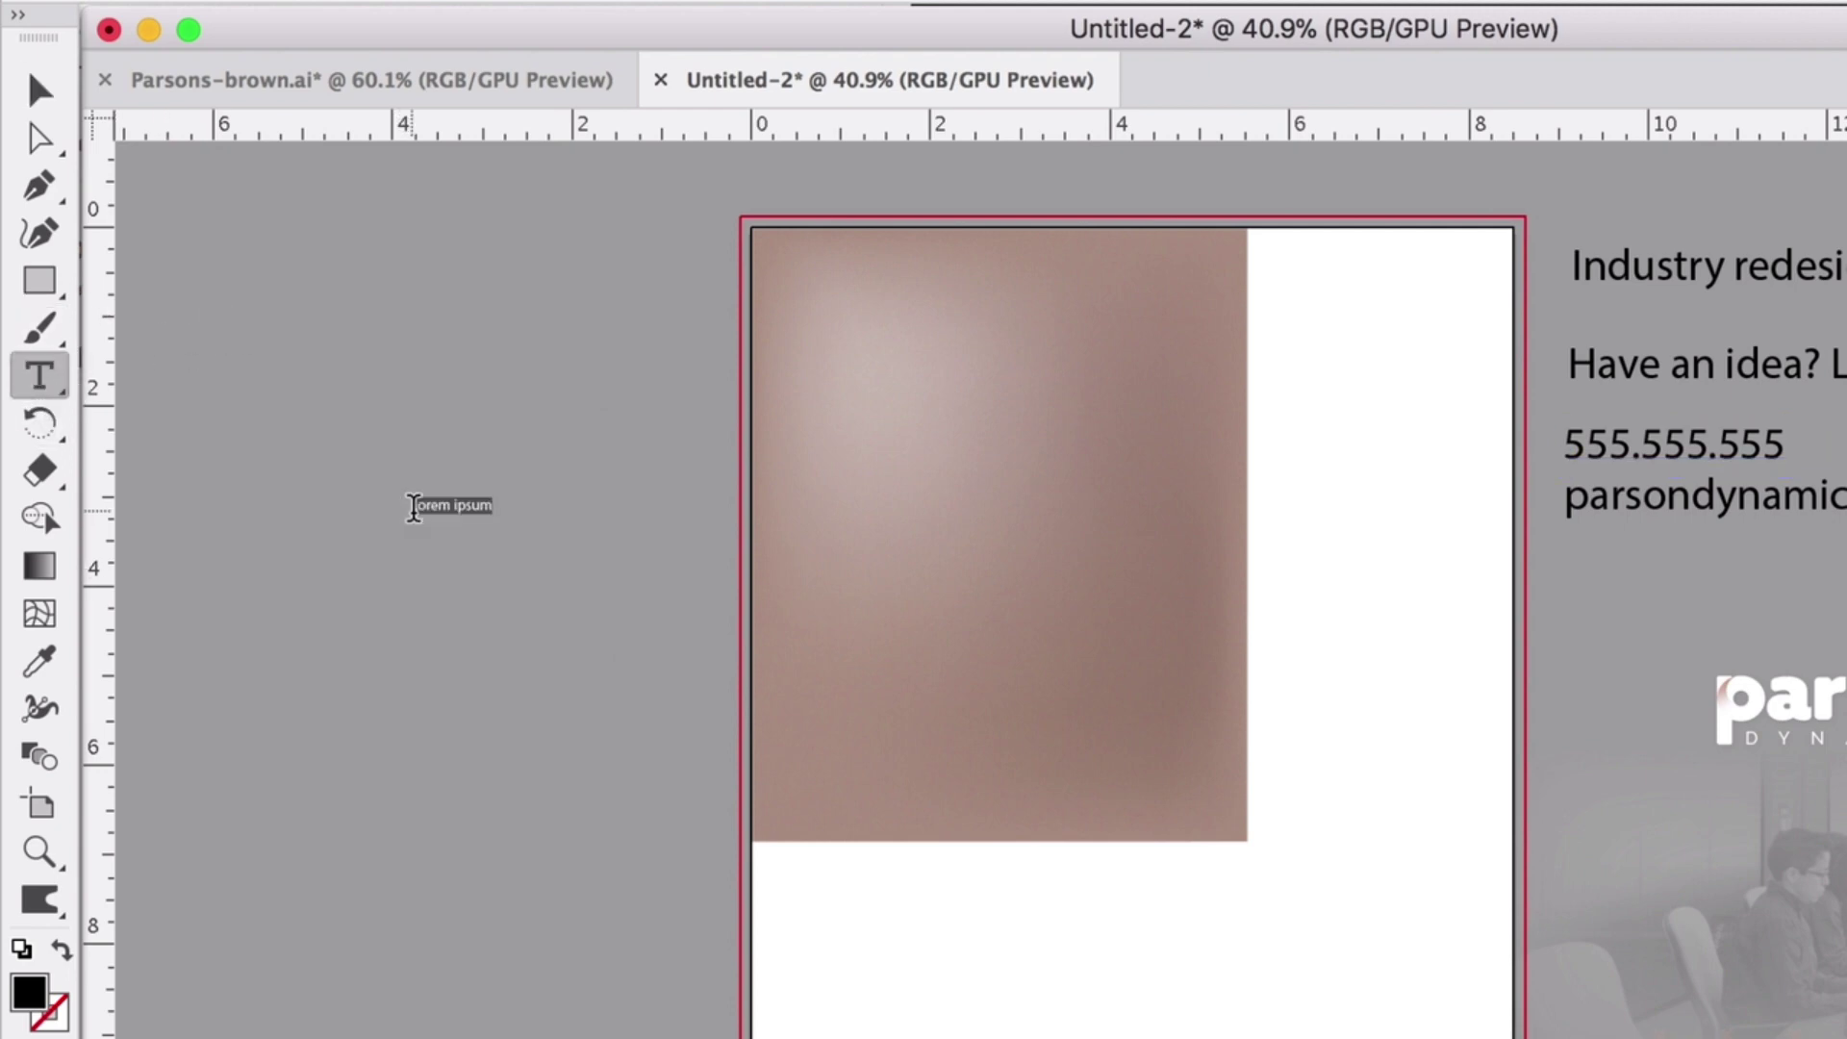
{"action": "key", "text": "super+v"}
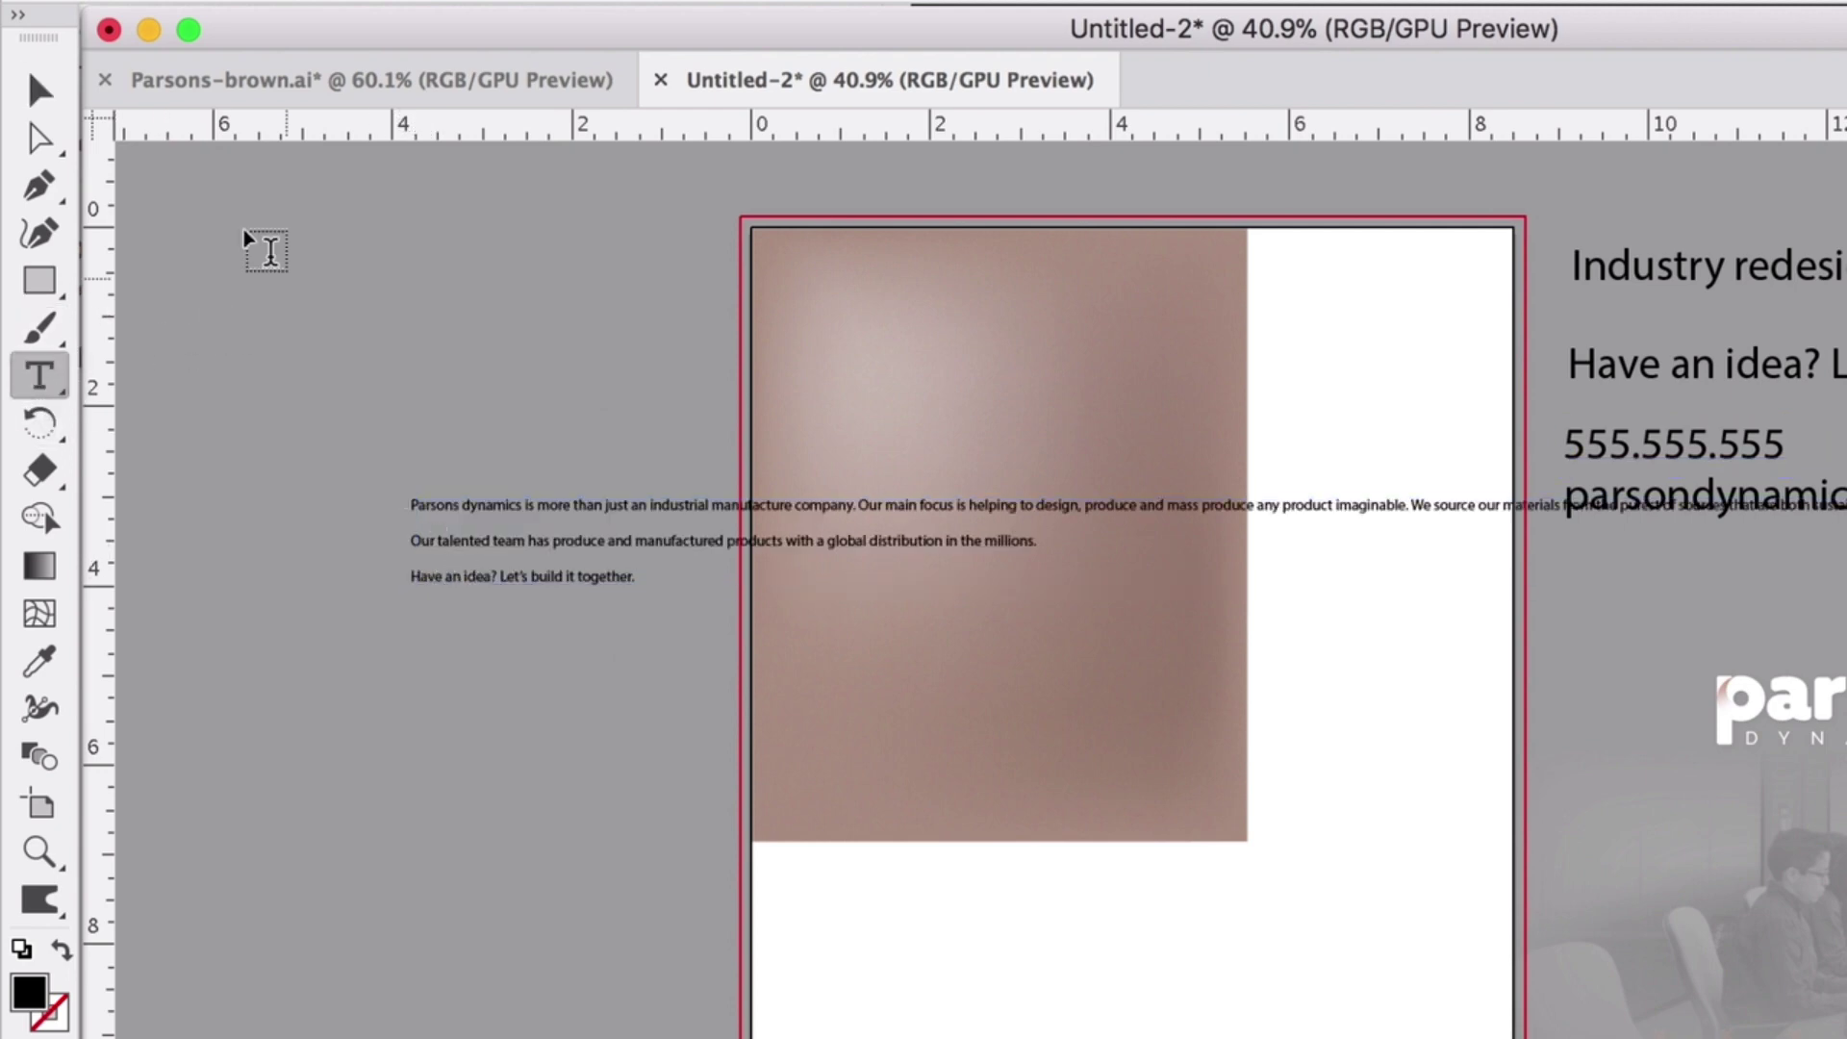
{"action": "left_click", "coordinate": [39, 90]}
{"action": "left_click_drag", "start_coordinate": [495, 546], "coordinate": [467, 337]}
{"action": "left_click_drag", "start_coordinate": [546, 382], "coordinate": [453, 519]}
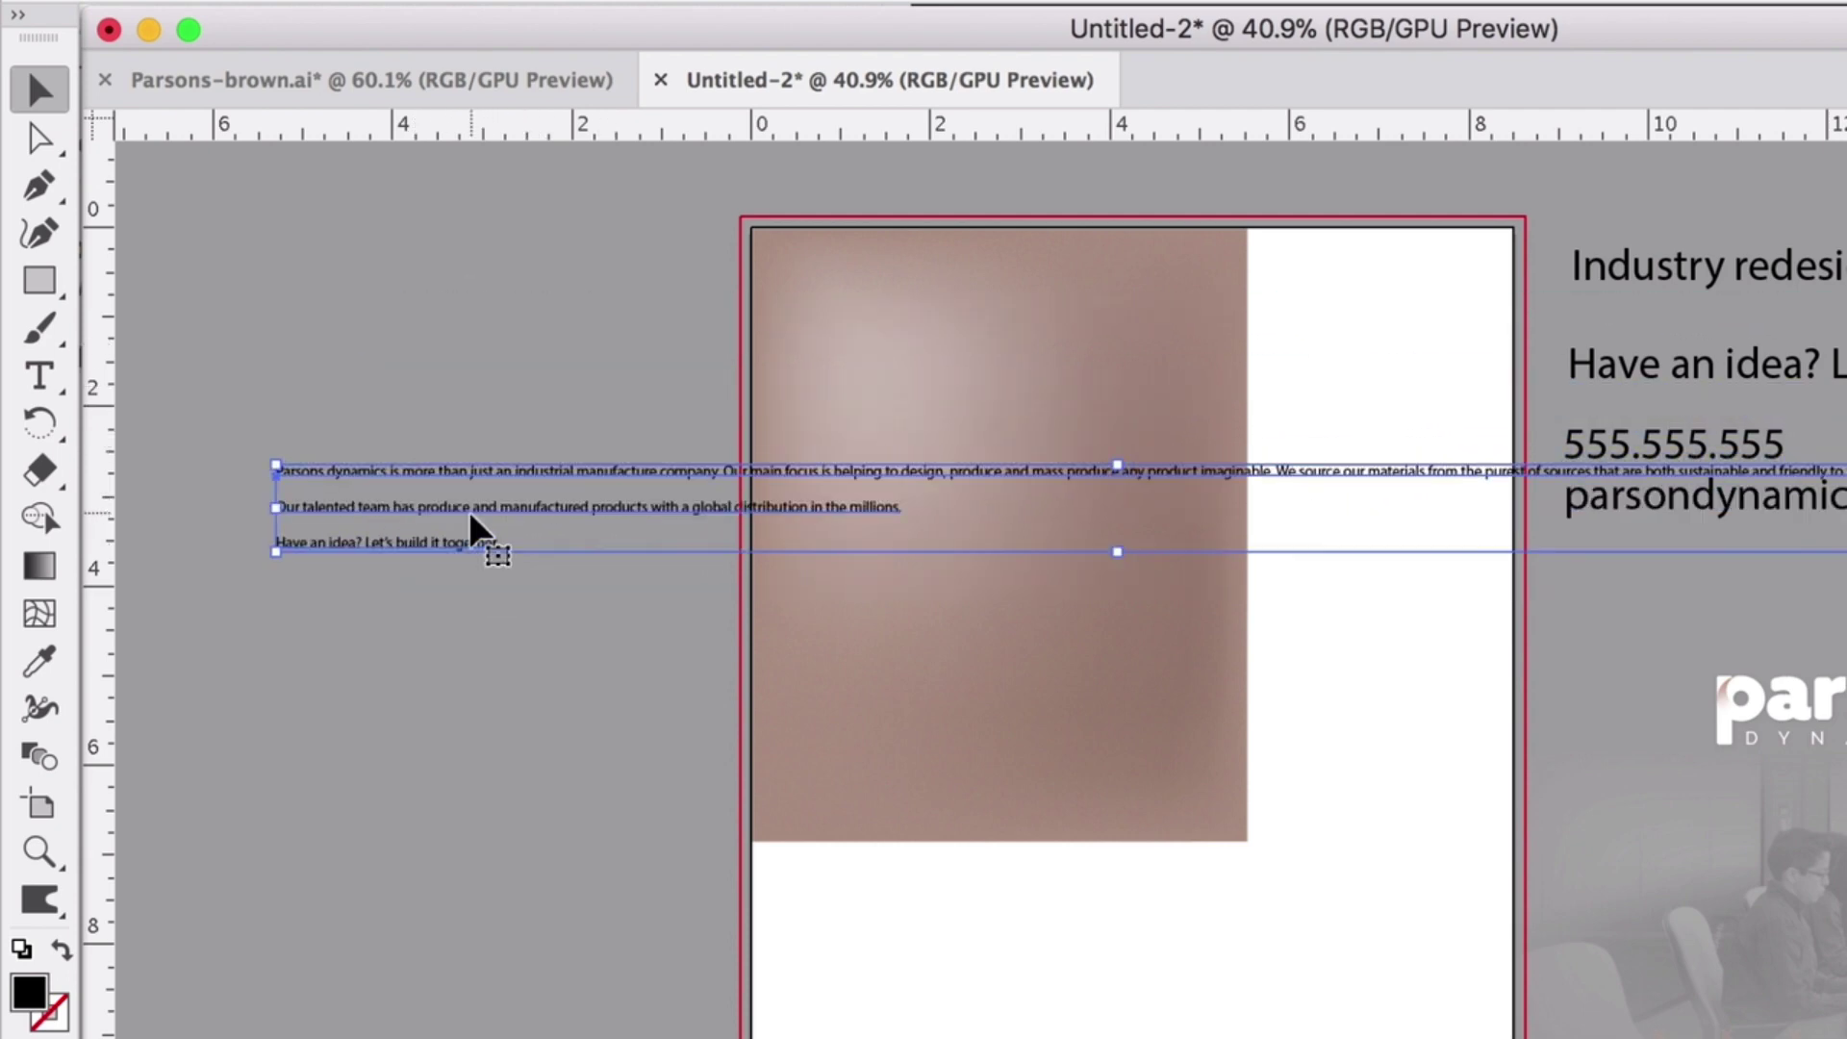
- Break the first description paragraph into shorter lines before "company", before "mass produce" and after "materials"
{"action": "scroll", "coordinate": [471, 517], "scroll_direction": "up", "scroll_amount": 3}
{"action": "key", "text": "t"}
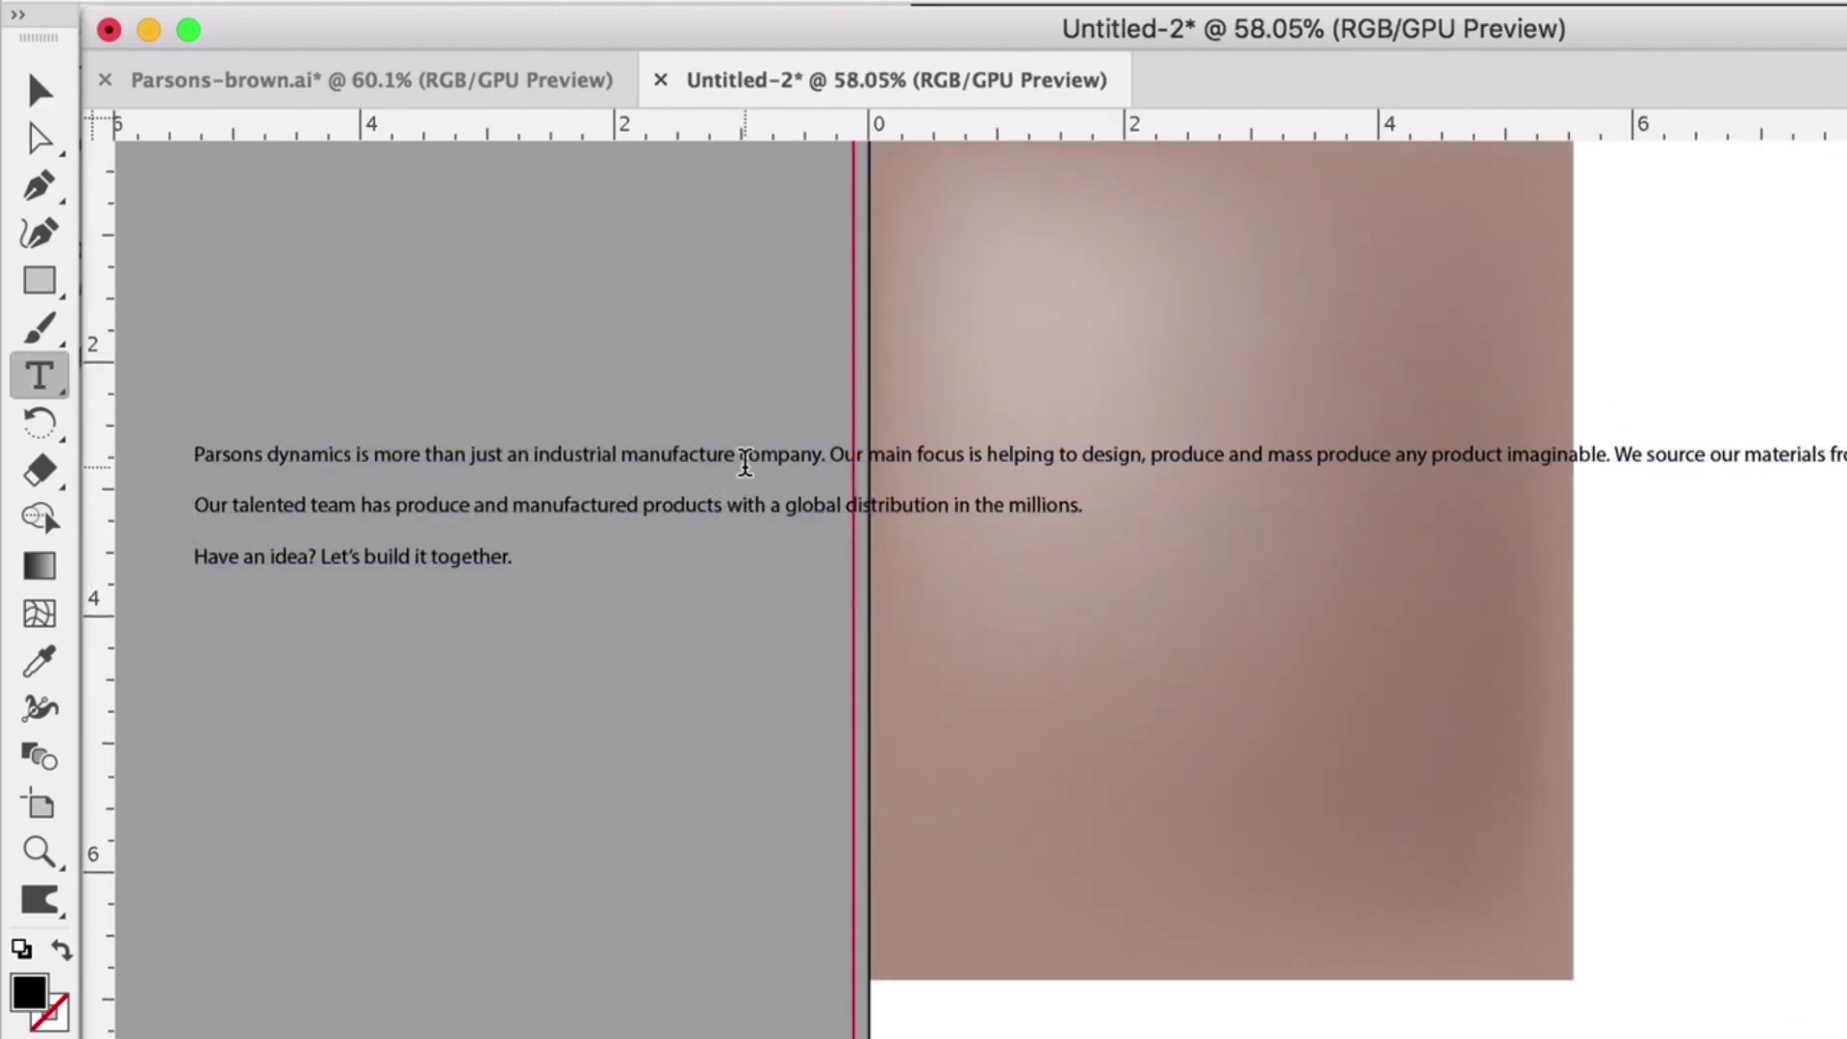
{"action": "left_click", "coordinate": [746, 463]}
{"action": "key", "text": "Return"}
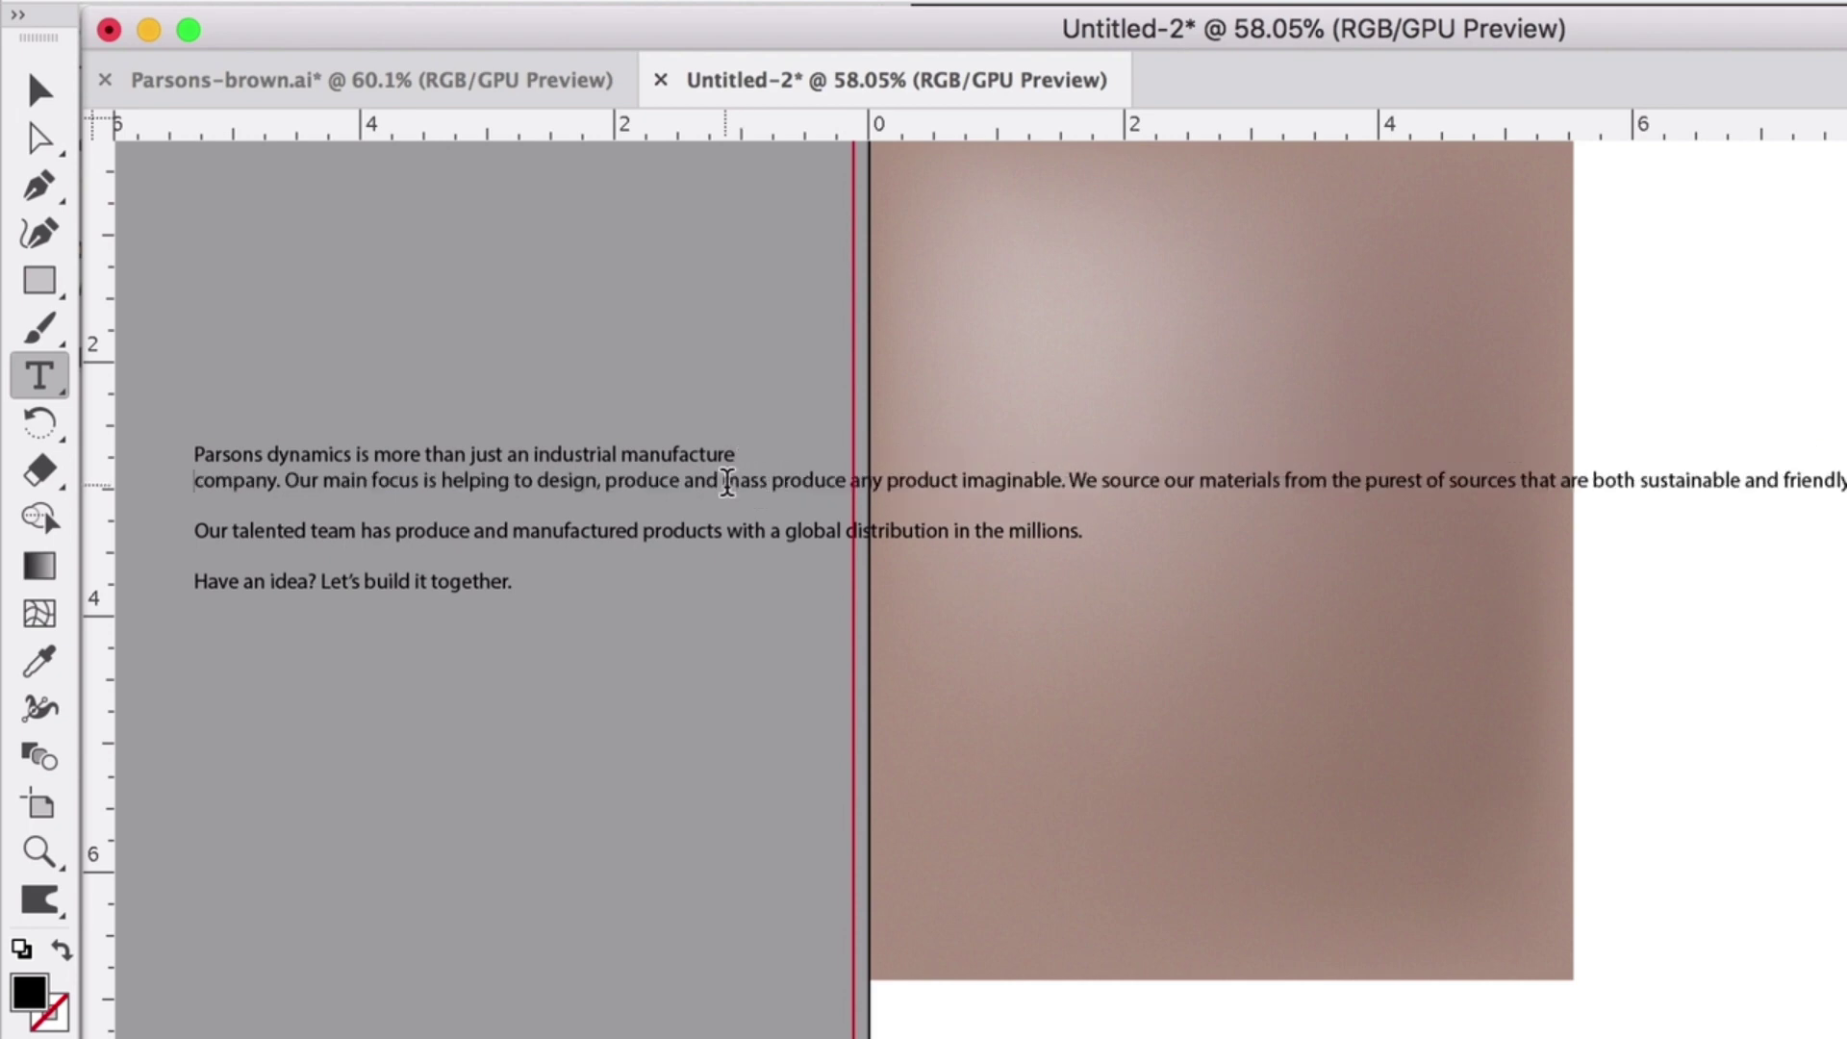
{"action": "left_click", "coordinate": [729, 481]}
{"action": "key", "text": "Return"}
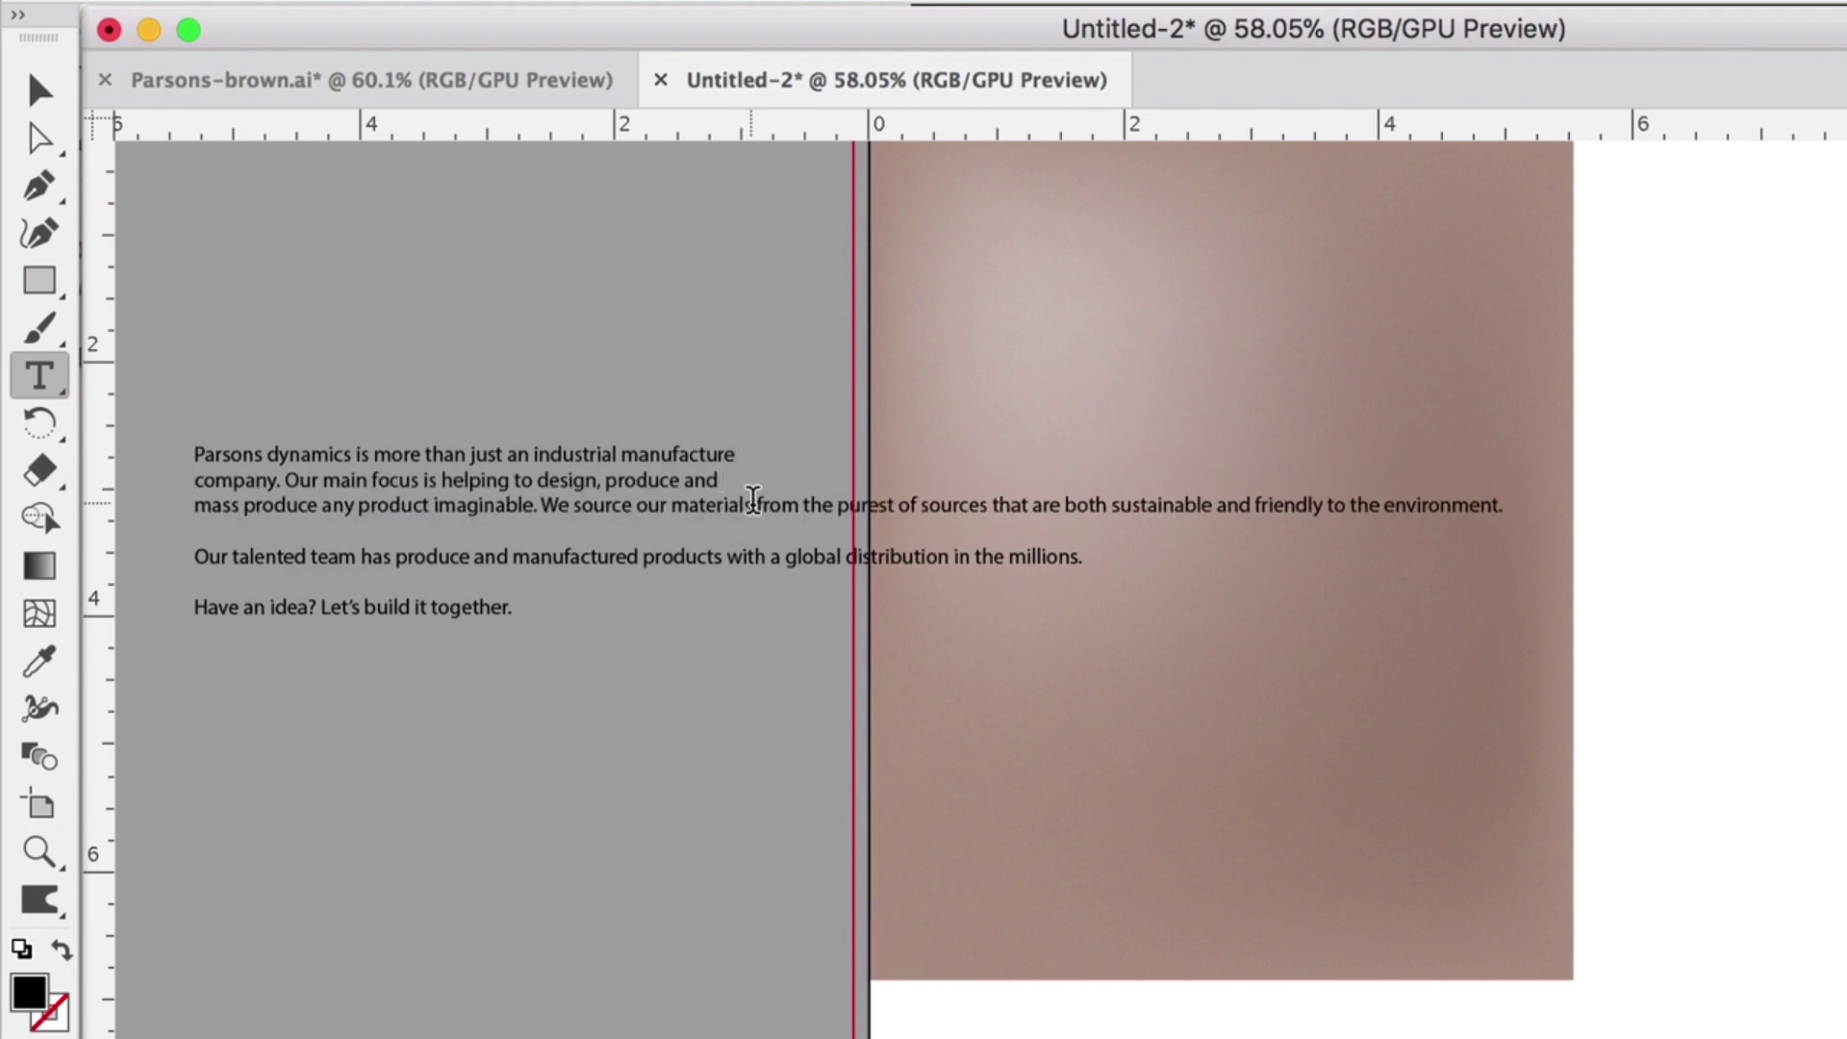
{"action": "left_click", "coordinate": [754, 503]}
{"action": "key", "text": "Return"}
{"action": "key", "text": "Escape"}
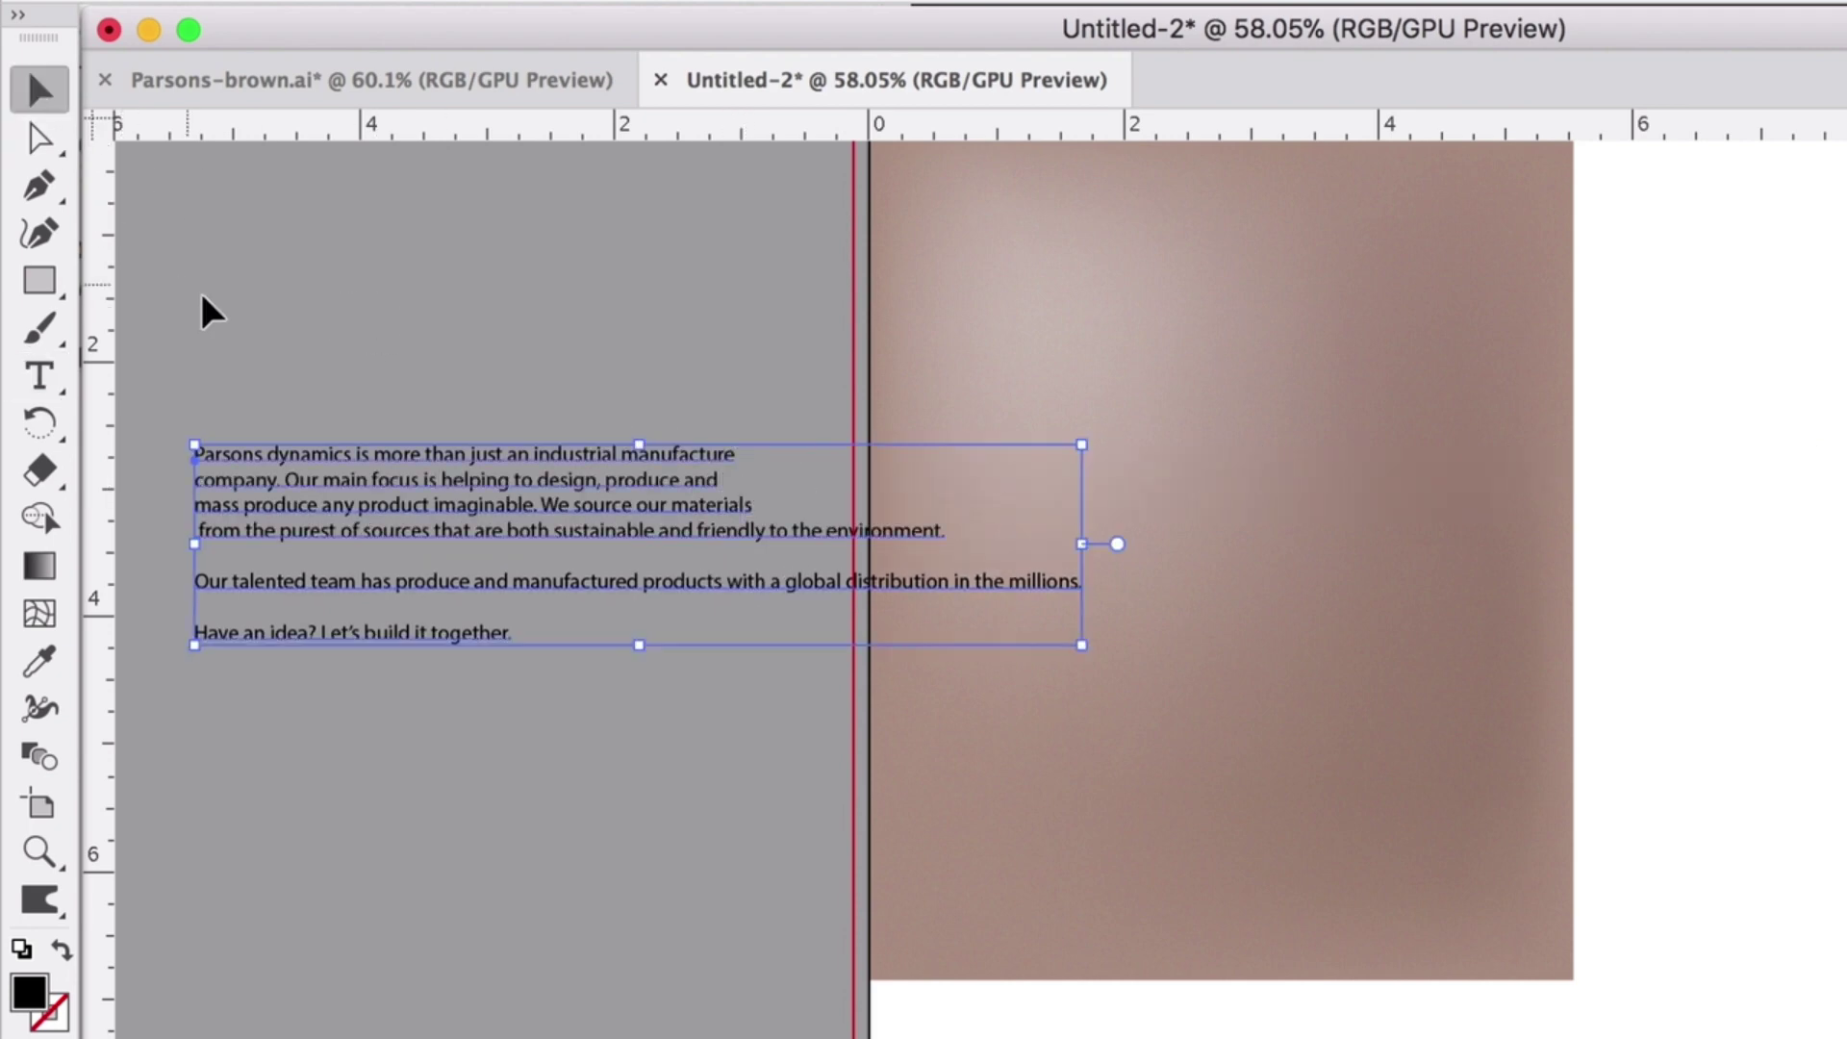
- Delete the manually broken company description text block
{"action": "left_click", "coordinate": [759, 417]}
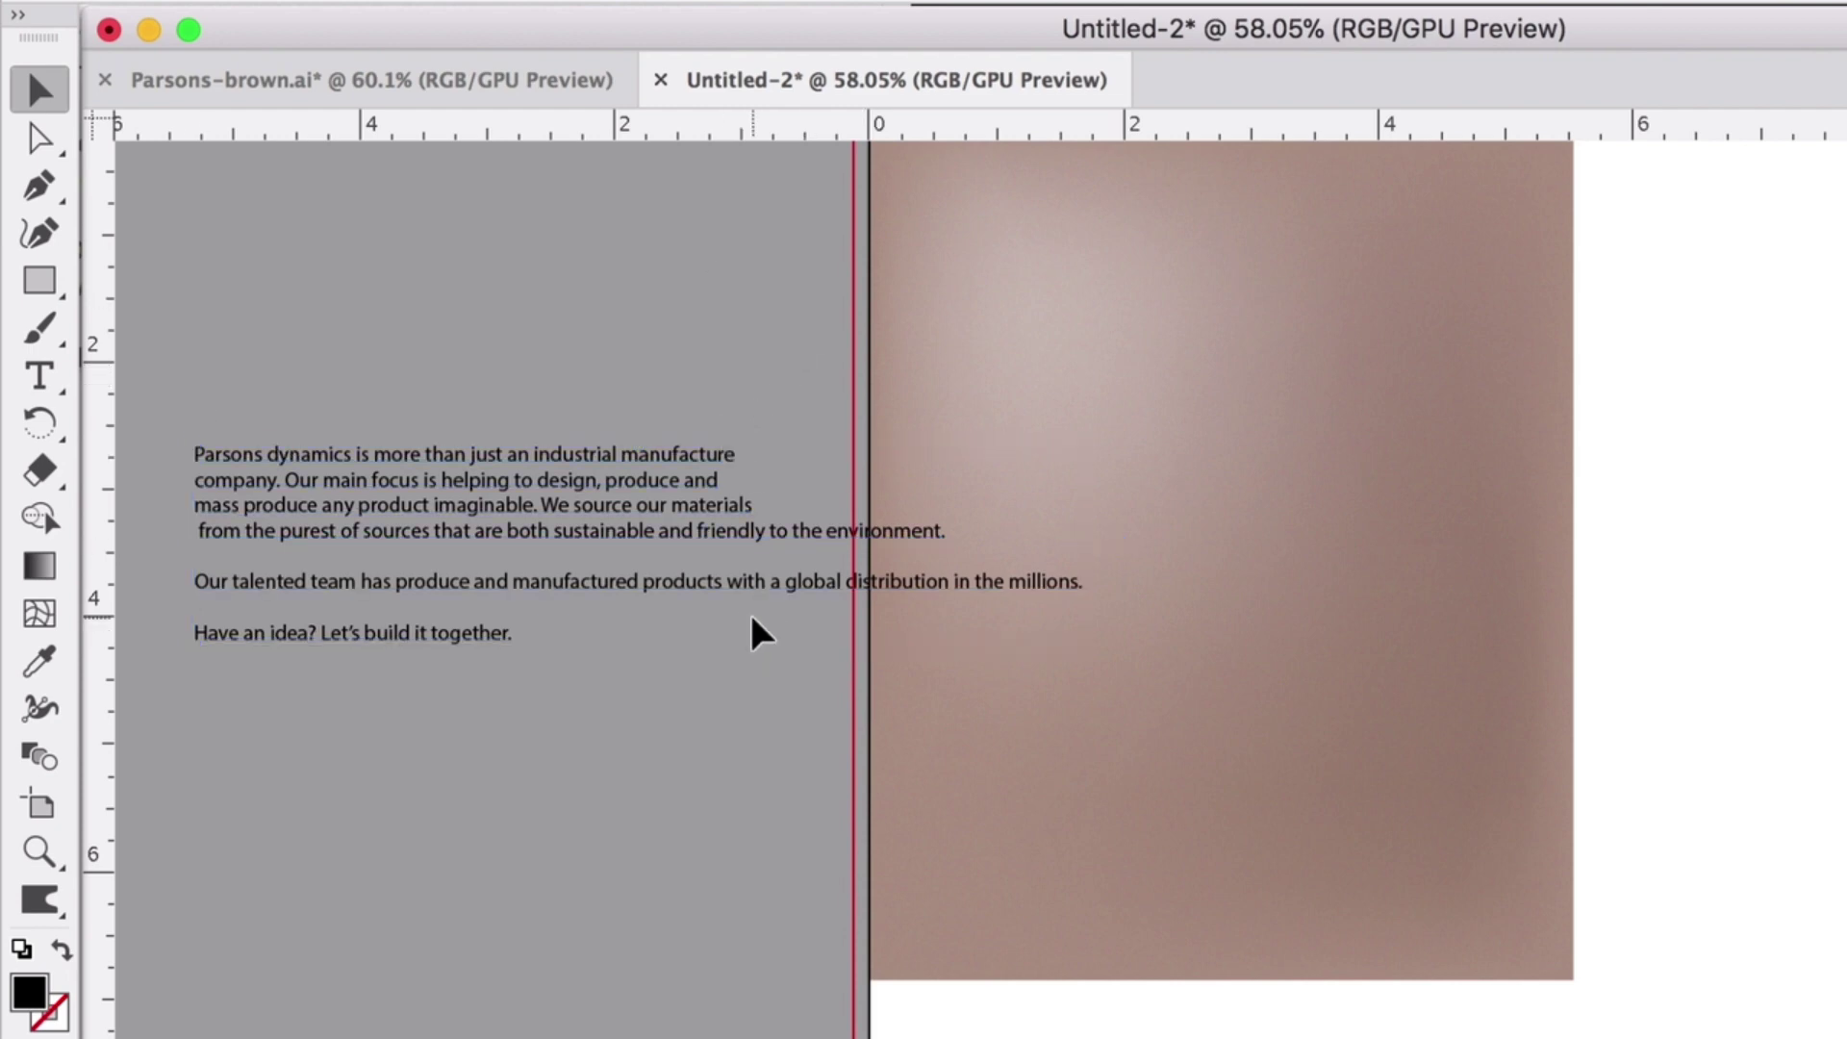
{"action": "left_click", "coordinate": [622, 512]}
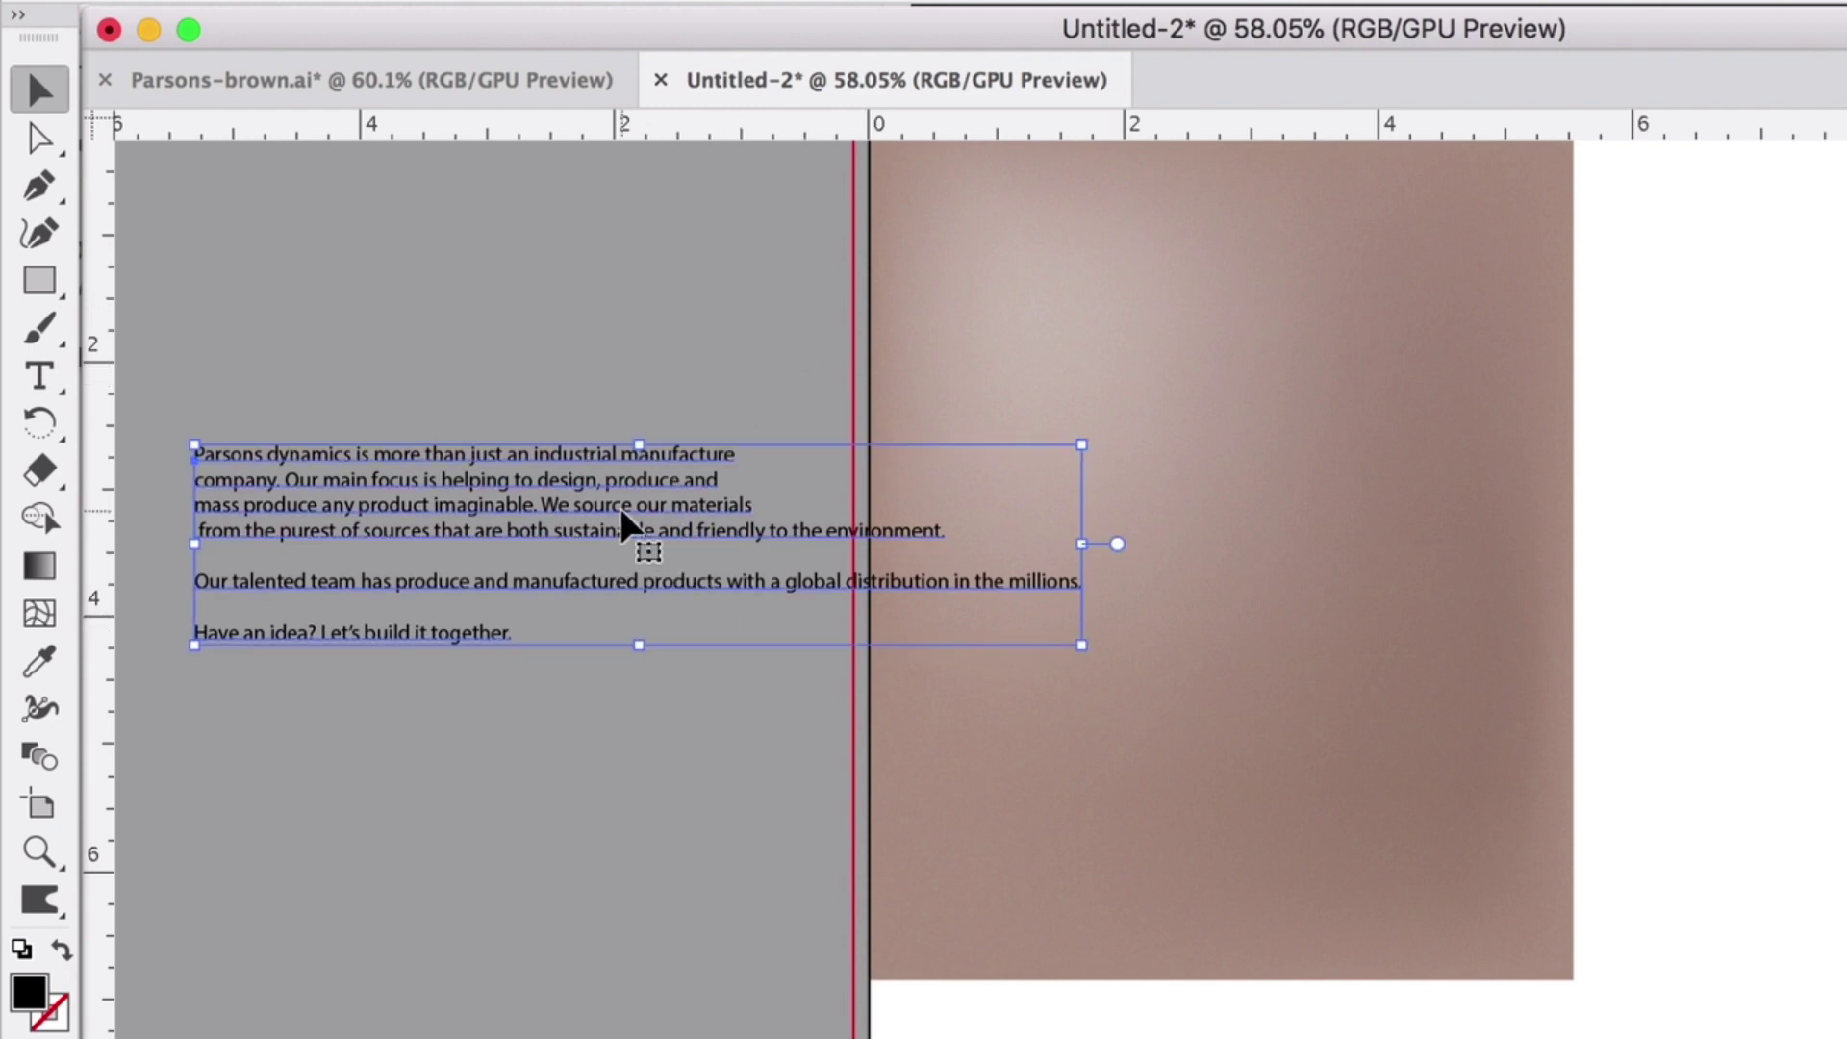
{"action": "key", "text": "Delete"}
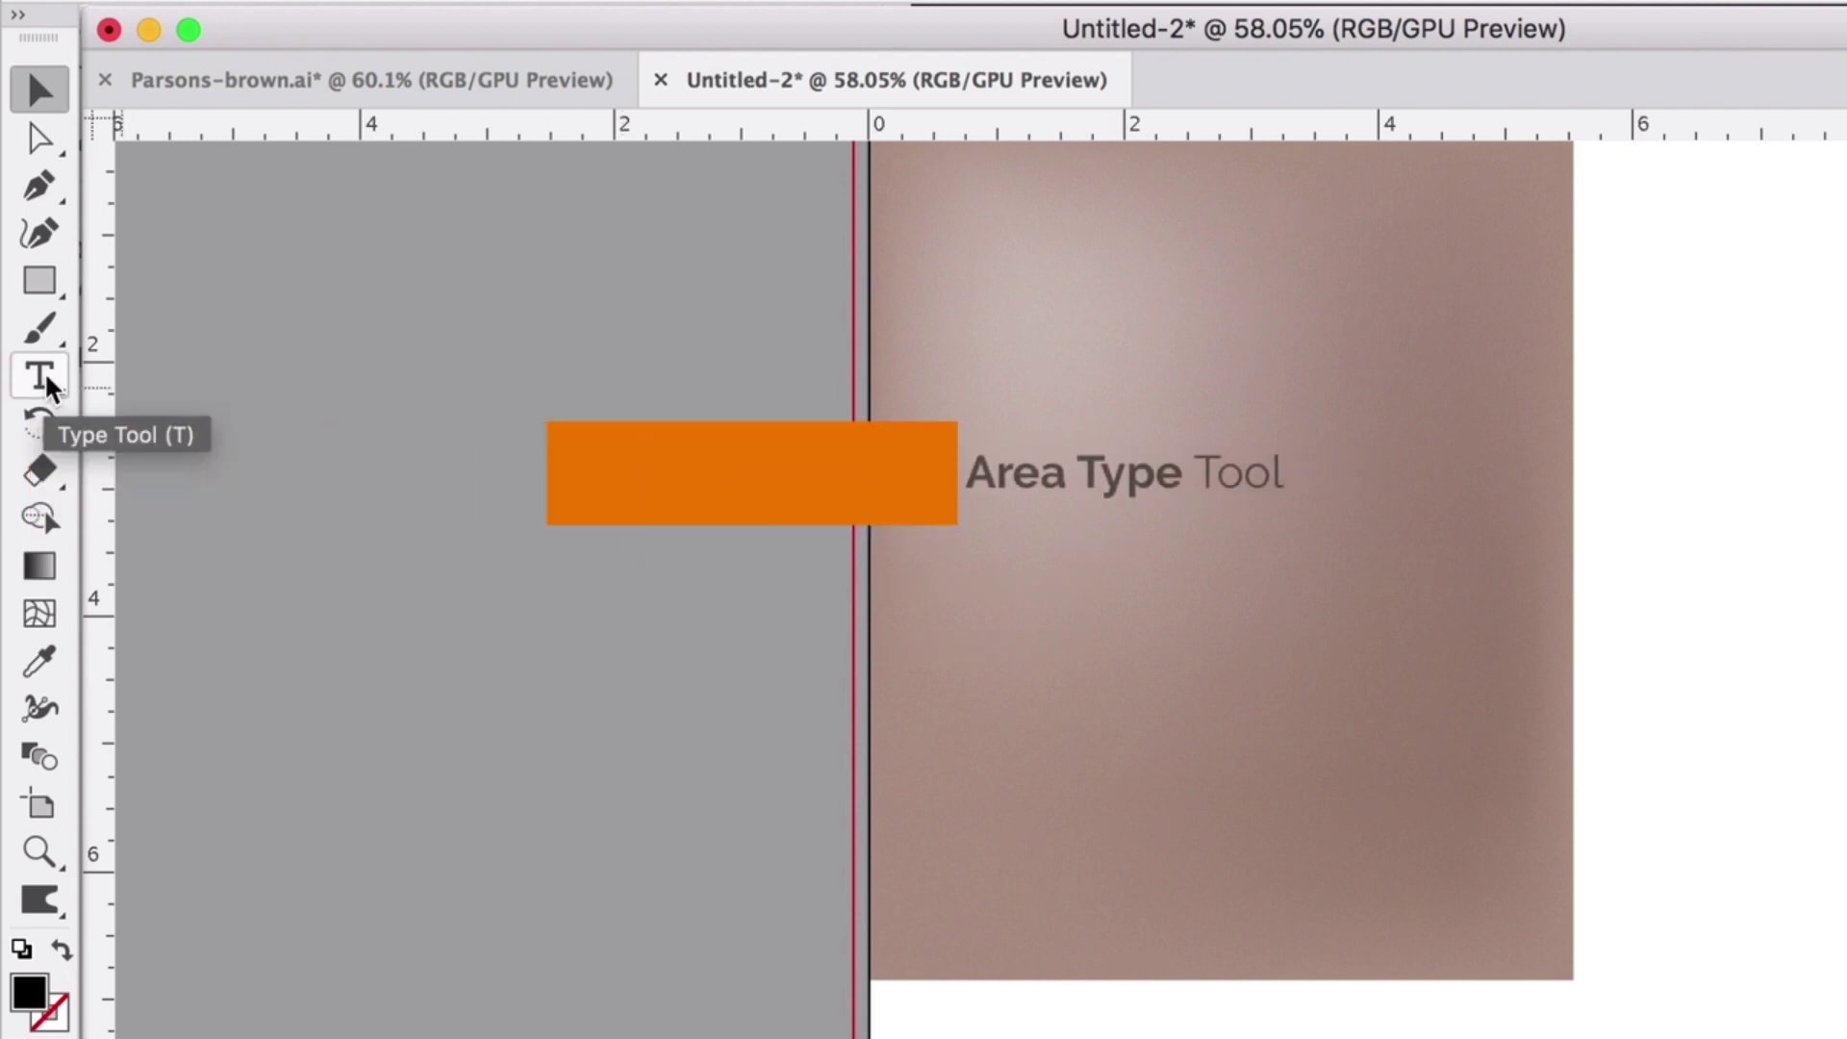
- Draw a black rectangle about 4.1 in wide and 4.4 in tall on the pasteboard beside the artboard
{"action": "left_click_drag", "start_coordinate": [48, 385], "coordinate": [251, 529]}
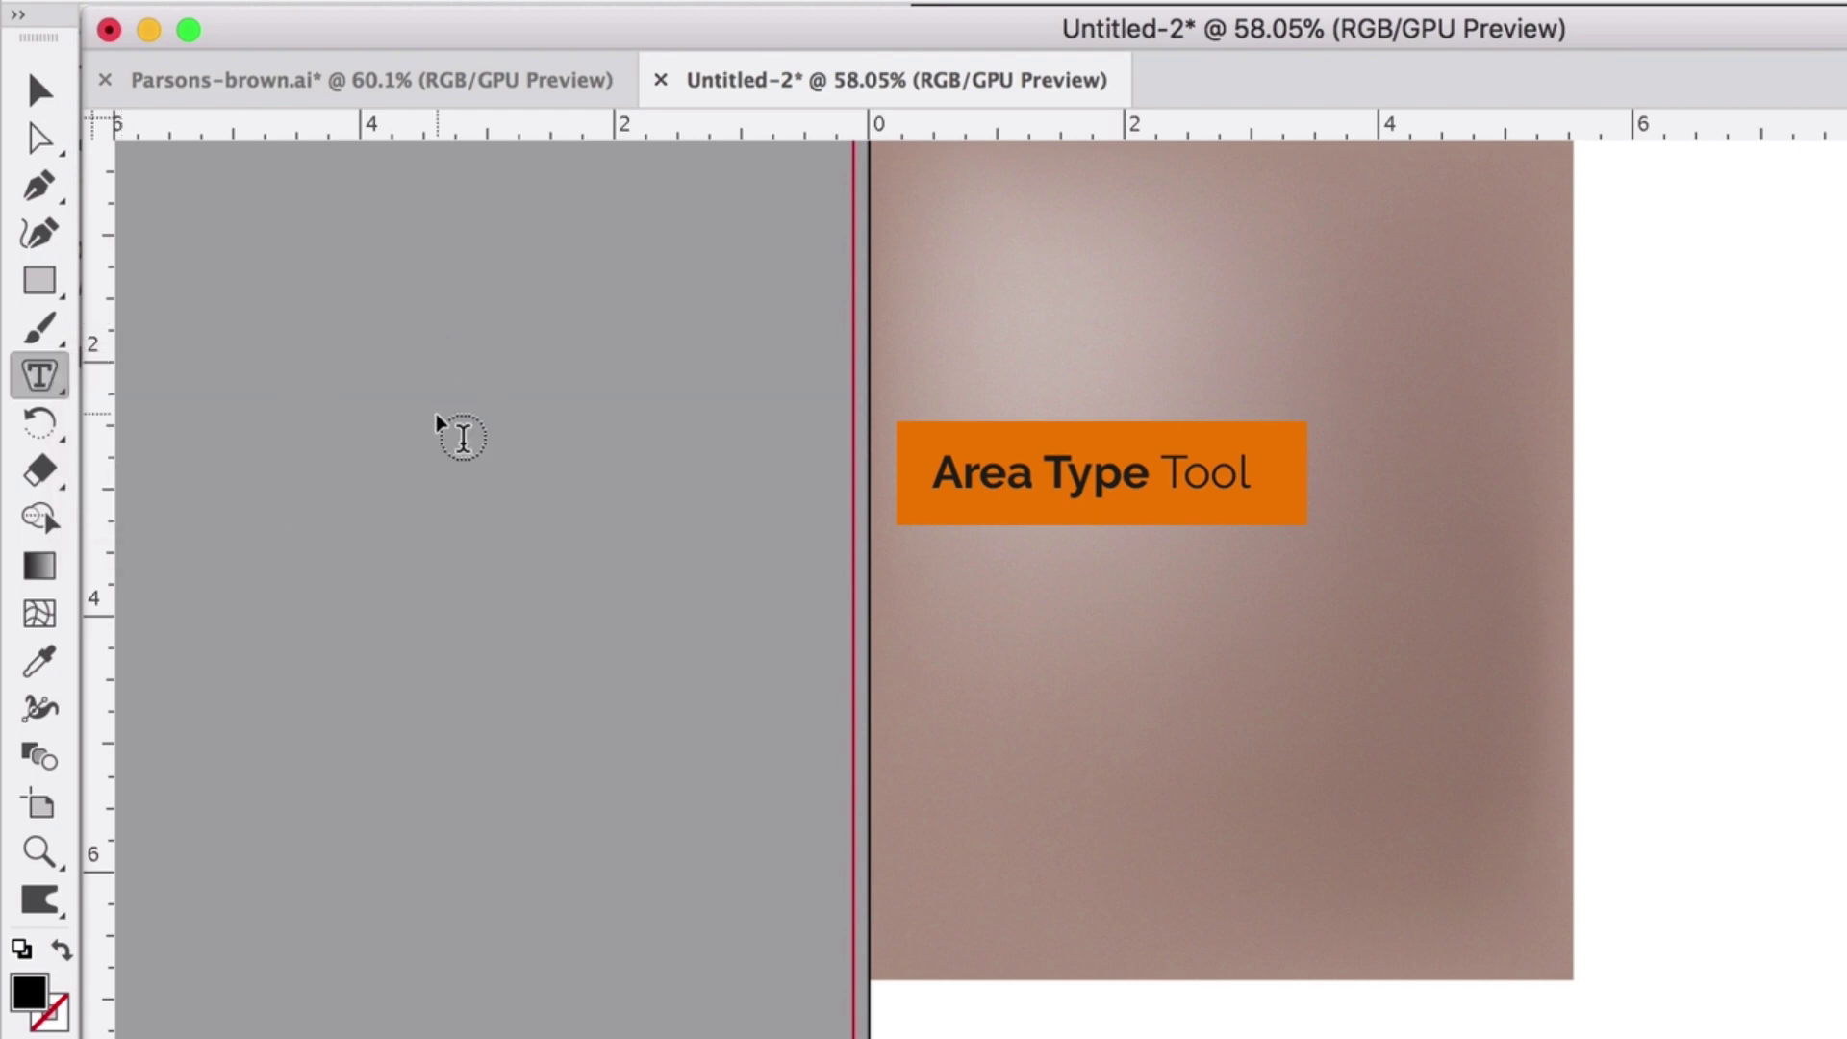
{"action": "left_click", "coordinate": [62, 298]}
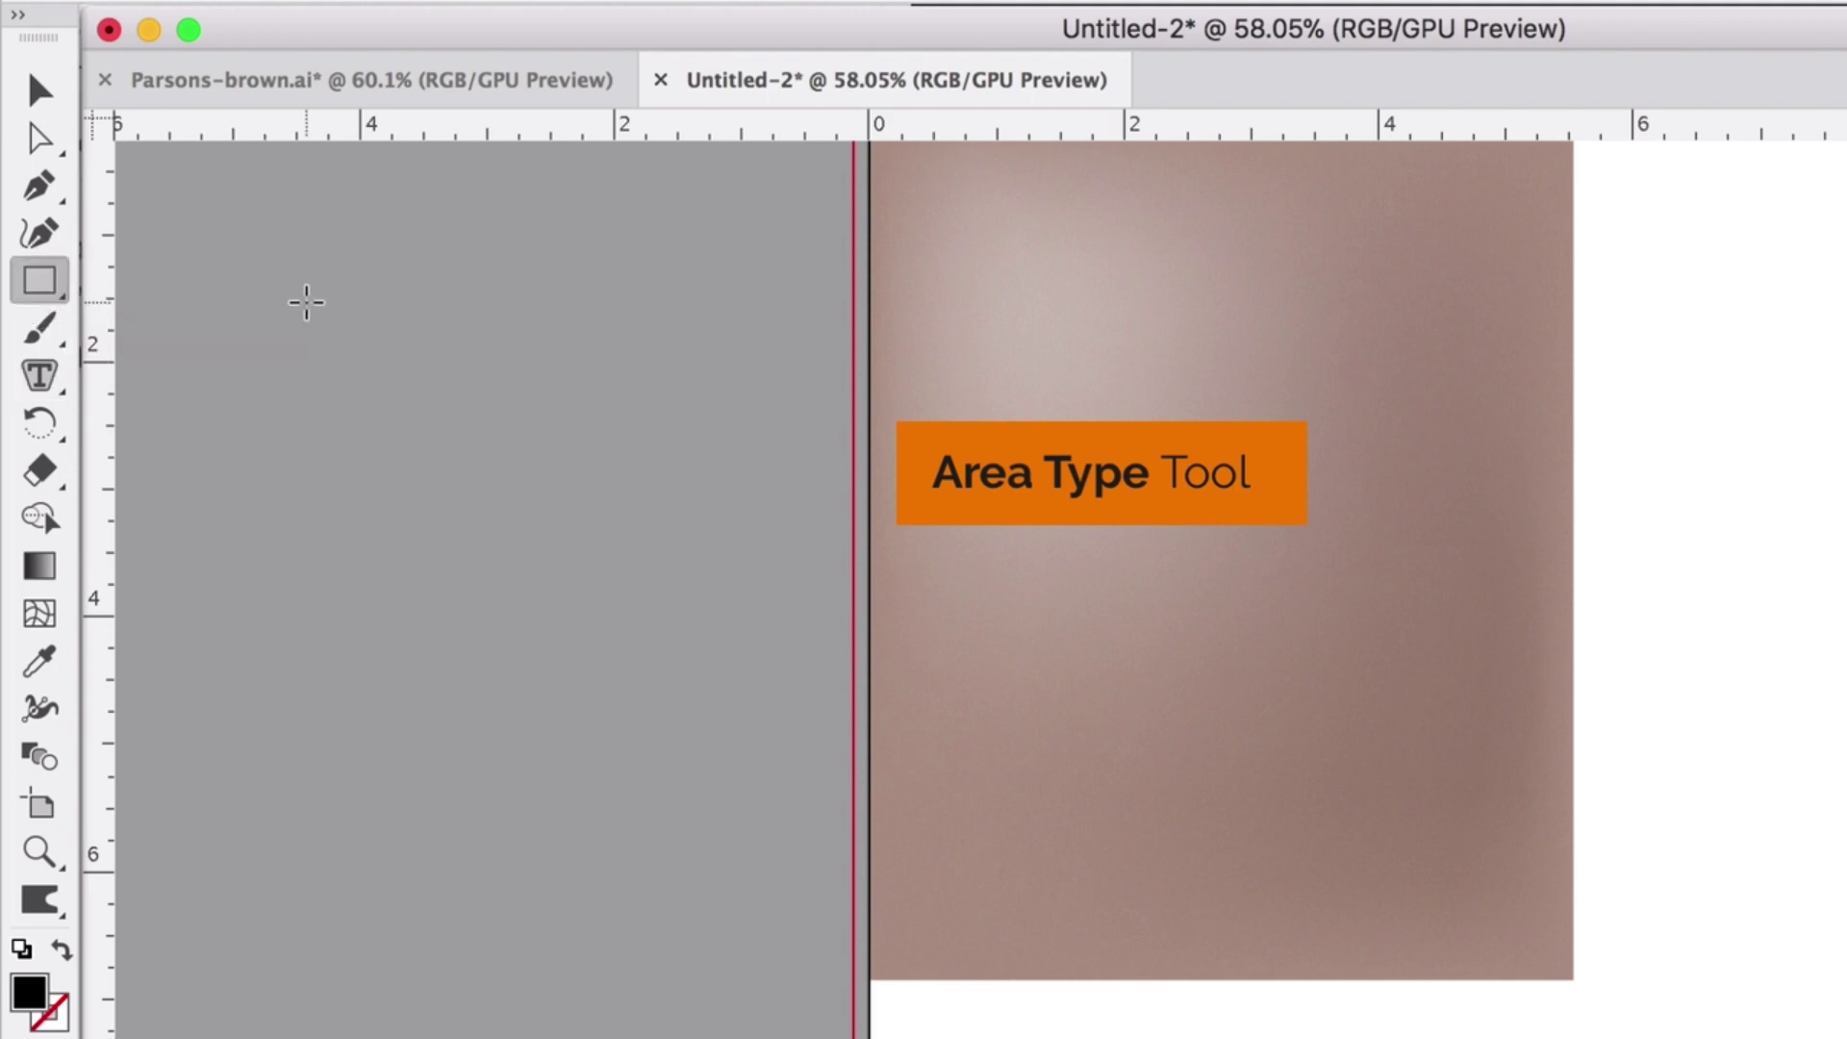
{"action": "left_click_drag", "start_coordinate": [289, 293], "coordinate": [815, 851]}
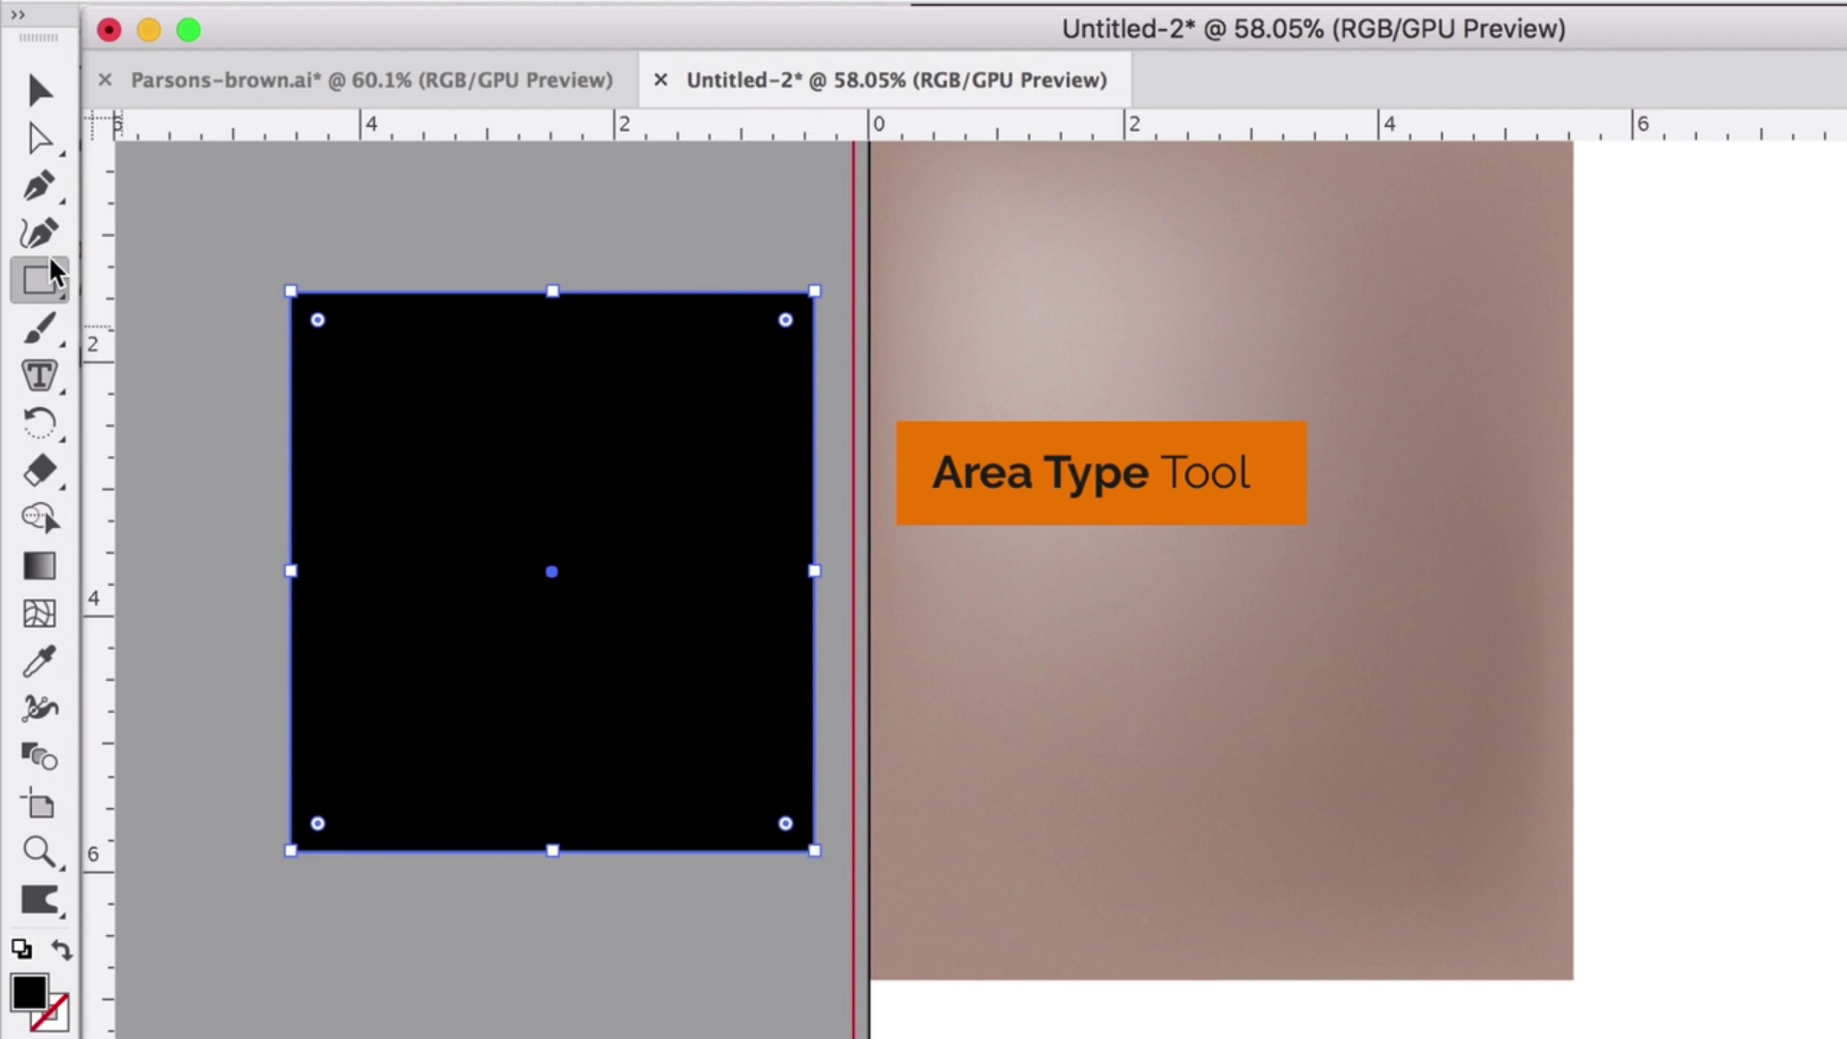
{"action": "left_click", "coordinate": [37, 89]}
{"action": "left_click", "coordinate": [196, 259]}
- Turn the black rectangle into an area type frame and replace its placeholder text with the copied company description paragraphs
{"action": "left_click_drag", "start_coordinate": [39, 374], "coordinate": [222, 544]}
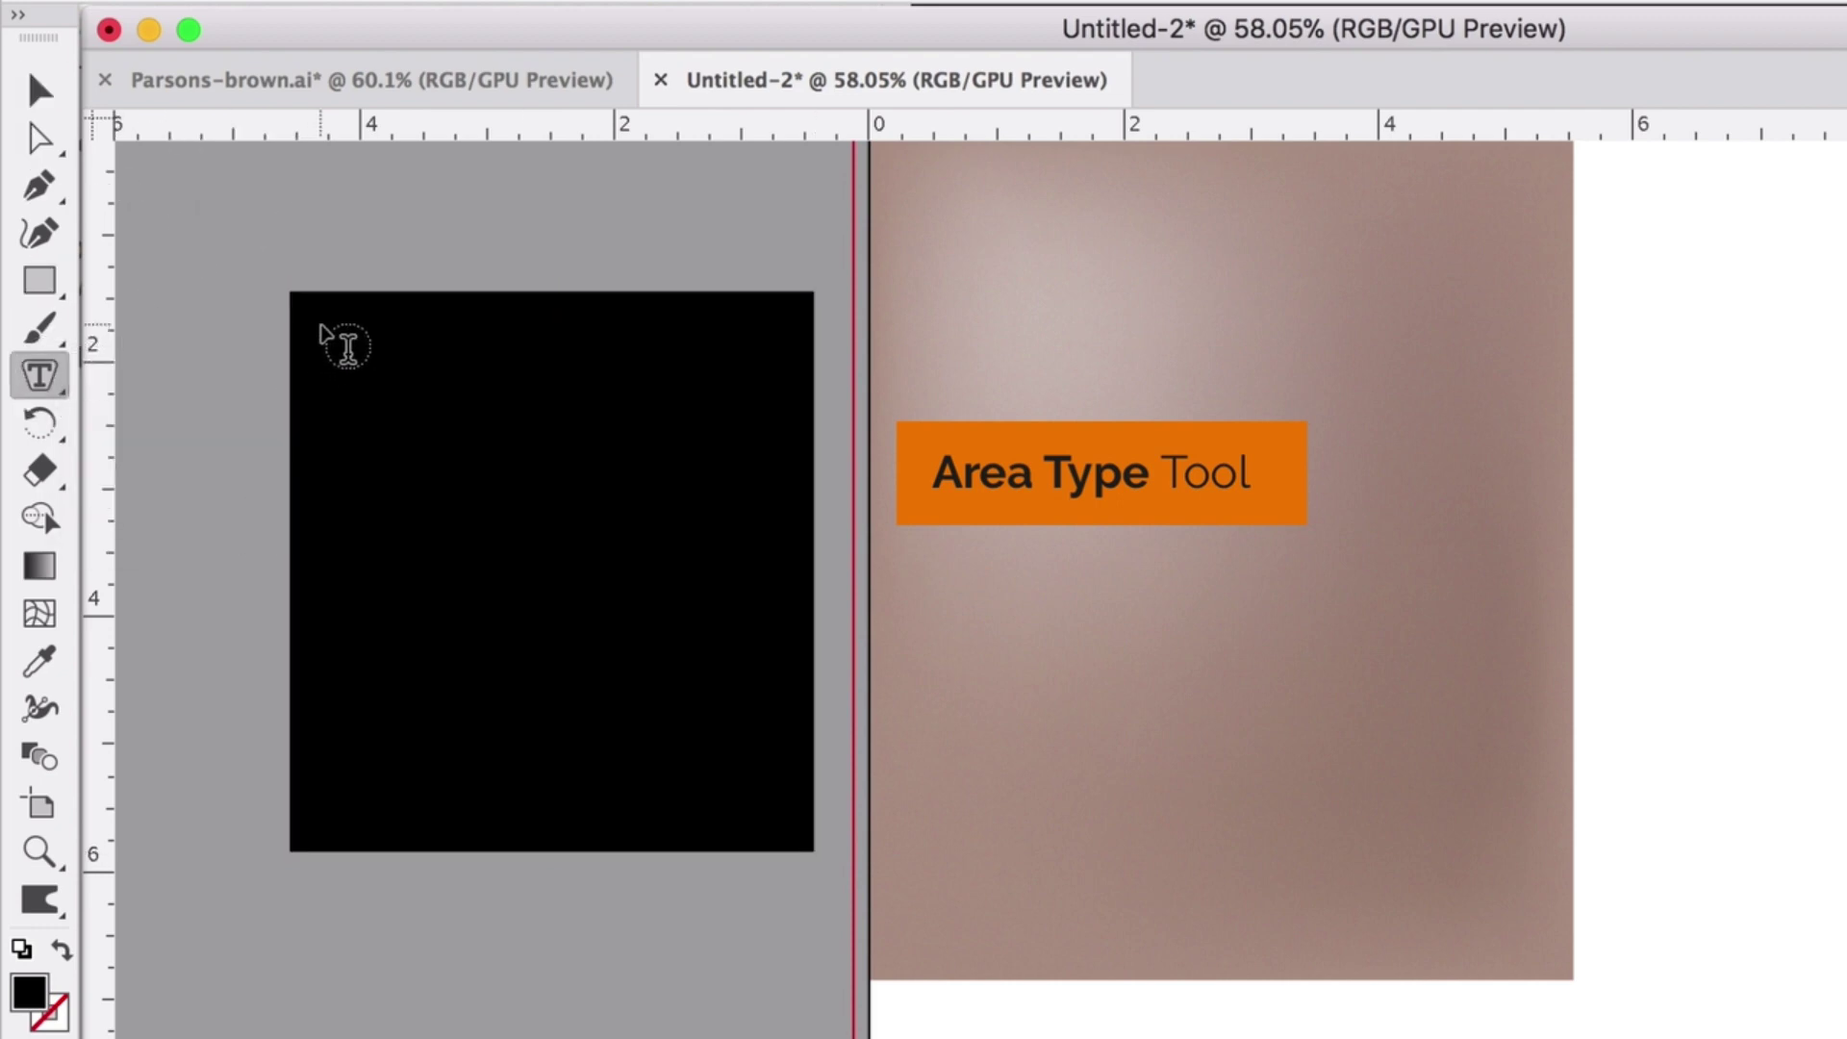
{"action": "left_click", "coordinate": [353, 350]}
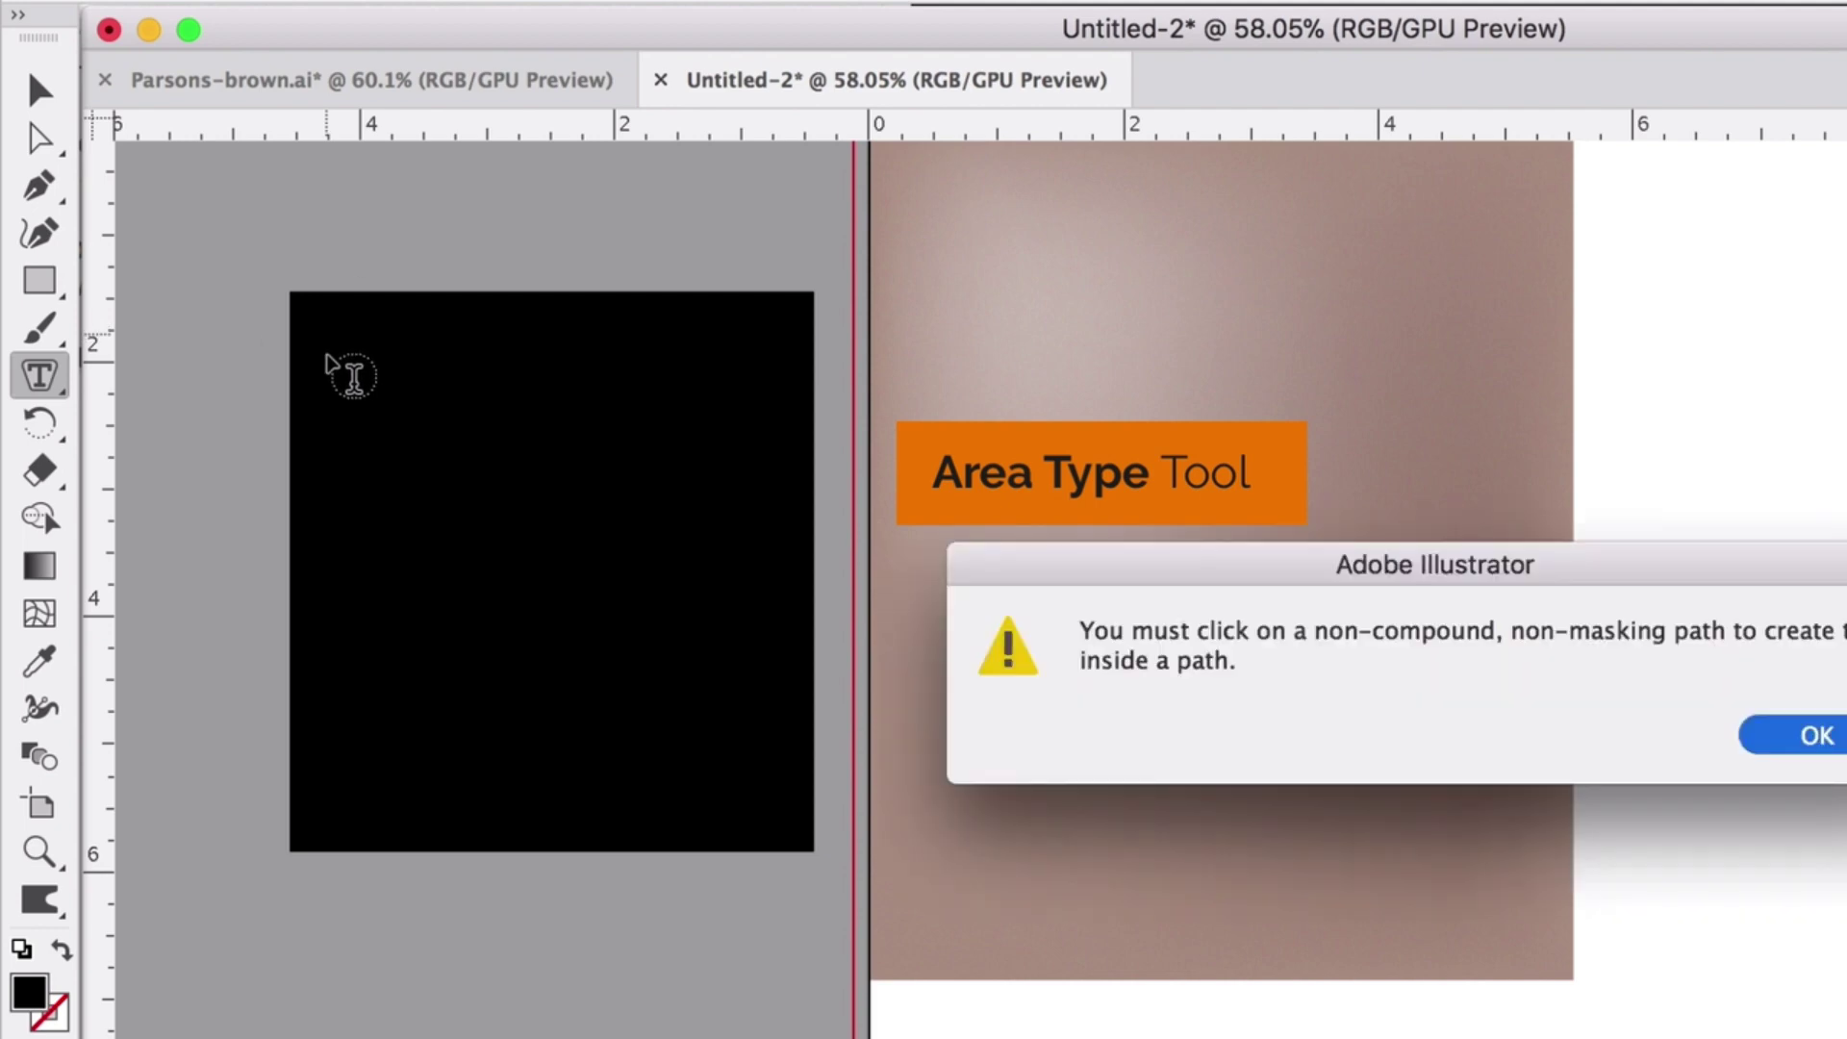
{"action": "left_click", "coordinate": [1754, 739]}
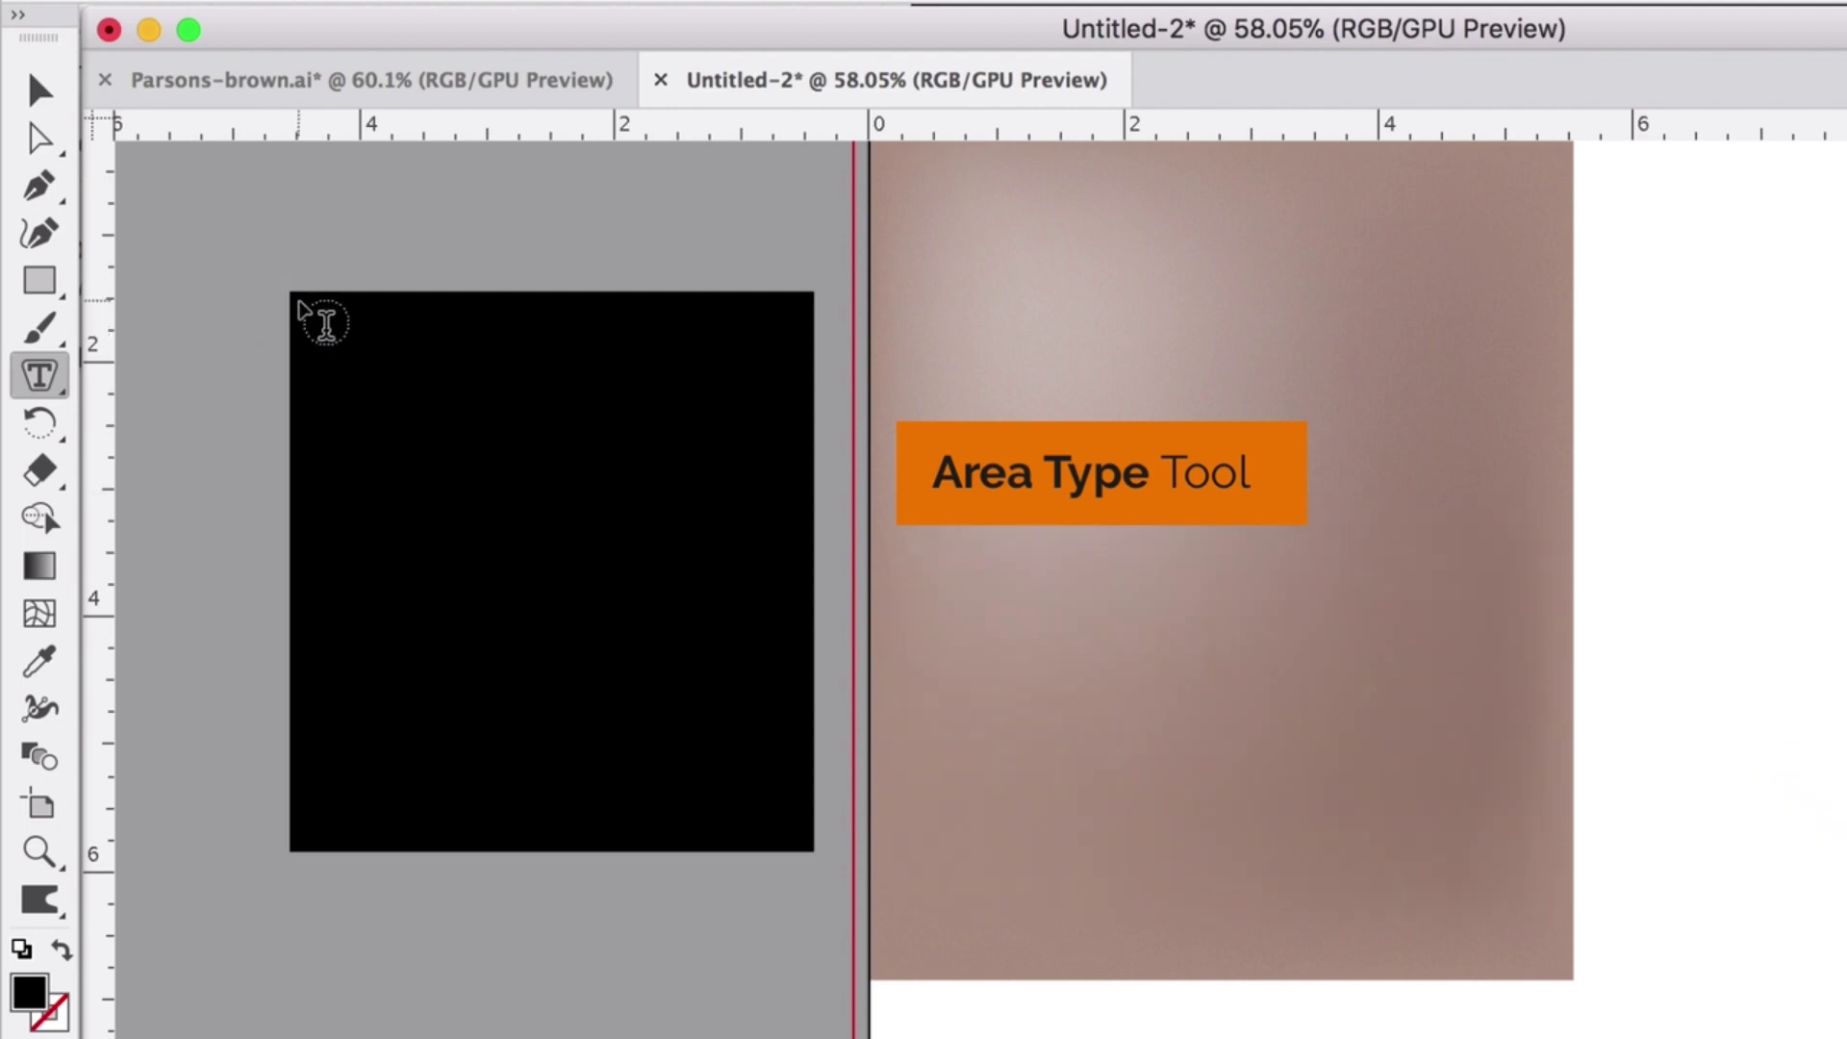
{"action": "left_click", "coordinate": [298, 306]}
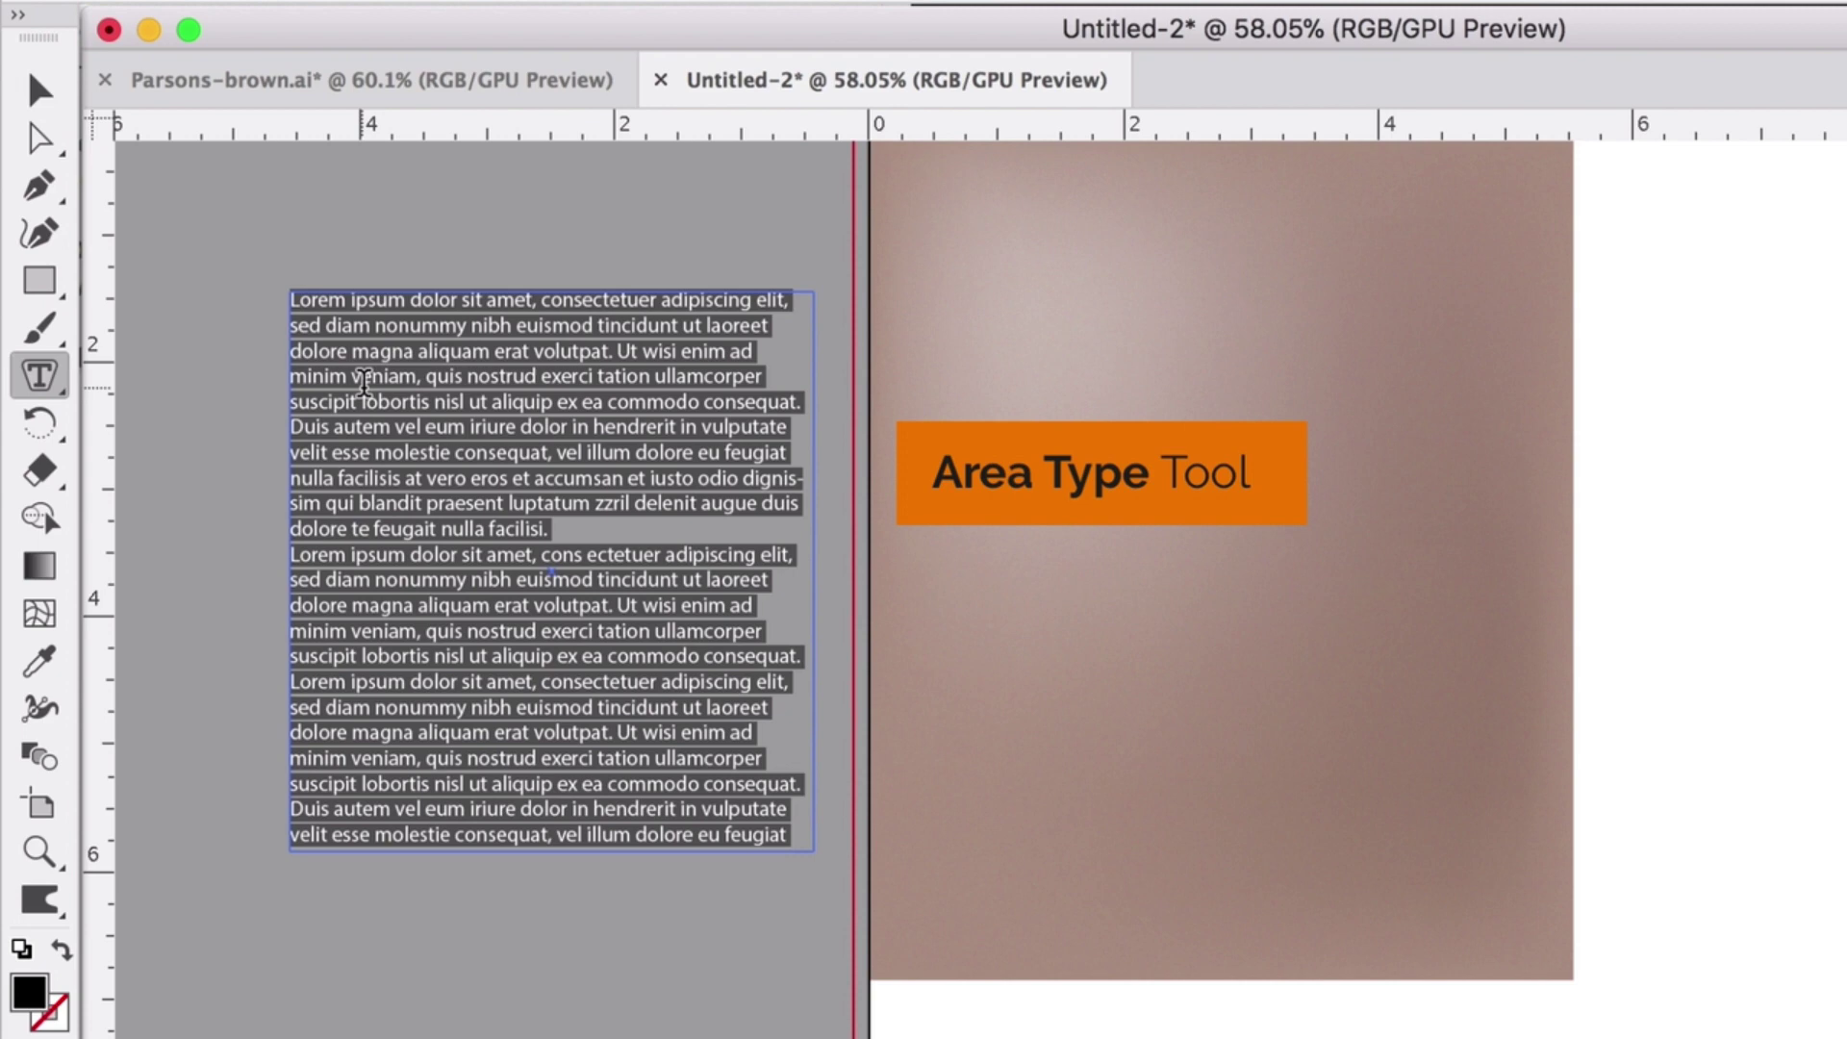
{"action": "type", "text": "Parsons dynamics is more than just an industrial manufacture company. Our main focus is helping to design, produce and mass produce any product imaginable. We source our materials from the purest of sources that are both sustainable and friendly to the environment.  Our talented team has produce and manufactured products with a global distribution in the millions.  Have an idea? Let's build it together."}
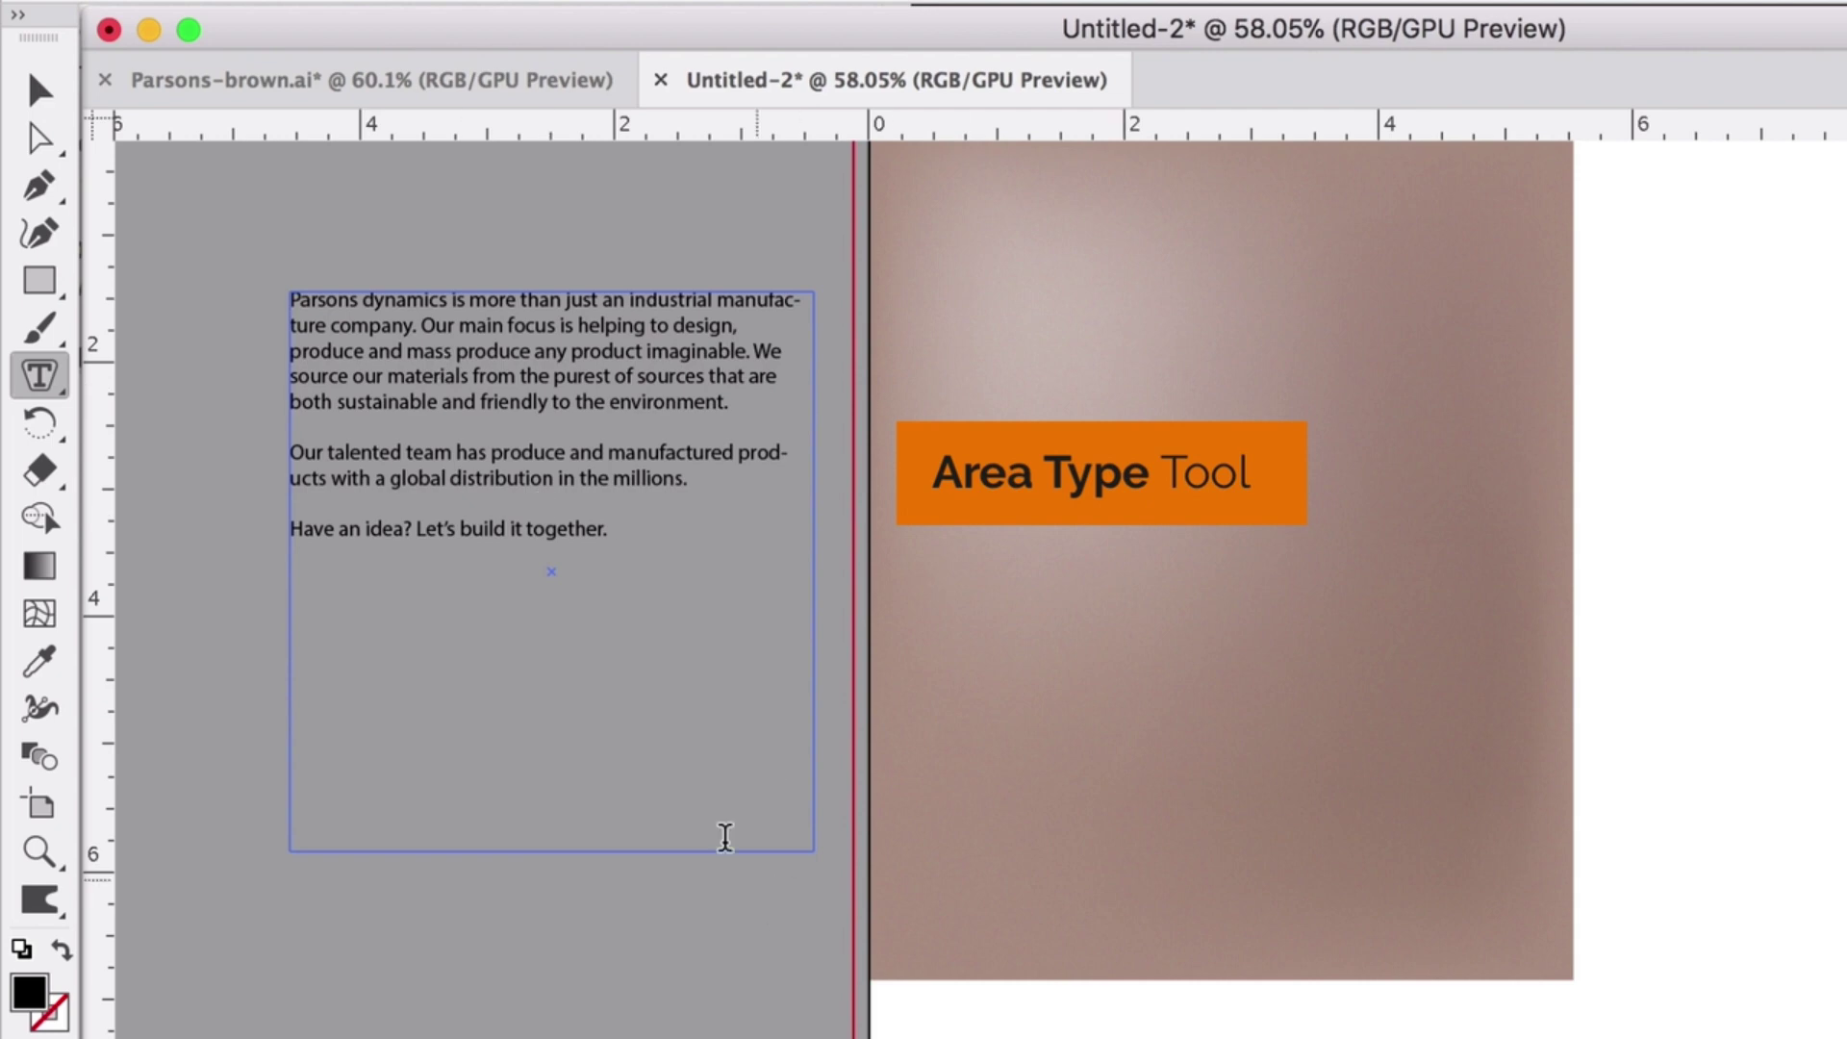
{"action": "key", "text": "Escape"}
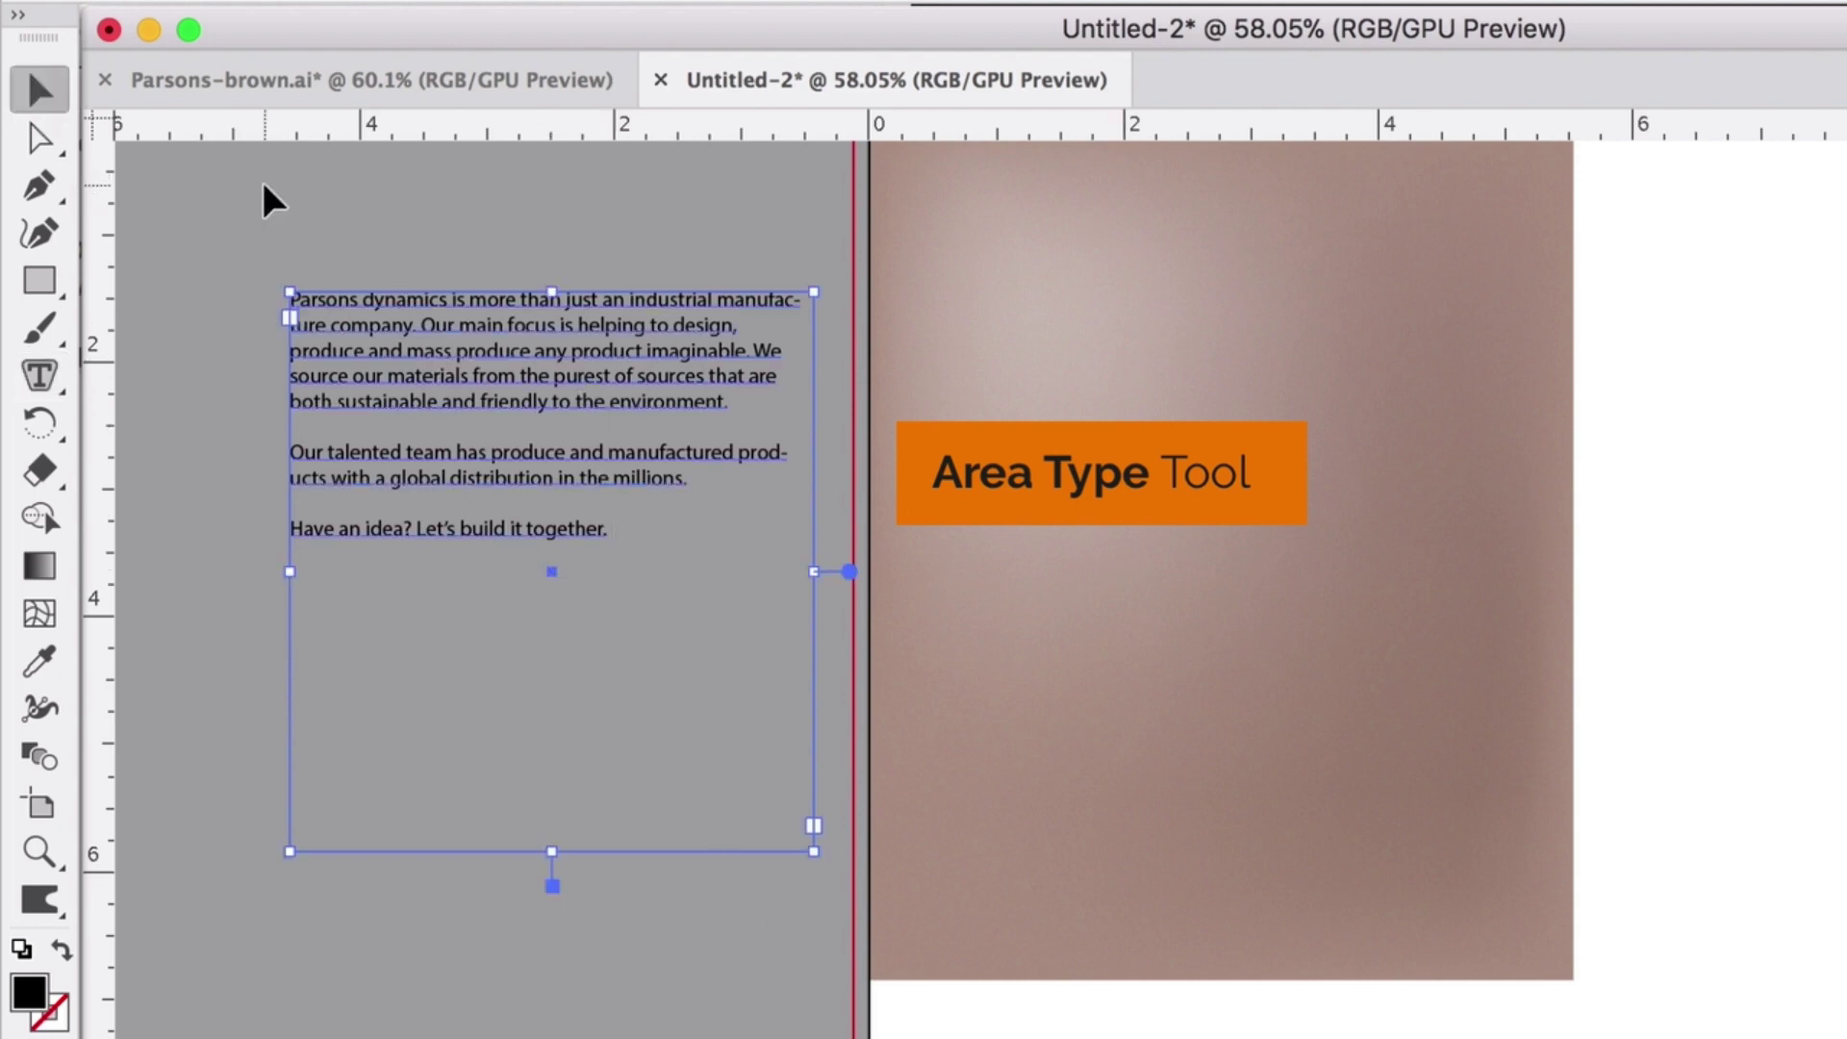
- Shift the company description frame slightly down and widen it to about 5.1 in so the text reflows
{"action": "left_click", "coordinate": [413, 399]}
{"action": "left_click_drag", "start_coordinate": [414, 399], "coordinate": [405, 439]}
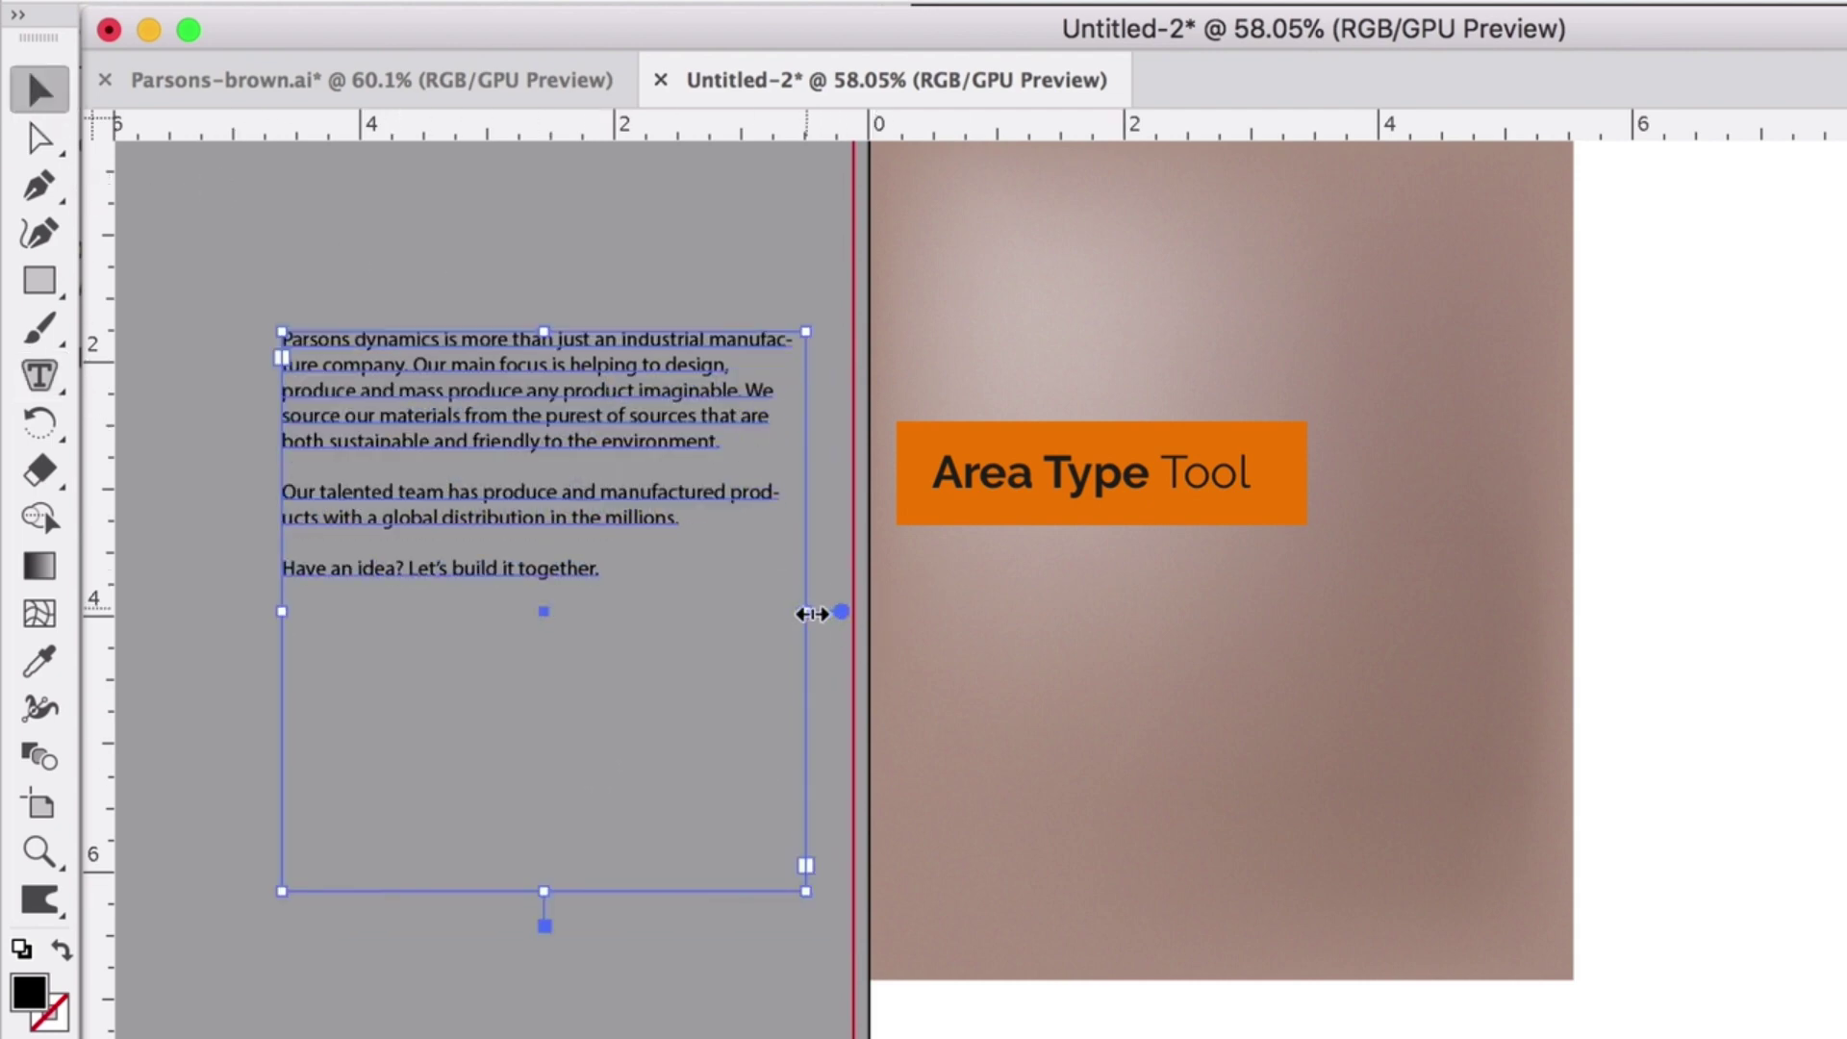
{"action": "left_click_drag", "start_coordinate": [809, 610], "coordinate": [936, 612]}
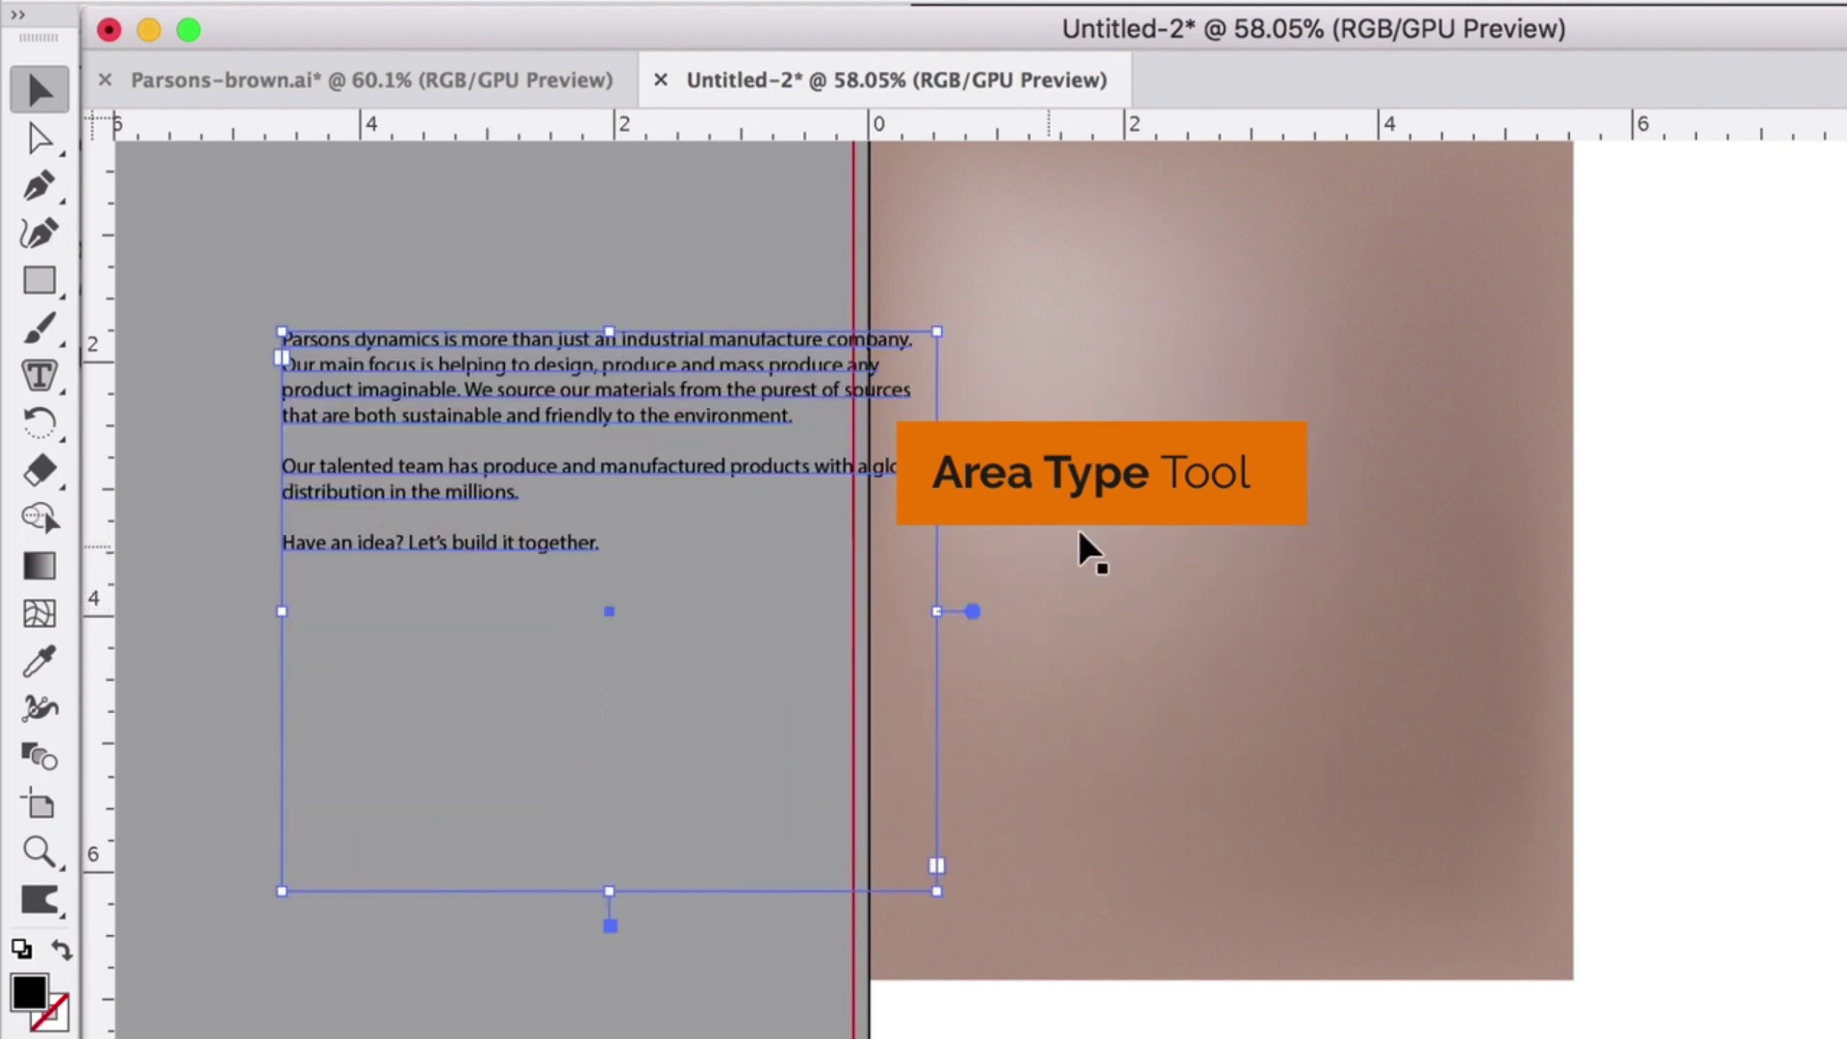
{"action": "left_click", "coordinate": [520, 198]}
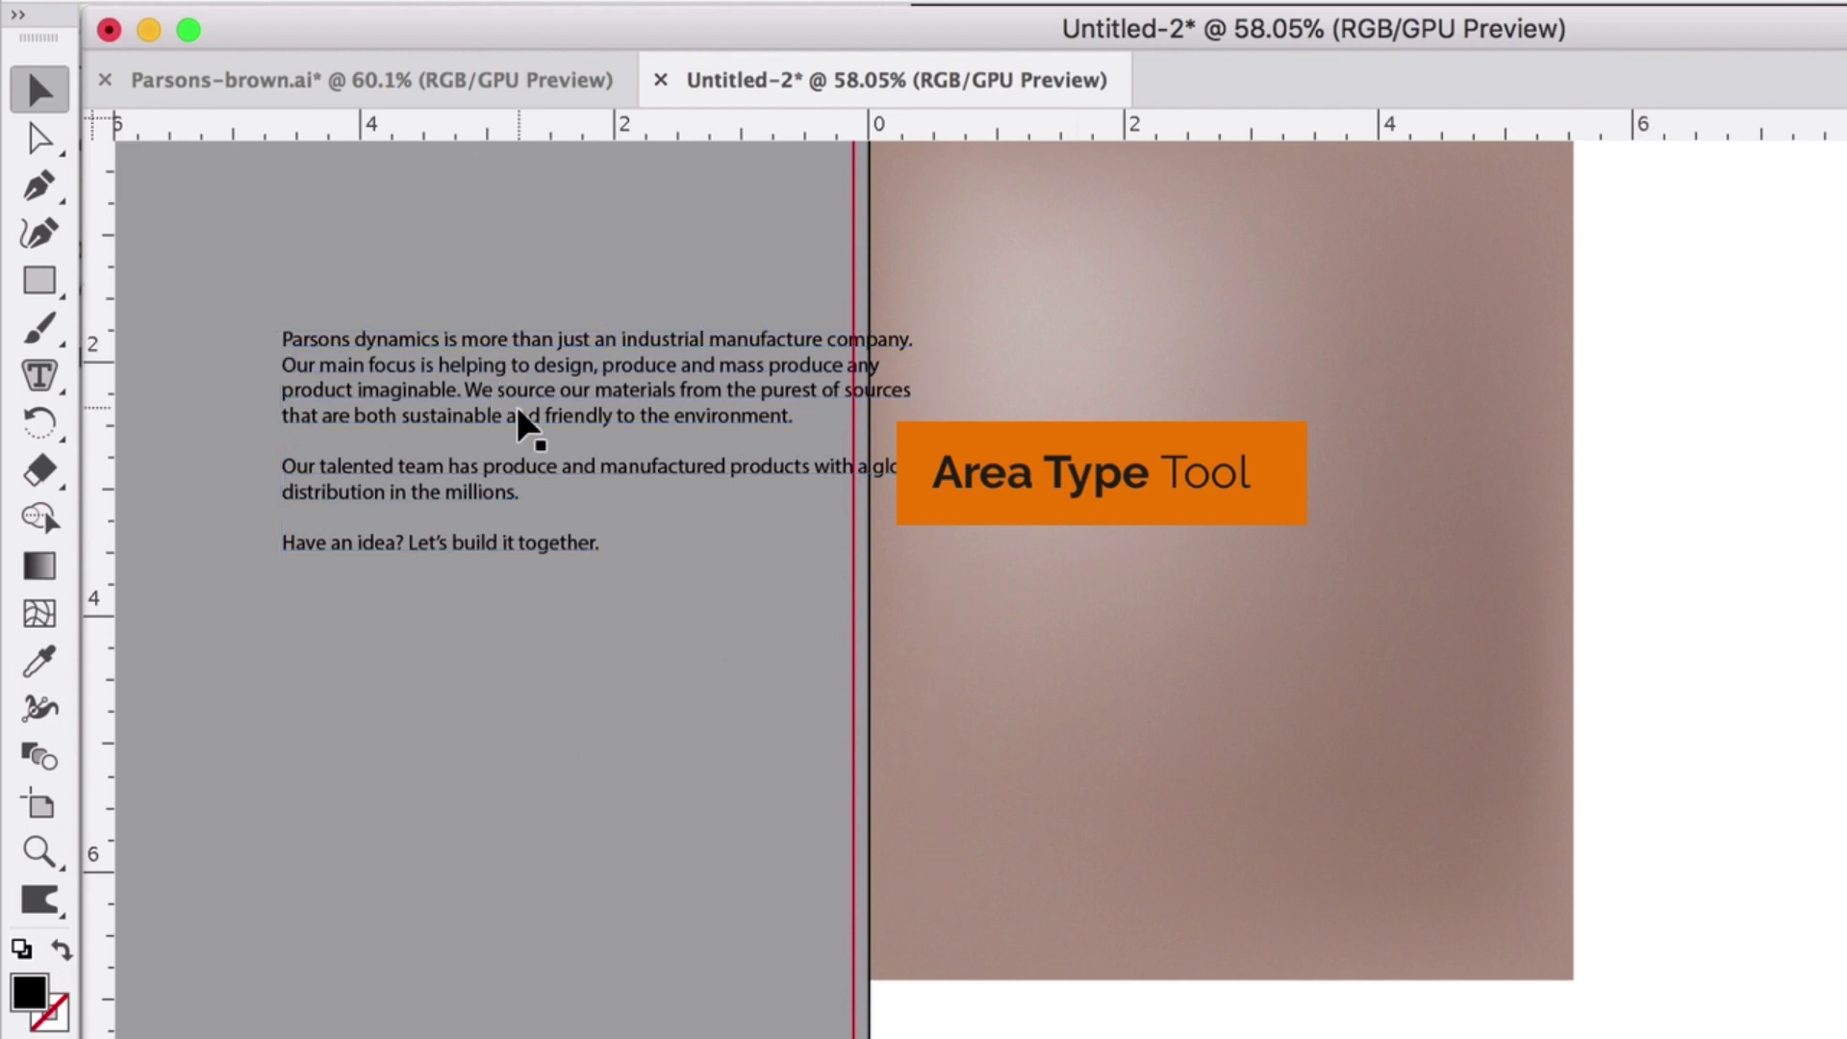
- Move the company description frame onto the artboard, into the white area below the gradient mesh background
{"action": "scroll", "coordinate": [520, 416], "scroll_direction": "up", "scroll_amount": 2}
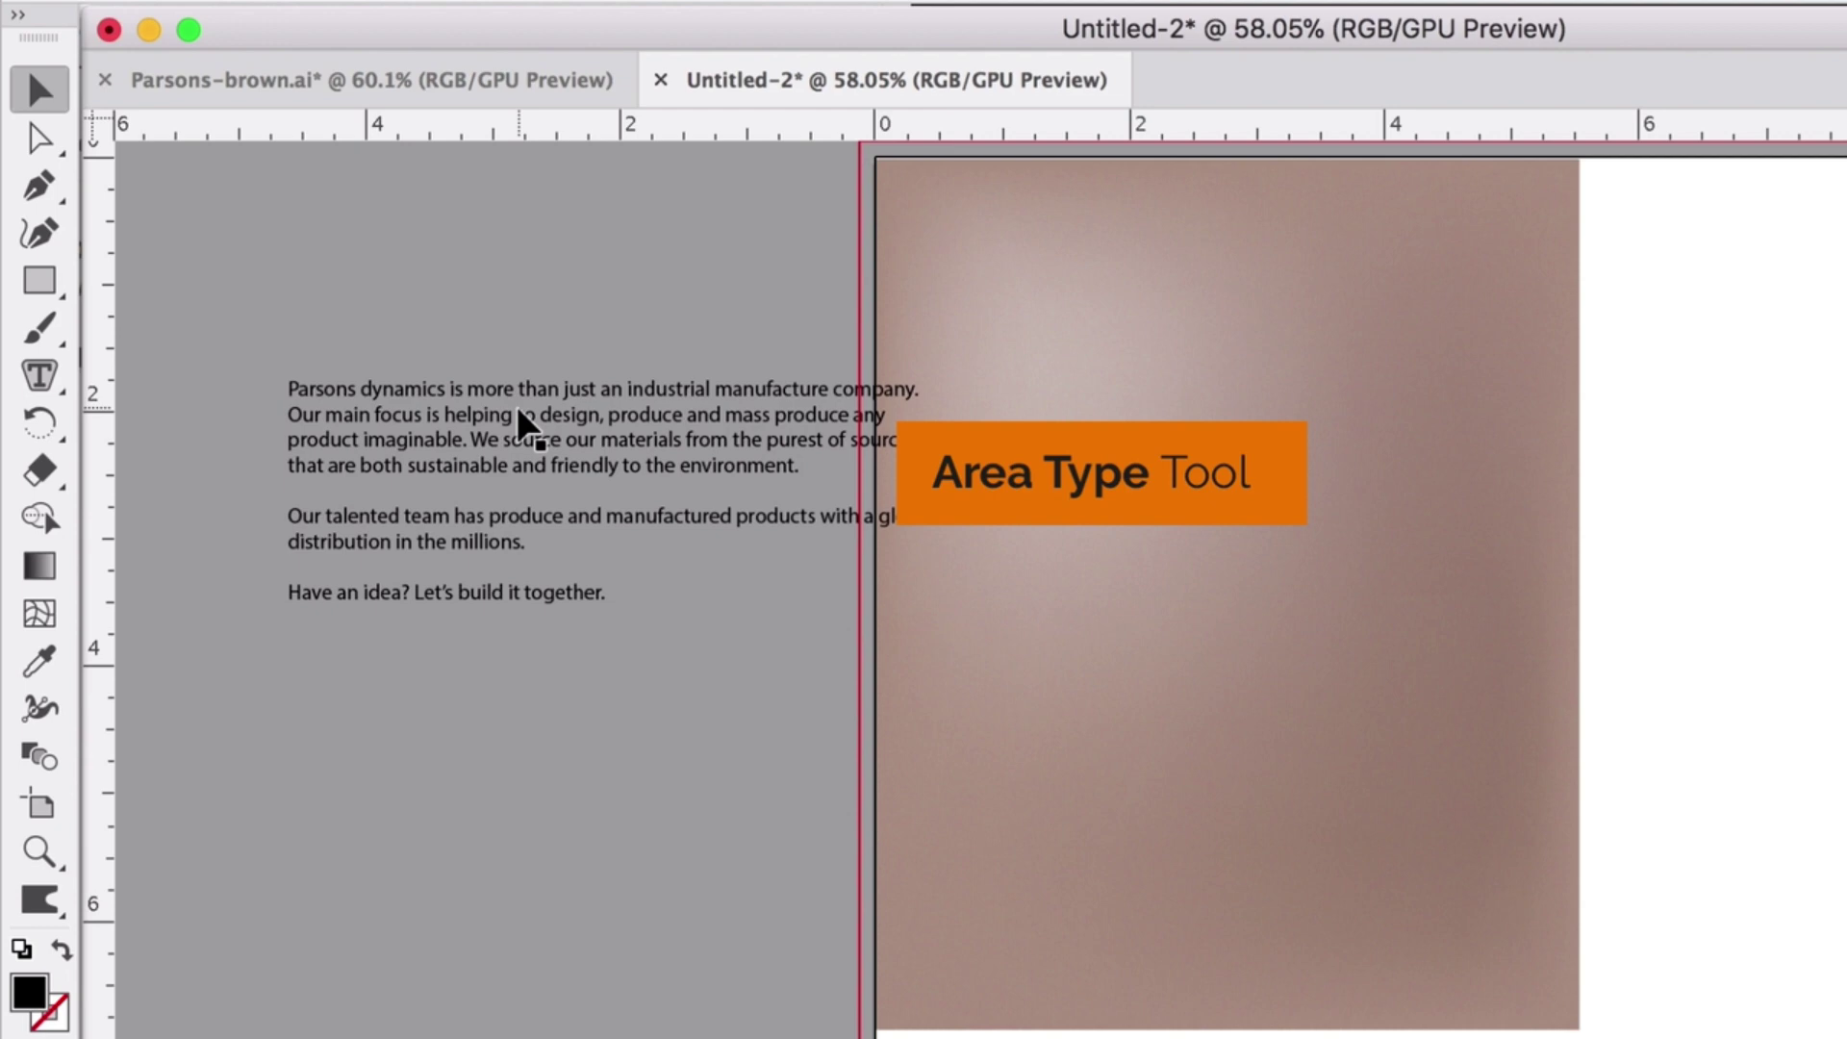
{"action": "scroll", "coordinate": [660, 577], "scroll_direction": "up", "scroll_amount": 2}
{"action": "scroll", "coordinate": [660, 578], "scroll_direction": "right", "scroll_amount": 3}
{"action": "left_click", "coordinate": [460, 500]}
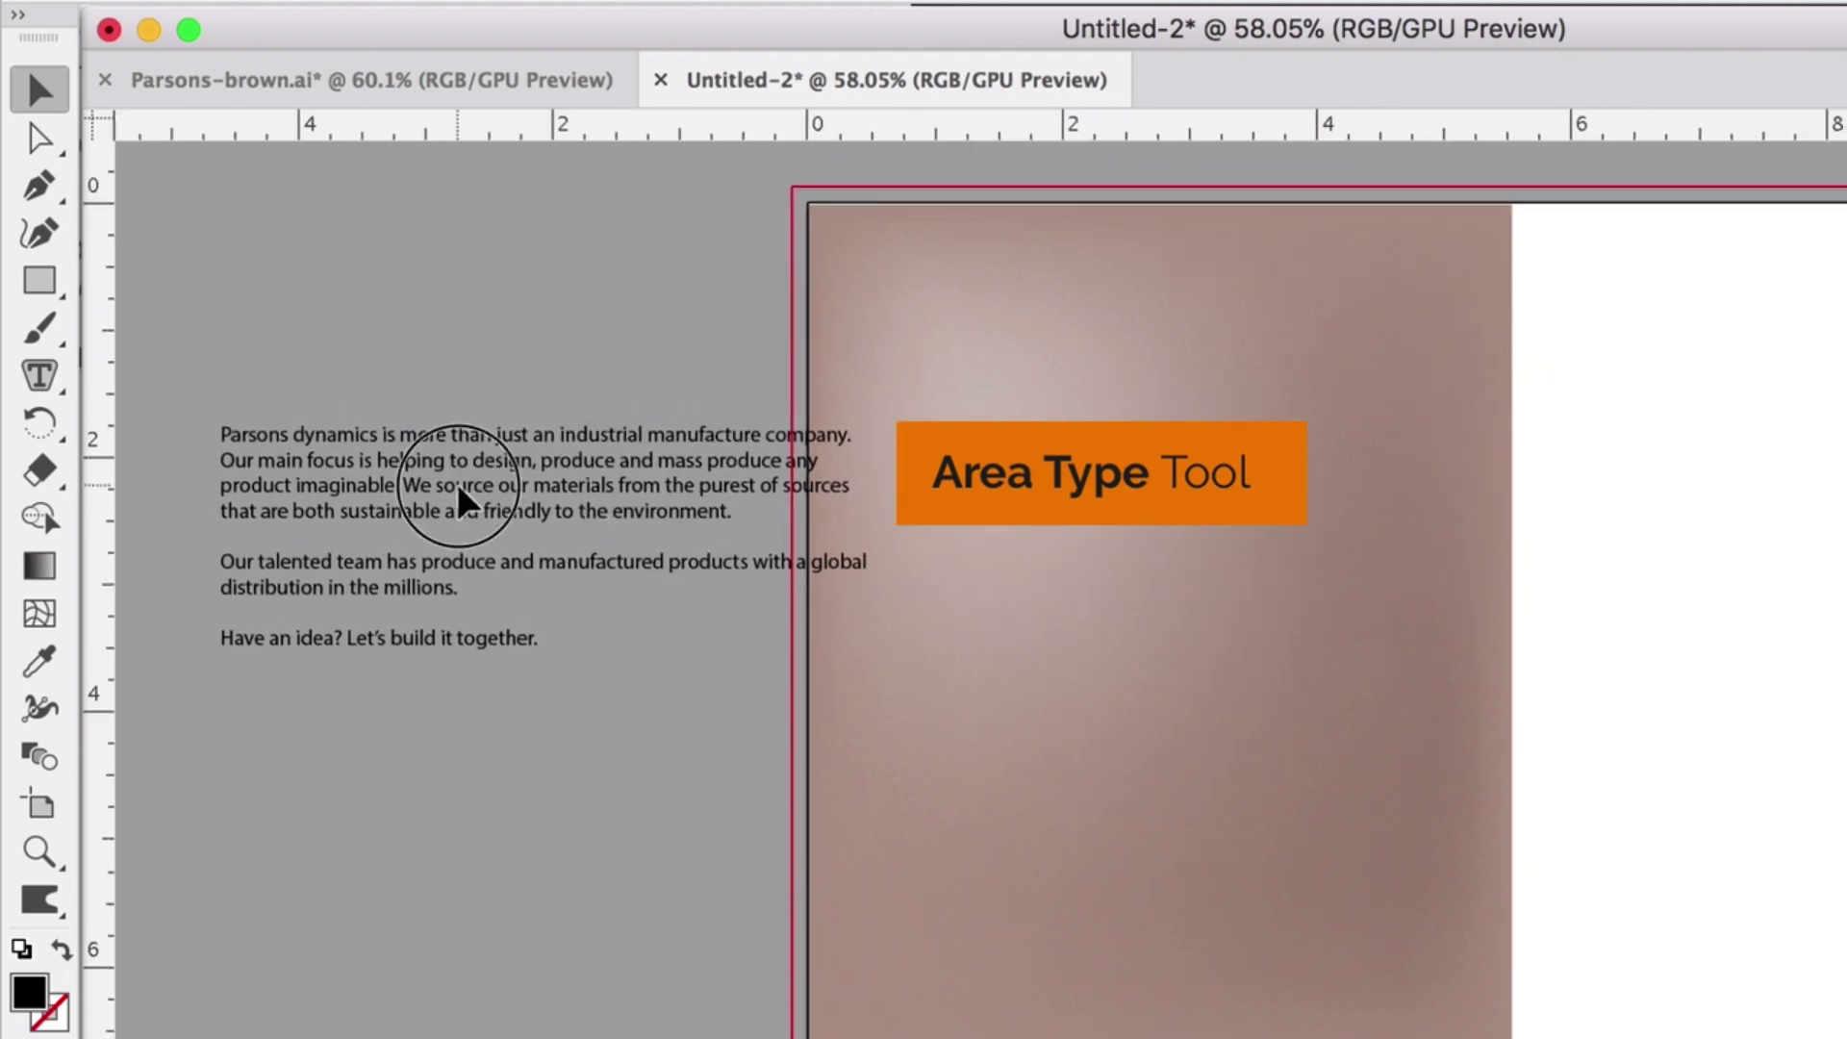
{"action": "scroll", "coordinate": [664, 619], "scroll_direction": "right", "scroll_amount": 3}
{"action": "scroll", "coordinate": [664, 618], "scroll_direction": "down", "scroll_amount": 1}
{"action": "left_click_drag", "start_coordinate": [536, 505], "coordinate": [1150, 678]}
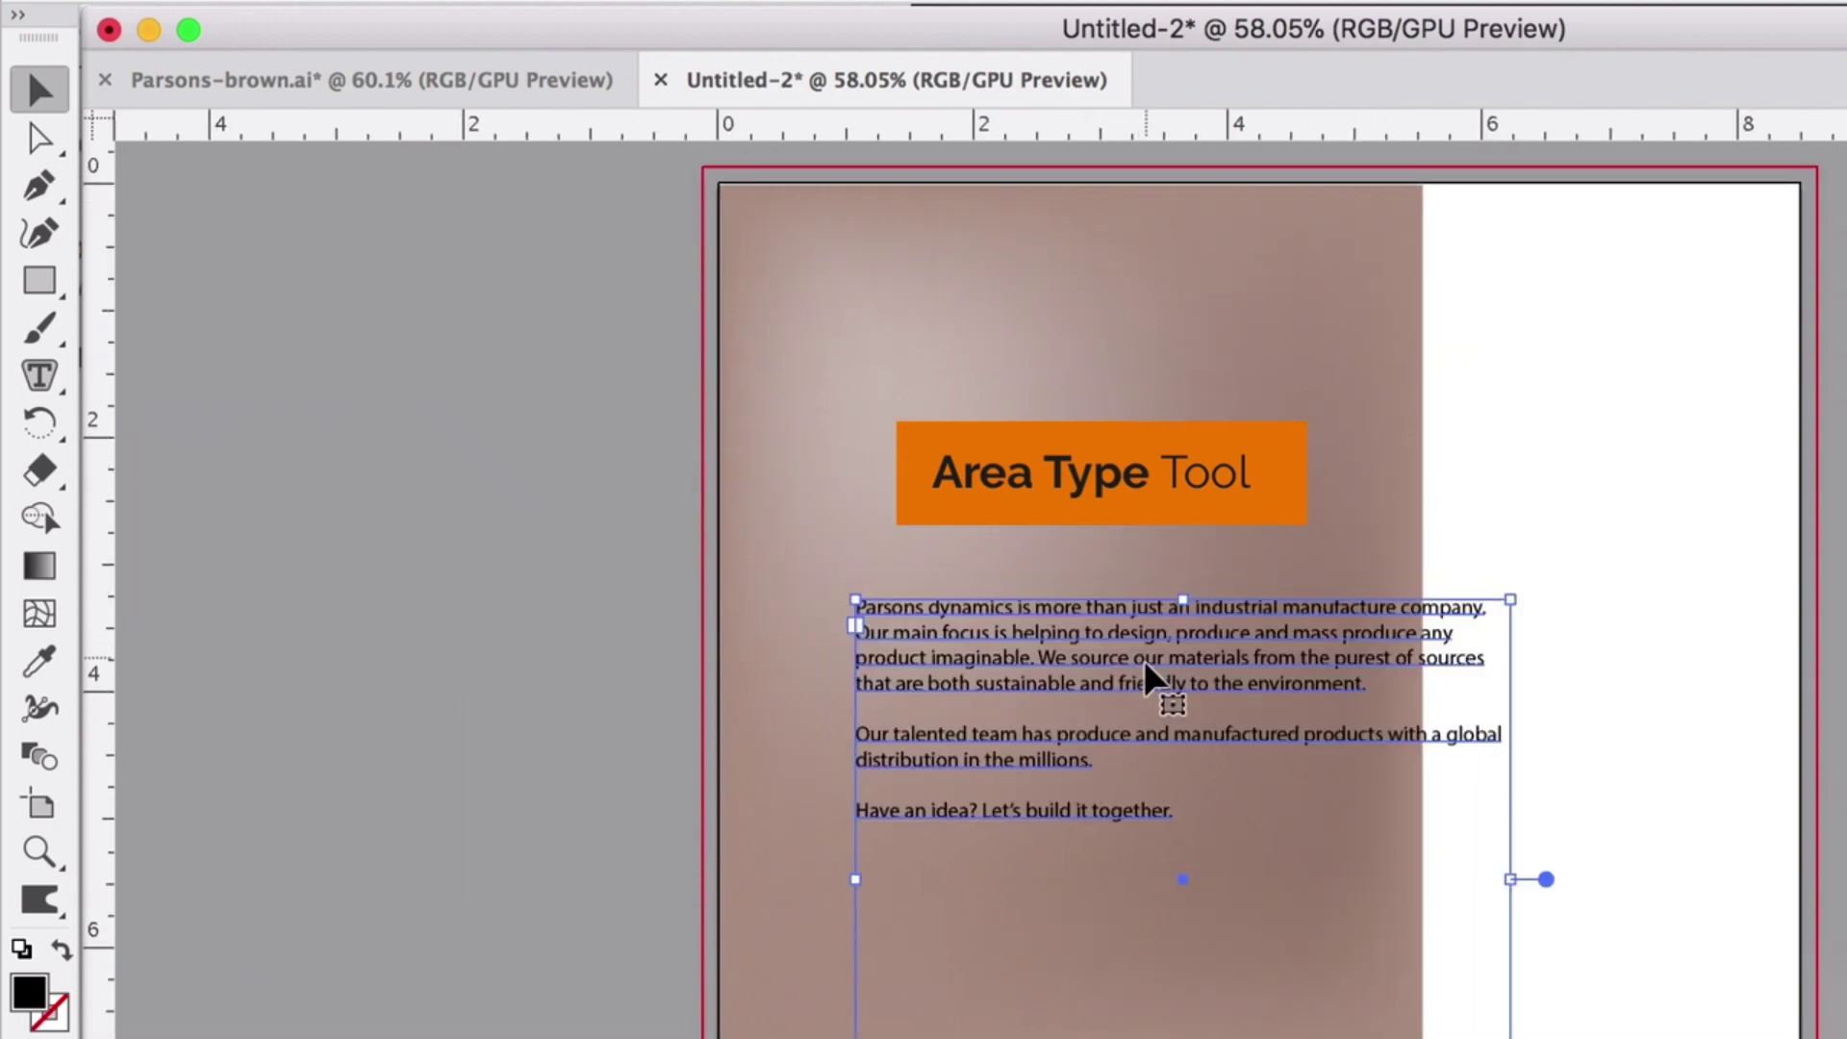
{"action": "scroll", "coordinate": [1146, 664], "scroll_direction": "down", "scroll_amount": 10}
{"action": "scroll", "coordinate": [1146, 664], "scroll_direction": "right", "scroll_amount": 4}
{"action": "left_click_drag", "start_coordinate": [1135, 536], "coordinate": [1169, 948]}
{"action": "scroll", "coordinate": [1169, 950], "scroll_direction": "right", "scroll_amount": 3}
{"action": "scroll", "coordinate": [1169, 951], "scroll_direction": "down", "scroll_amount": 3}
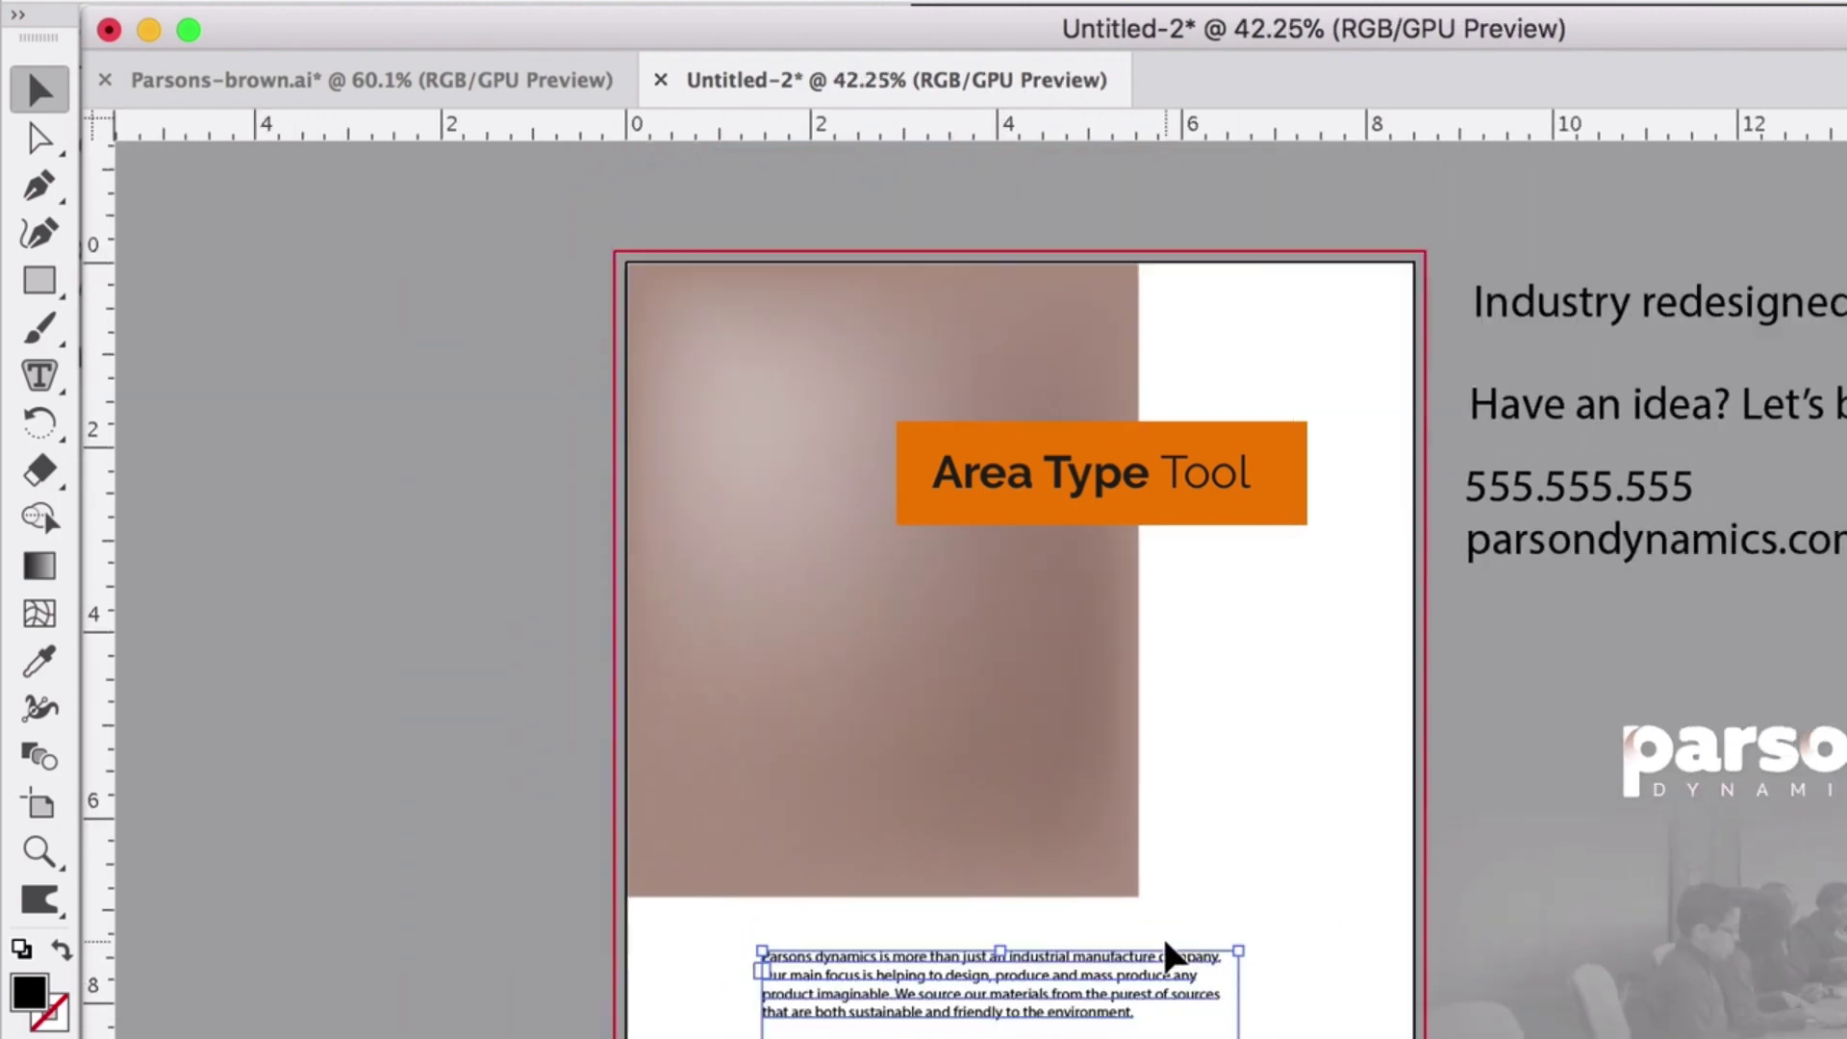
{"action": "scroll", "coordinate": [1172, 956], "scroll_direction": "down", "scroll_amount": 2}
{"action": "scroll", "coordinate": [1172, 955], "scroll_direction": "right", "scroll_amount": 1}
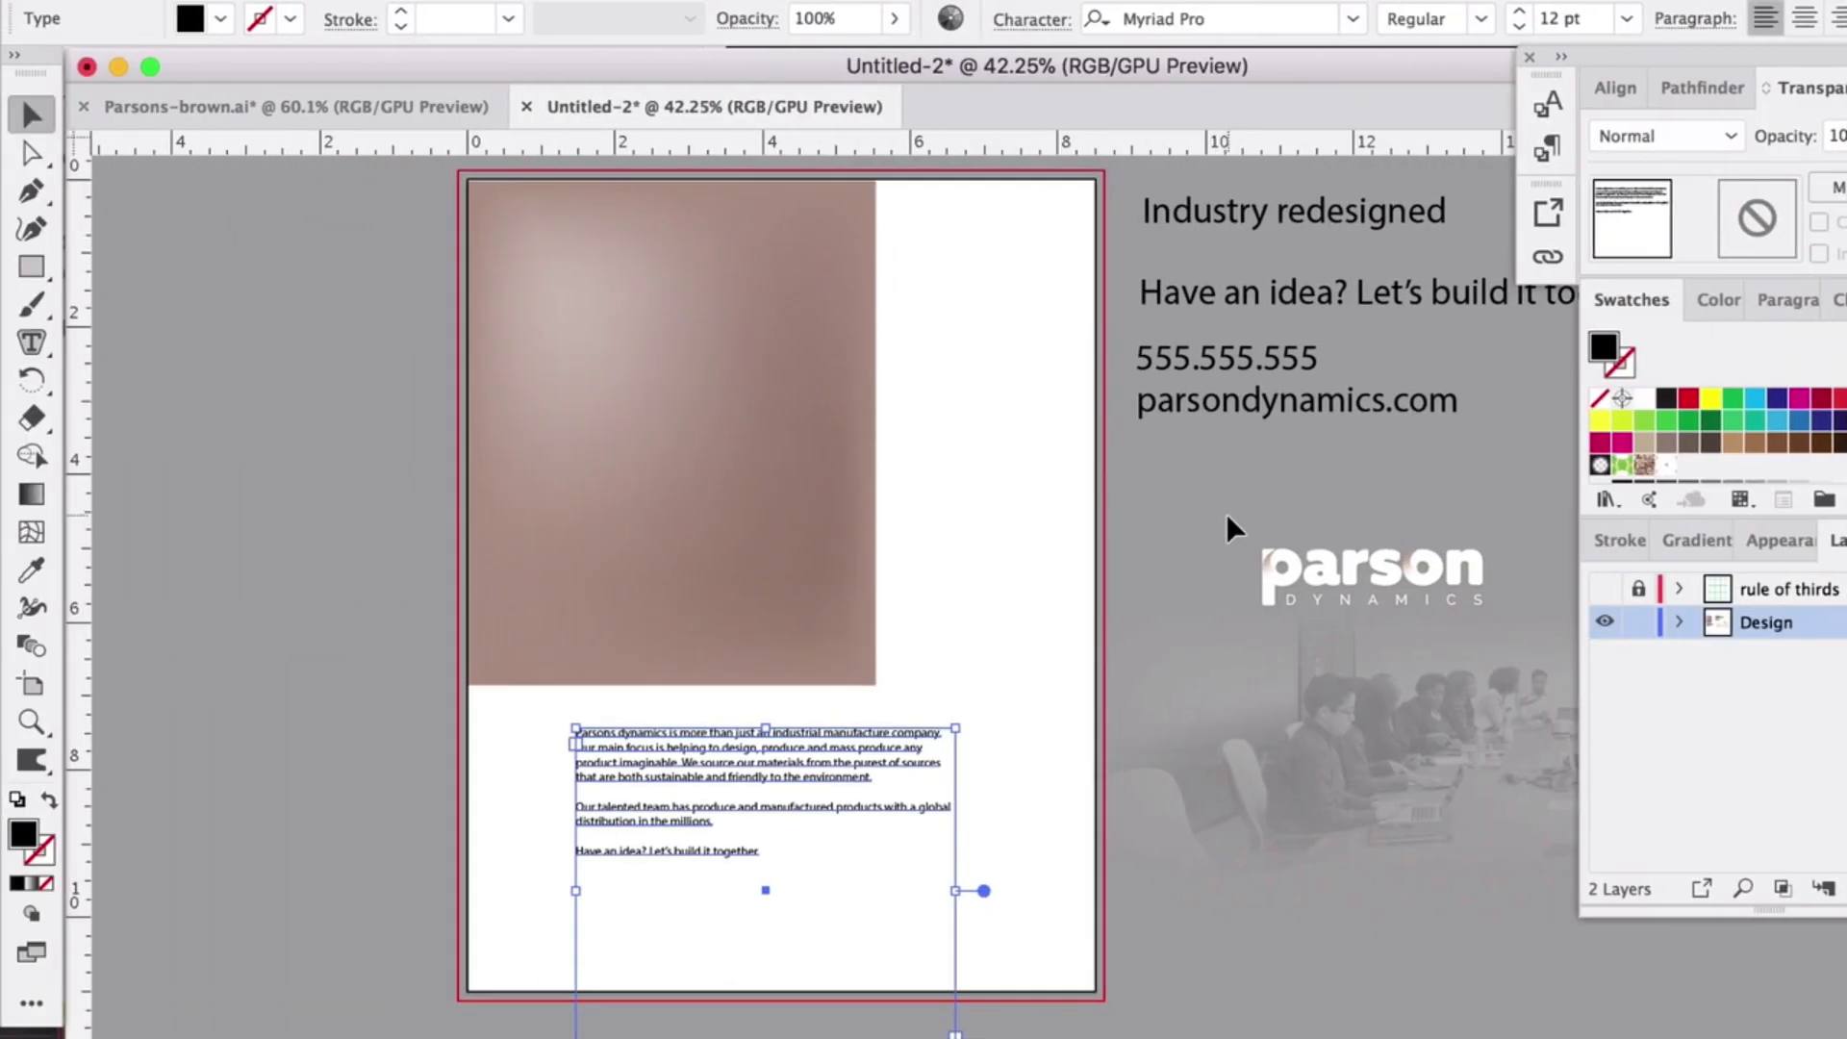
{"action": "left_click", "coordinate": [1159, 503]}
{"action": "scroll", "coordinate": [1159, 502], "scroll_direction": "right", "scroll_amount": 1}
{"action": "scroll", "coordinate": [1158, 502], "scroll_direction": "up", "scroll_amount": 1}
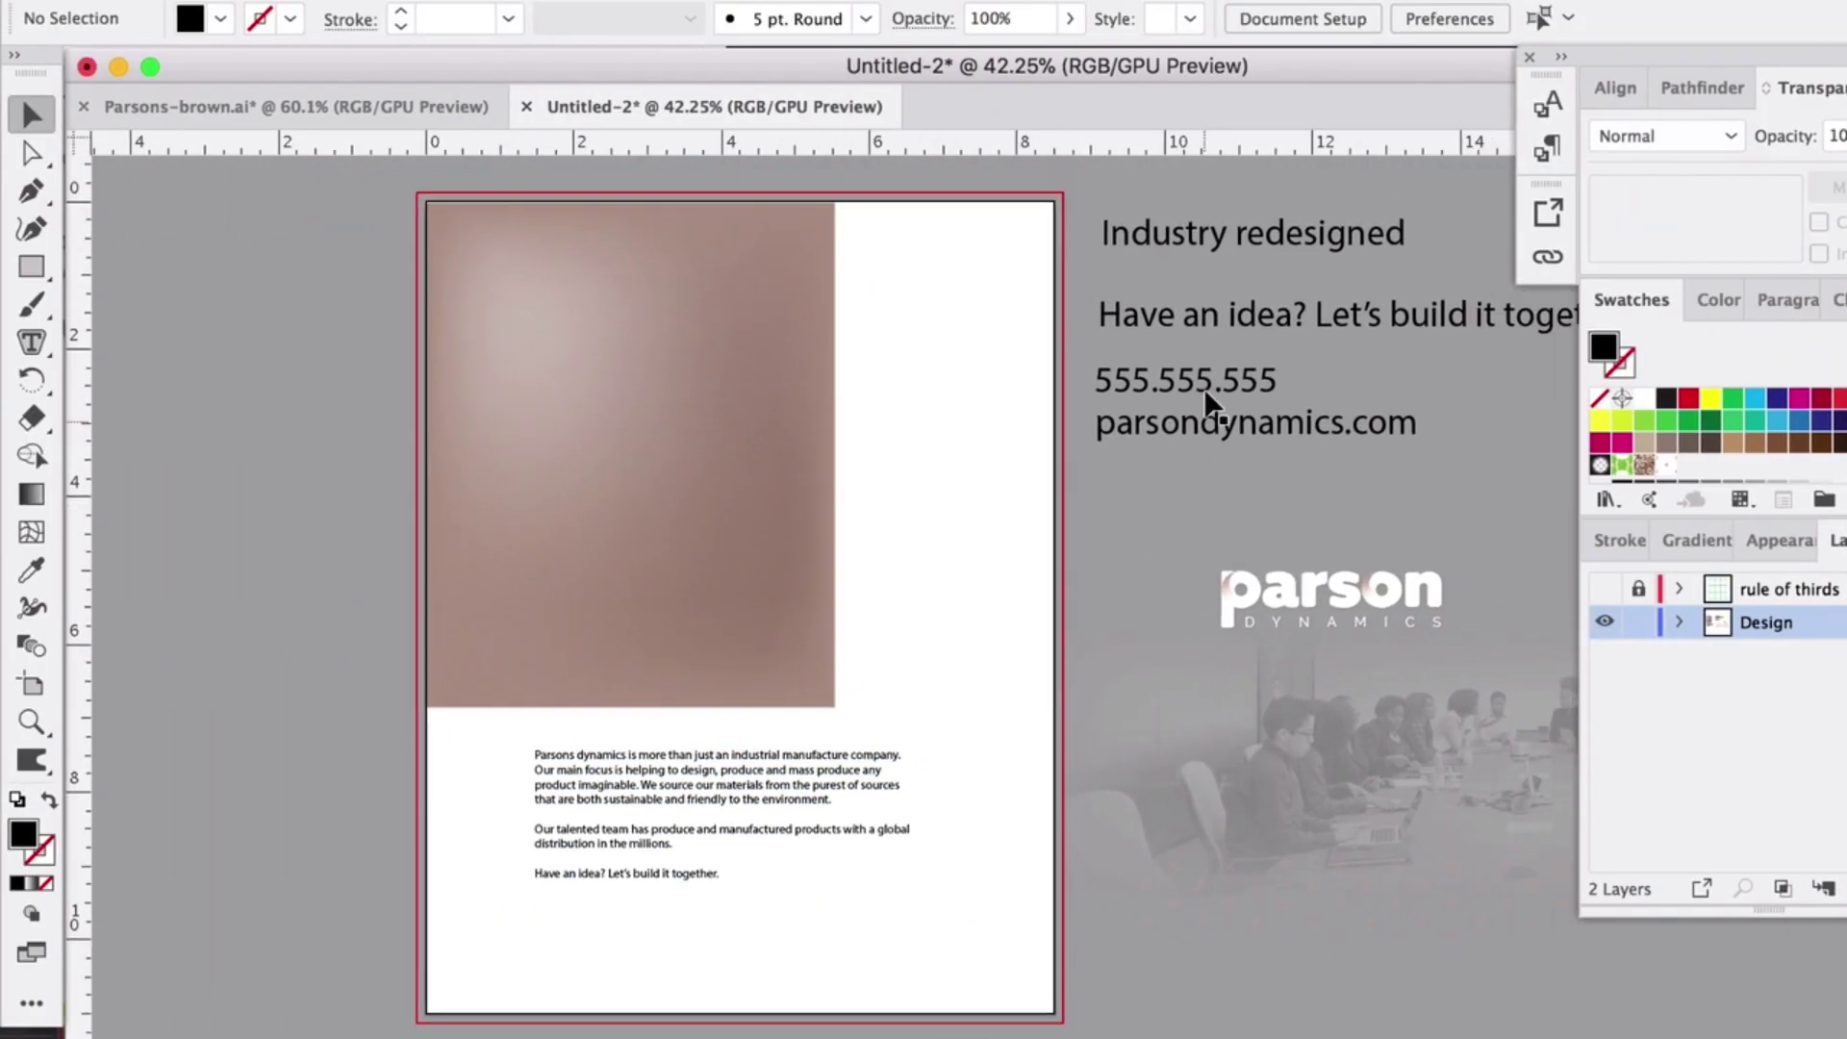
- Move both parts of the Parson Dynamics logo onto the artboard, group them, and place the group near the page's bottom edge
{"action": "left_click", "coordinate": [1455, 630]}
{"action": "left_click", "coordinate": [1384, 712], "text": "shift"}
{"action": "left_click_drag", "start_coordinate": [1384, 589], "coordinate": [795, 394]}
{"action": "left_click", "coordinate": [433, 1]}
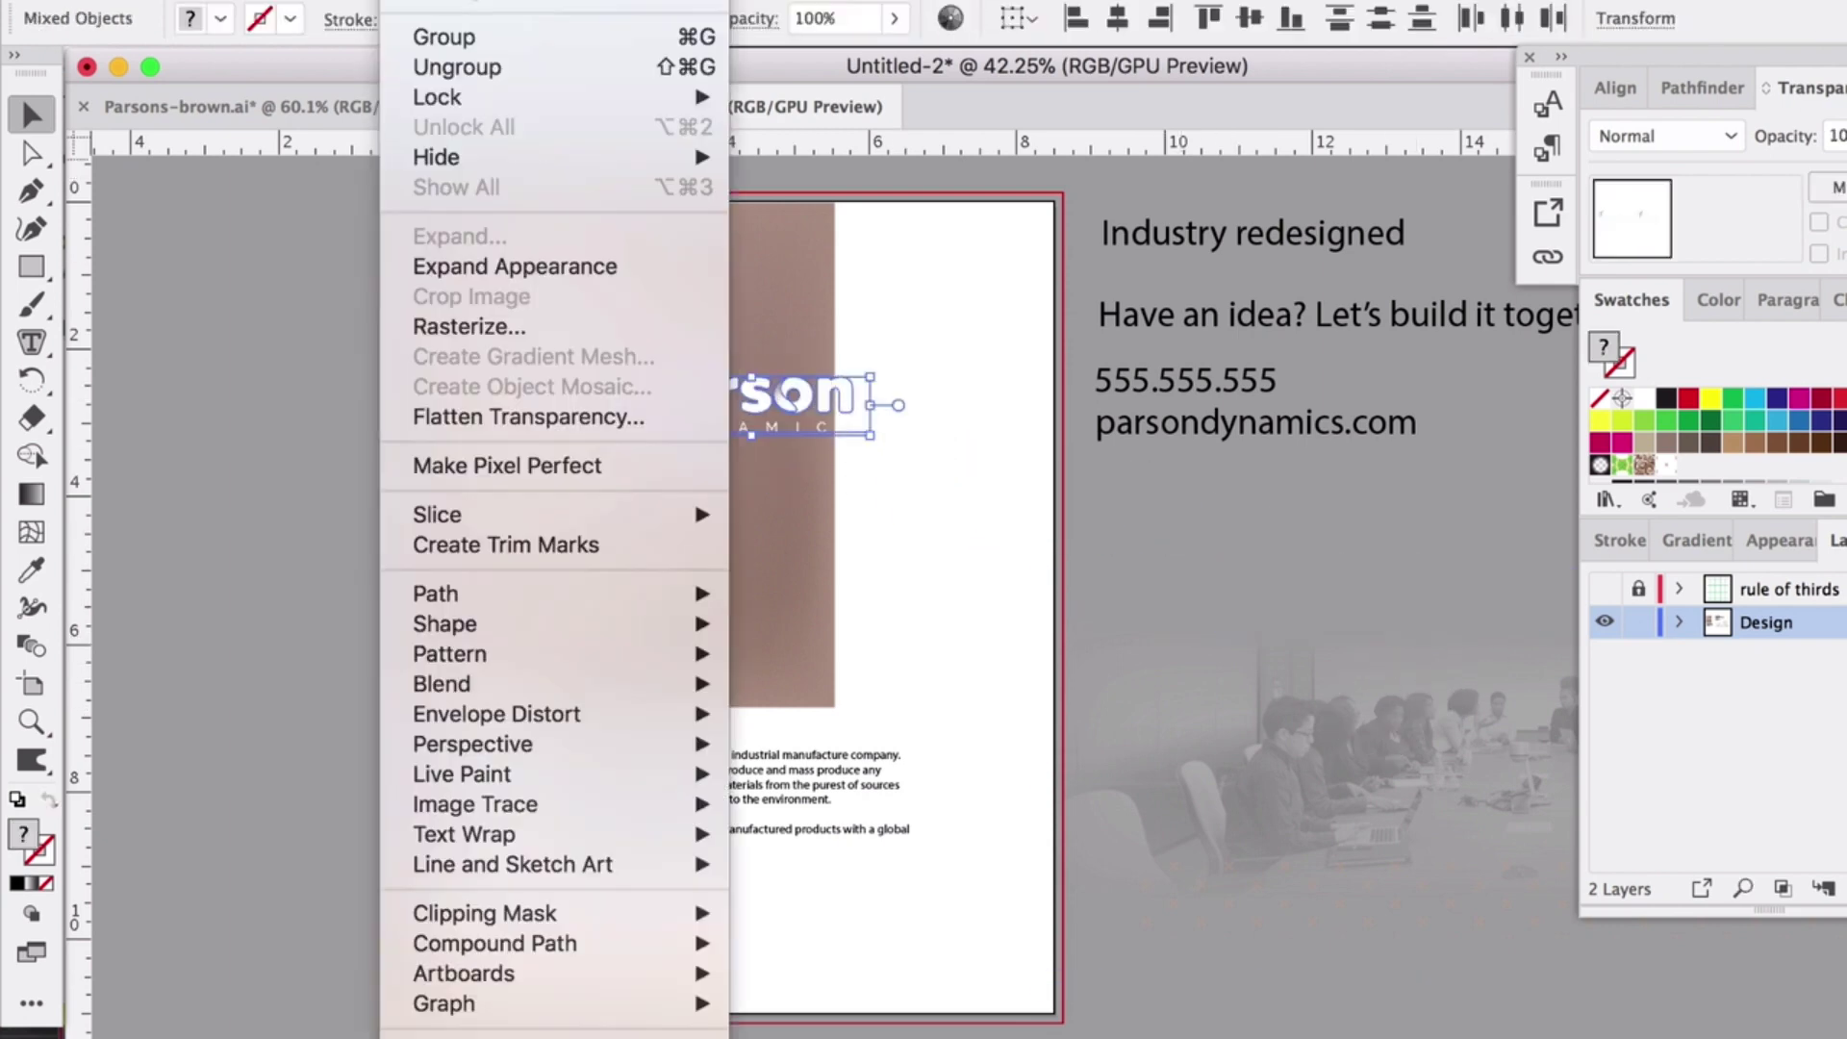
{"action": "left_click", "coordinate": [439, 36]}
{"action": "left_click", "coordinate": [281, 241]}
{"action": "left_click", "coordinate": [741, 400]}
{"action": "left_click_drag", "start_coordinate": [742, 400], "coordinate": [760, 923]}
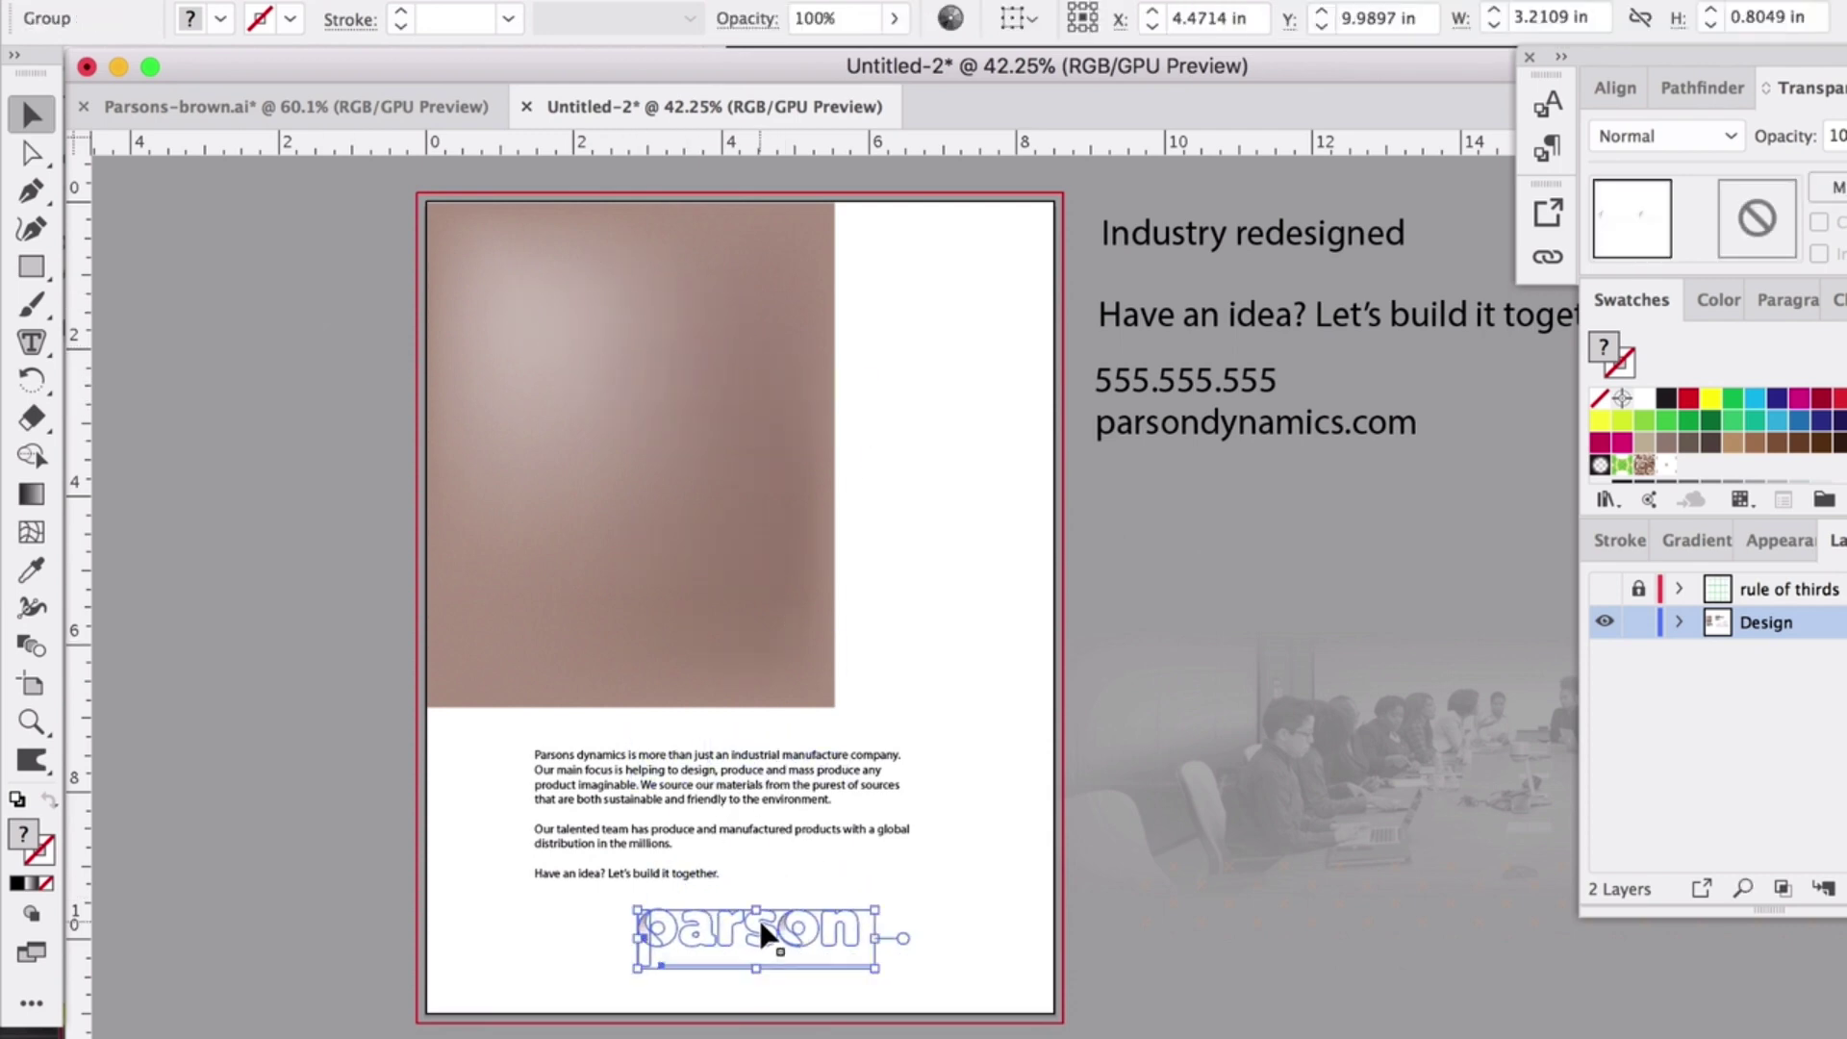
- Stretch the gradient mesh background to the full page width and extend it down to about 8 in
{"action": "left_click", "coordinate": [731, 697]}
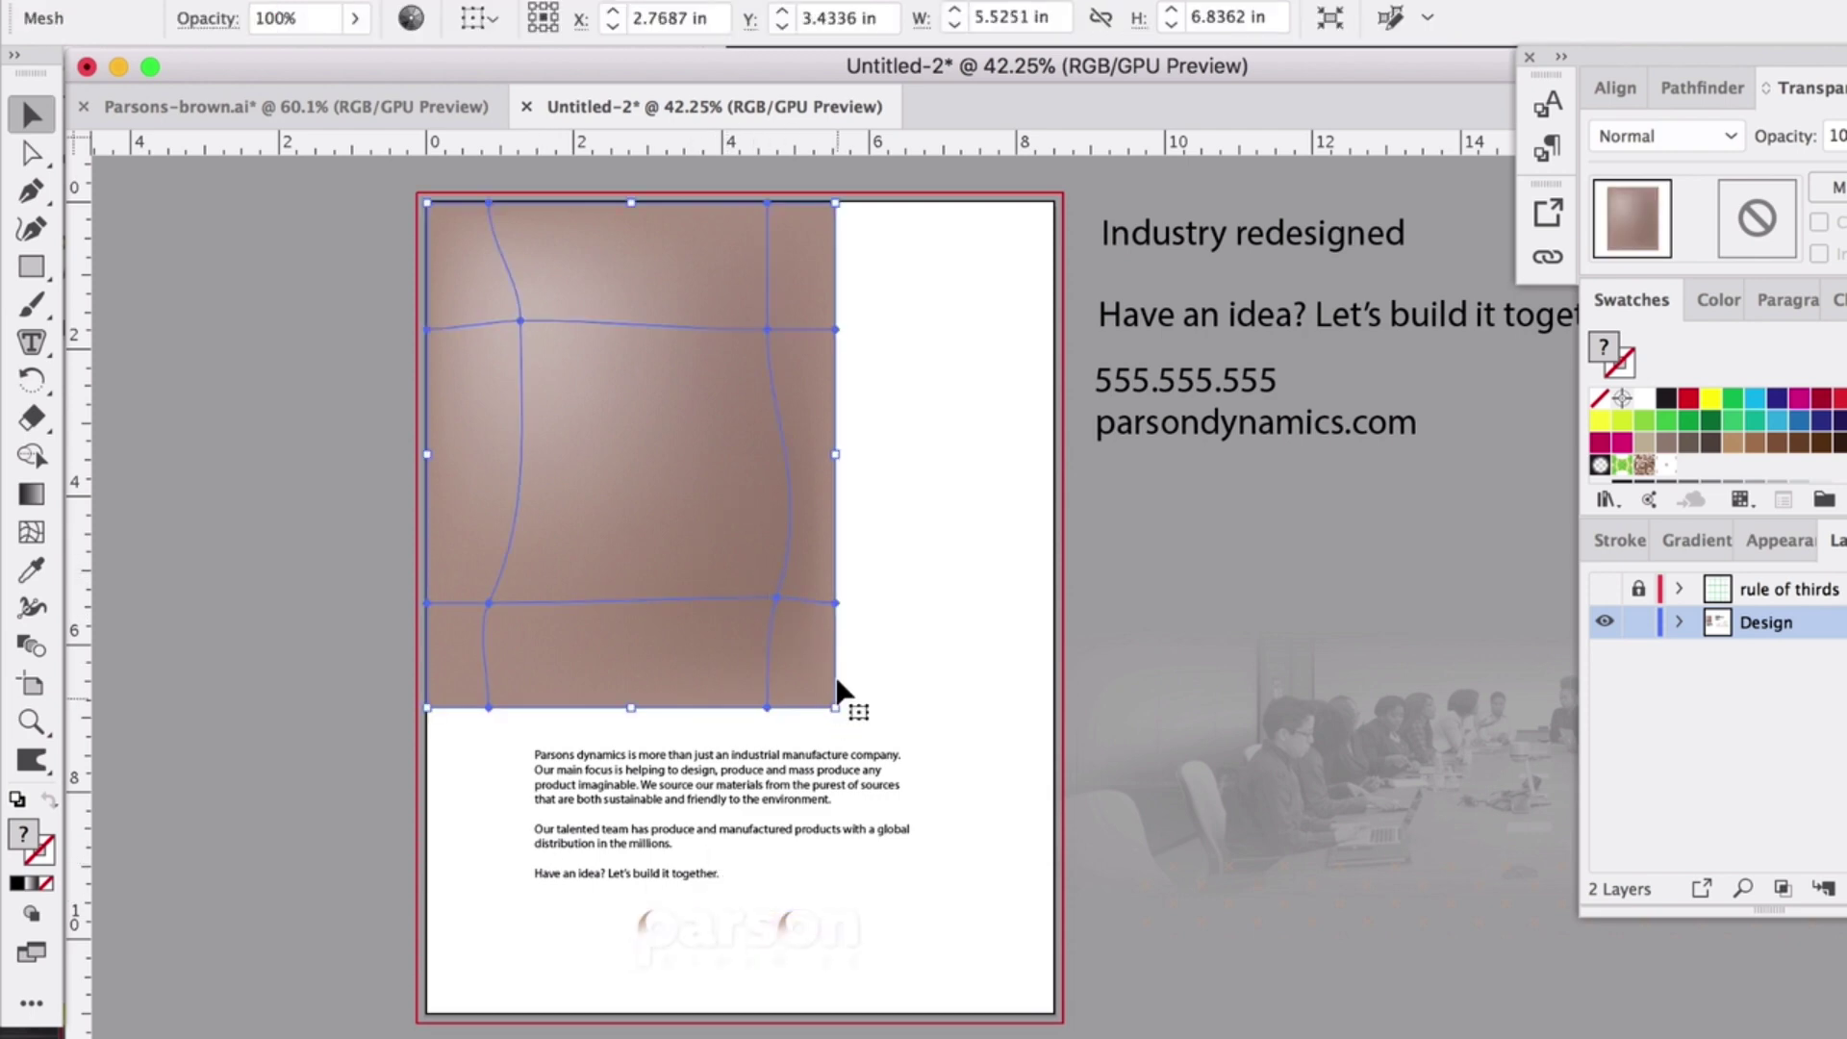
{"action": "left_click_drag", "start_coordinate": [835, 454], "coordinate": [1053, 458]}
{"action": "left_click_drag", "start_coordinate": [742, 712], "coordinate": [735, 795]}
{"action": "left_click", "coordinate": [226, 462]}
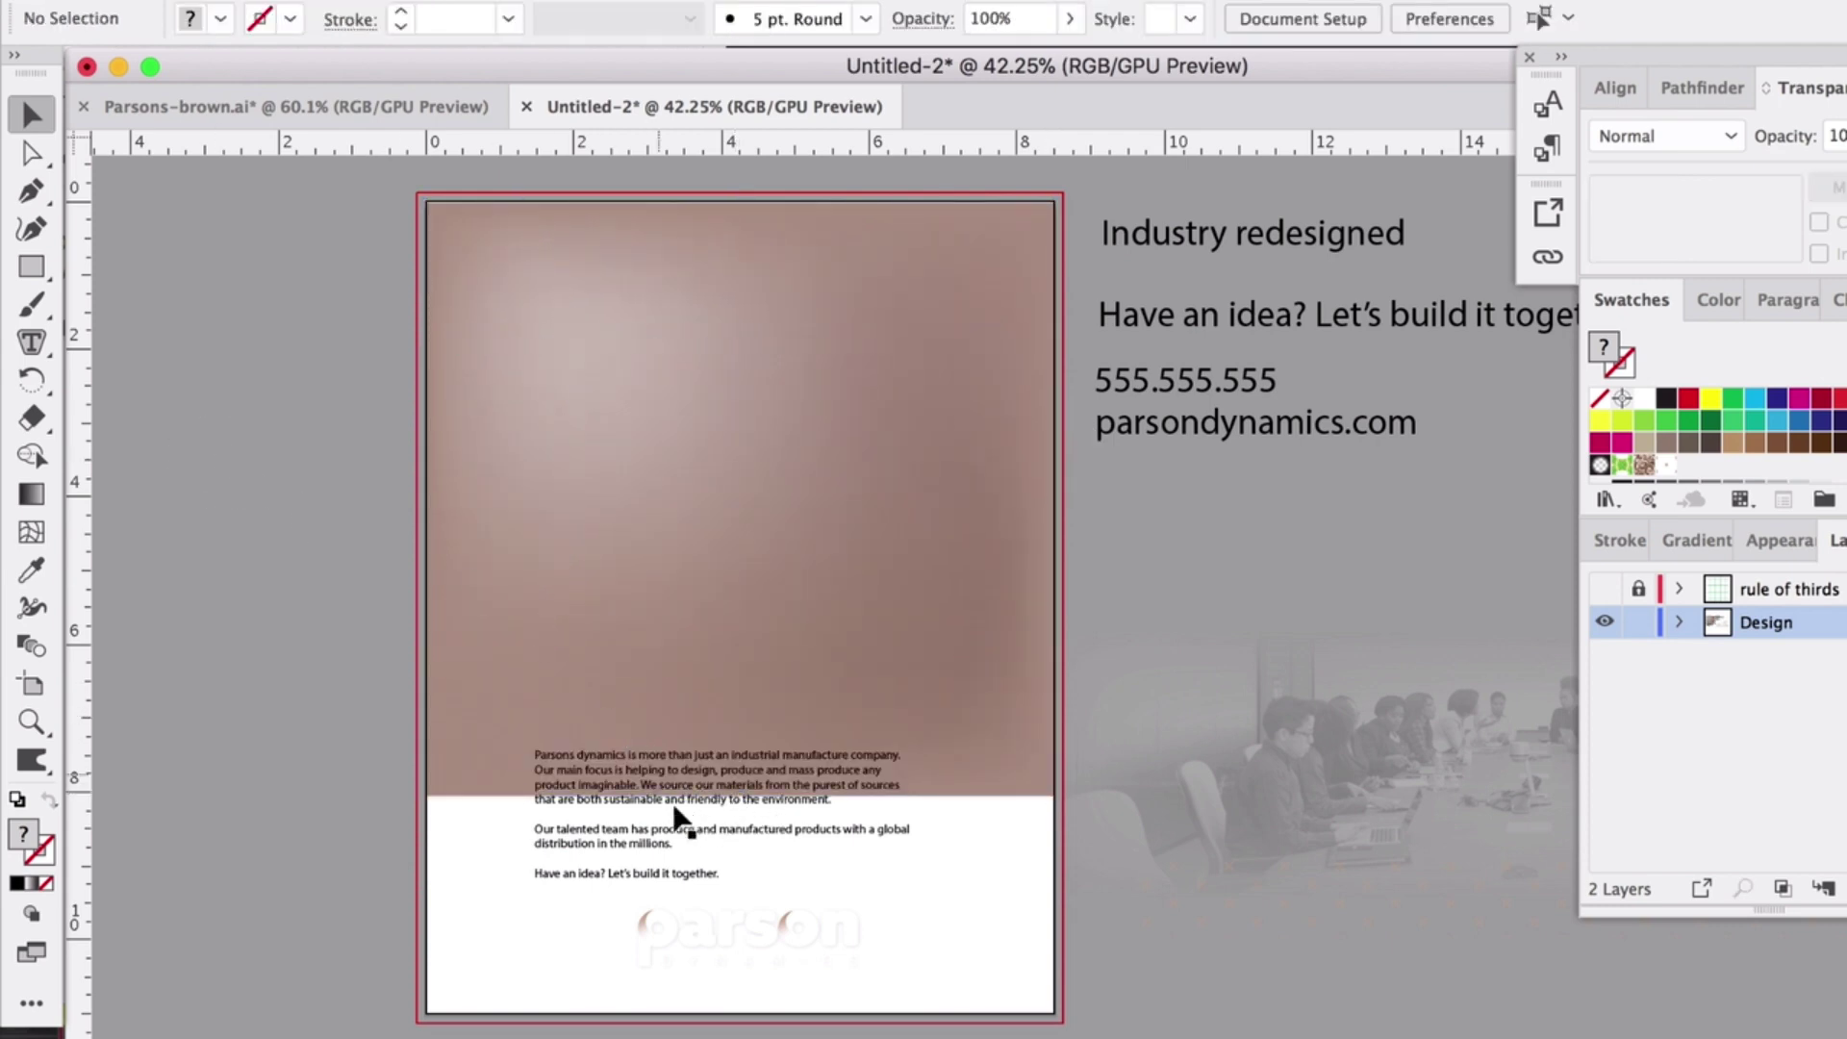
- Move the company description up onto the mesh, and place "Industry redesigned" near the page's top edge, enlarged to about 58 pt
{"action": "left_click_drag", "start_coordinate": [664, 845], "coordinate": [679, 708]}
{"action": "left_click_drag", "start_coordinate": [1277, 258], "coordinate": [664, 332]}
{"action": "left_click_drag", "start_coordinate": [813, 321], "coordinate": [1001, 289]}
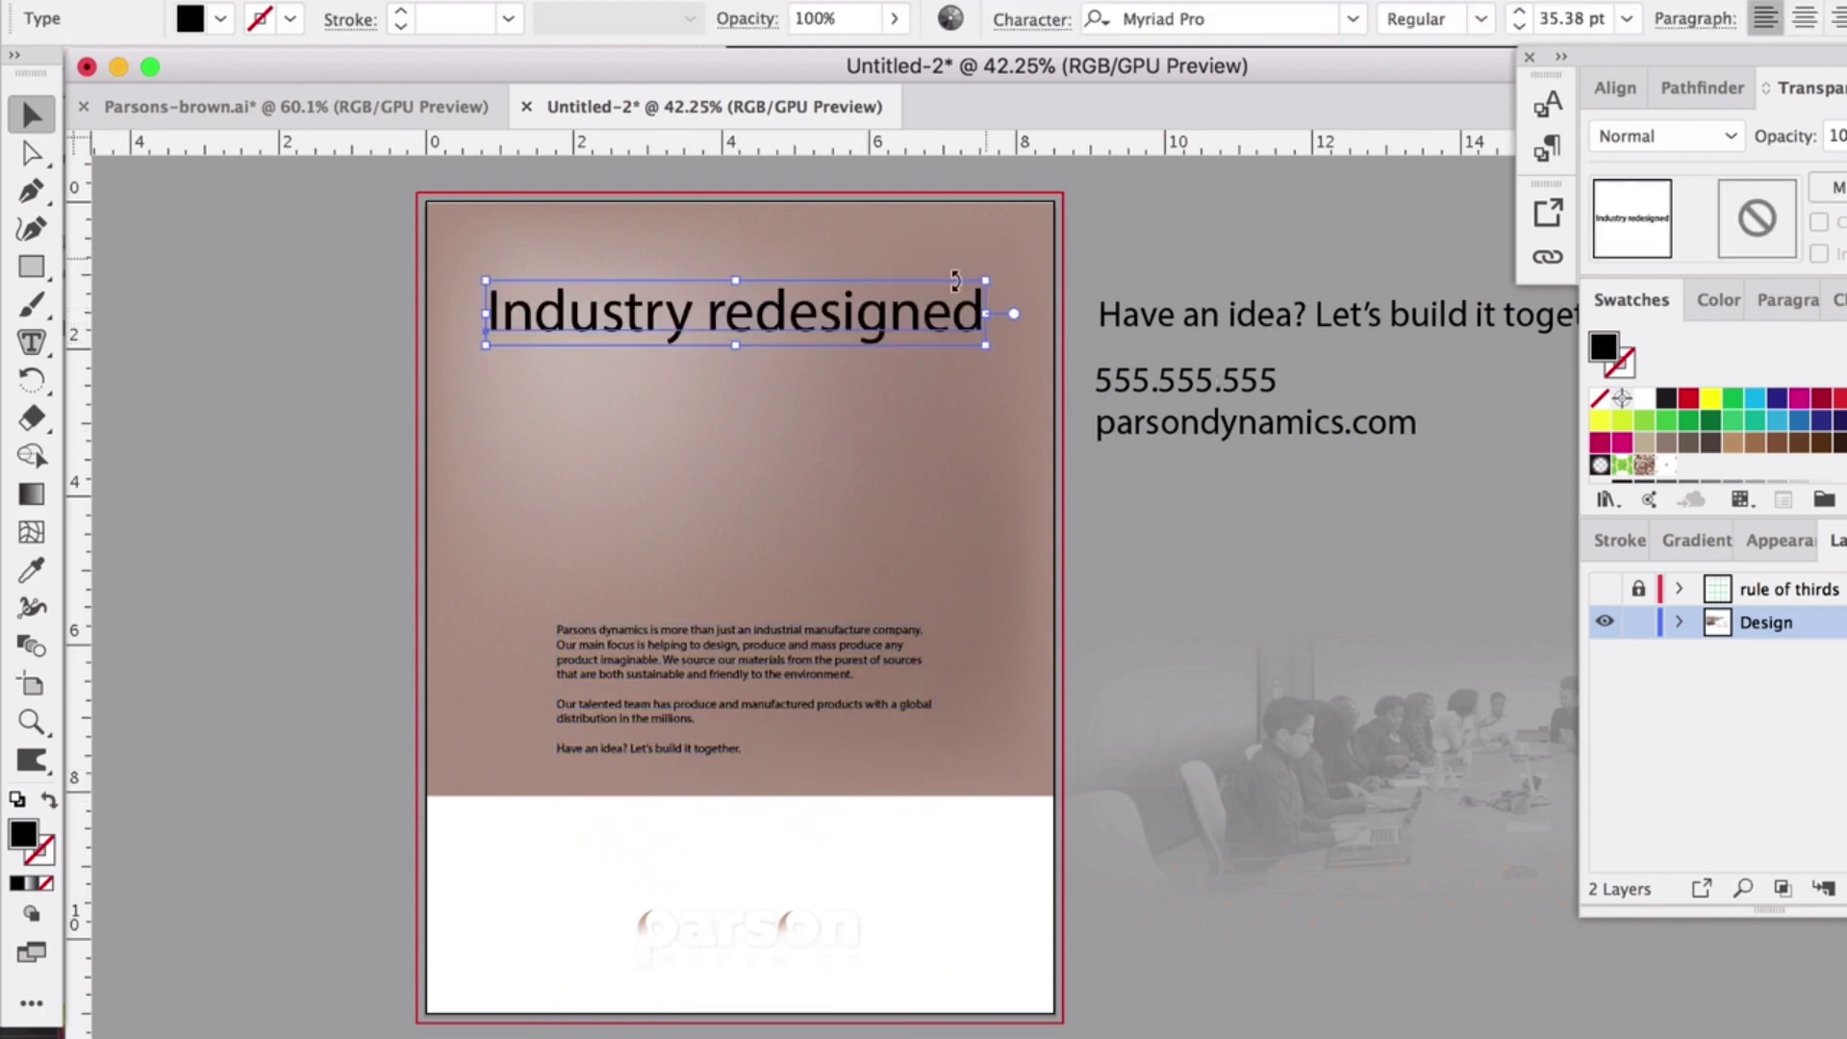
{"action": "left_click", "coordinate": [1106, 246]}
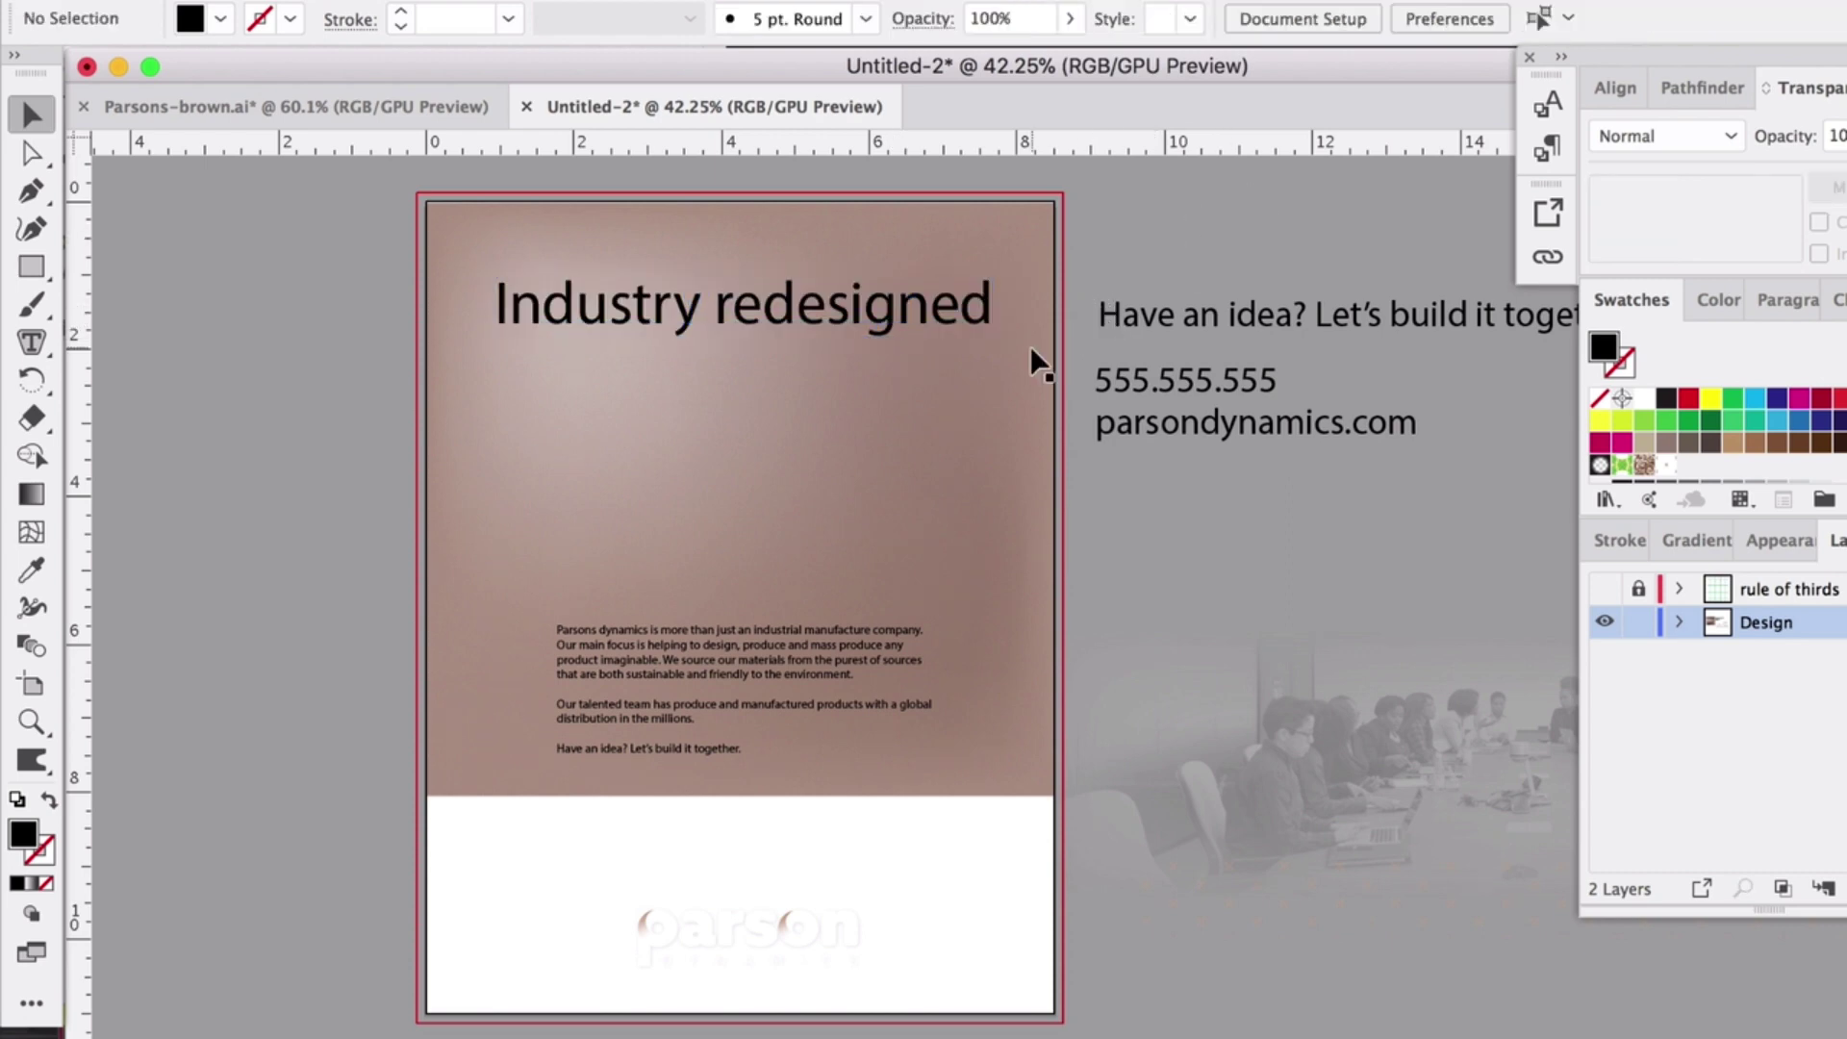
- Arrange "Have an idea? Let's build it together." above the logo and the web address and phone number below it in the white footer
{"action": "left_click_drag", "start_coordinate": [1274, 330], "coordinate": [659, 871]}
{"action": "left_click", "coordinate": [1187, 304]}
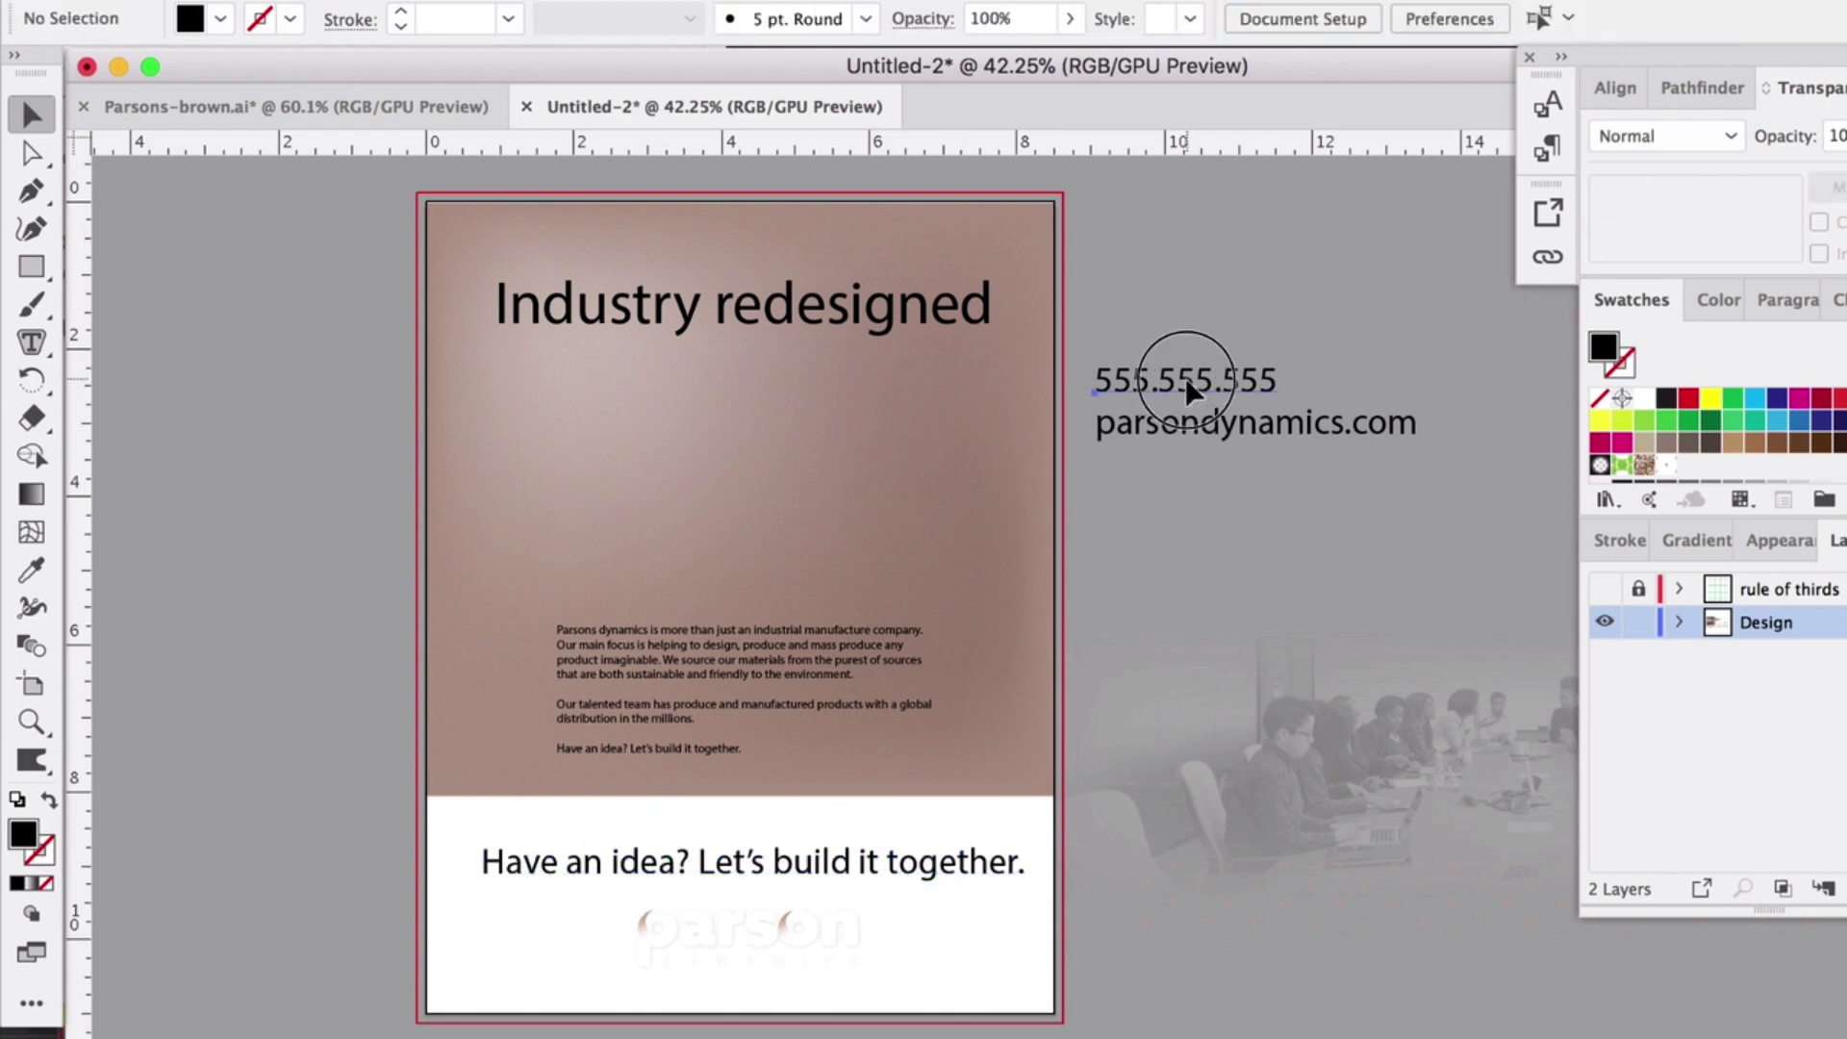
{"action": "left_click_drag", "start_coordinate": [1185, 377], "coordinate": [1541, 425]}
{"action": "left_click", "coordinate": [1384, 424], "text": "shift"}
{"action": "left_click_drag", "start_coordinate": [1384, 423], "coordinate": [763, 992]}
{"action": "left_click", "coordinate": [755, 925]}
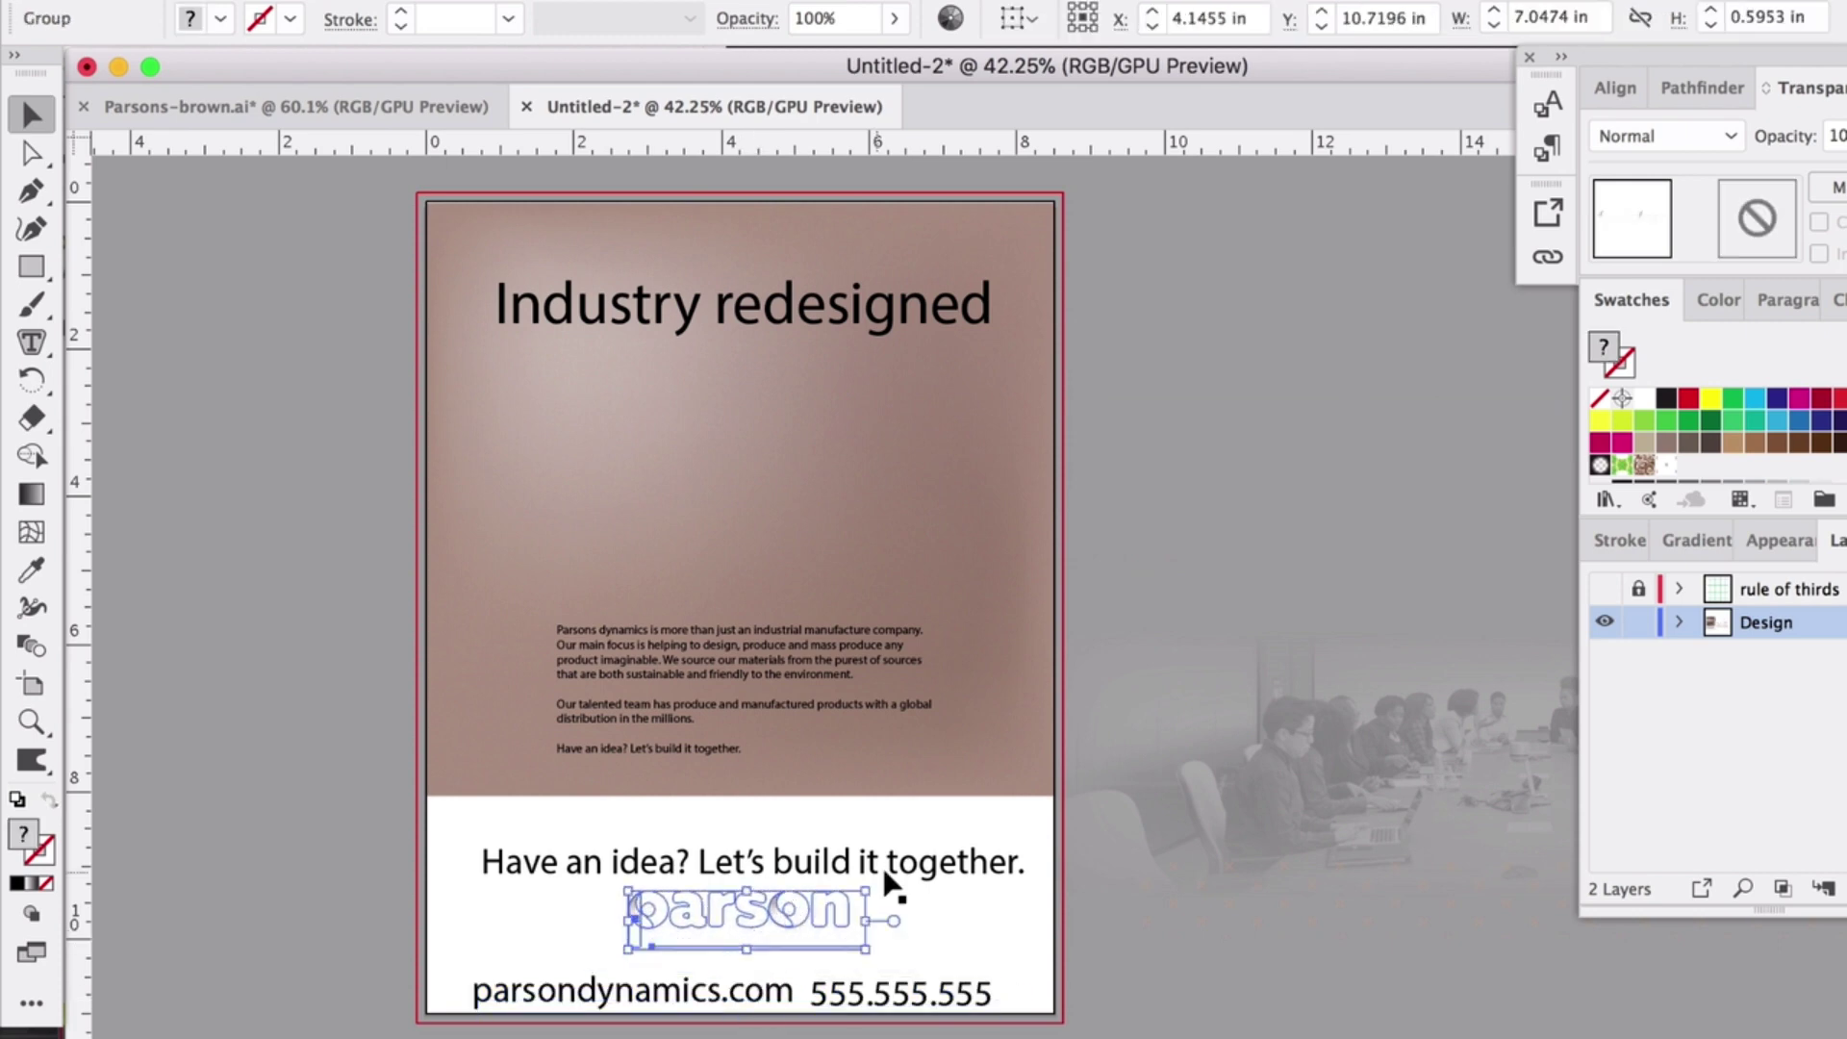
{"action": "left_click_drag", "start_coordinate": [915, 866], "coordinate": [917, 843]}
- Reduce the footer's web address and phone number to 22.9 pt and space them farther apart under the logo
{"action": "left_click", "coordinate": [818, 992]}
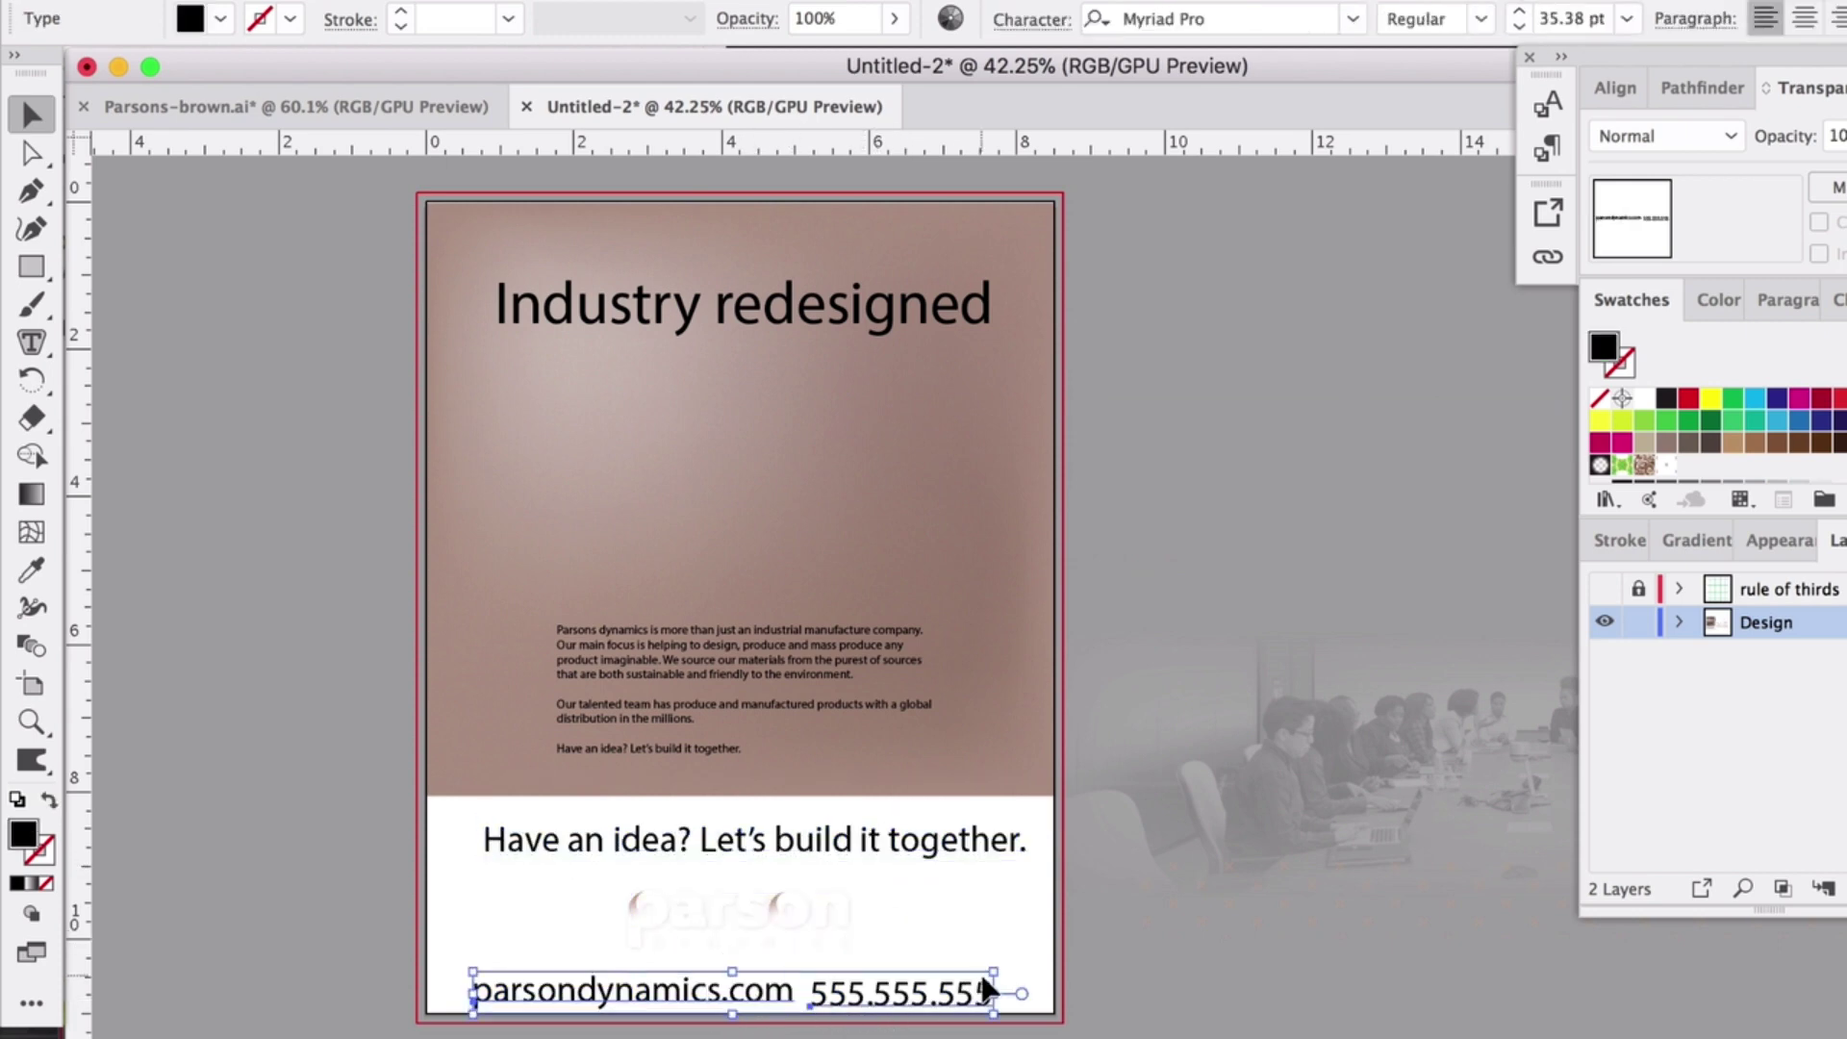
{"action": "left_click_drag", "start_coordinate": [977, 994], "coordinate": [853, 980]}
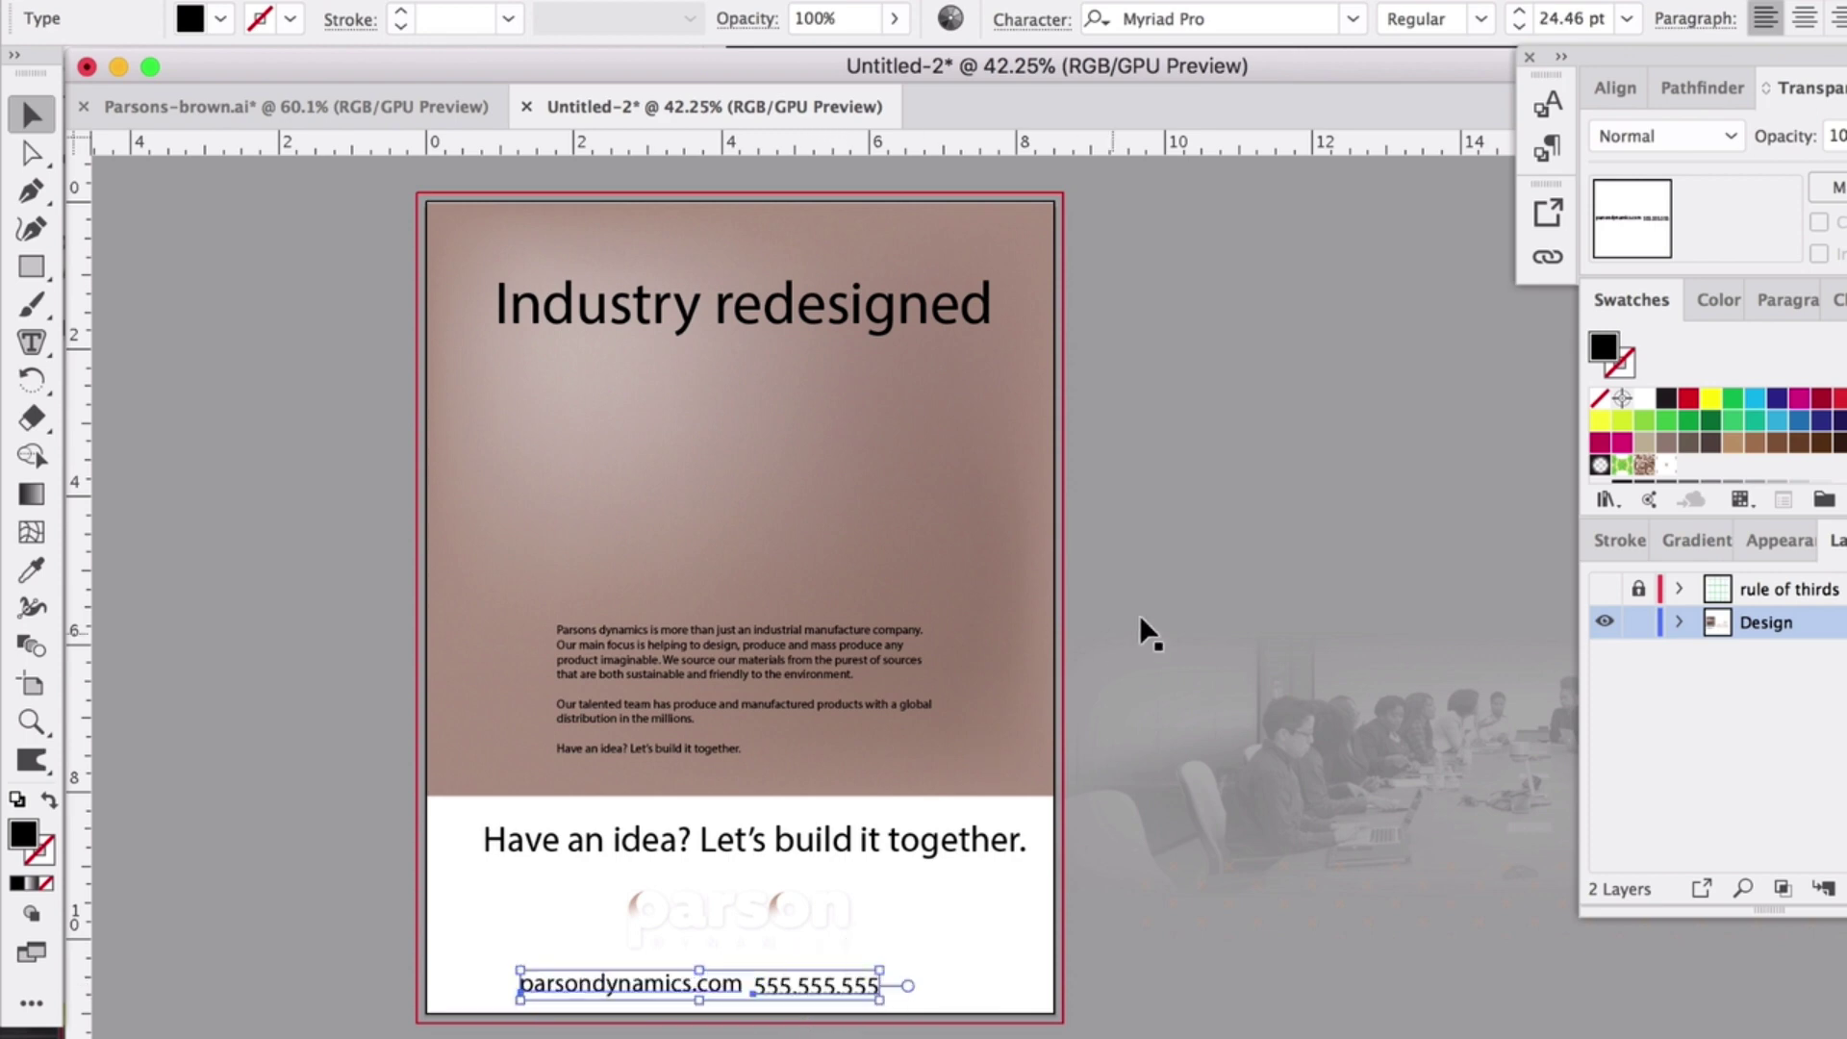
{"action": "left_click", "coordinate": [1142, 616]}
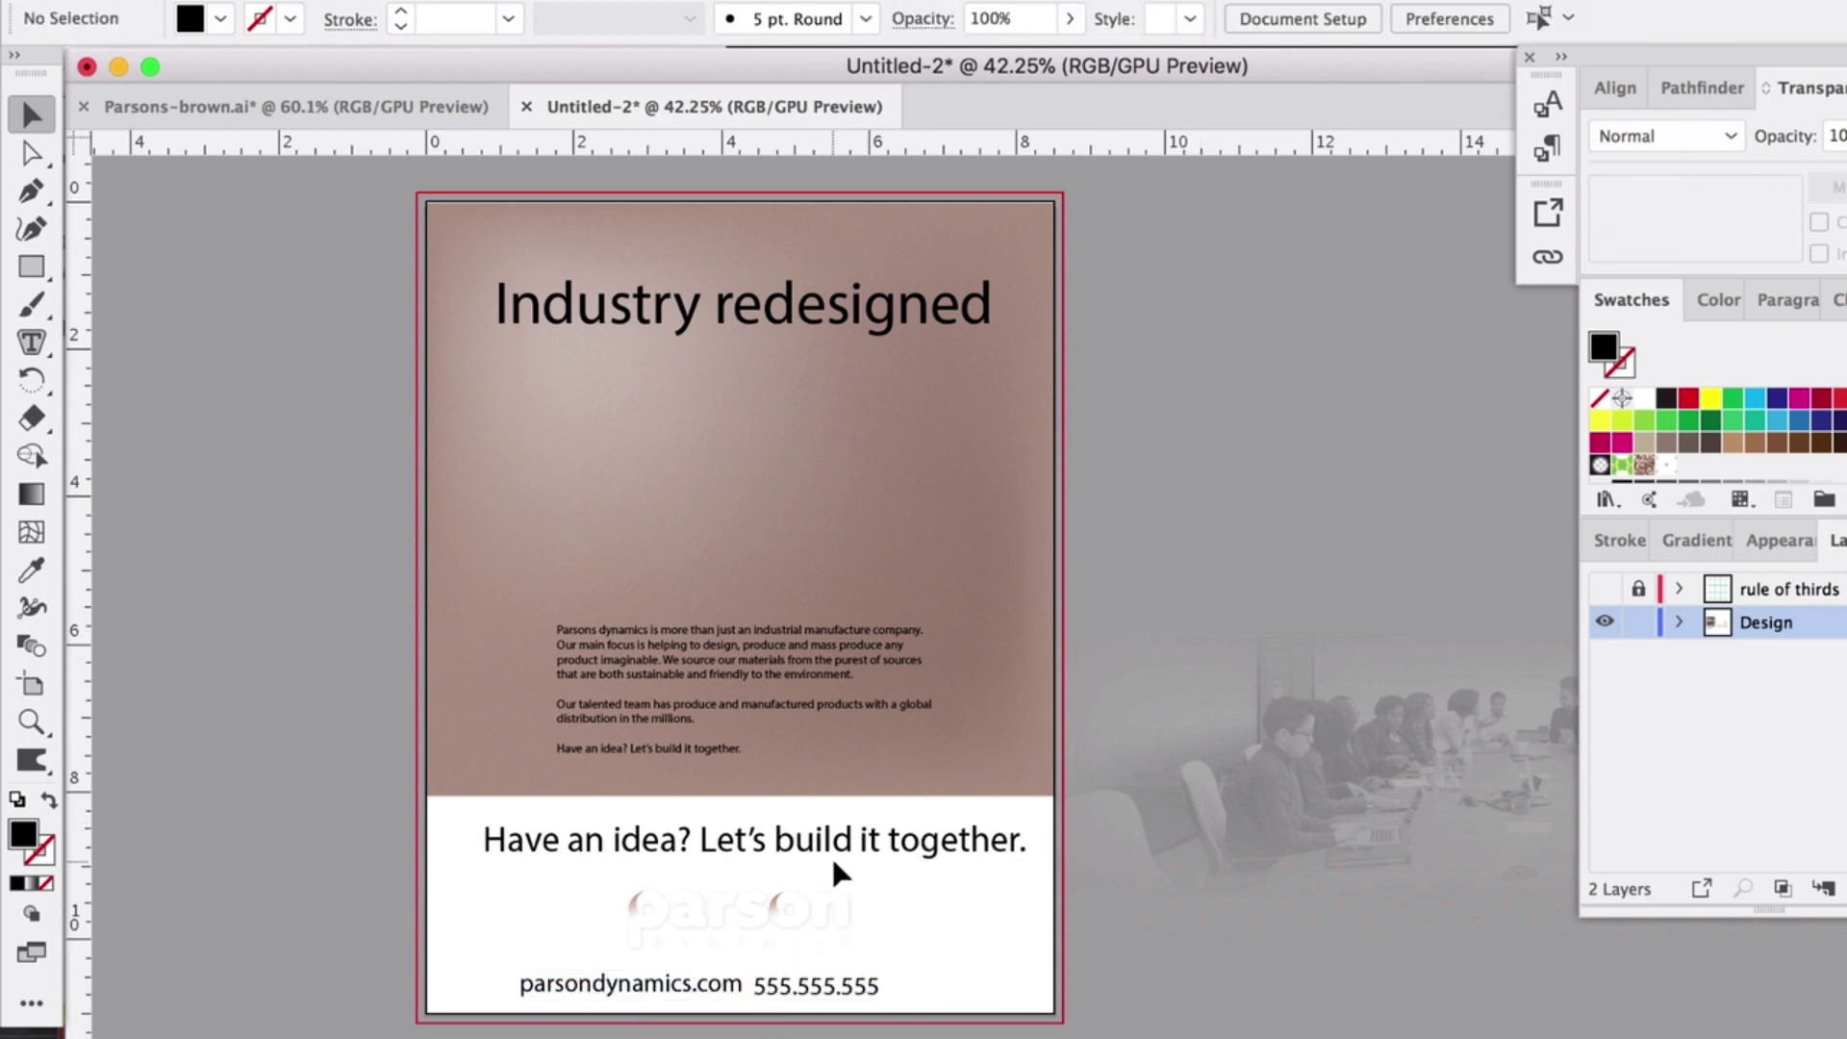
{"action": "left_click", "coordinate": [846, 989]}
{"action": "left_click_drag", "start_coordinate": [680, 983], "coordinate": [666, 982]}
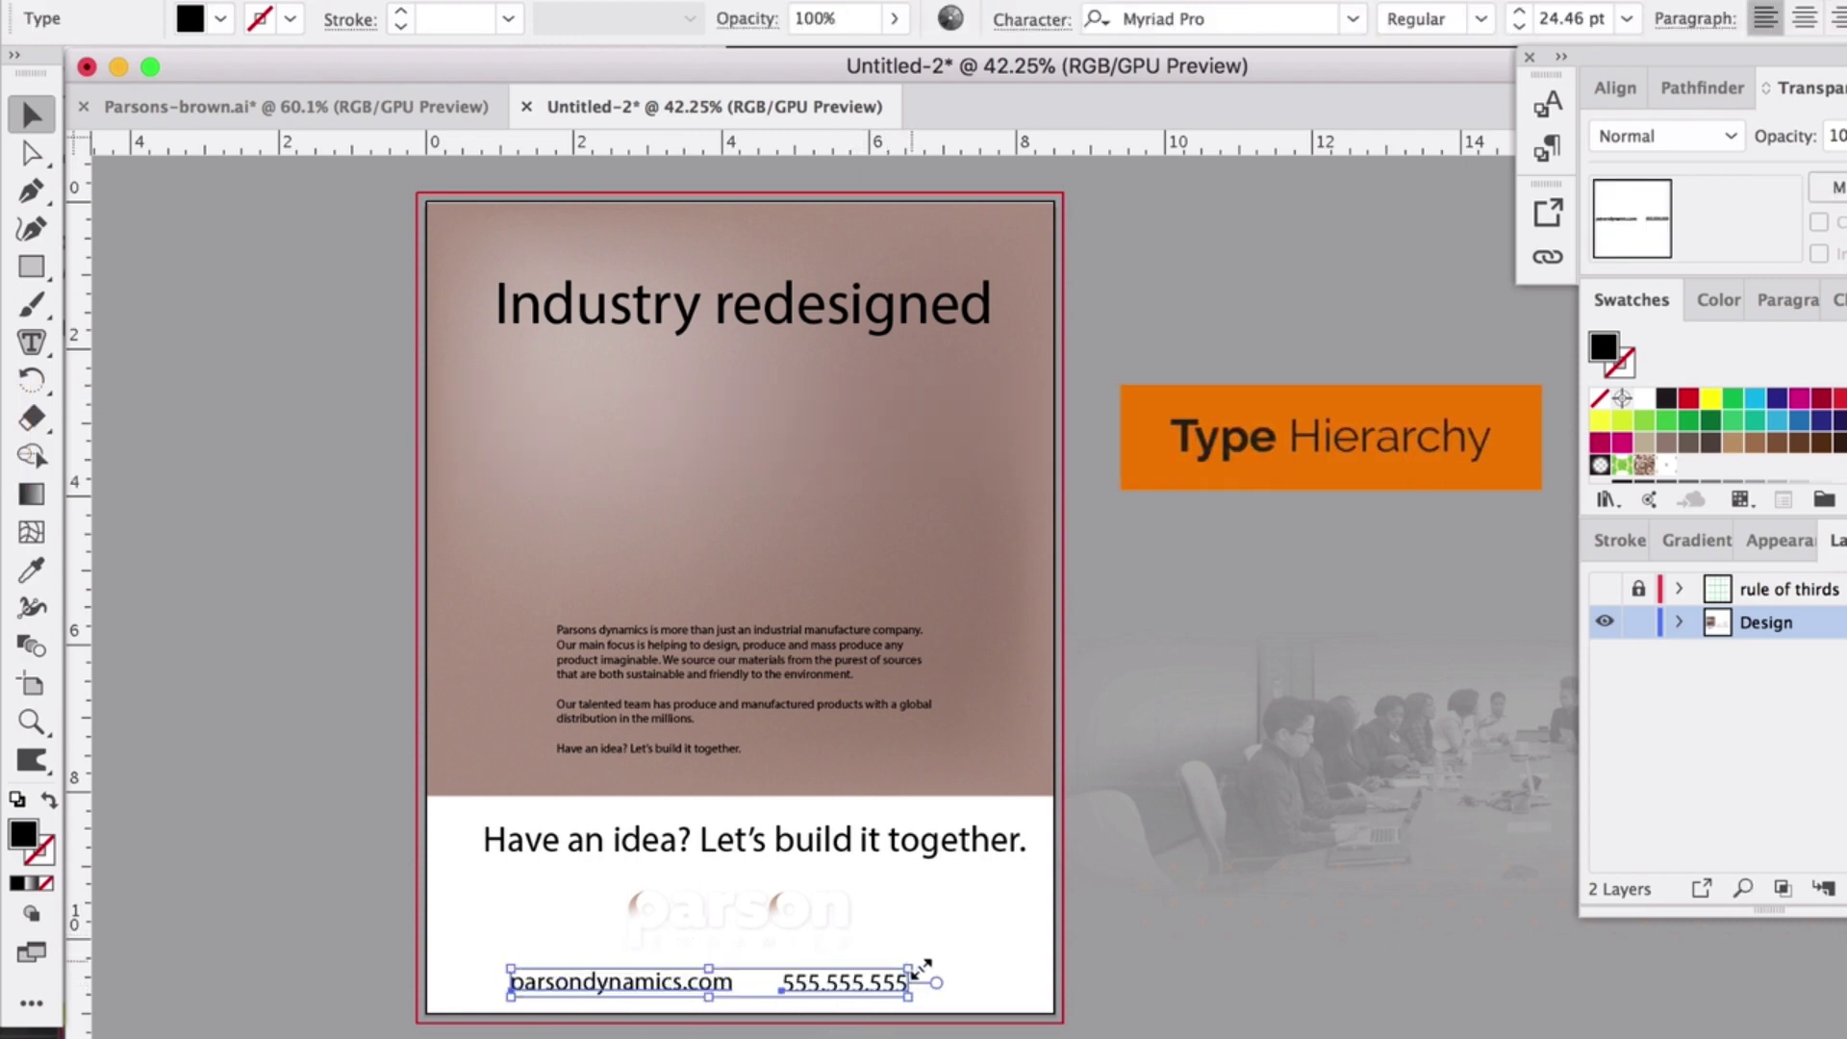
{"action": "left_click_drag", "start_coordinate": [909, 970], "coordinate": [843, 985]}
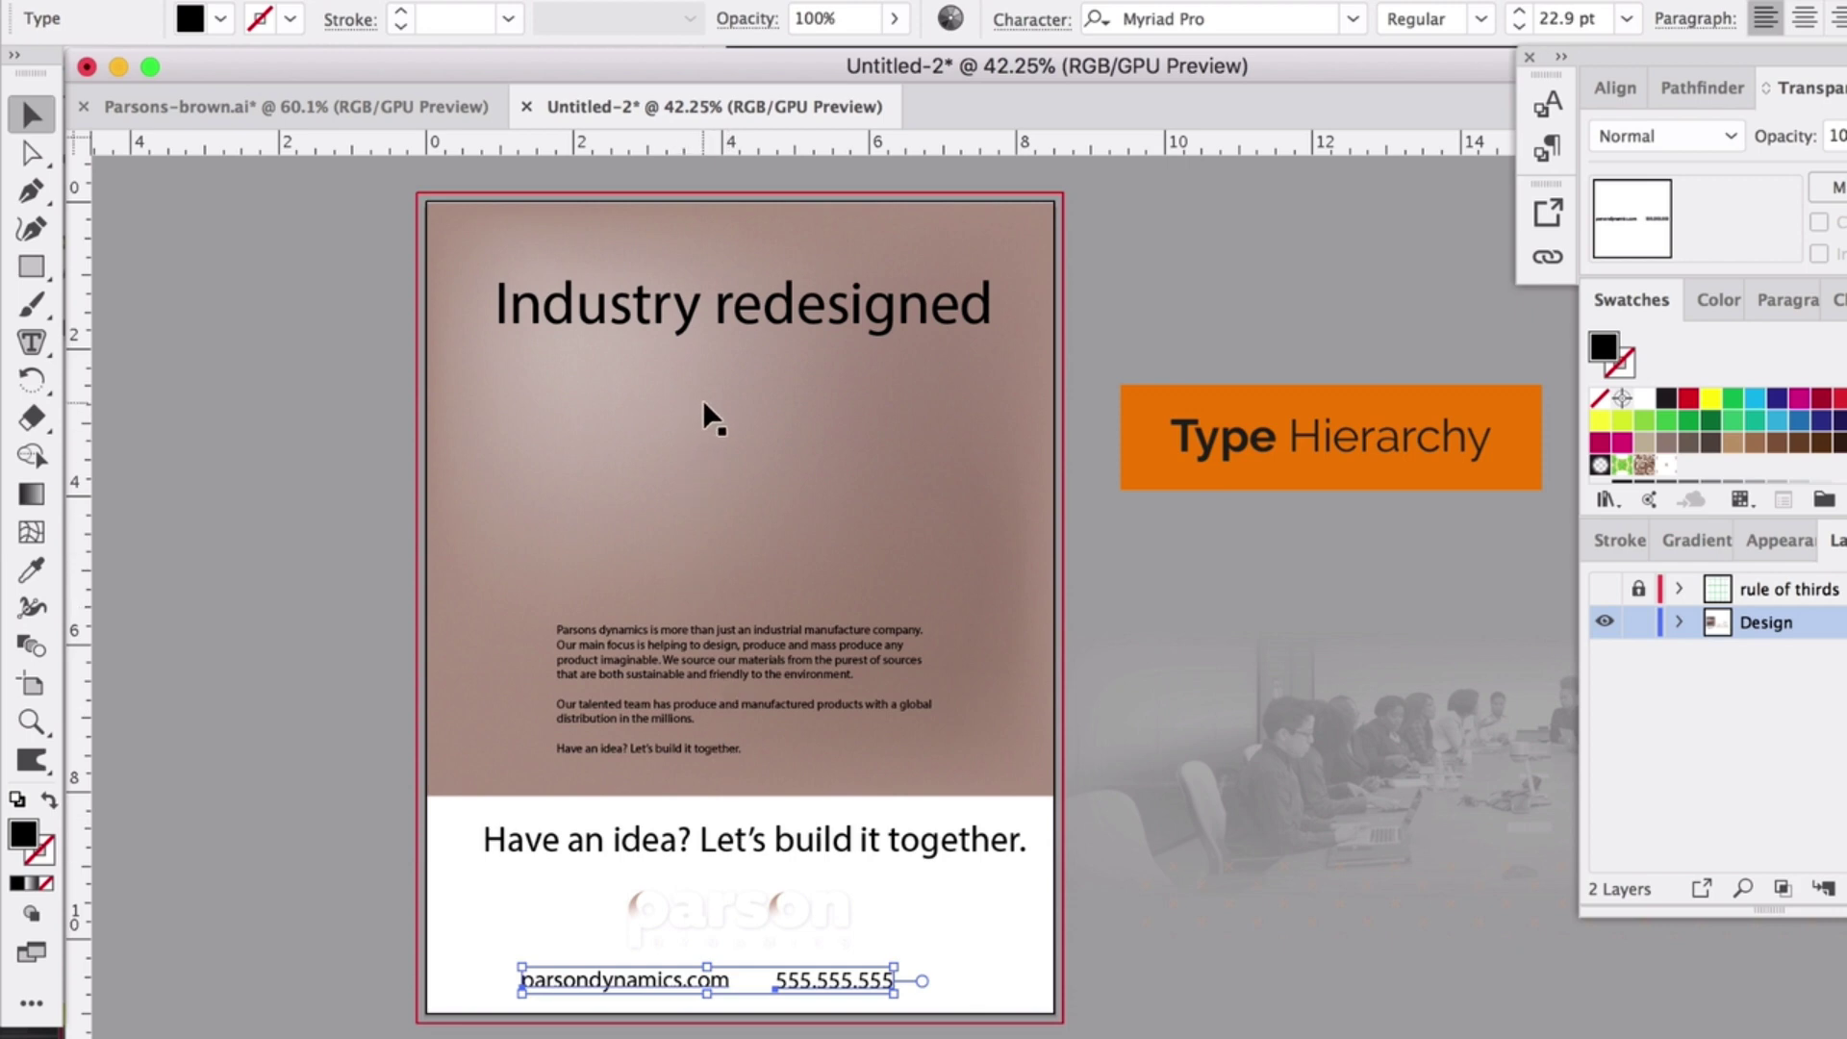
- Break the "Industry redesigned" heading into two lines before "redesigned" and enlarge it to 81.82 pt
{"action": "double_click", "coordinate": [722, 307]}
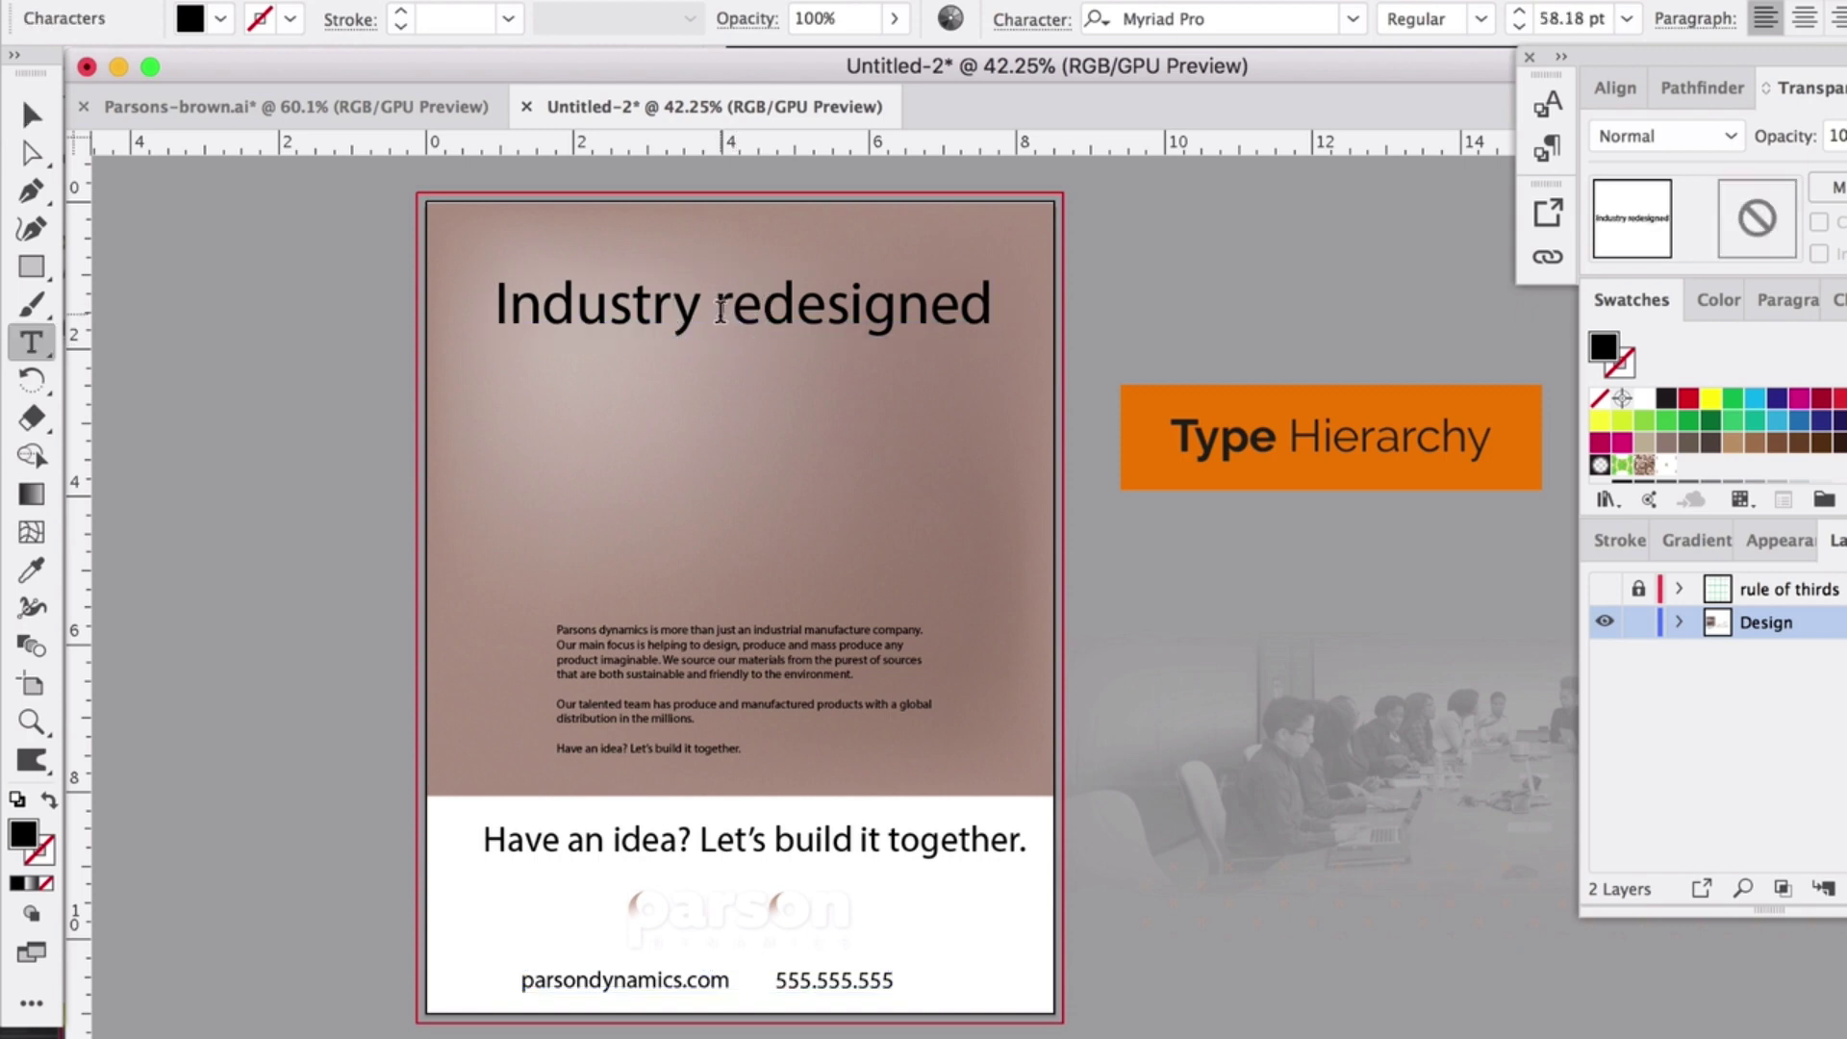
{"action": "key", "text": "Return"}
{"action": "key", "text": "Escape"}
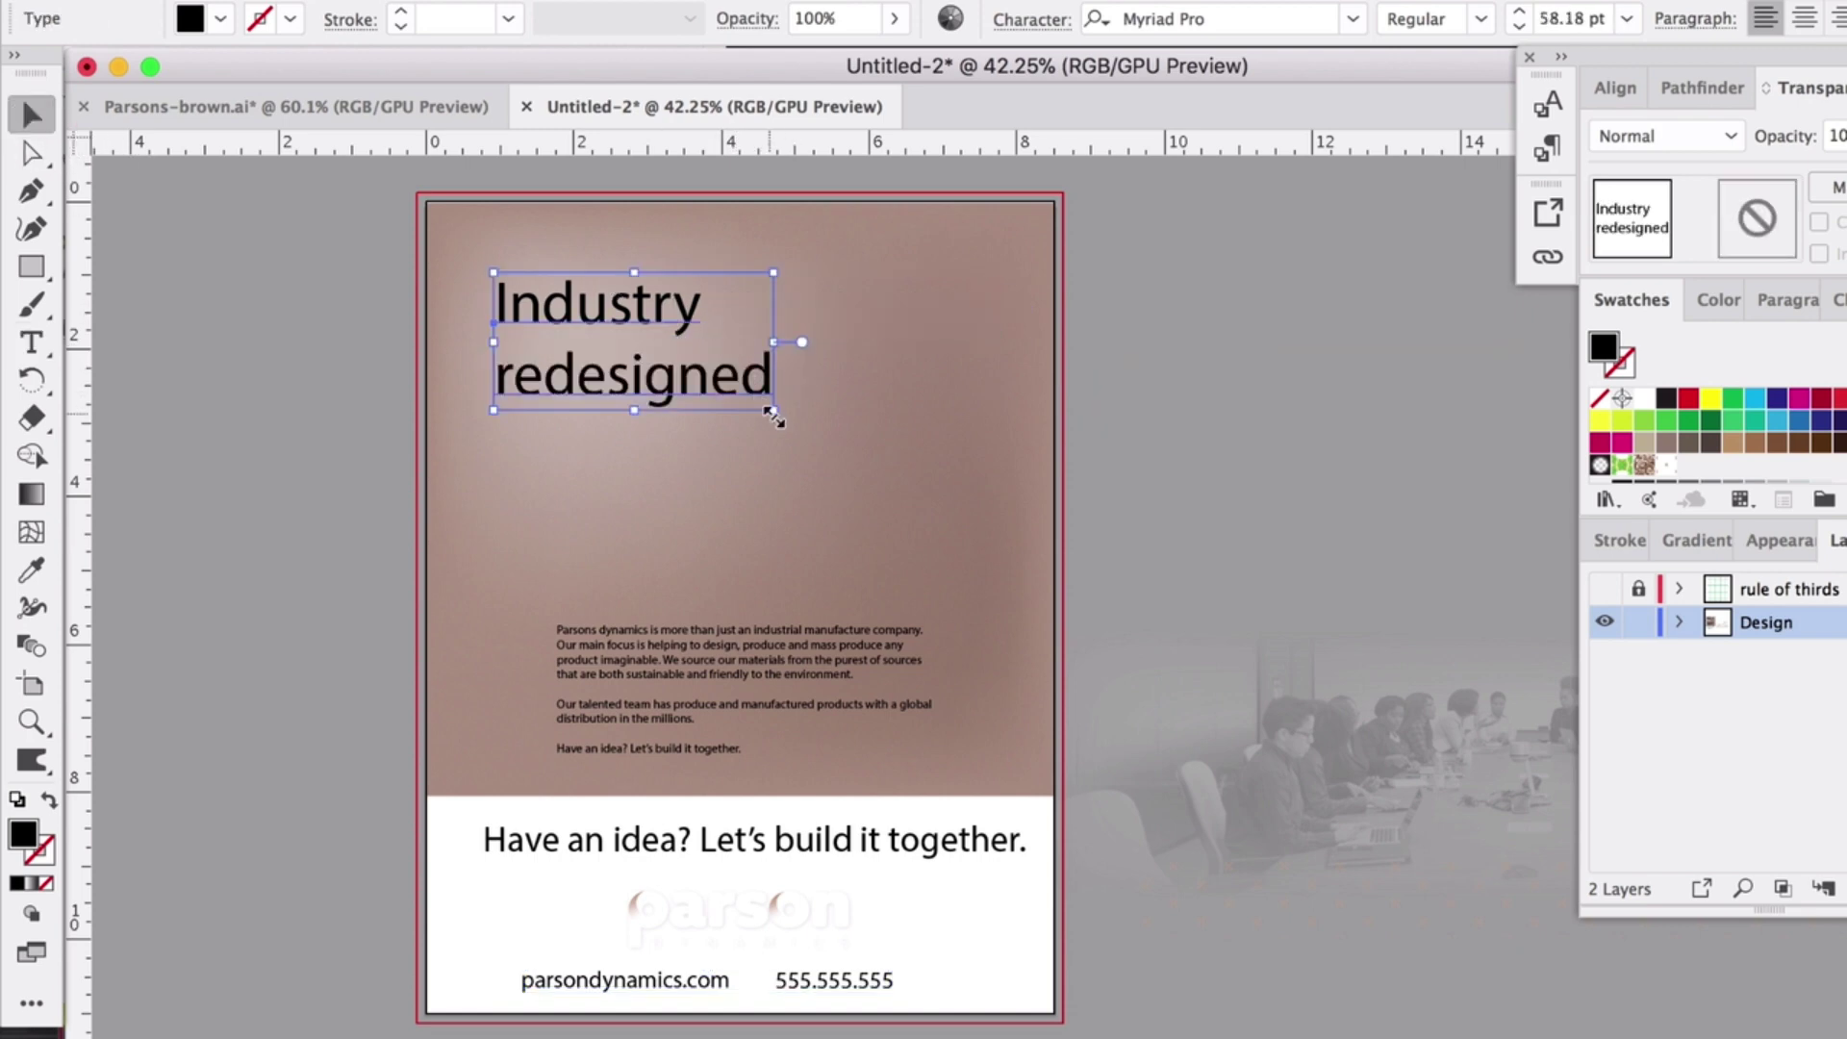
{"action": "left_click_drag", "start_coordinate": [775, 412], "coordinate": [819, 417]}
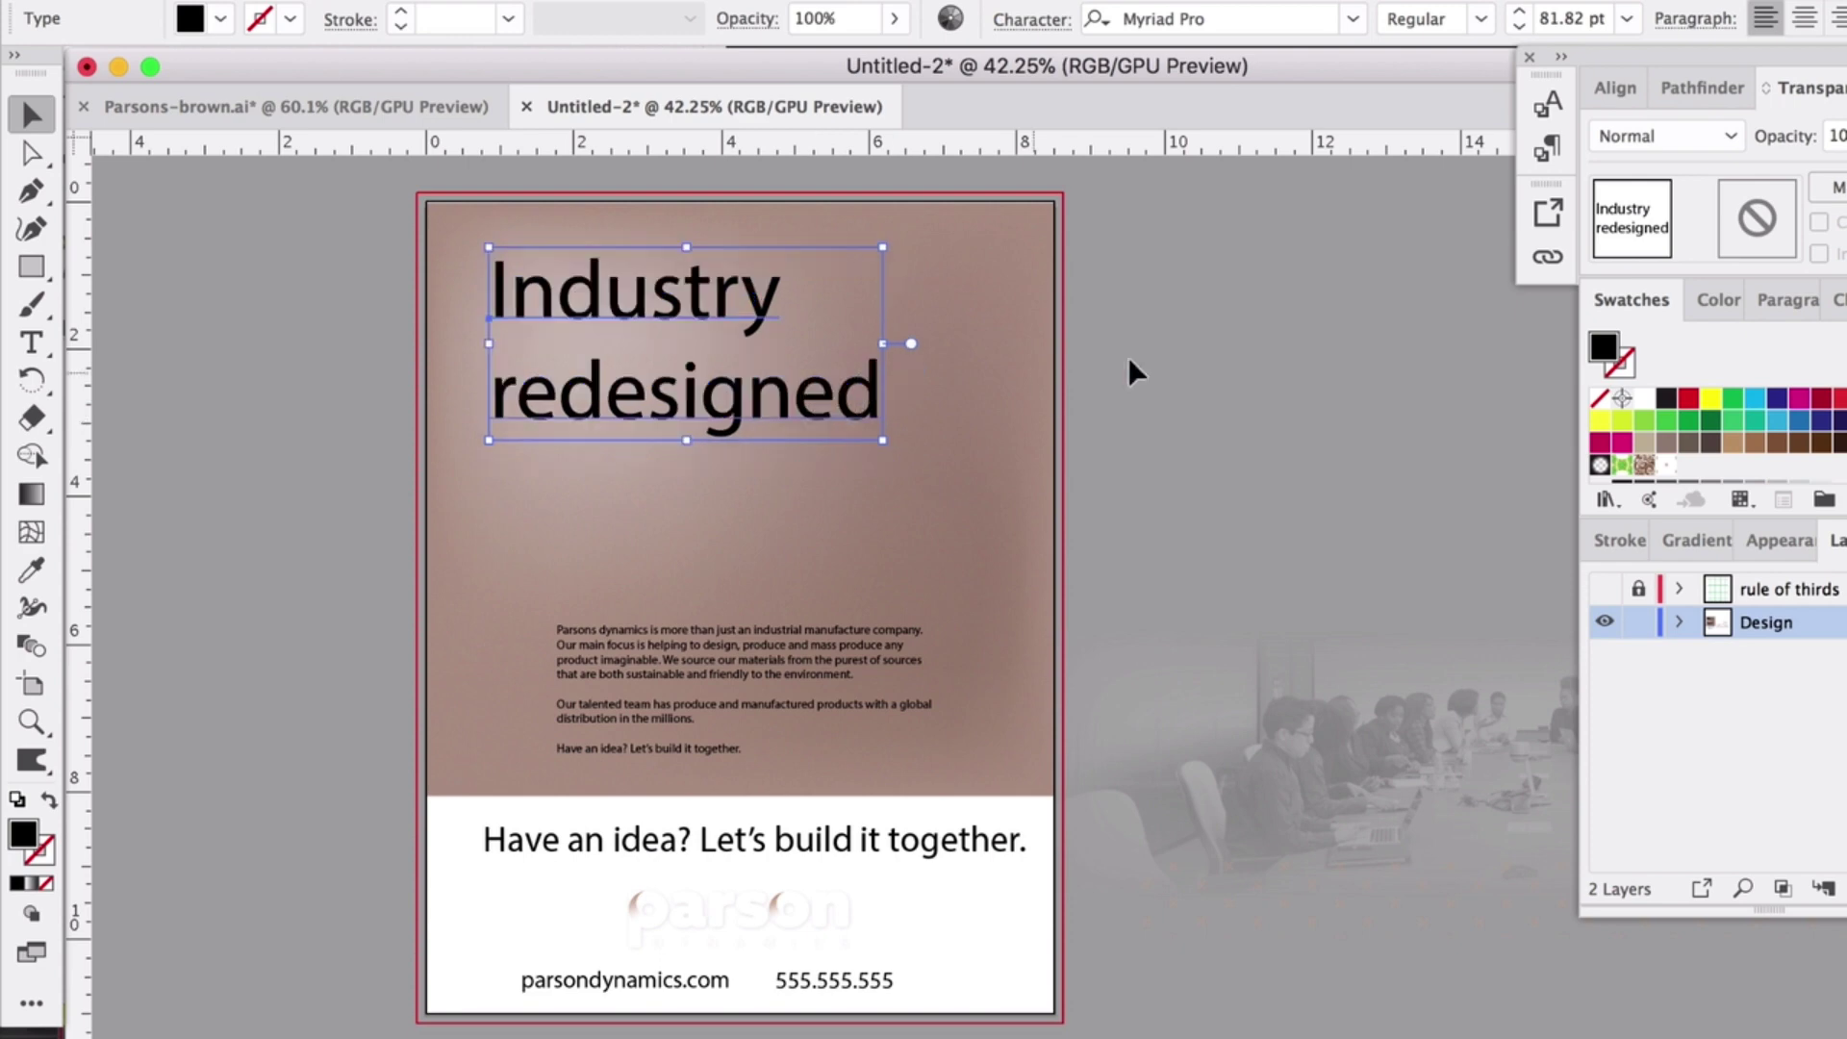
{"action": "left_click", "coordinate": [1268, 339]}
{"action": "double_click", "coordinate": [737, 412]}
{"action": "left_click", "coordinate": [32, 116]}
{"action": "left_click", "coordinate": [201, 321]}
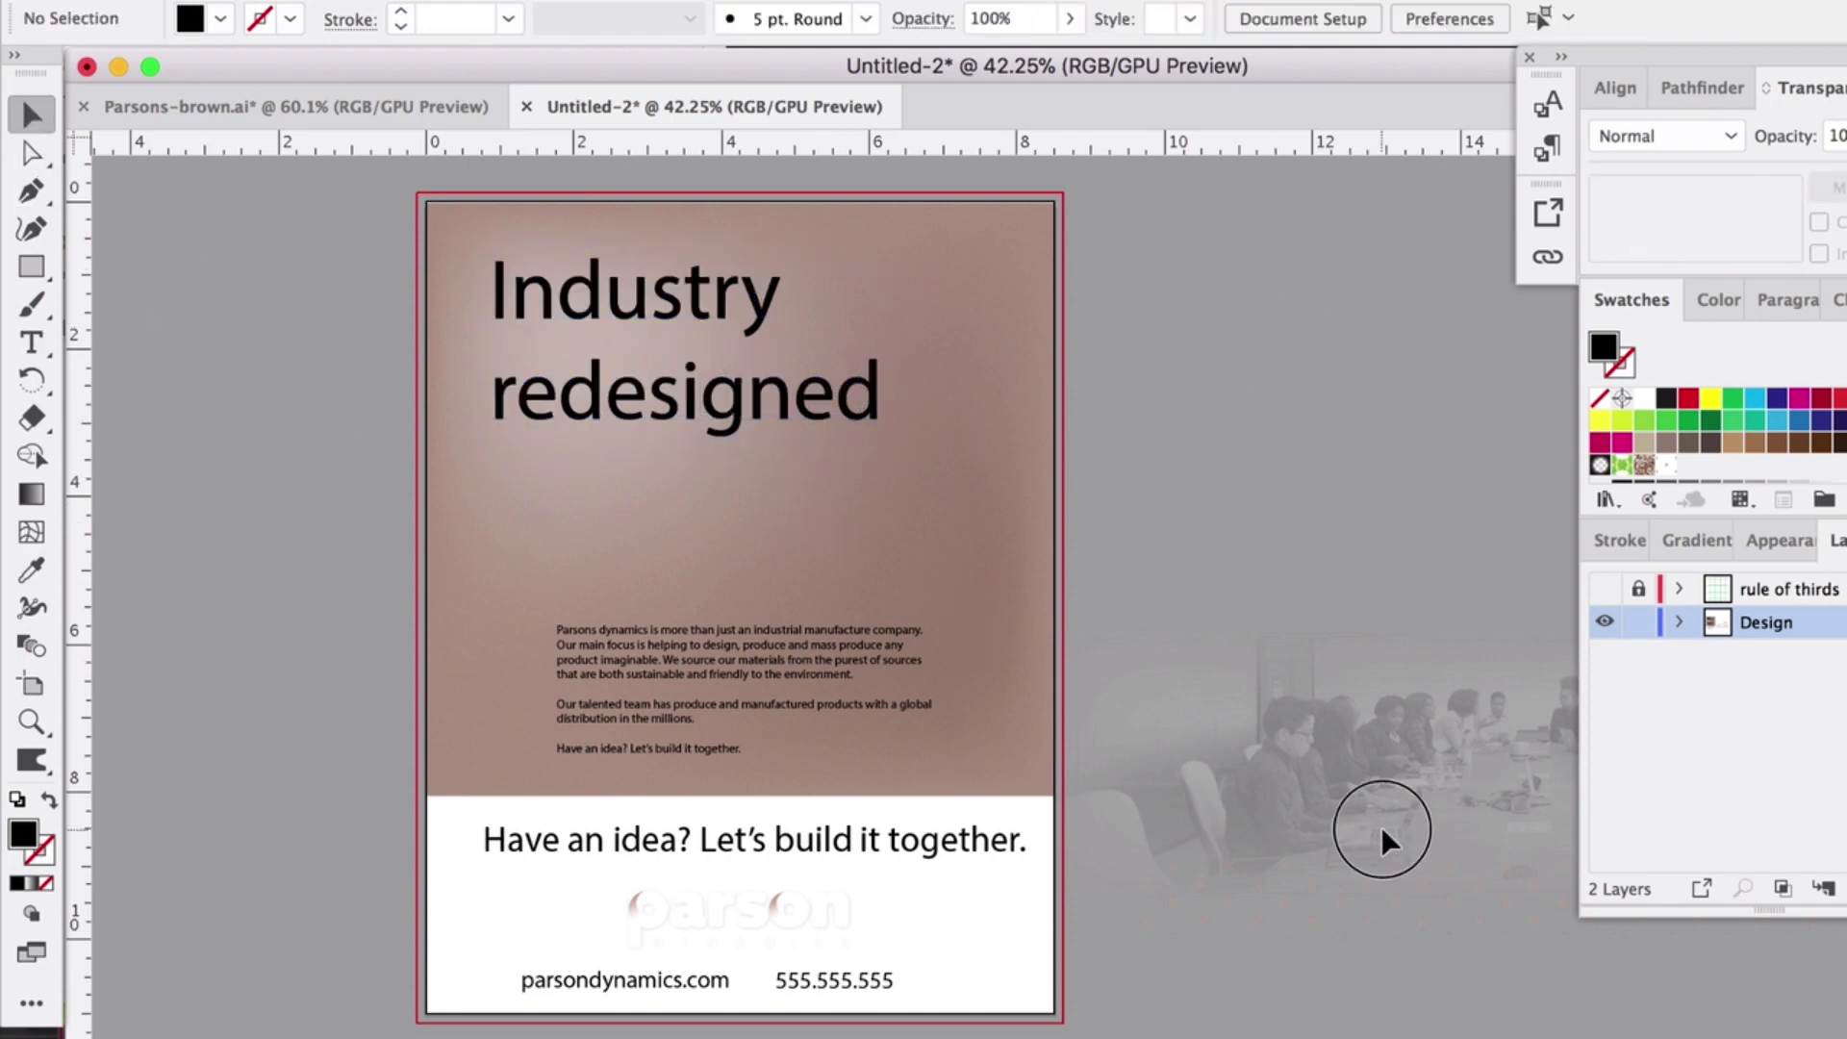
- Move the faded, clipped meeting photo onto the flyer page and release its clipping mask
{"action": "left_click_drag", "start_coordinate": [1382, 827], "coordinate": [799, 508]}
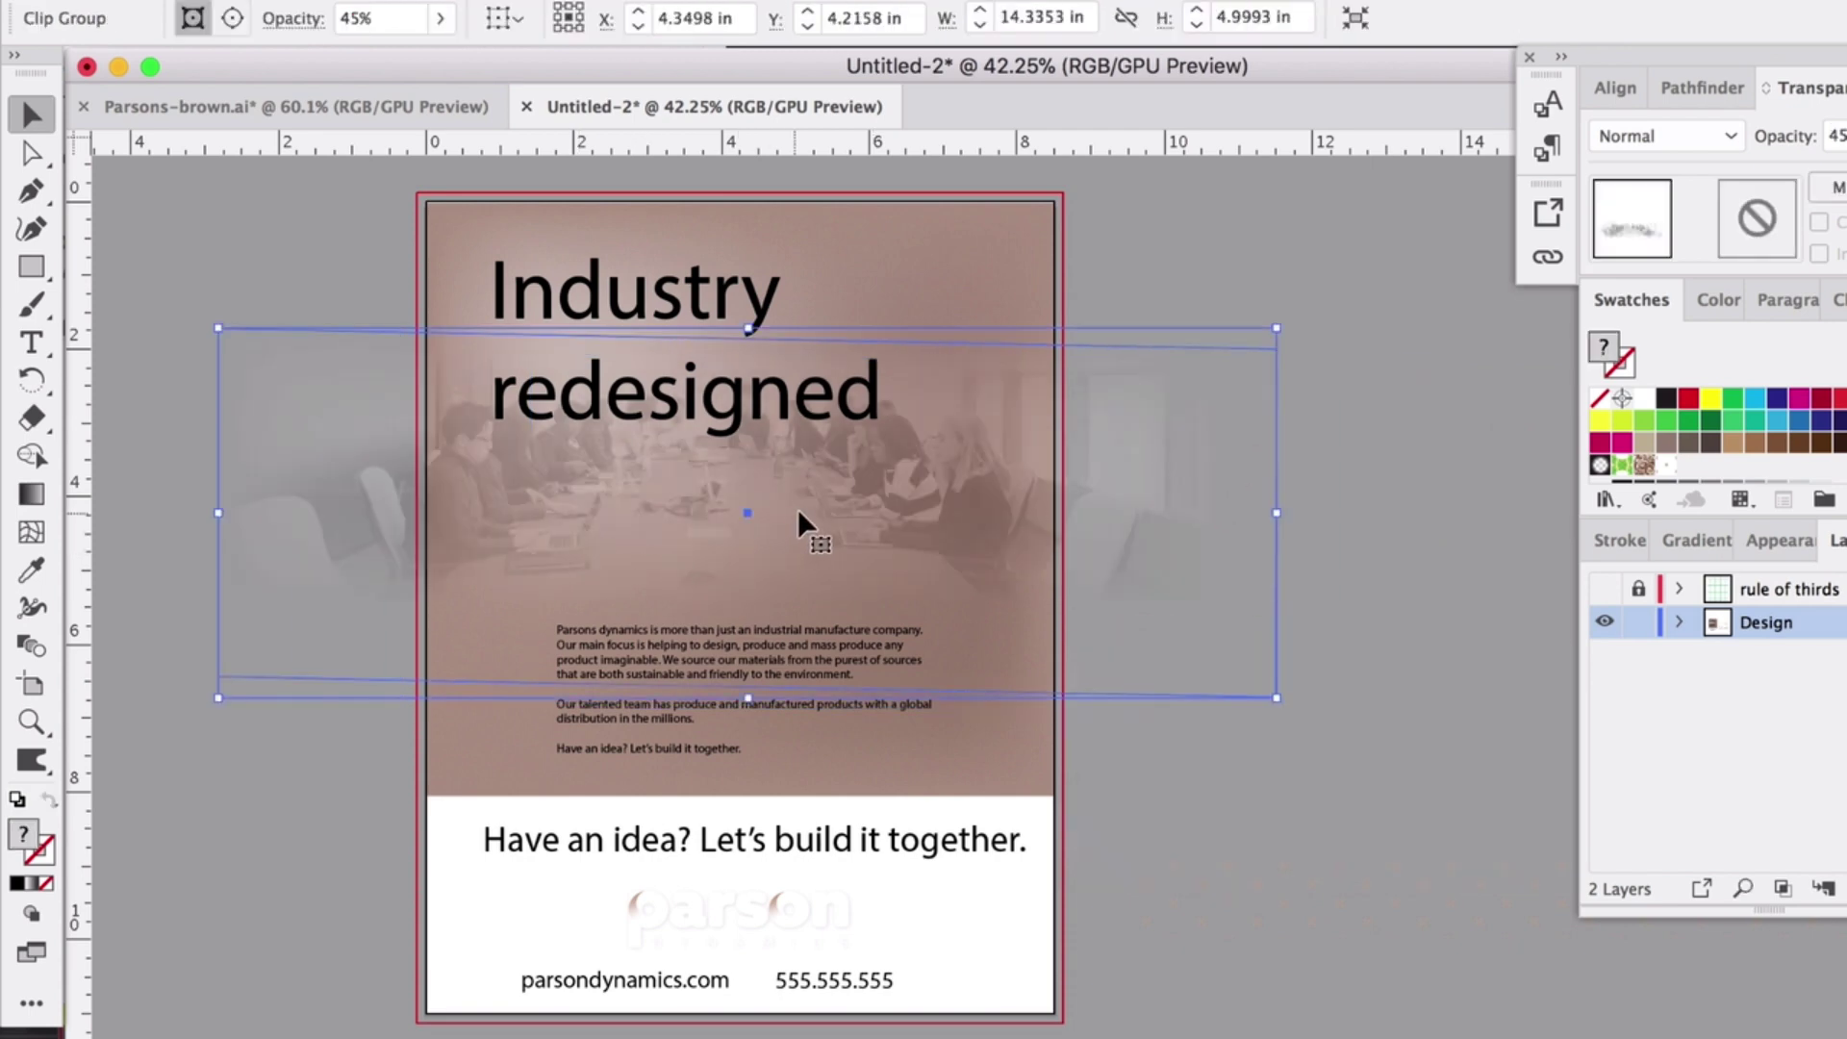
{"action": "right_click", "coordinate": [837, 549]}
{"action": "left_click", "coordinate": [939, 816]}
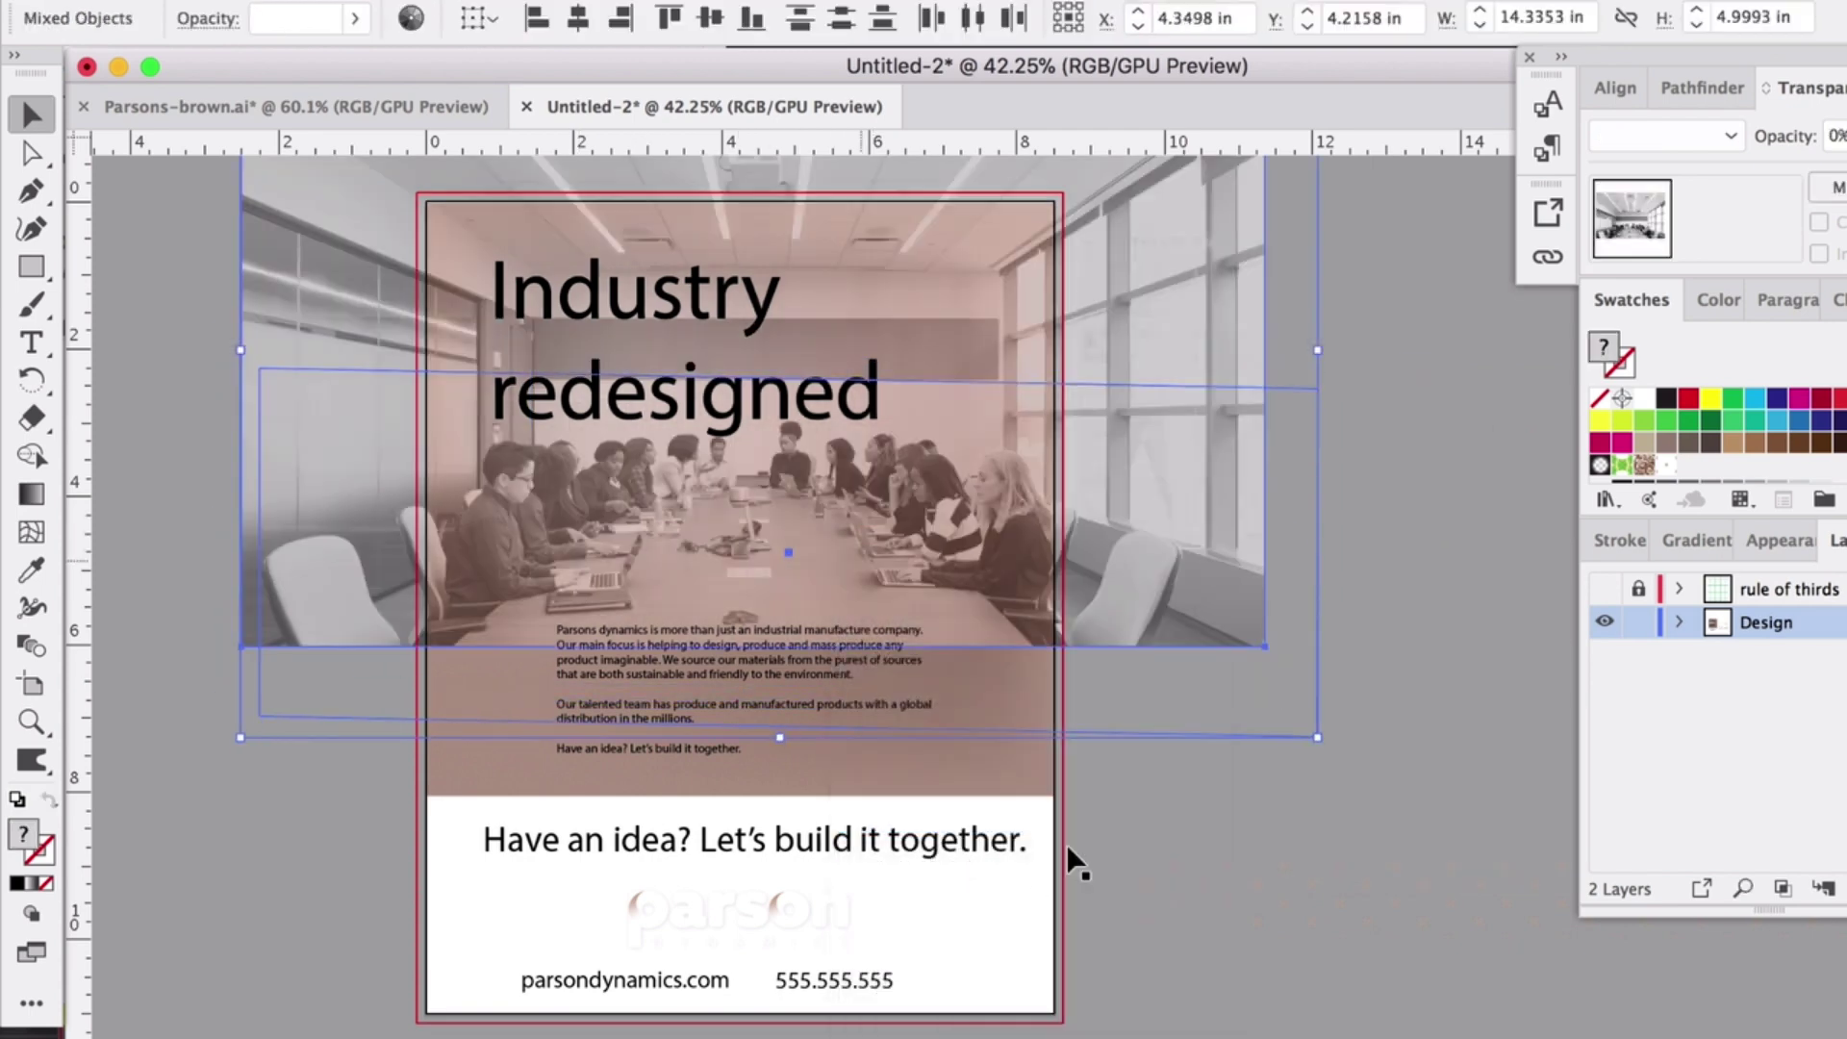
{"action": "left_click", "coordinate": [1280, 872]}
- Lower the released meeting photo until its bottom edge meets the white footer
{"action": "left_click", "coordinate": [1220, 604]}
{"action": "scroll", "coordinate": [1289, 616], "scroll_direction": "up", "scroll_amount": 1}
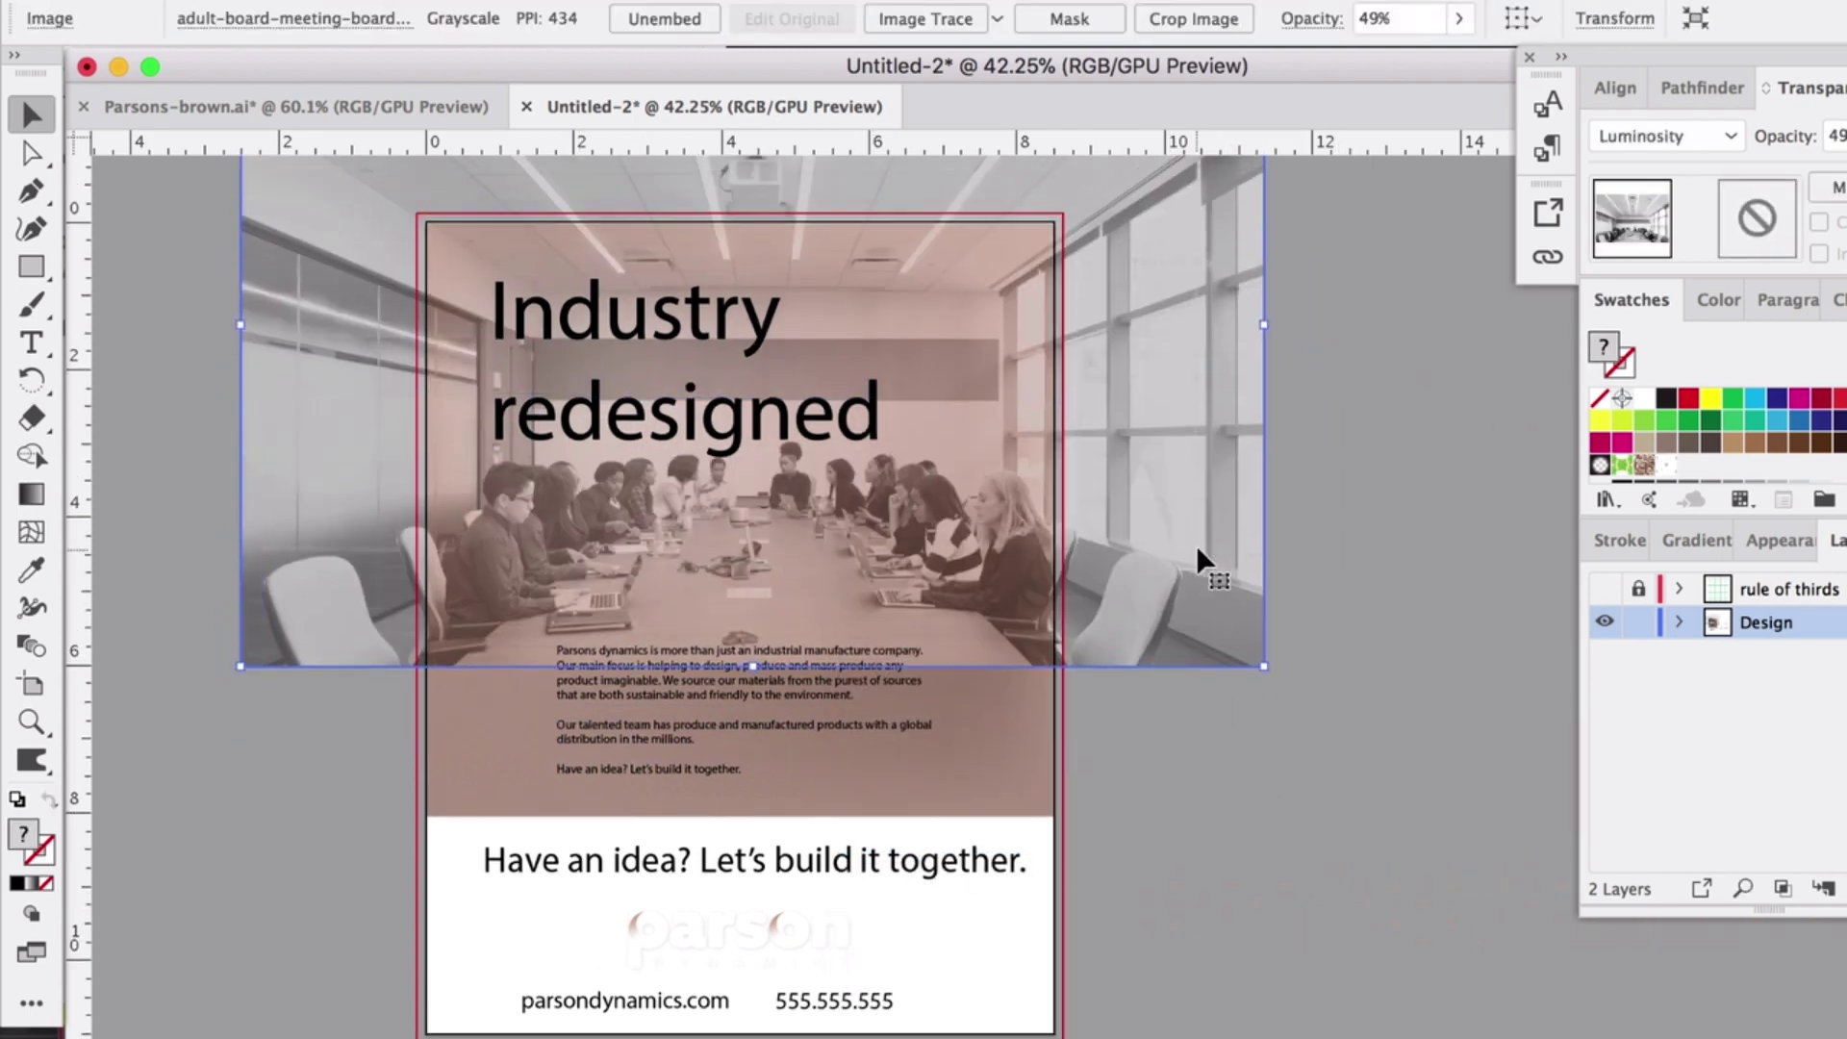
{"action": "left_click_drag", "start_coordinate": [1196, 546], "coordinate": [1199, 696]}
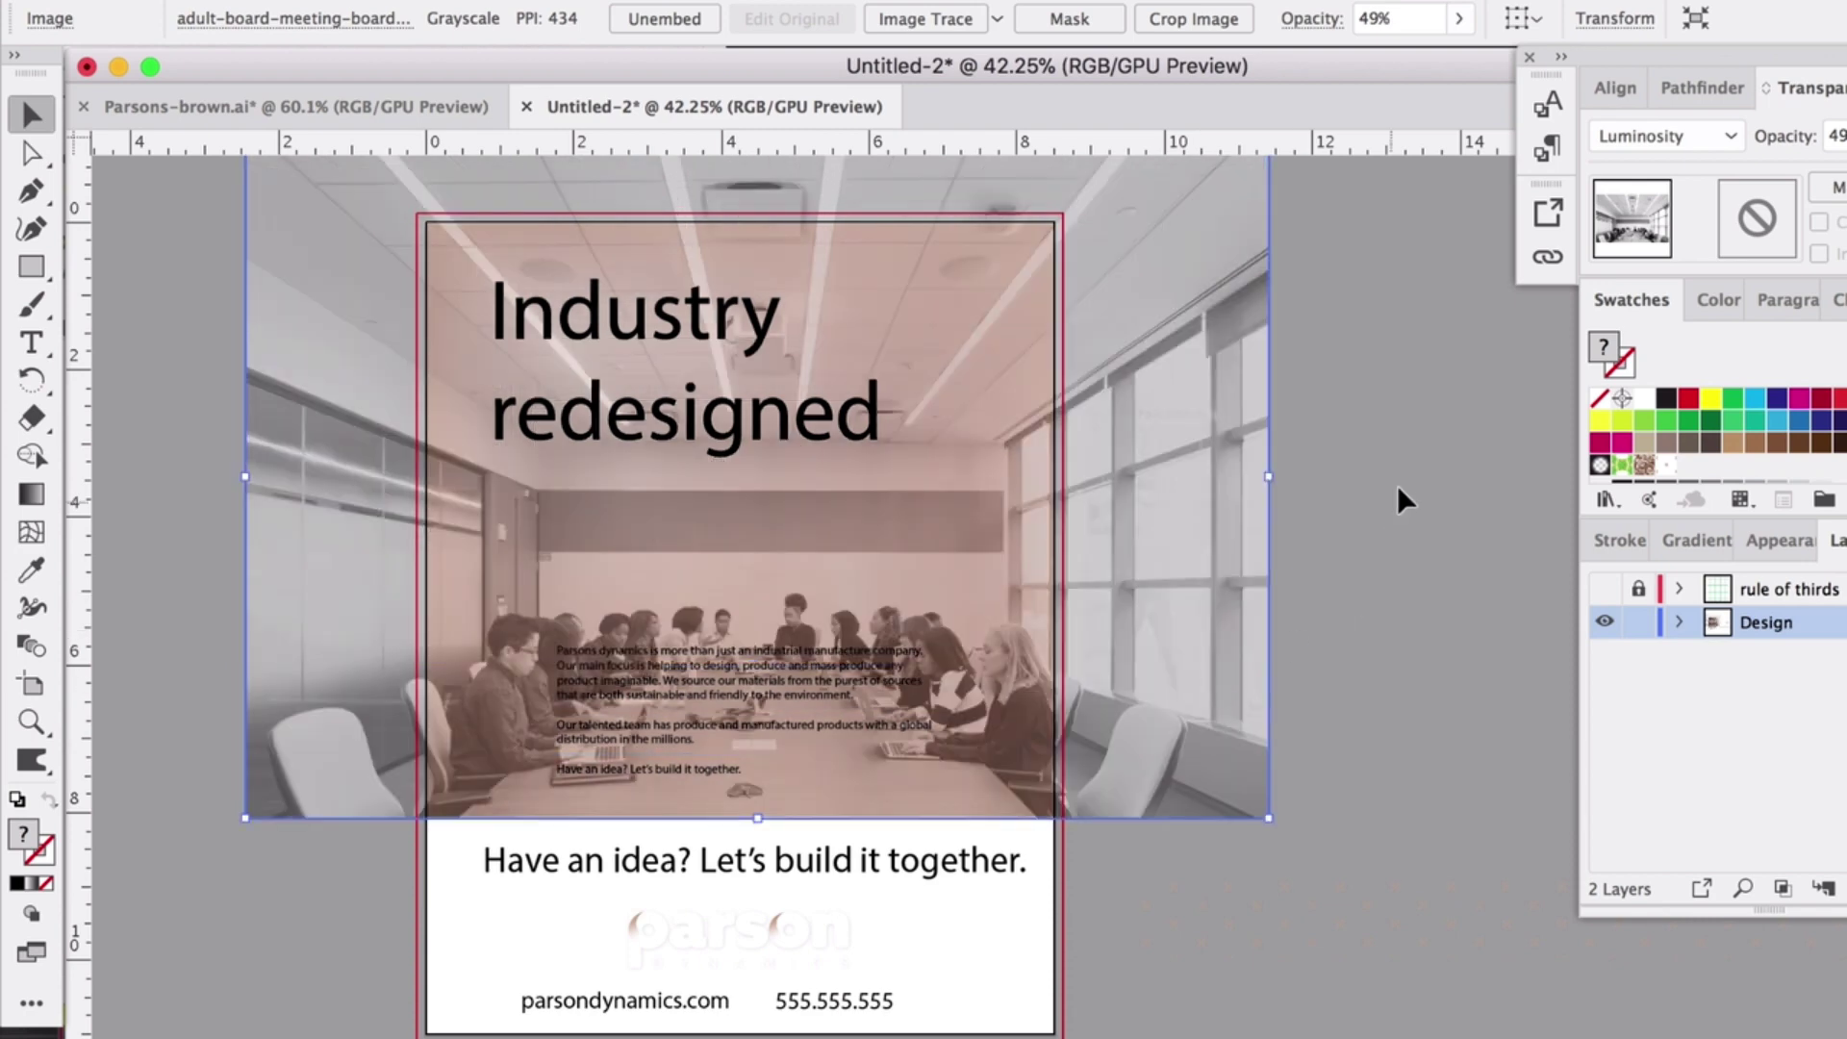
{"action": "left_click", "coordinate": [1303, 492]}
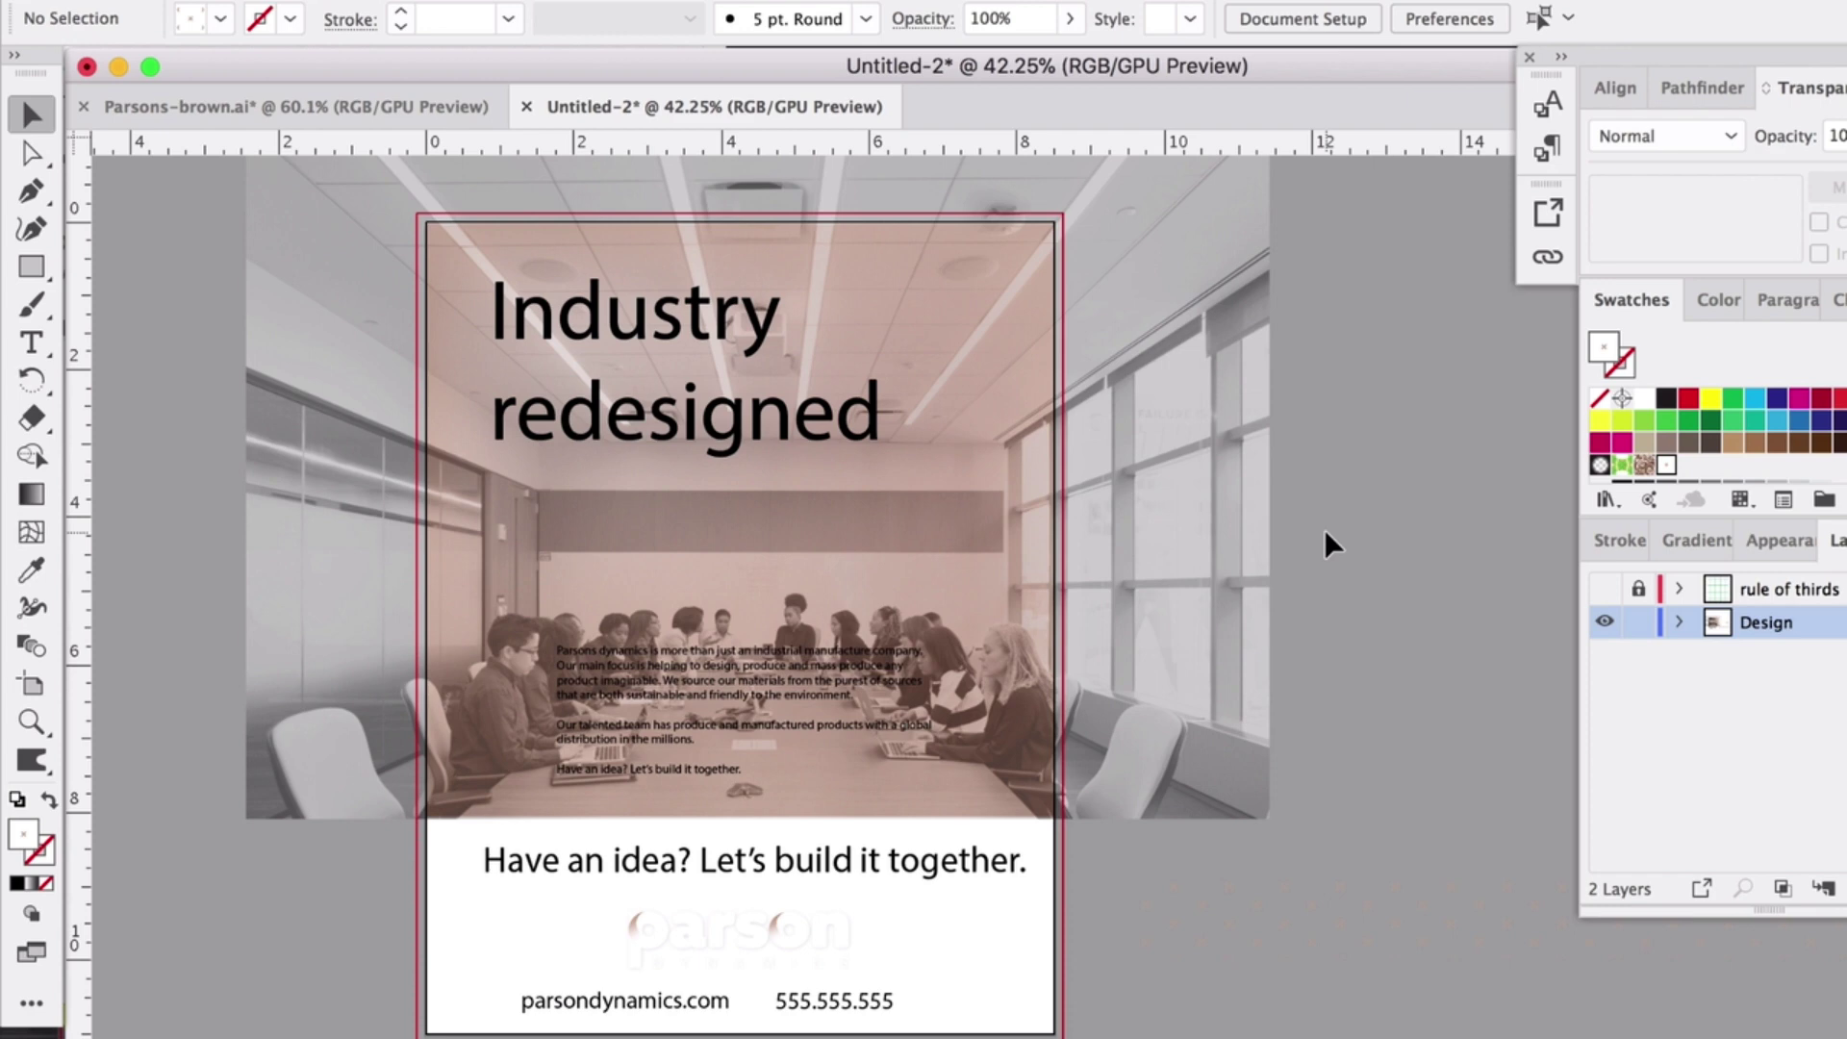
- Set the meeting photo's opacity to 100% and its blend mode to Normal
{"action": "left_click", "coordinate": [1207, 499]}
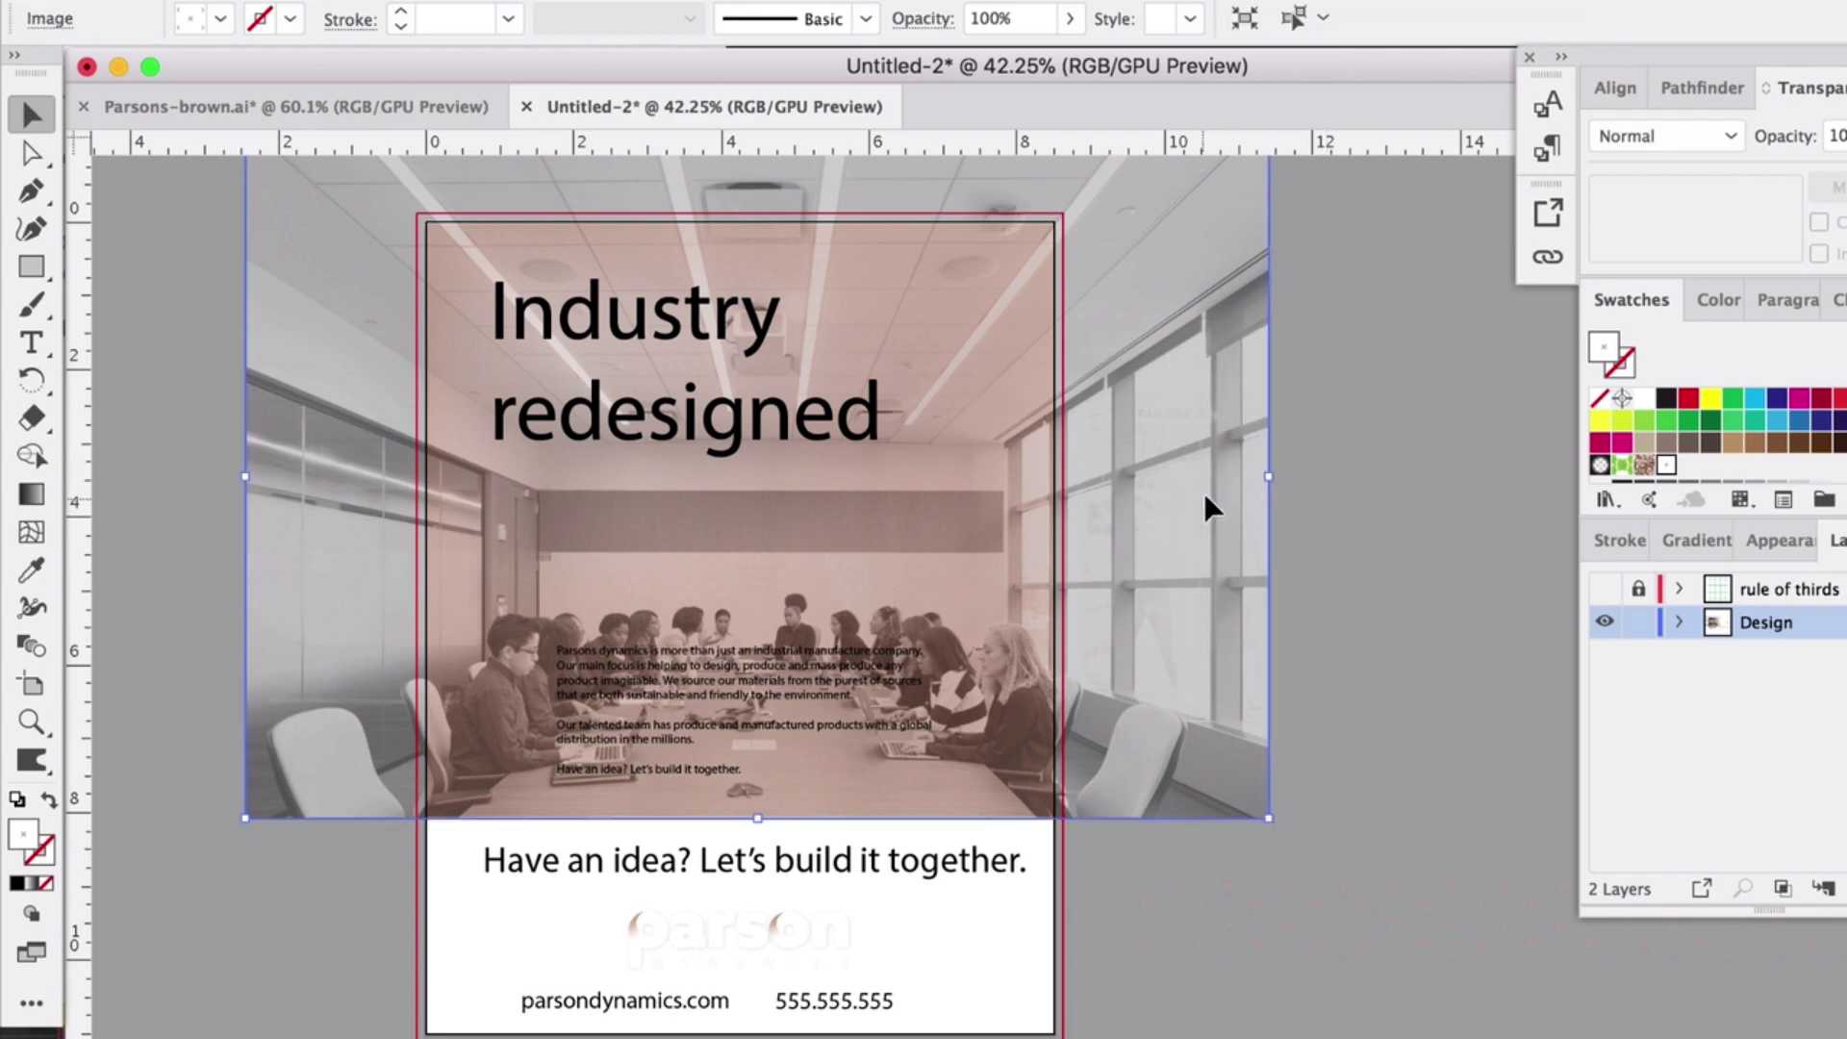
{"action": "left_click", "coordinate": [1776, 541]}
{"action": "left_click", "coordinate": [1699, 790]}
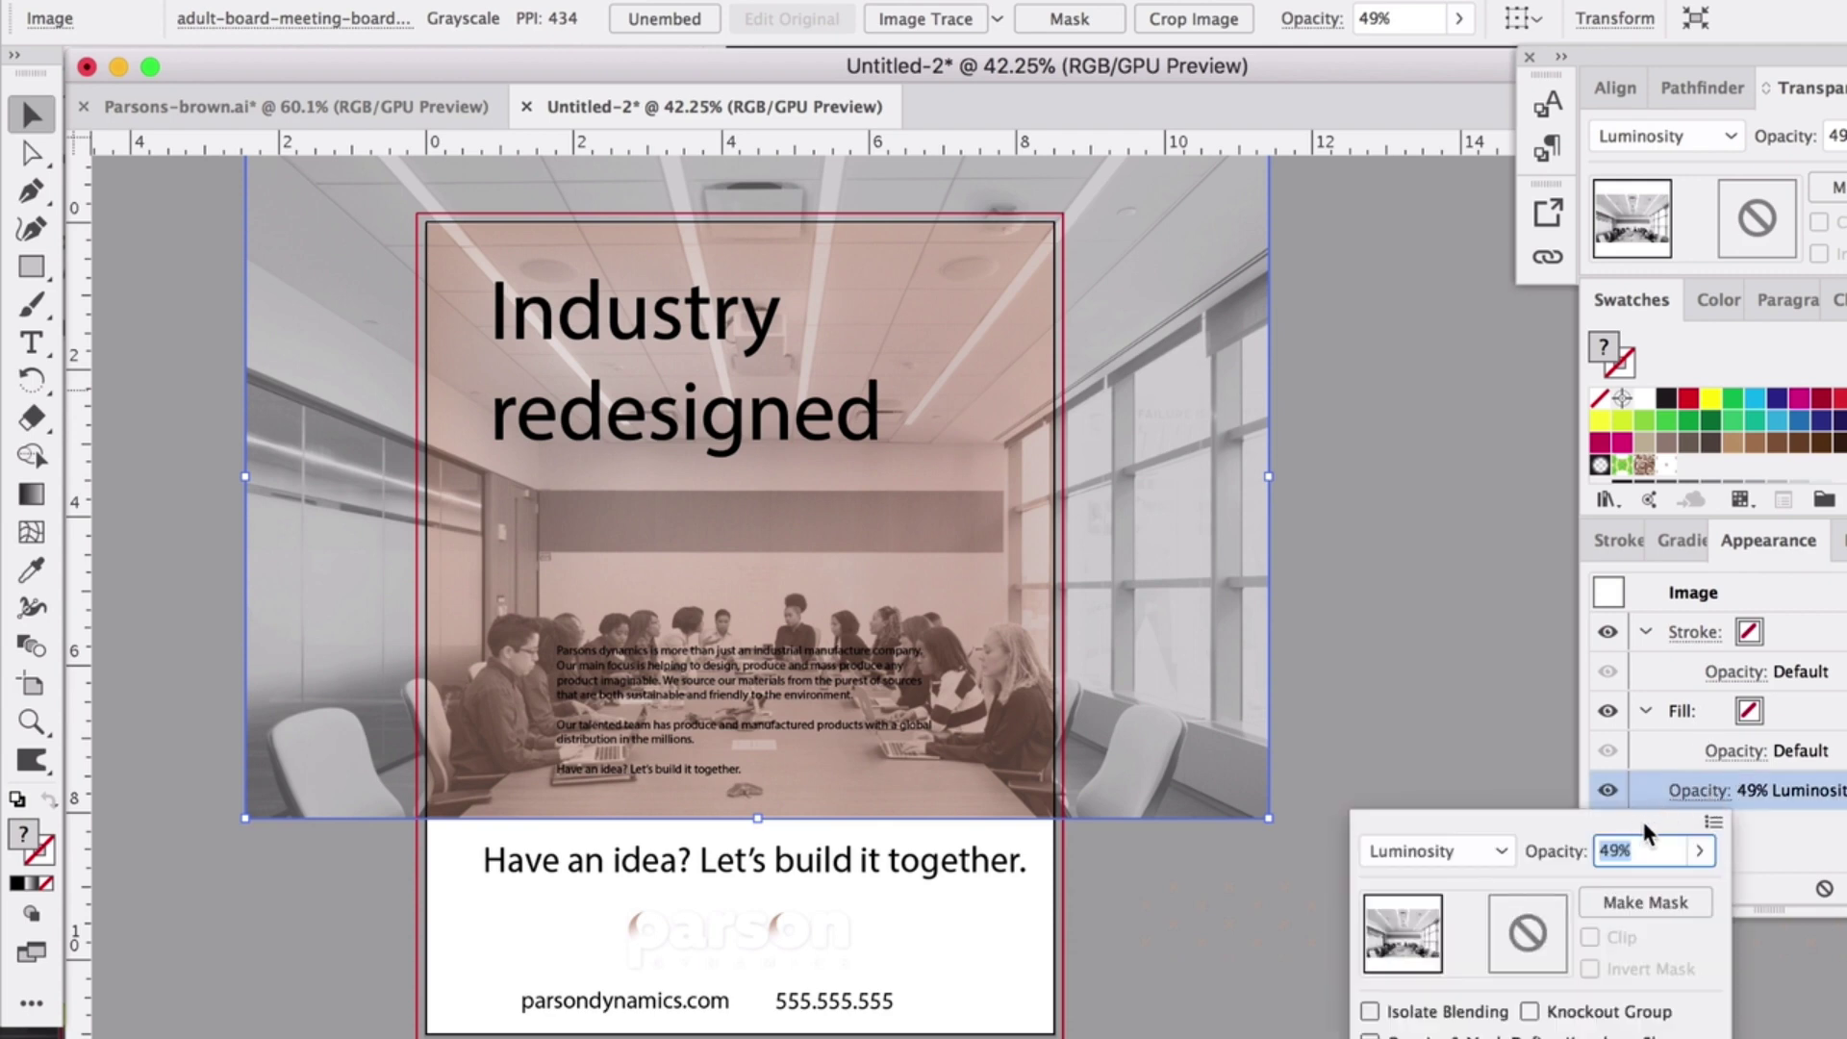
{"action": "left_click", "coordinate": [1700, 850]}
{"action": "left_click_drag", "start_coordinate": [1636, 889], "coordinate": [1720, 908]}
{"action": "left_click", "coordinate": [1433, 850]}
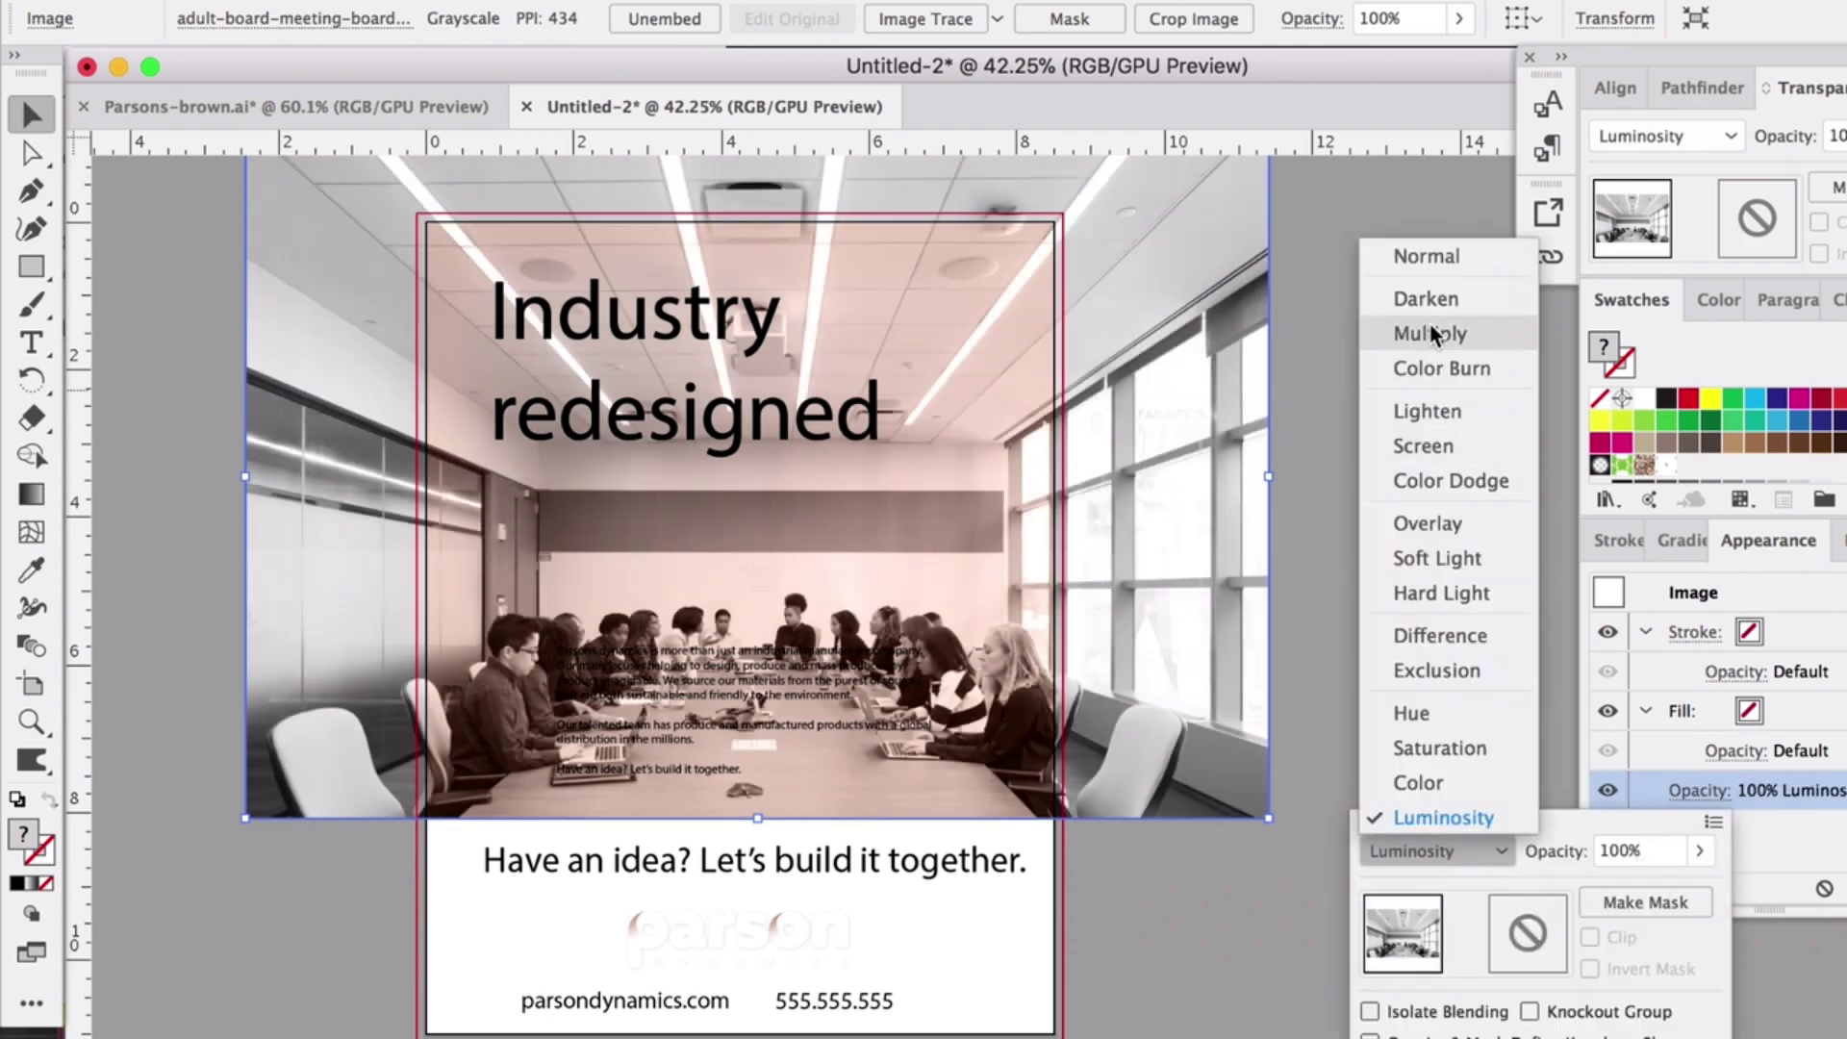
{"action": "left_click", "coordinate": [1423, 256]}
{"action": "left_click", "coordinate": [1319, 435]}
{"action": "left_click", "coordinate": [1314, 462]}
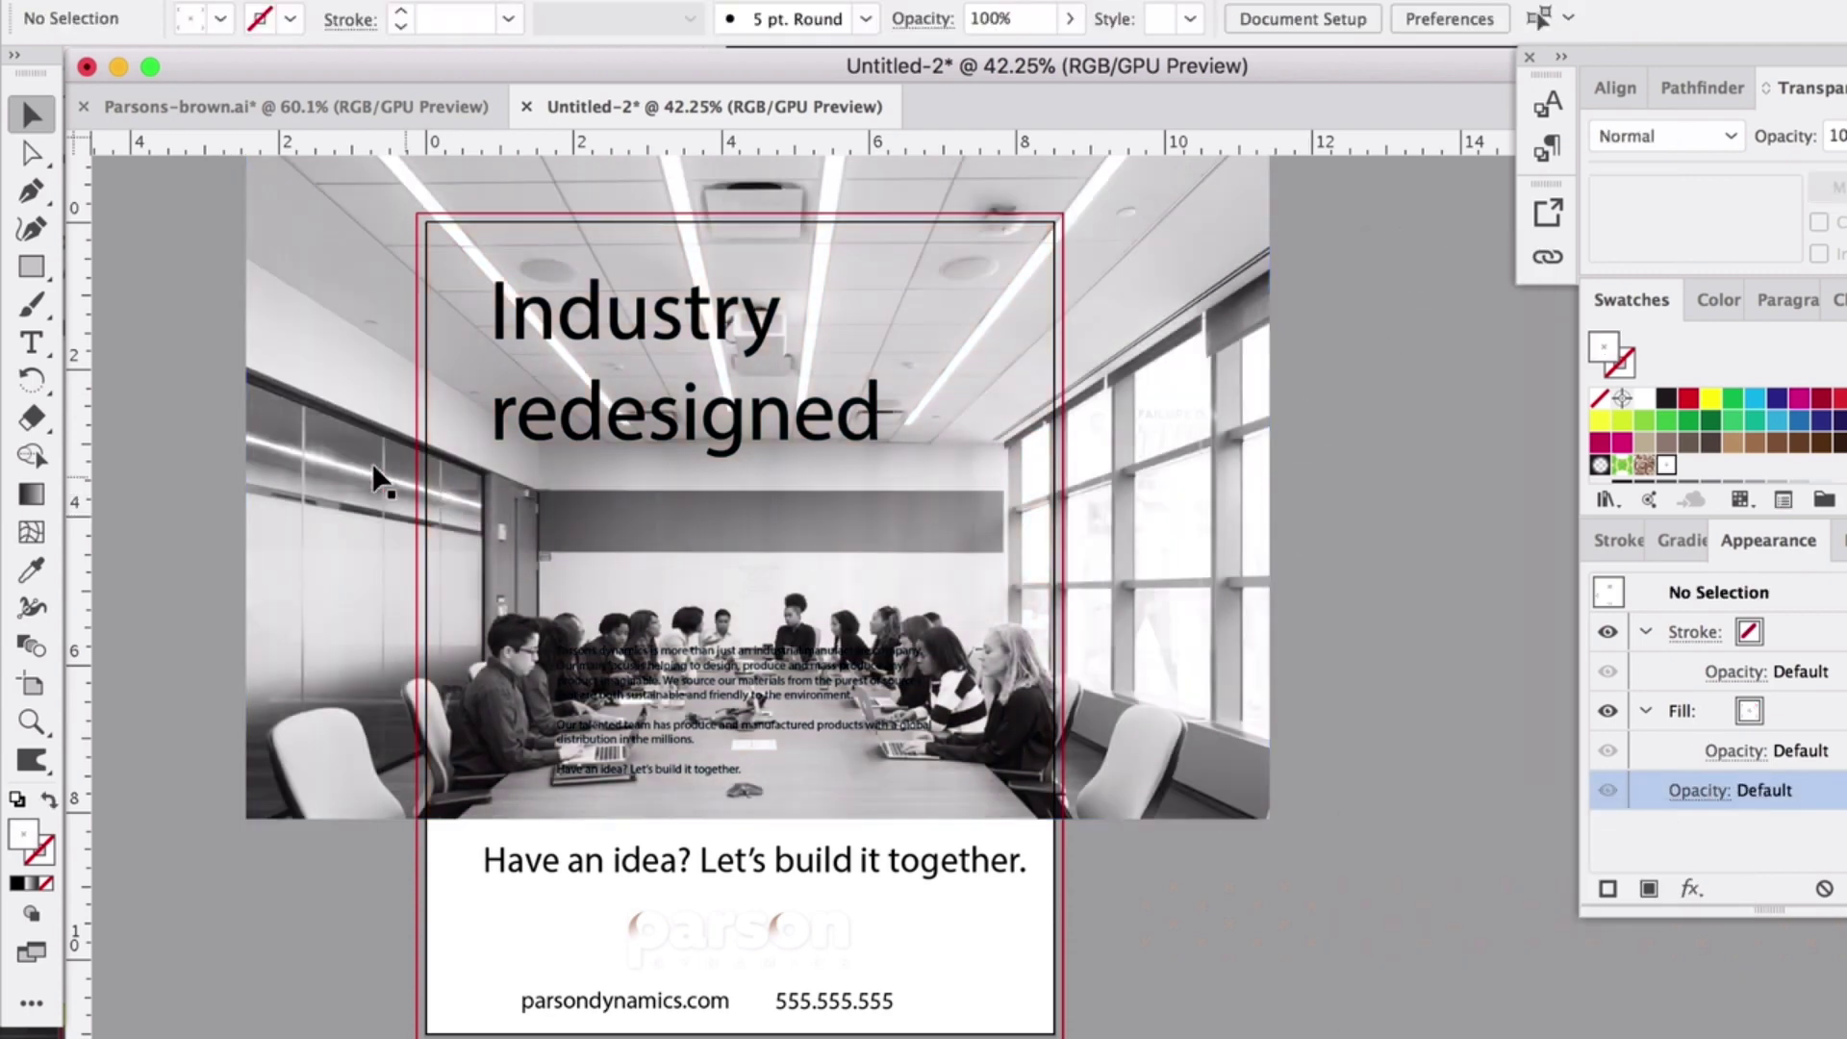
- Set the photo aside, try the dotted pattern rectangle stretched taller over the mesh, and park it off the page
{"action": "left_click_drag", "start_coordinate": [351, 474], "coordinate": [1189, 478]}
{"action": "left_click", "coordinate": [1241, 884]}
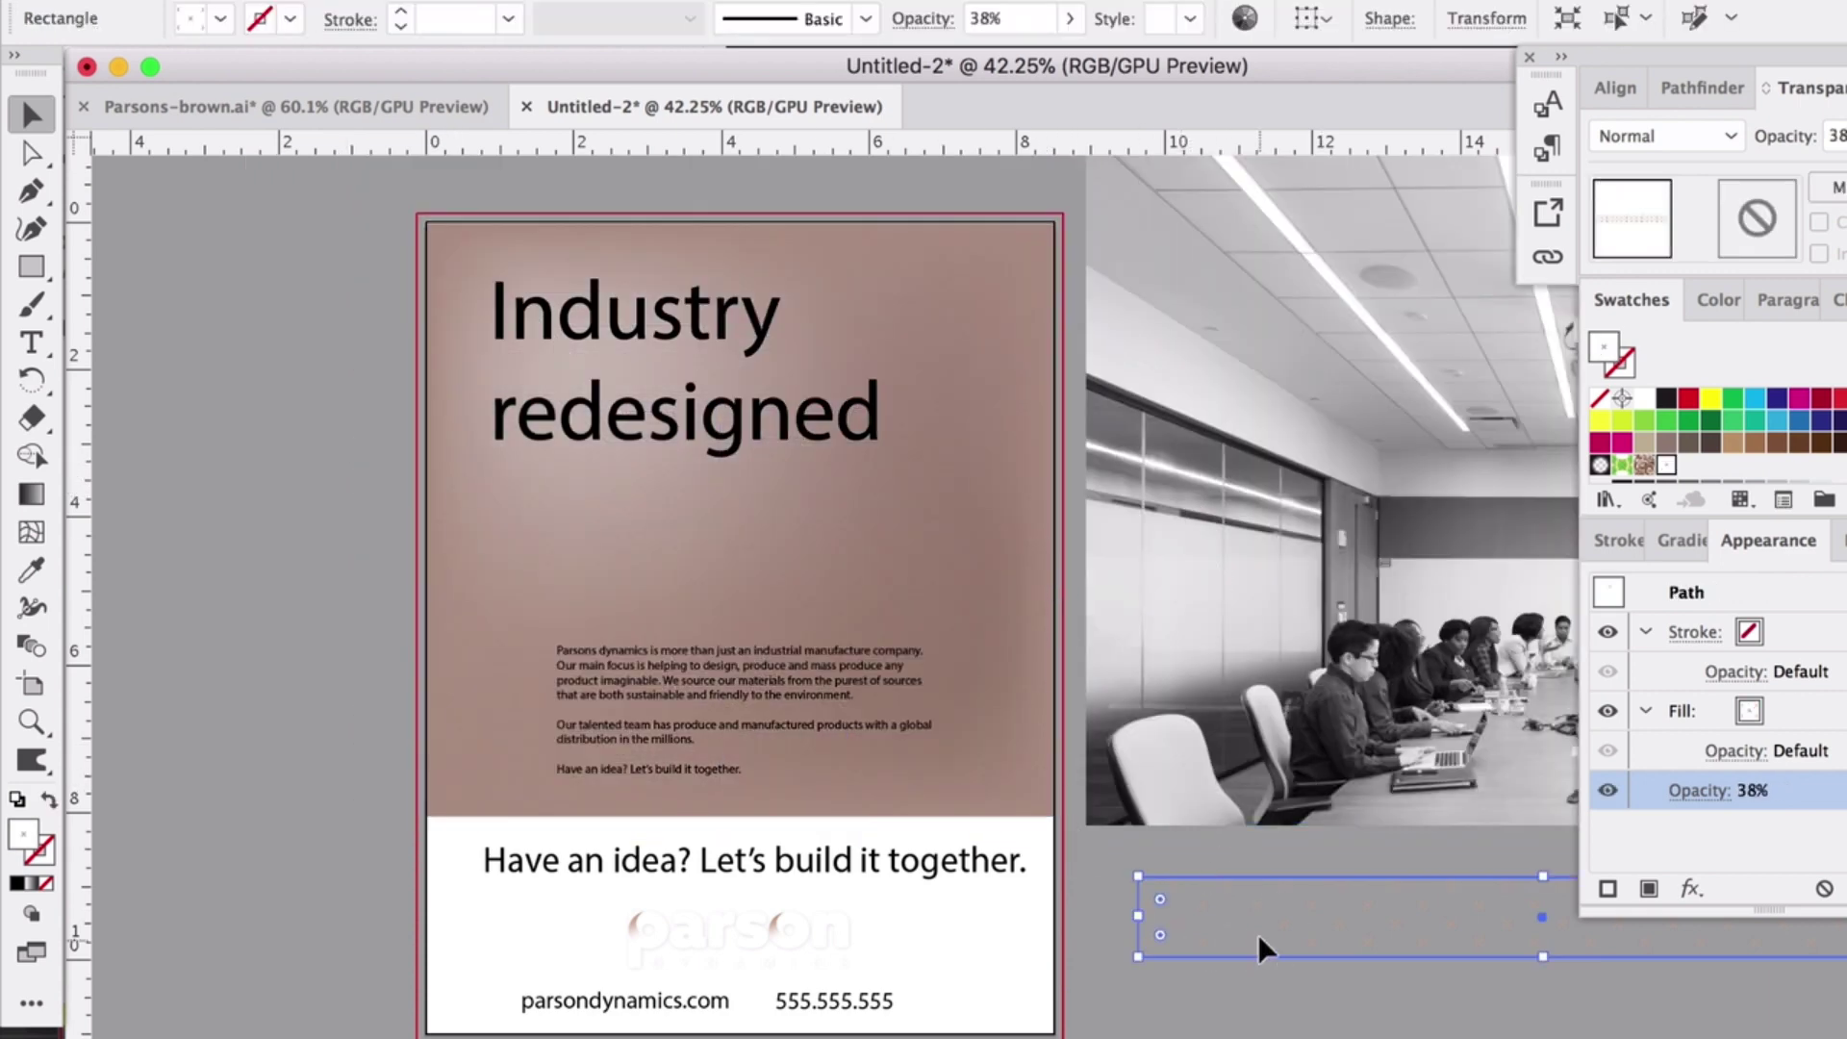
{"action": "left_click_drag", "start_coordinate": [1261, 932], "coordinate": [476, 555]}
{"action": "left_click_drag", "start_coordinate": [658, 592], "coordinate": [659, 782]}
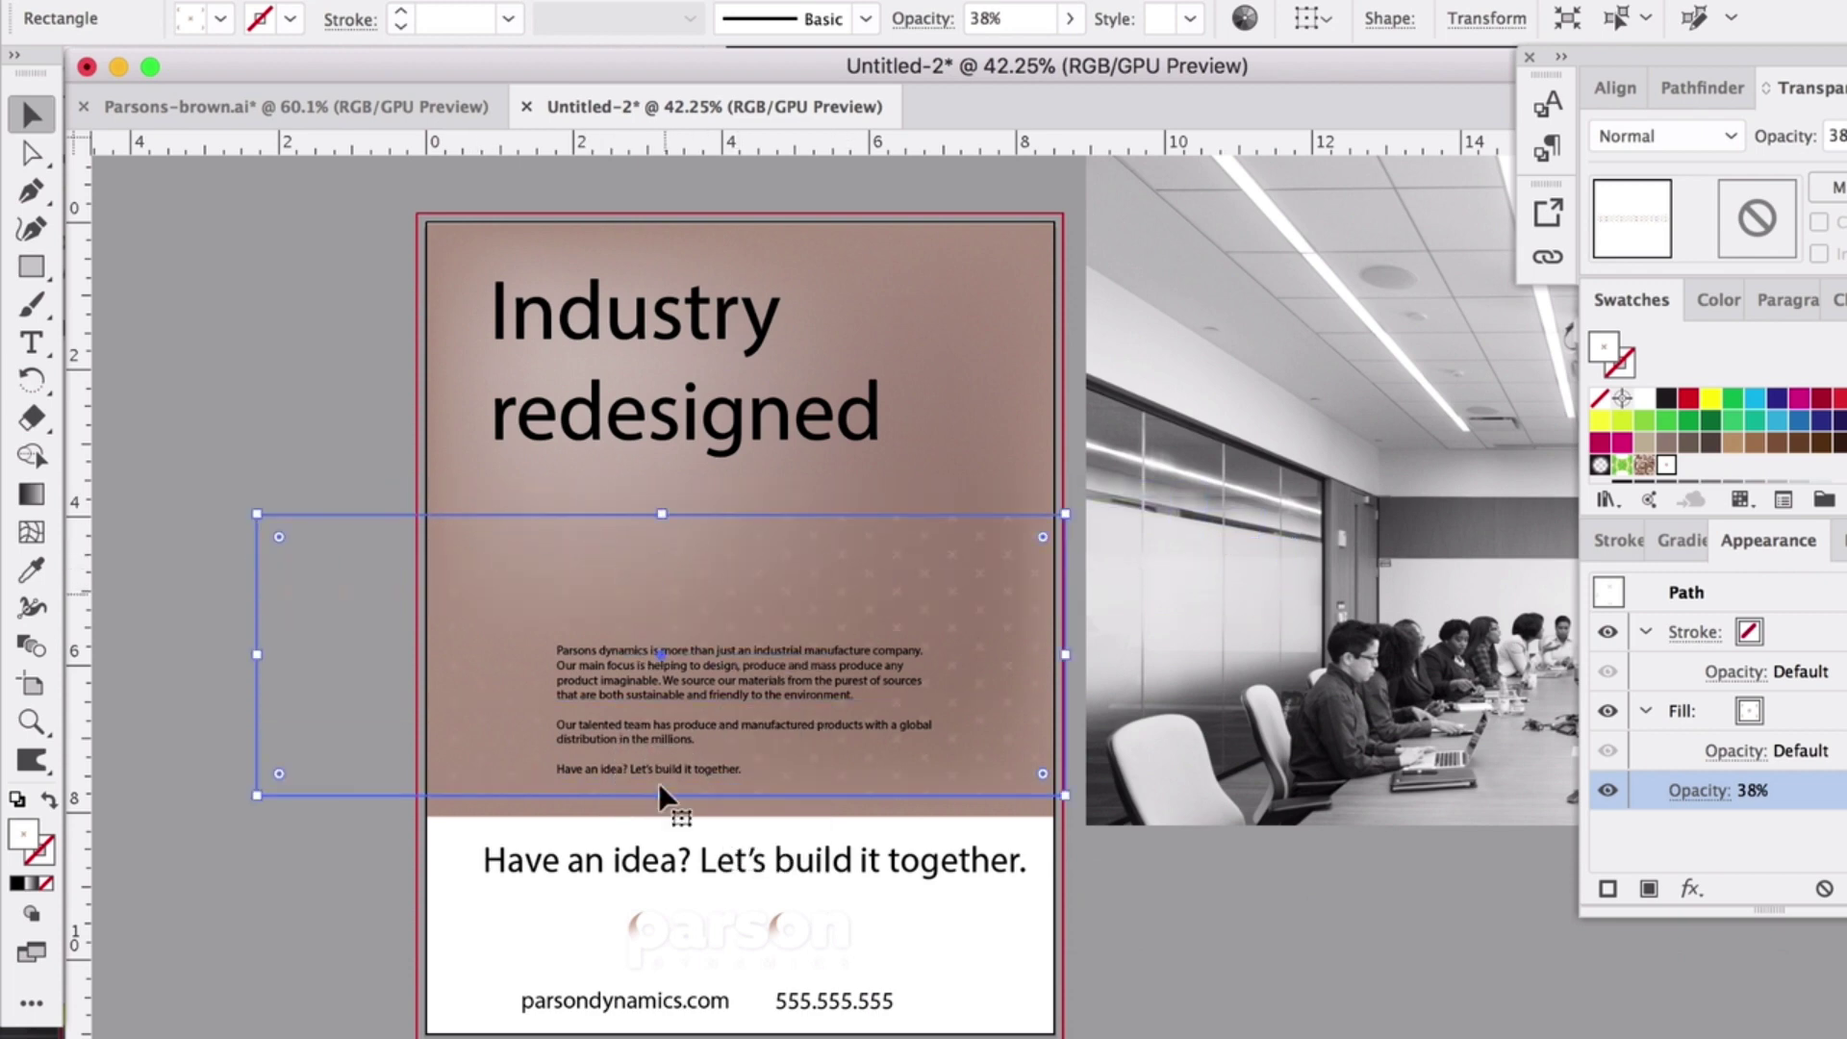
{"action": "left_click_drag", "start_coordinate": [990, 627], "coordinate": [266, 494]}
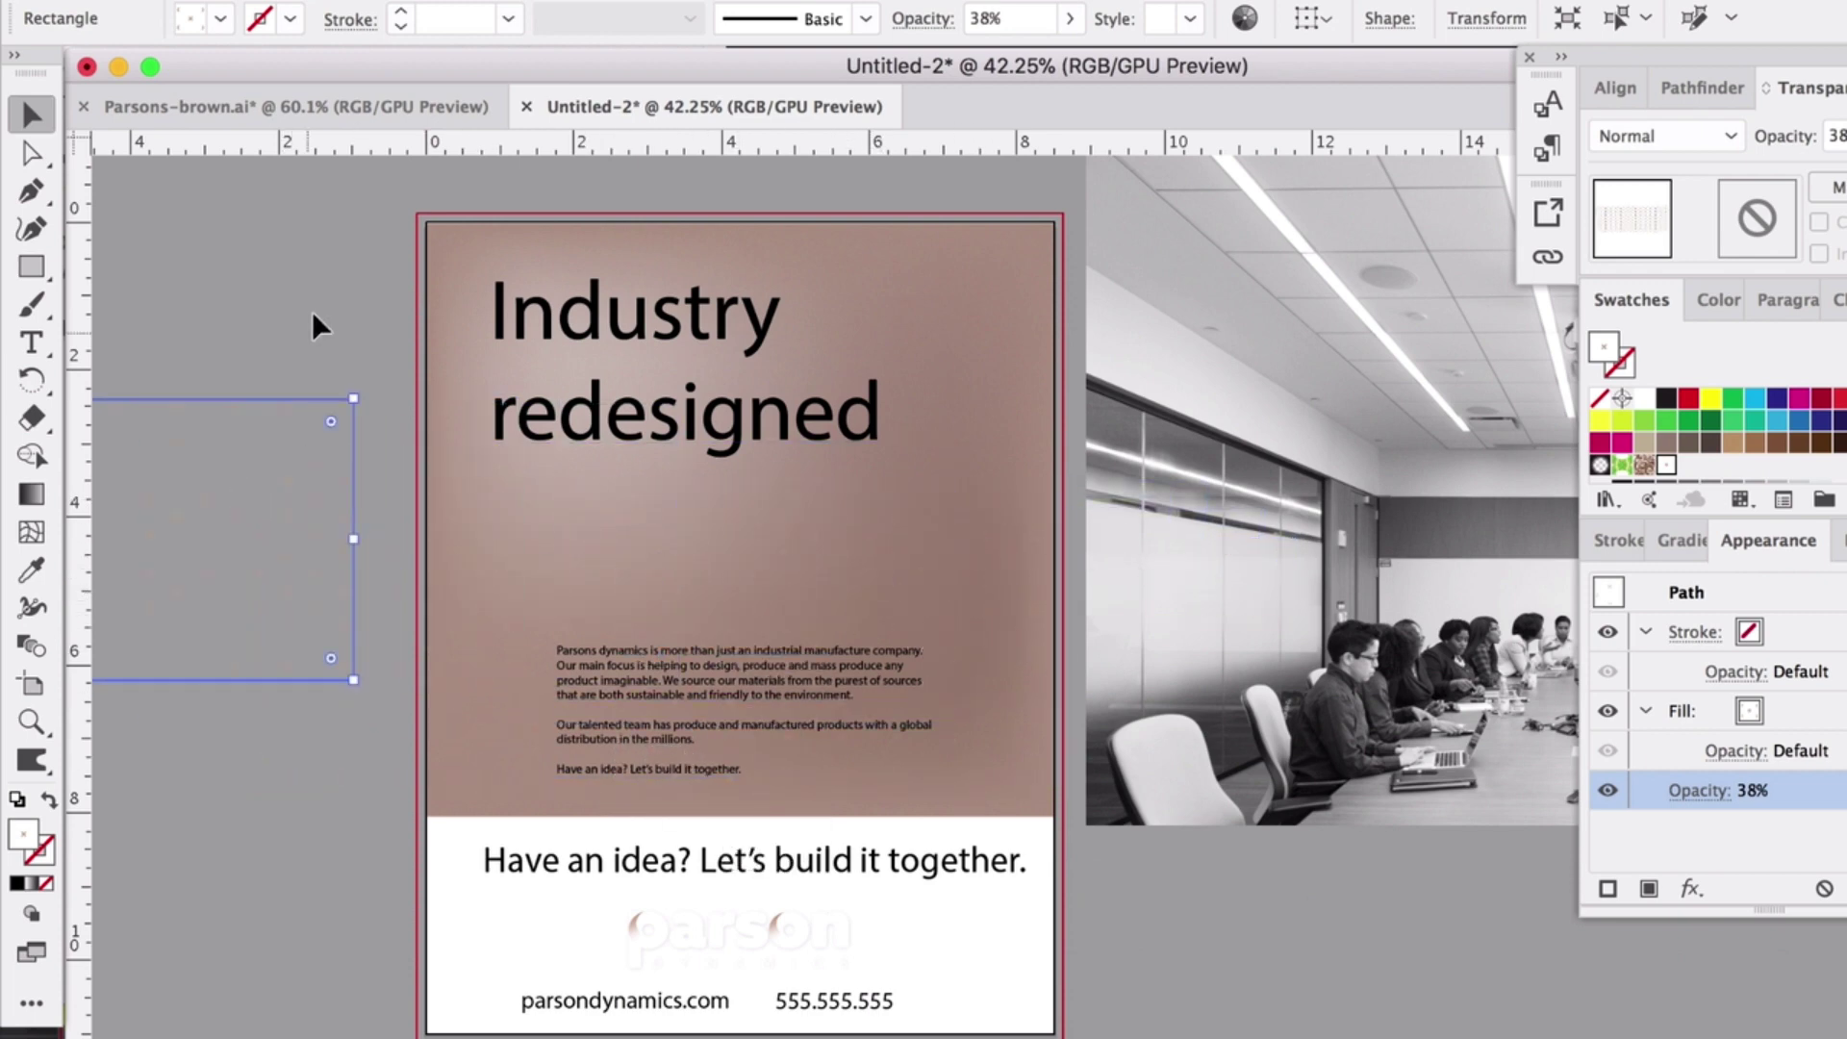
{"action": "left_click", "coordinate": [312, 310]}
- Scale the meeting photo down proportionally and place it over the mesh background behind the flyer's text
{"action": "scroll", "coordinate": [793, 654], "scroll_direction": "right", "scroll_amount": 3}
{"action": "left_click", "coordinate": [1232, 583]}
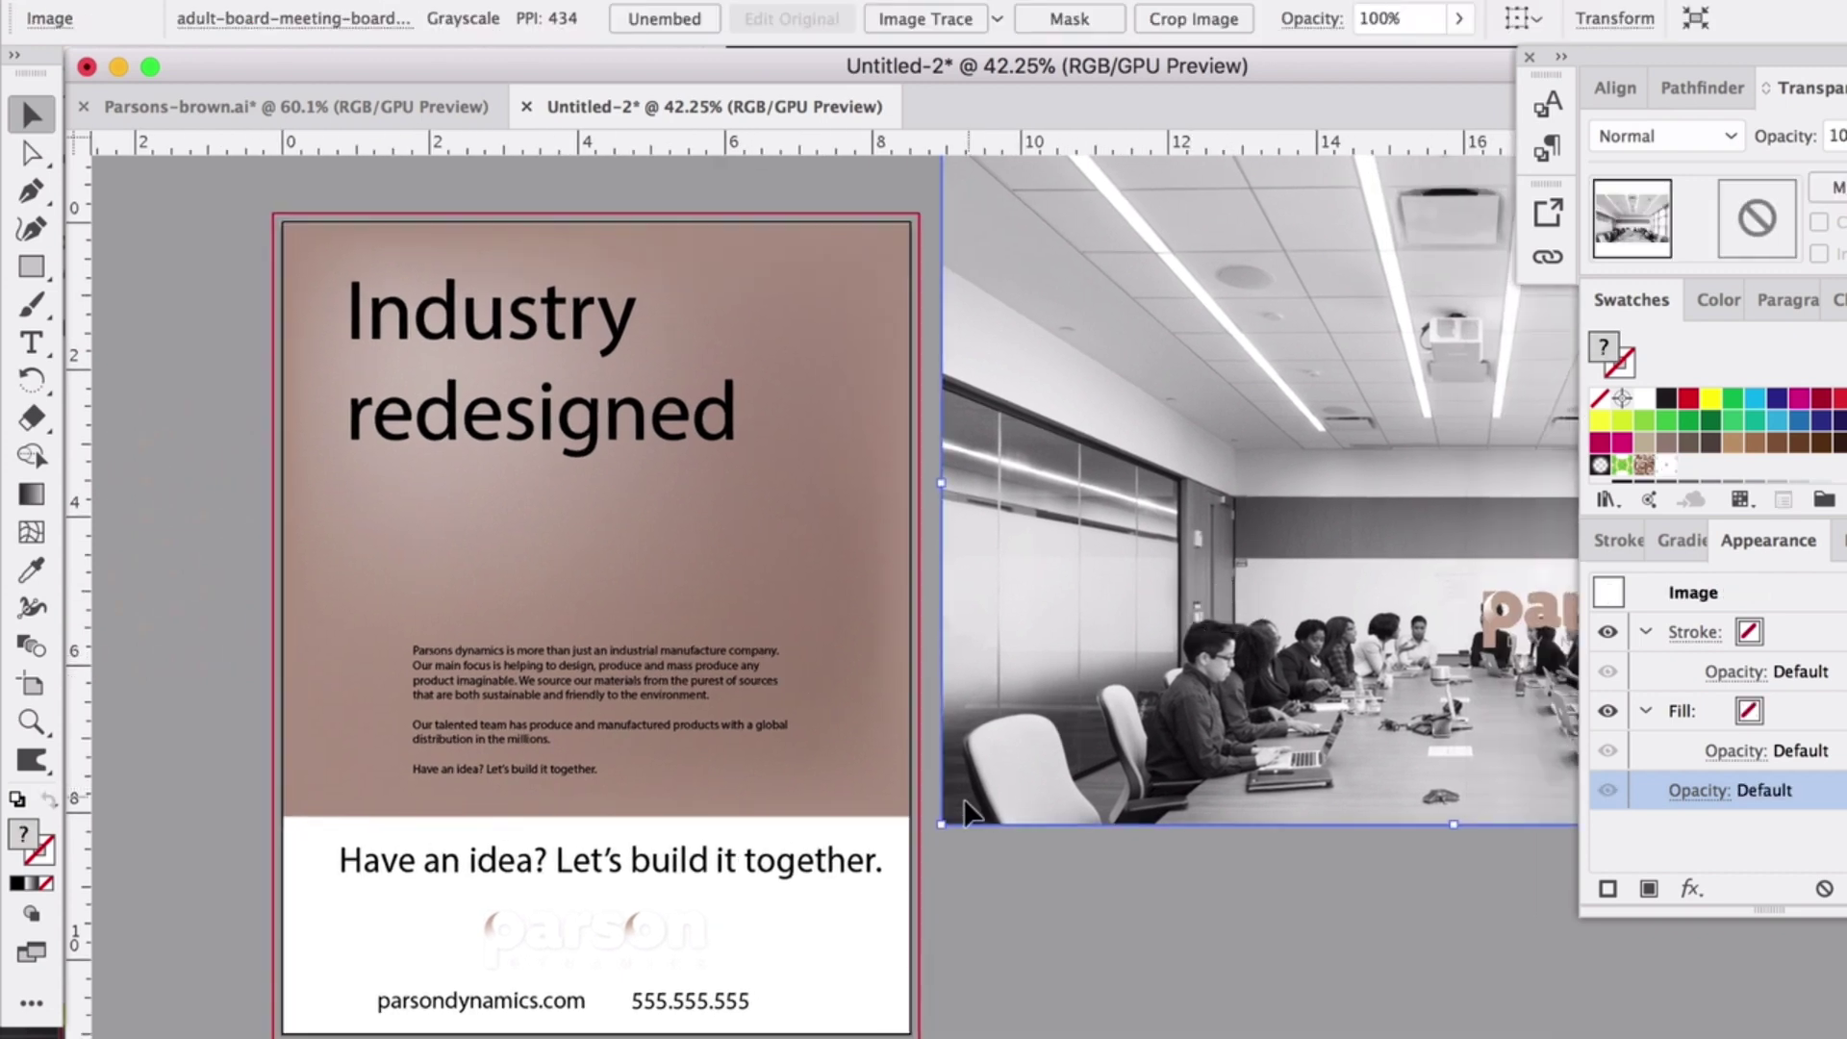
{"action": "left_click_drag", "start_coordinate": [943, 824], "coordinate": [1084, 734]}
{"action": "left_click_drag", "start_coordinate": [1268, 645], "coordinate": [578, 550]}
{"action": "left_click", "coordinate": [581, 654]}
{"action": "key", "text": "super+z"}
{"action": "left_click", "coordinate": [1255, 806]}
- Move the company description up directly under the heading, and shift the "Industry redesigned" heading slightly right
{"action": "left_click", "coordinate": [540, 658]}
{"action": "left_click_drag", "start_coordinate": [541, 658], "coordinate": [545, 500]}
{"action": "left_click_drag", "start_coordinate": [442, 297], "coordinate": [491, 296]}
{"action": "left_click", "coordinate": [1153, 408]}
{"action": "scroll", "coordinate": [1023, 749], "scroll_direction": "left", "scroll_amount": 1}
{"action": "scroll", "coordinate": [1024, 758], "scroll_direction": "down", "scroll_amount": 1}
{"action": "scroll", "coordinate": [1023, 758], "scroll_direction": "left", "scroll_amount": 1}
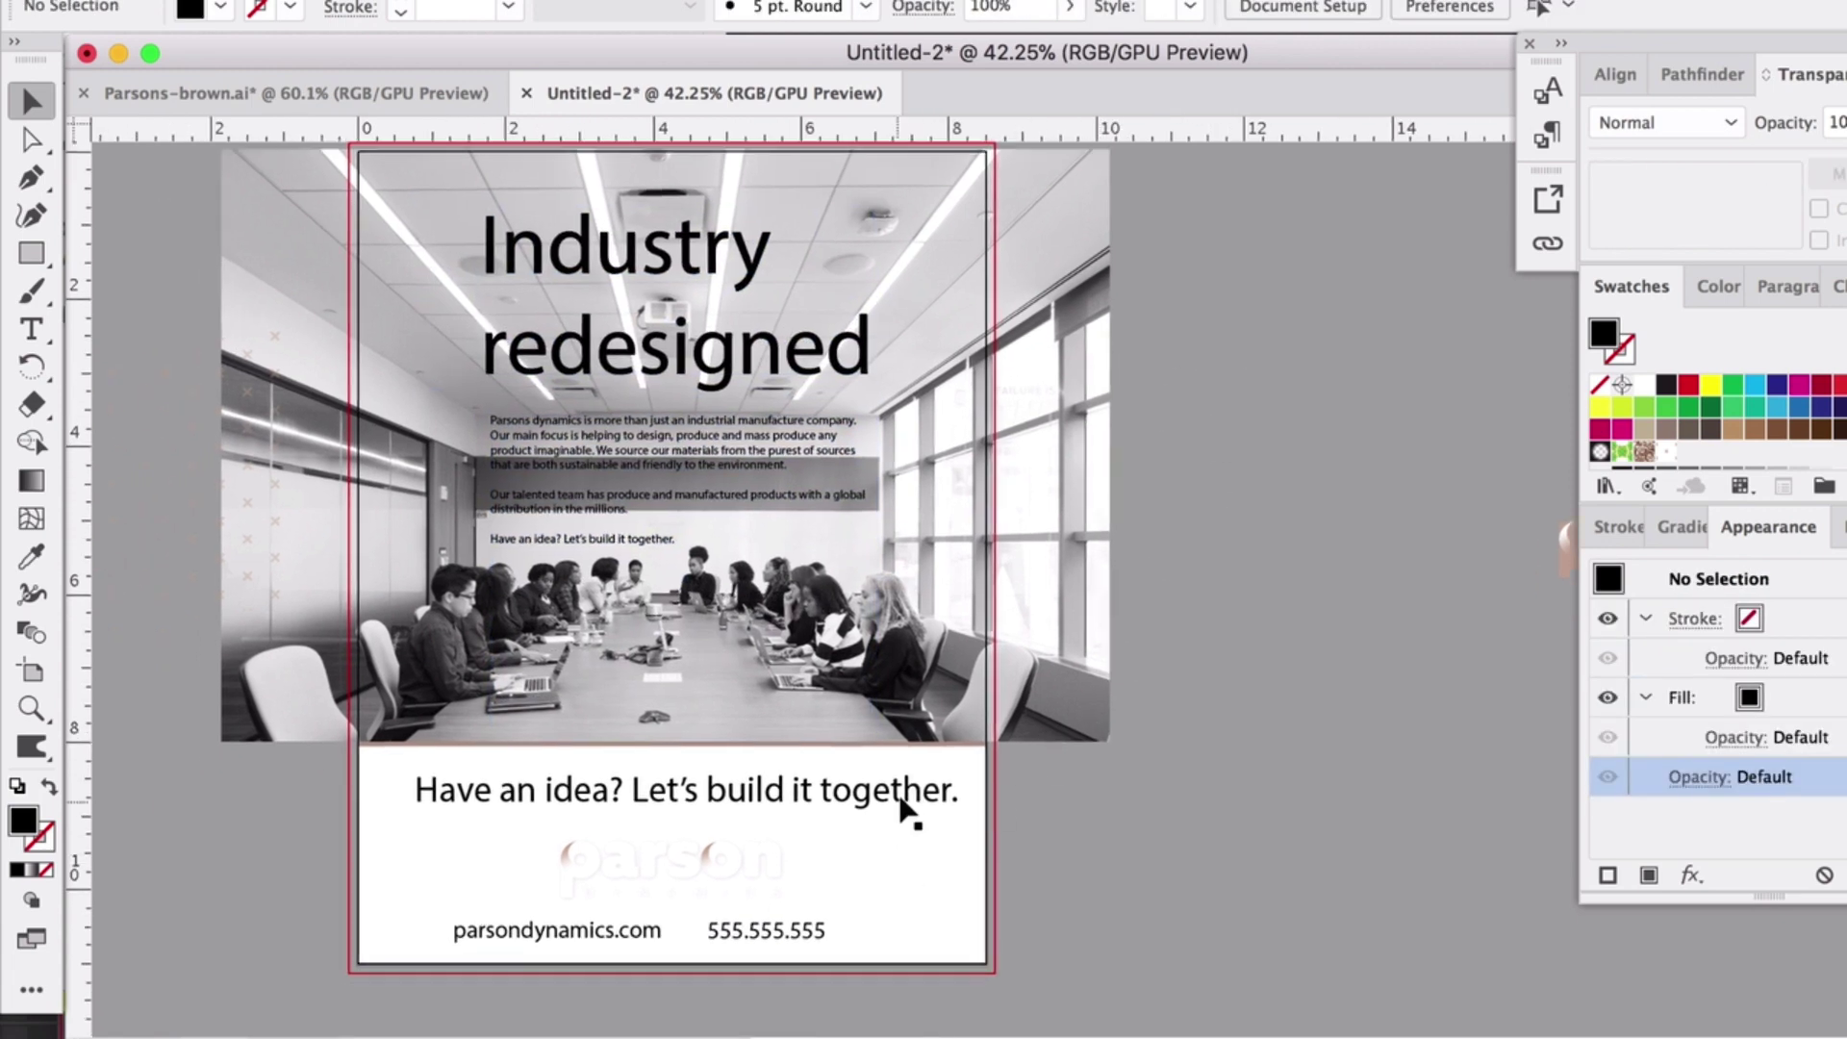
- Reduce the "Have an idea?" tagline to 32.57 pt and draw a black band across the full bleed width just below the photo
{"action": "left_click", "coordinate": [907, 796]}
{"action": "left_click_drag", "start_coordinate": [856, 803], "coordinate": [874, 794]}
{"action": "key", "text": "m"}
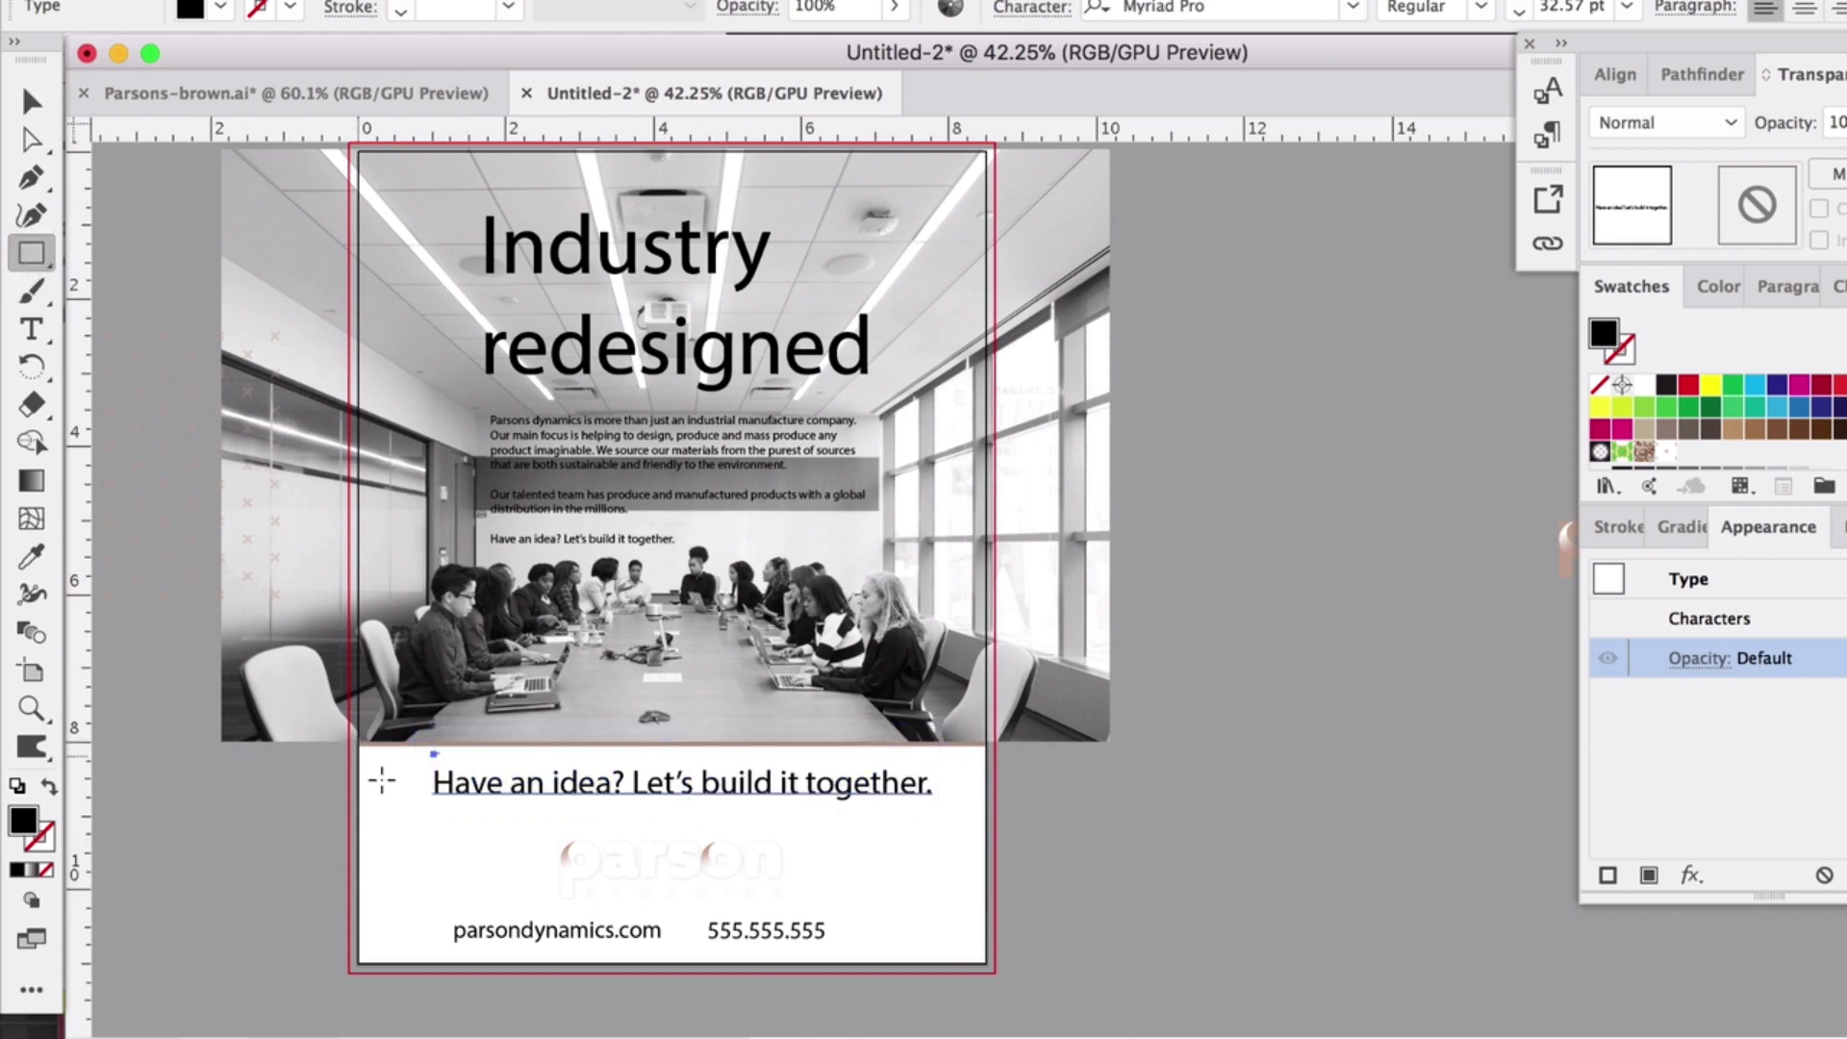
{"action": "scroll", "coordinate": [382, 781], "scroll_direction": "up", "scroll_amount": 3}
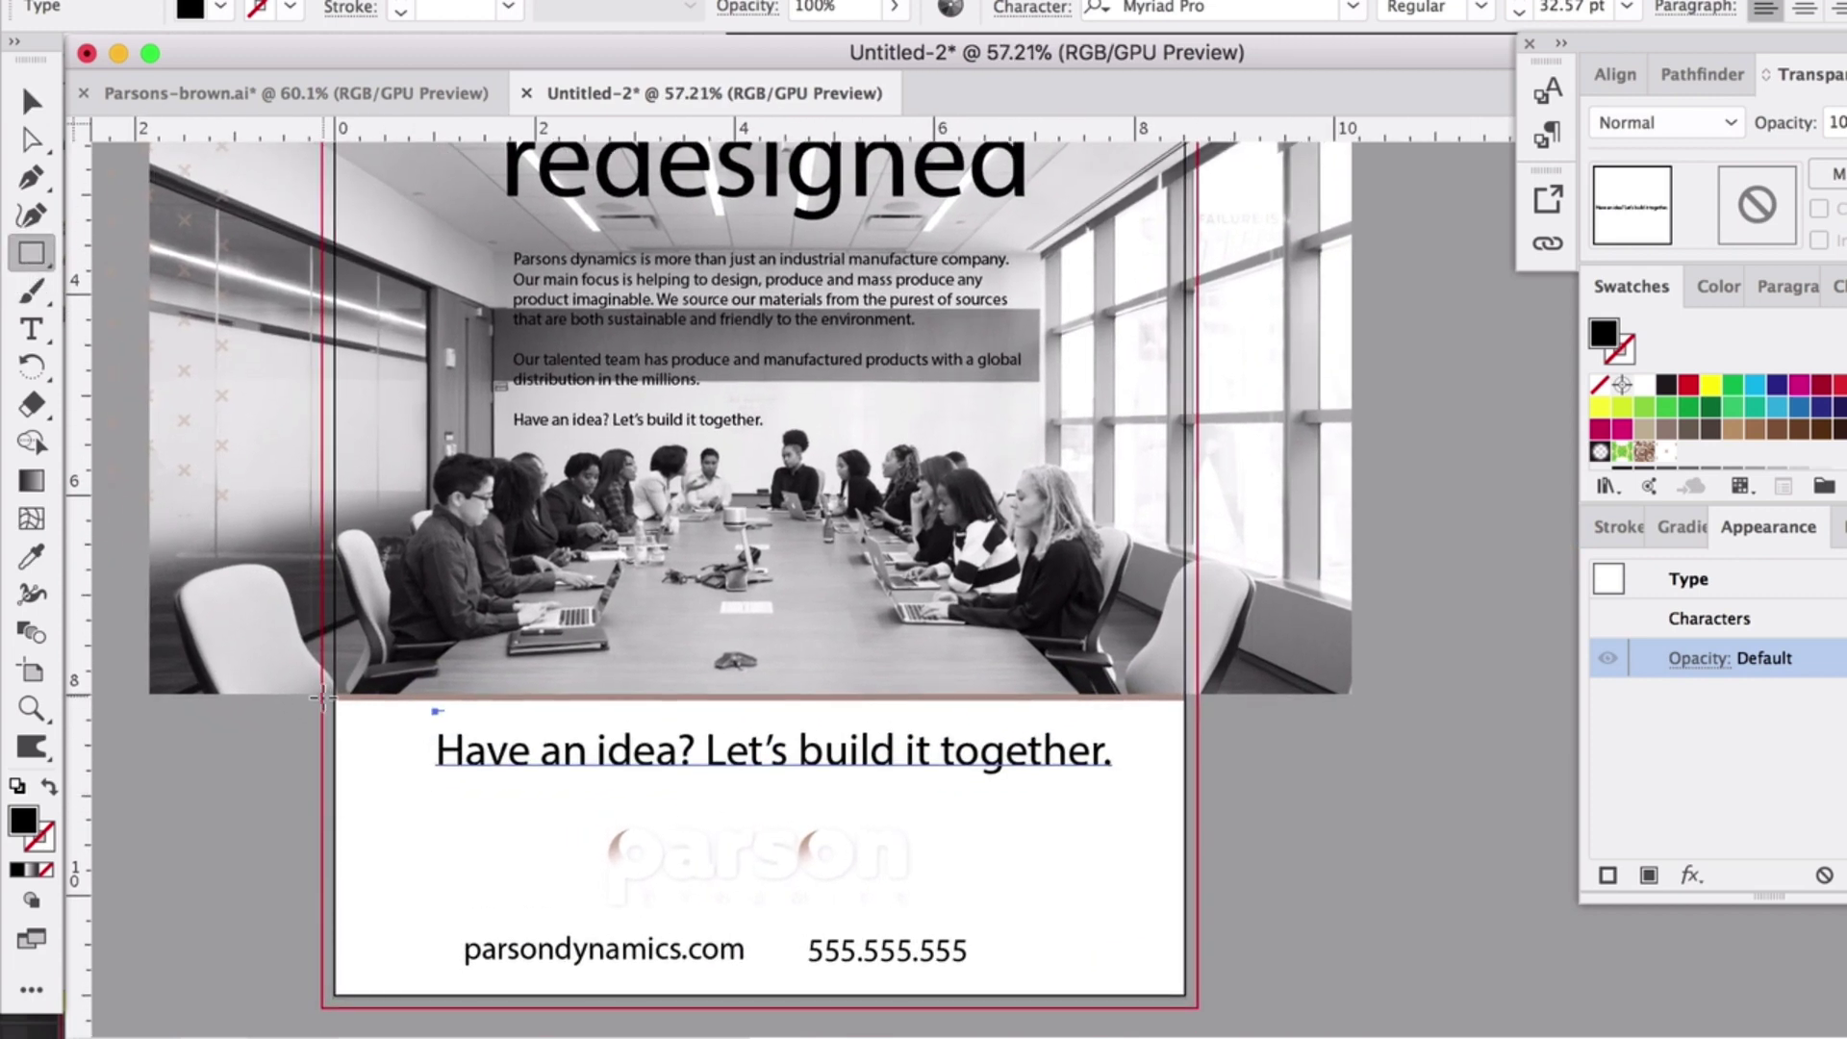
{"action": "left_click_drag", "start_coordinate": [321, 693], "coordinate": [1200, 802]}
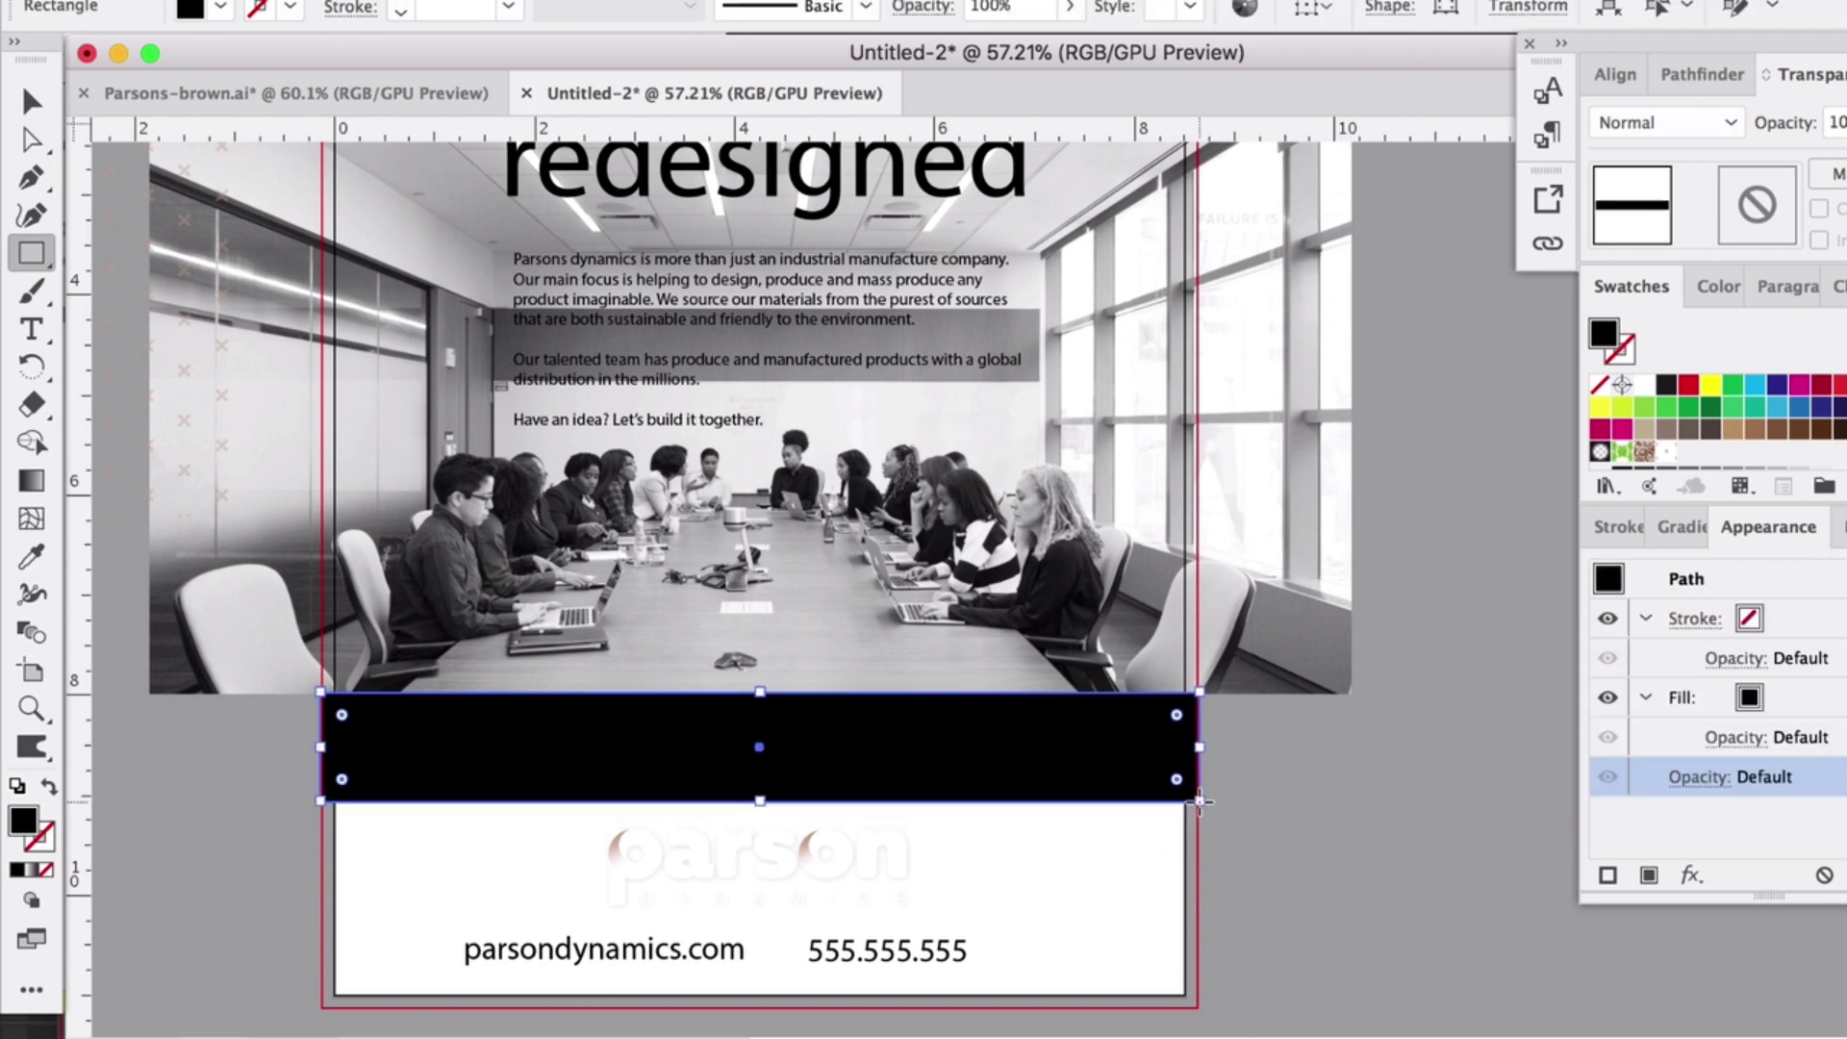
- Send the black band behind the "Have an idea?" tagline and colour the tagline white
{"action": "key", "text": "v"}
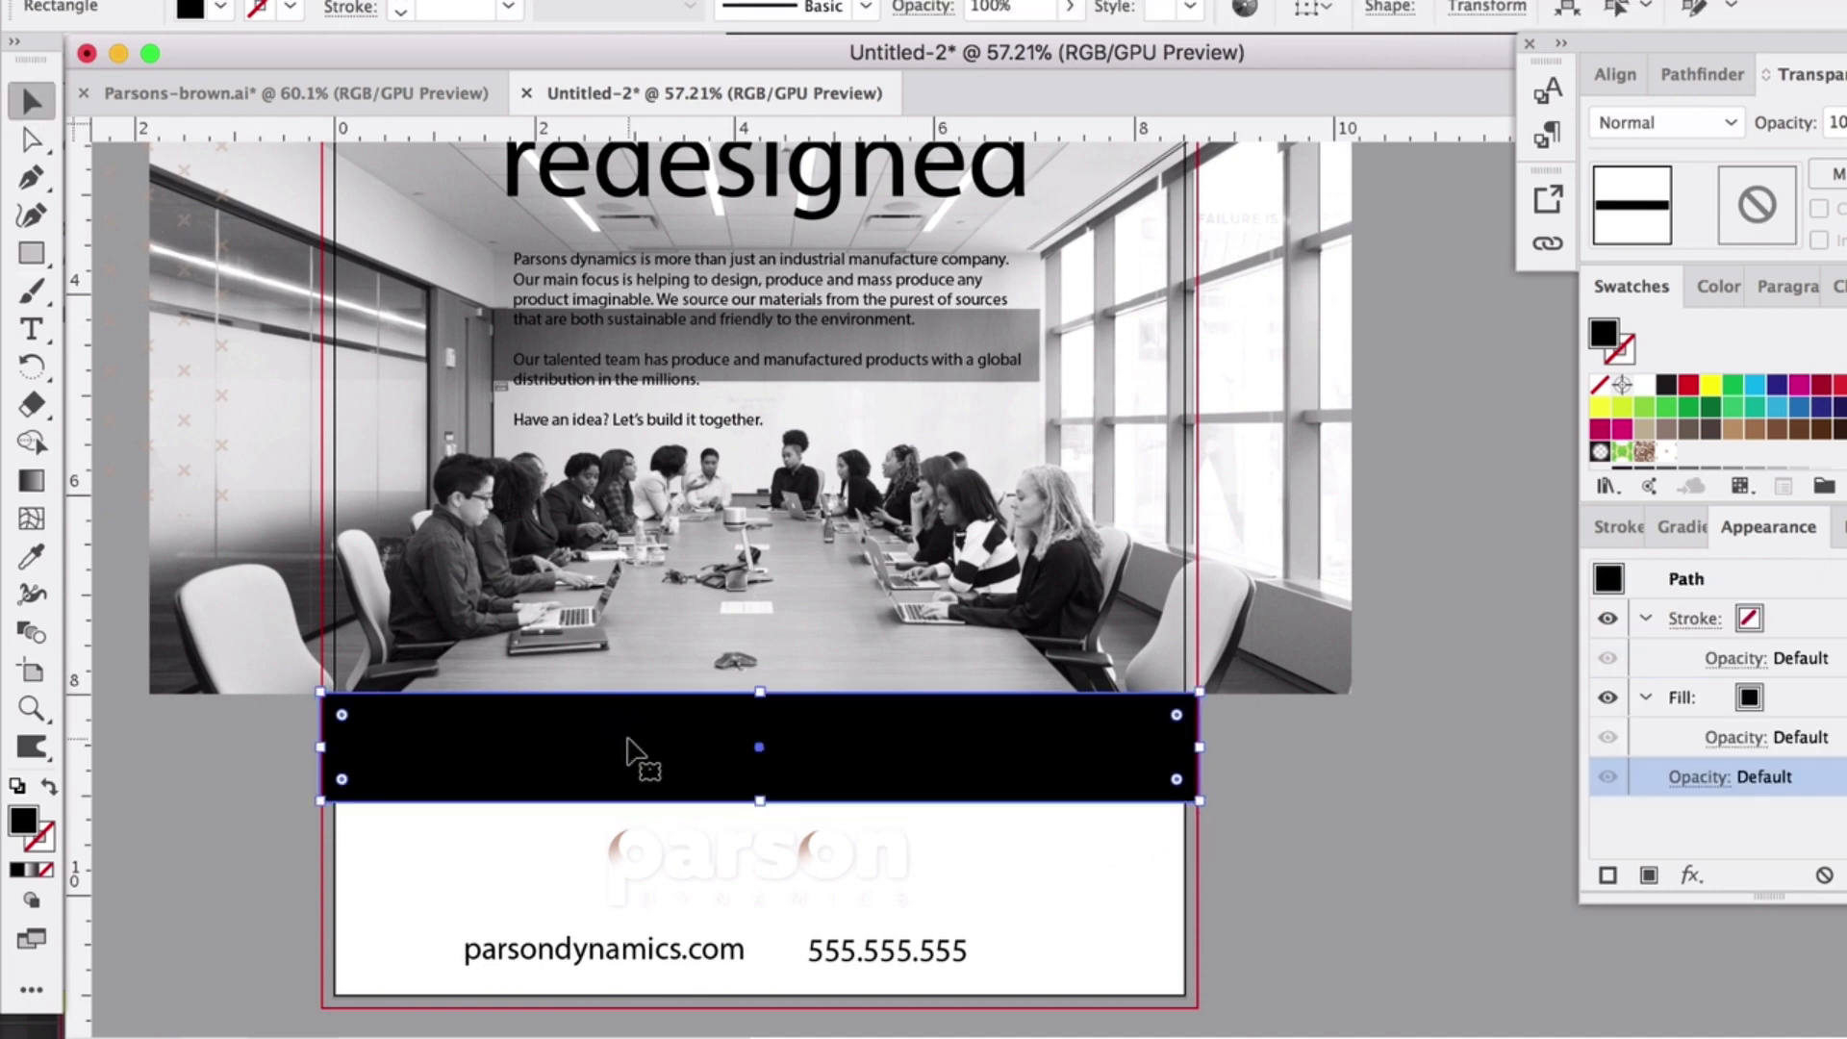
{"action": "left_click_drag", "start_coordinate": [627, 751], "coordinate": [633, 749]}
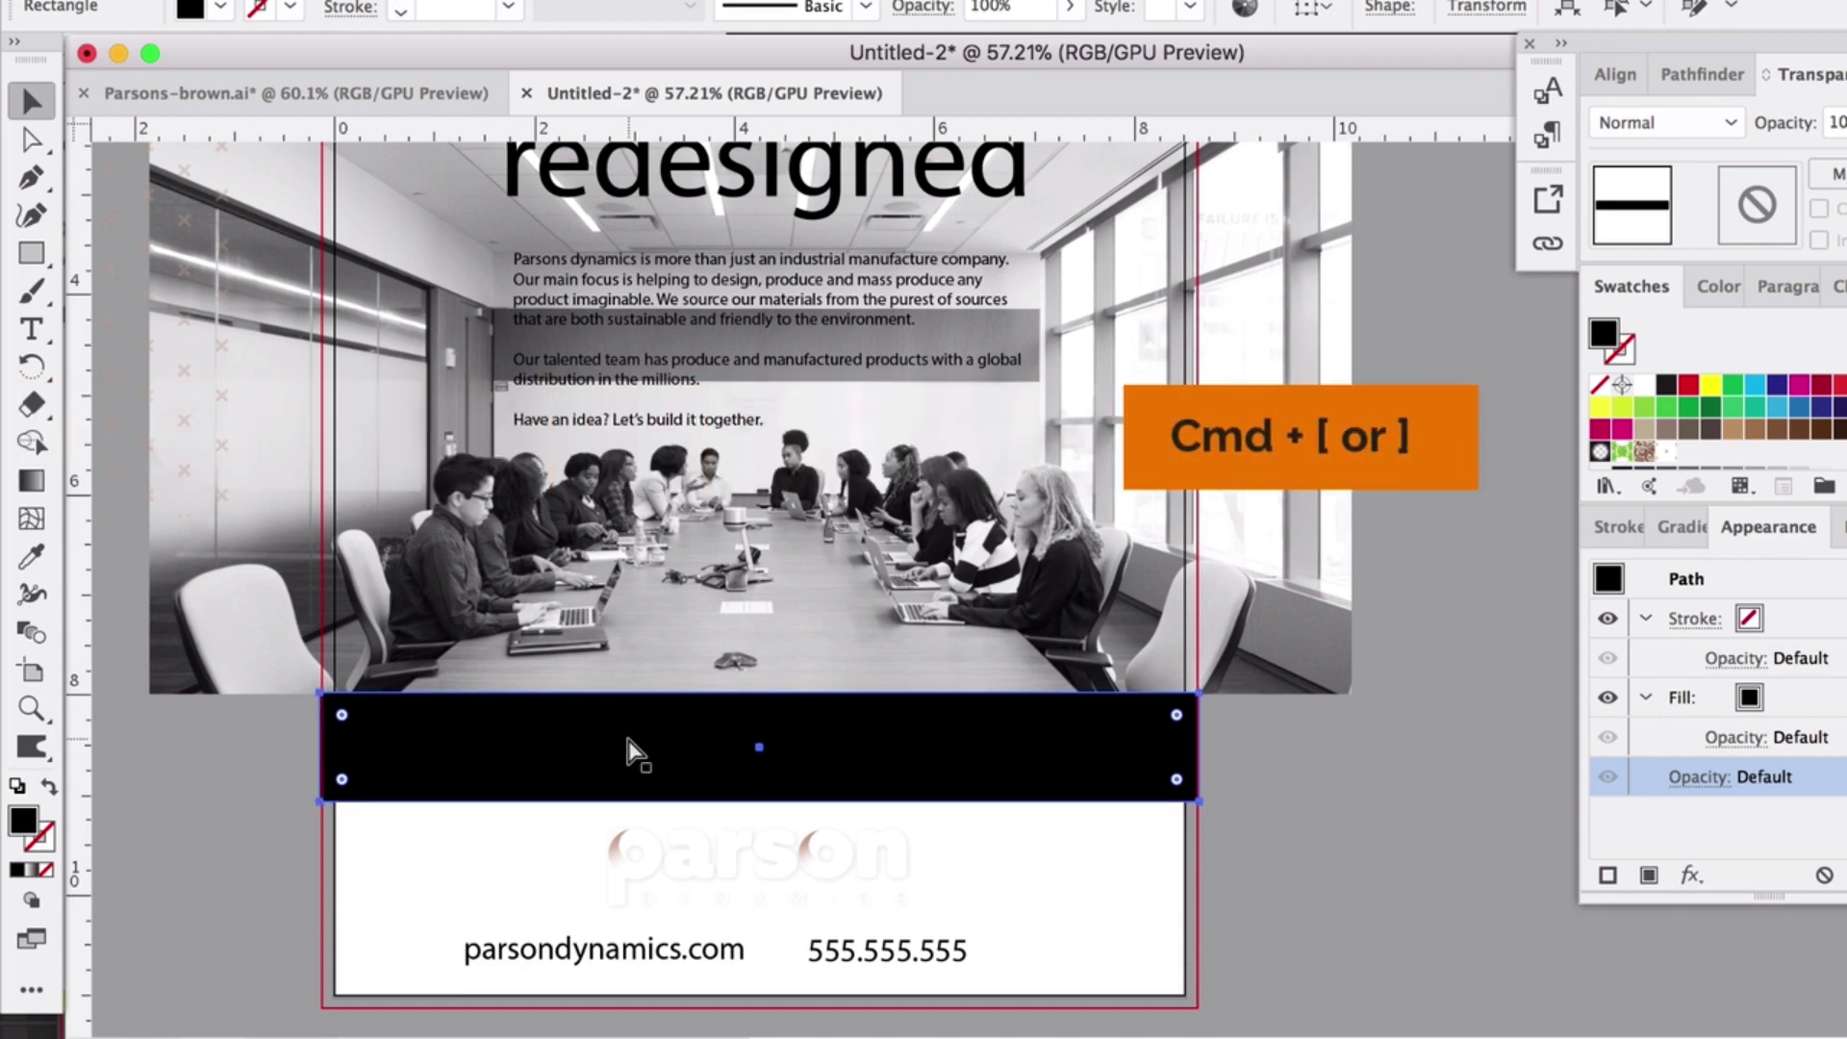
{"action": "left_click", "coordinate": [757, 784]}
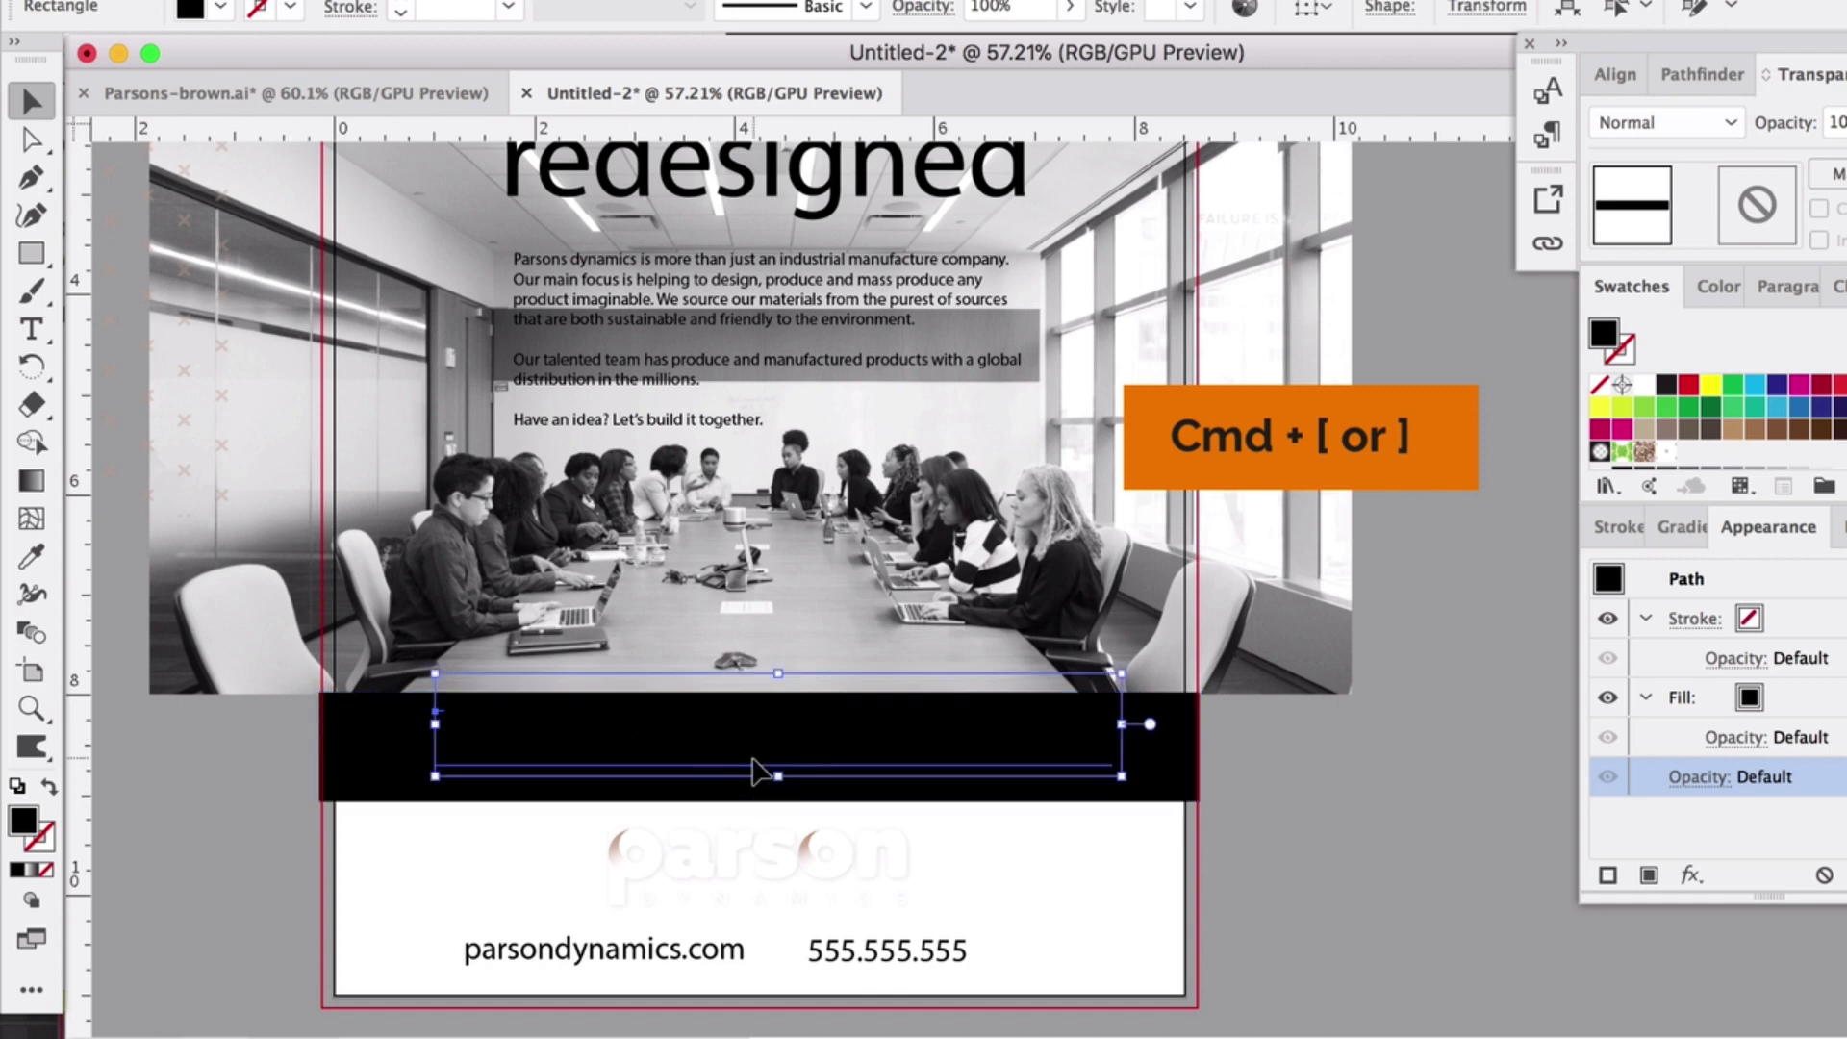
{"action": "left_click", "coordinate": [1648, 387]}
{"action": "left_click", "coordinate": [1432, 750]}
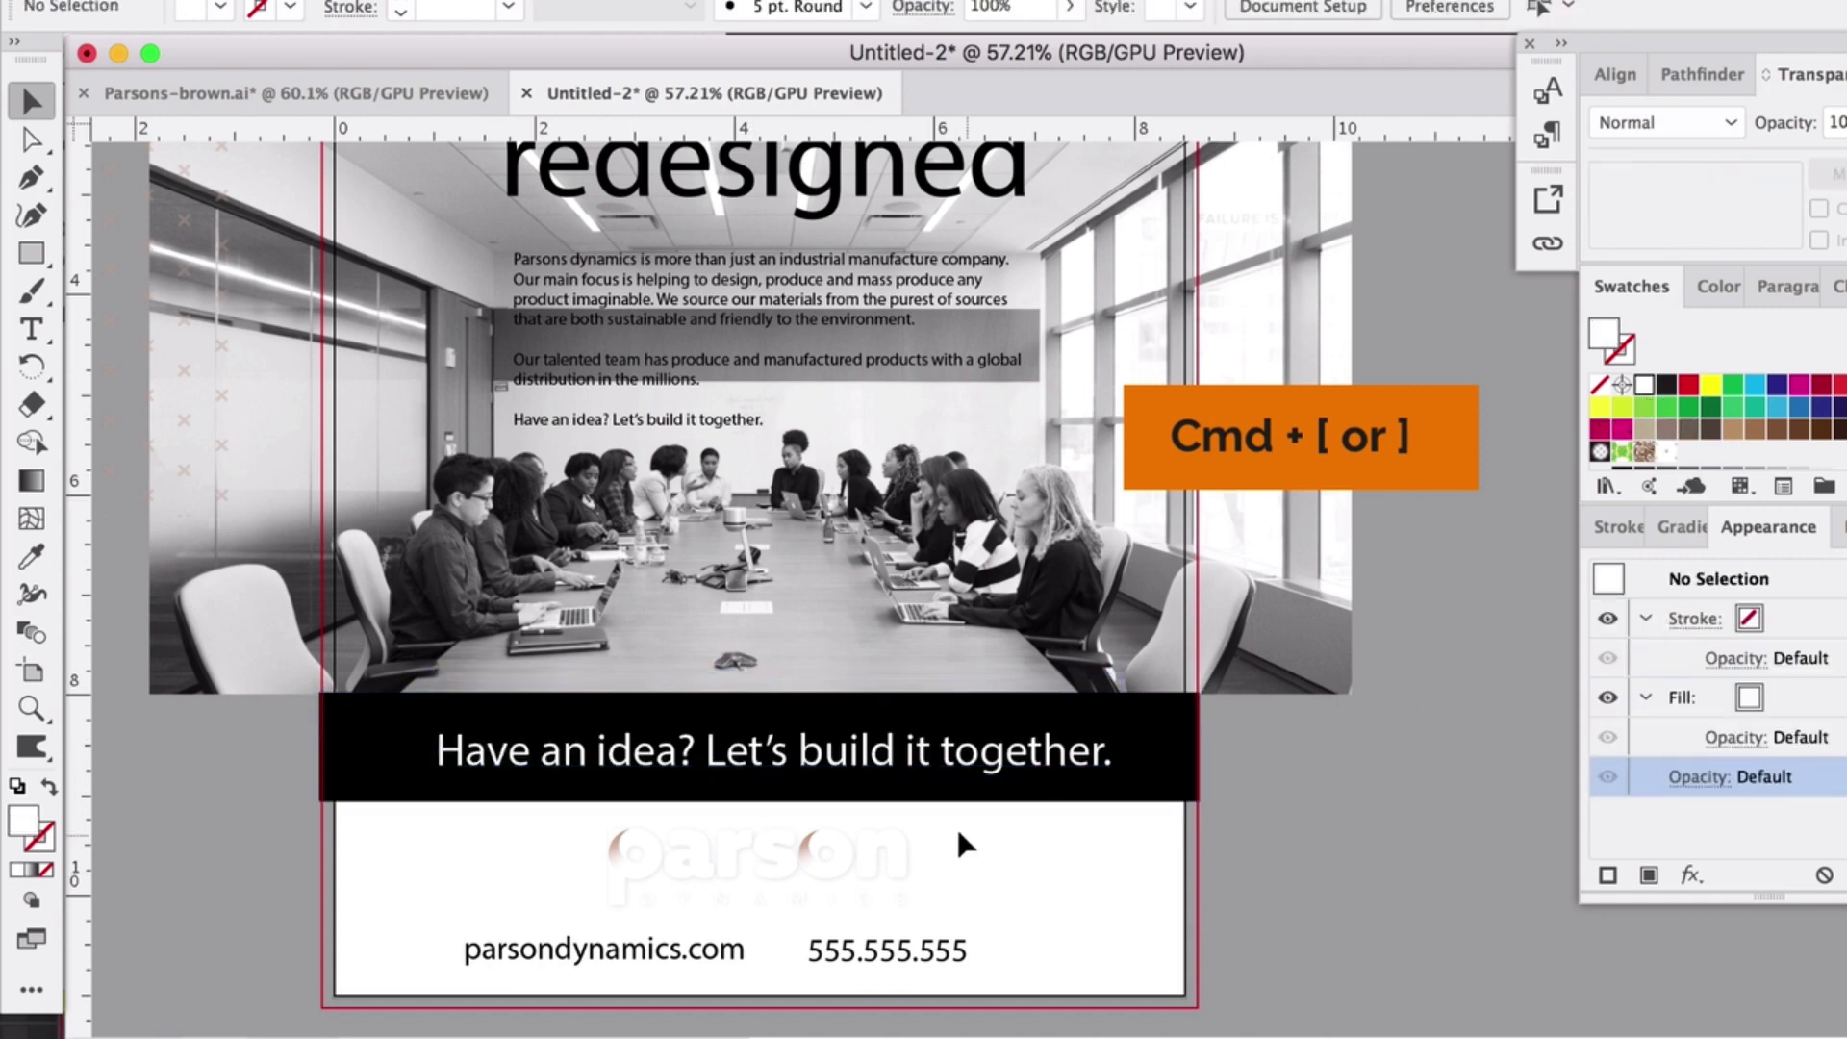
- Move the black band and its tagline up over the photo's lower edge, and raise the logo in the footer
{"action": "left_click", "coordinate": [1036, 716]}
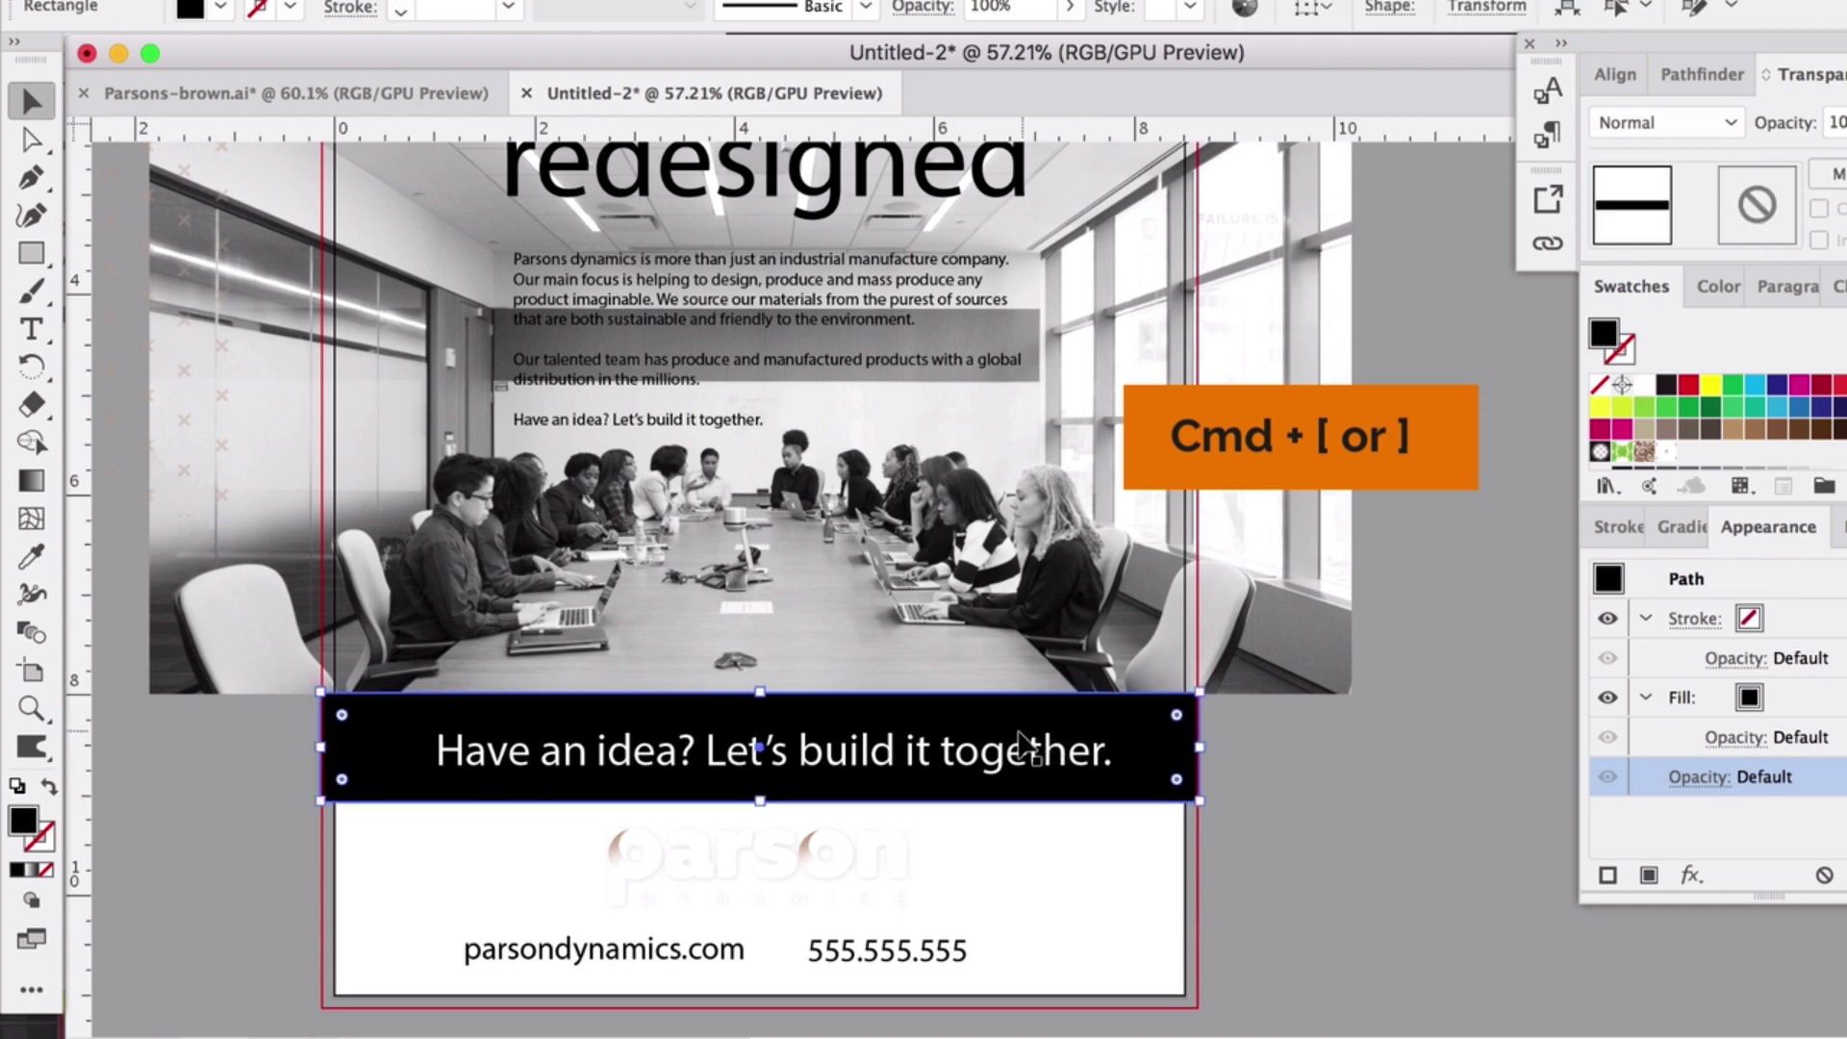
{"action": "left_click_drag", "start_coordinate": [993, 712], "coordinate": [985, 661]}
{"action": "left_click_drag", "start_coordinate": [939, 765], "coordinate": [940, 715]}
{"action": "left_click", "coordinate": [864, 871]}
{"action": "left_click_drag", "start_coordinate": [862, 863], "coordinate": [852, 818]}
- Group the parts of the brown Parson Dynamics logo lying beside the page
{"action": "scroll", "coordinate": [854, 823], "scroll_direction": "down", "scroll_amount": 4}
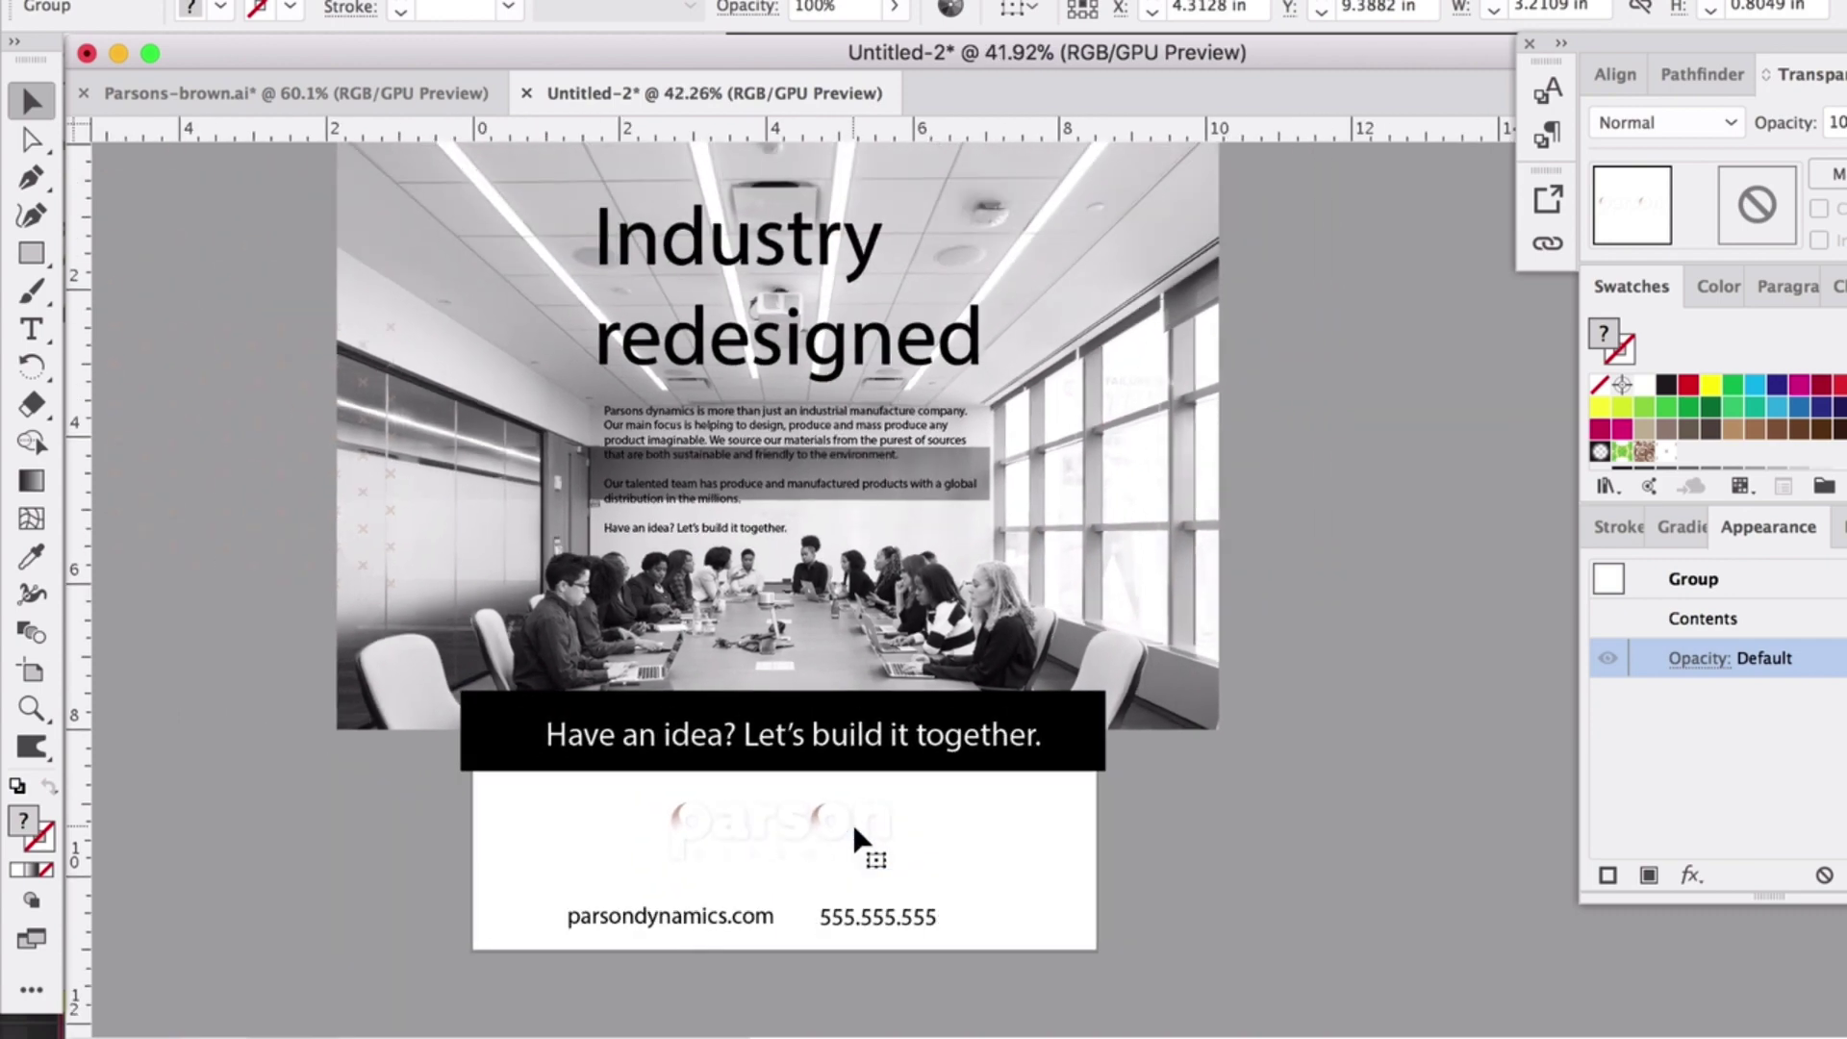
{"action": "scroll", "coordinate": [854, 824], "scroll_direction": "right", "scroll_amount": 8}
{"action": "left_click_drag", "start_coordinate": [1246, 497], "coordinate": [1530, 697]}
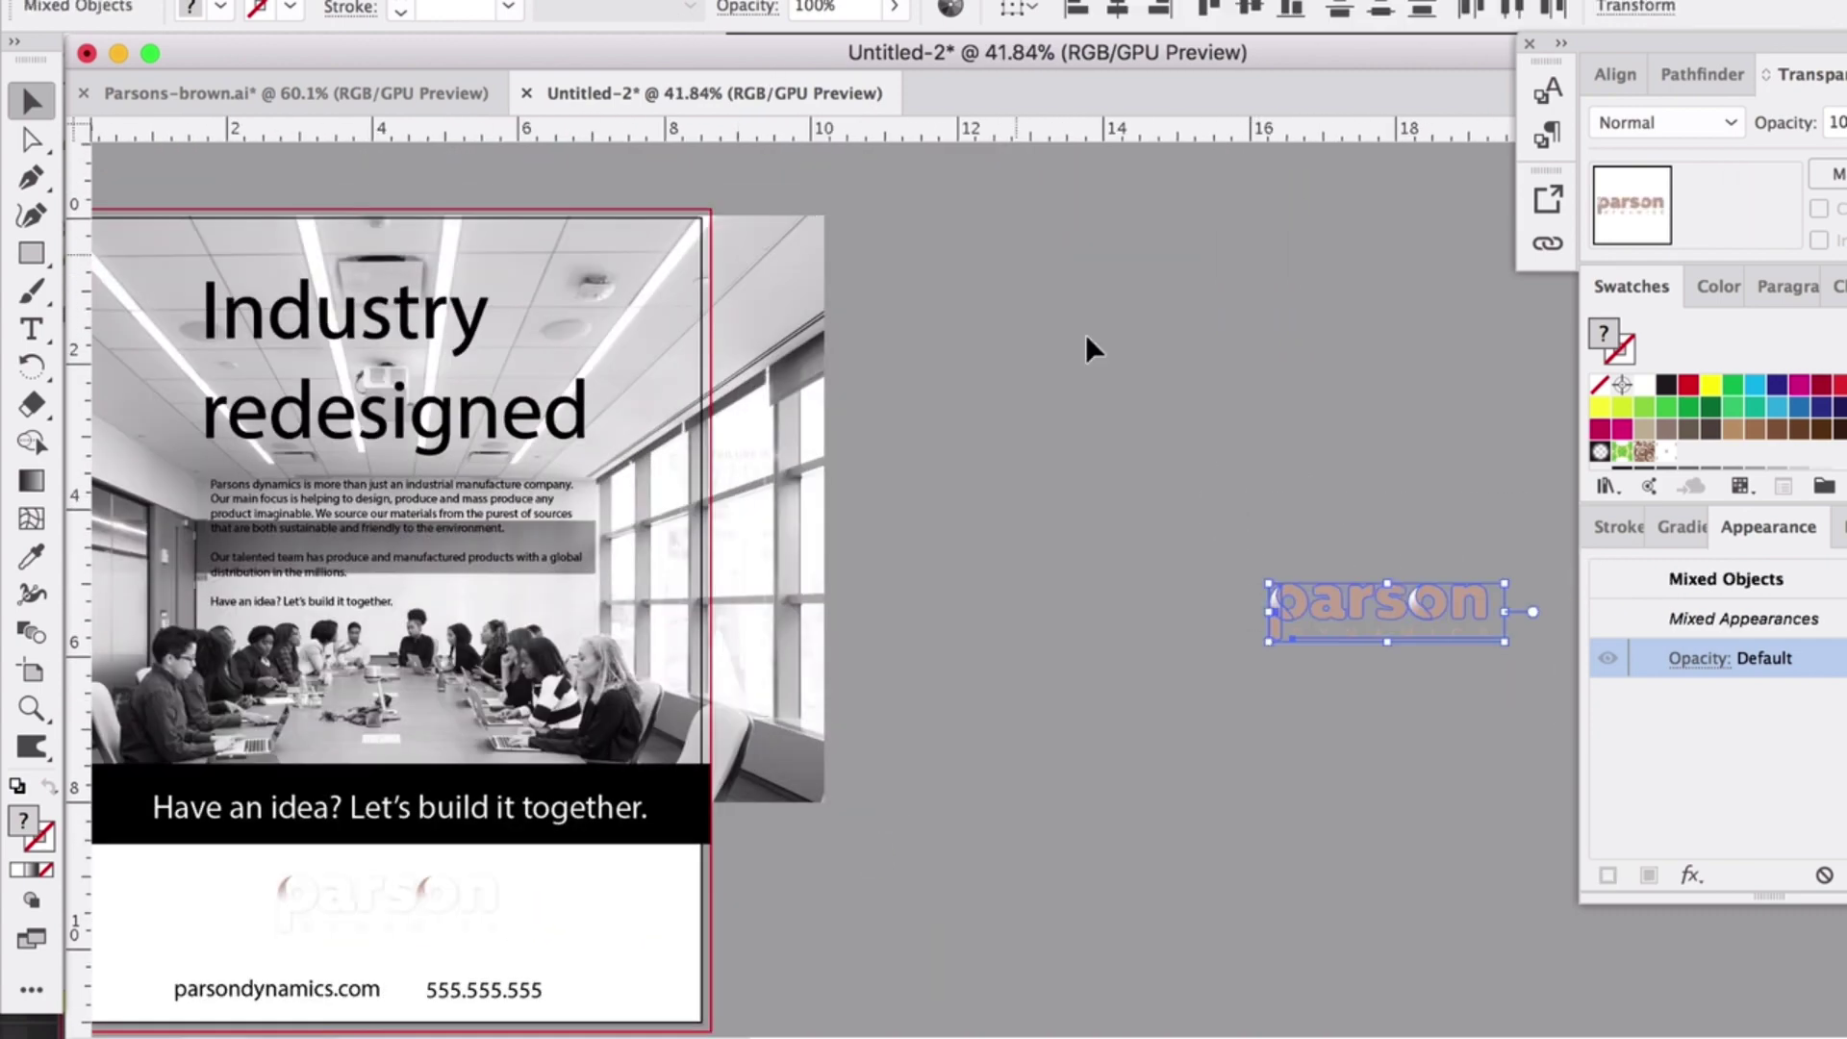
{"action": "left_click", "coordinate": [414, 2]}
{"action": "left_click", "coordinate": [423, 17]}
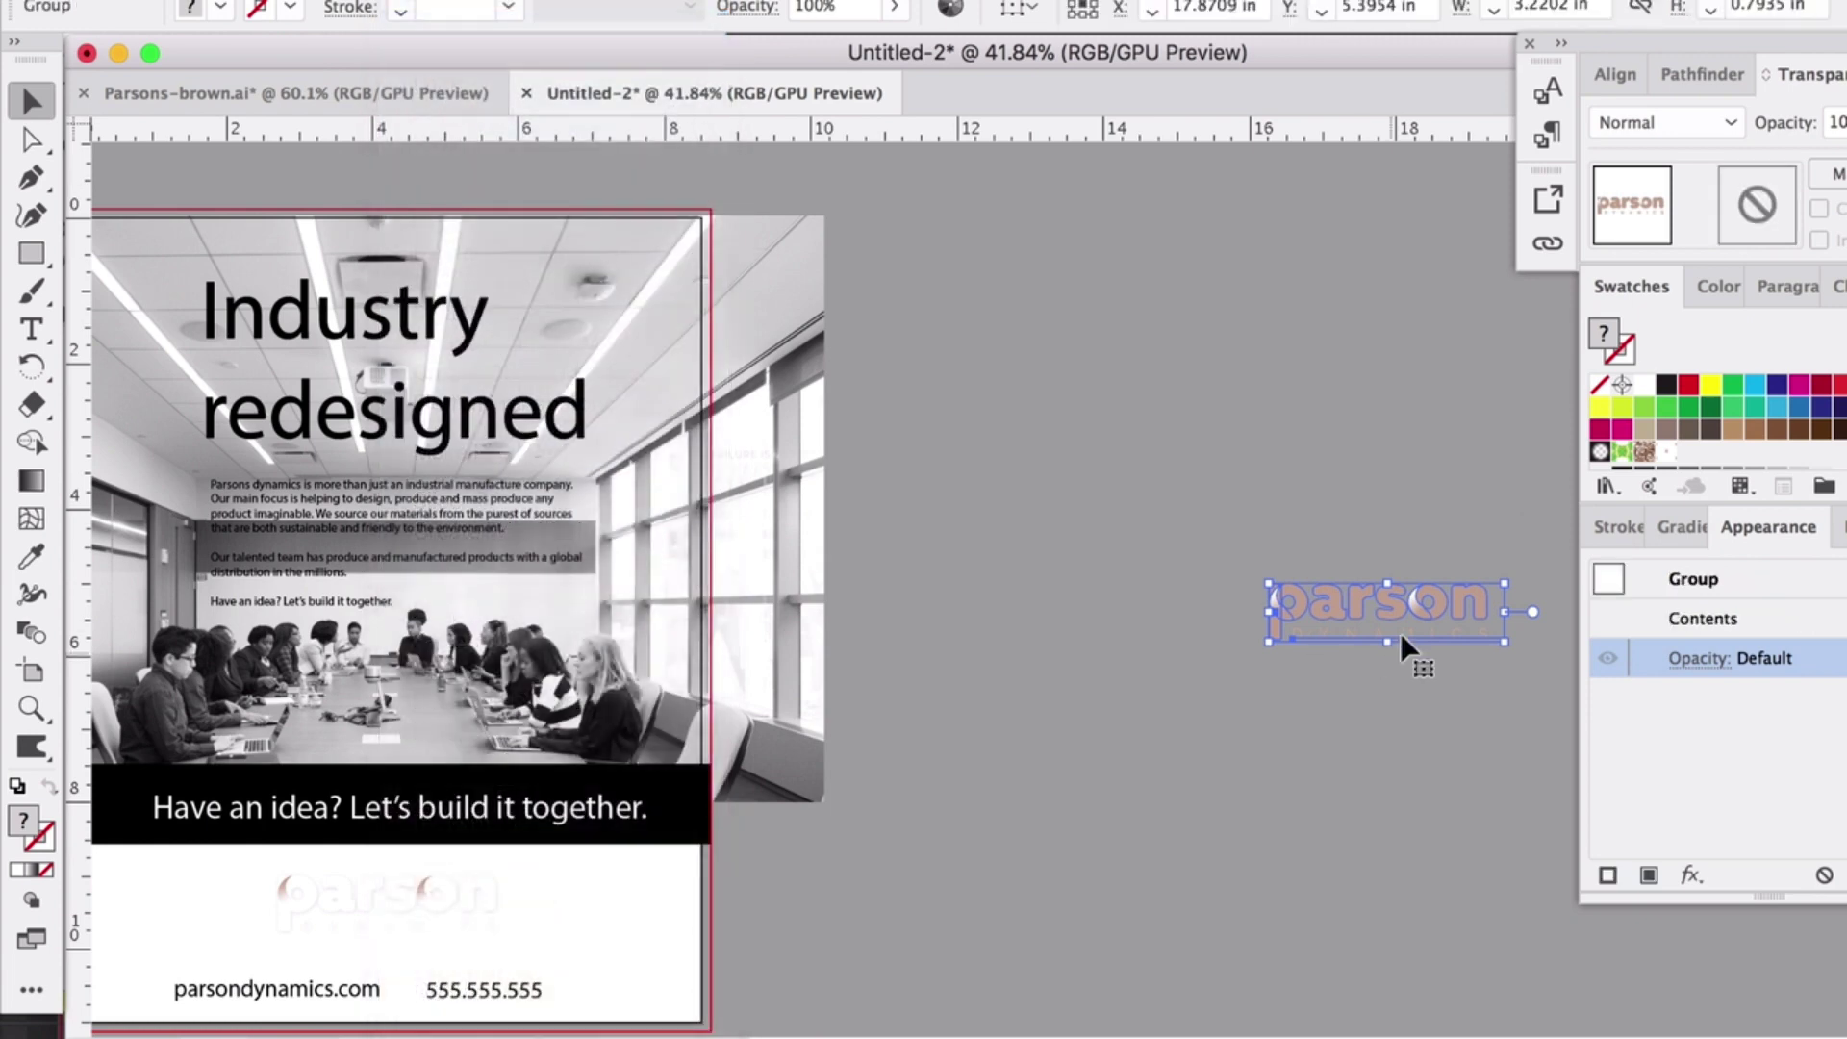
- Replace the footer's white logo with the brown grouped logo centred above the contact details, and move the white logo off the page
{"action": "left_click_drag", "start_coordinate": [414, 921], "coordinate": [408, 924]}
{"action": "scroll", "coordinate": [390, 930], "scroll_direction": "left", "scroll_amount": 5}
{"action": "scroll", "coordinate": [390, 930], "scroll_direction": "down", "scroll_amount": 2}
{"action": "left_click_drag", "start_coordinate": [540, 841], "coordinate": [426, 837]}
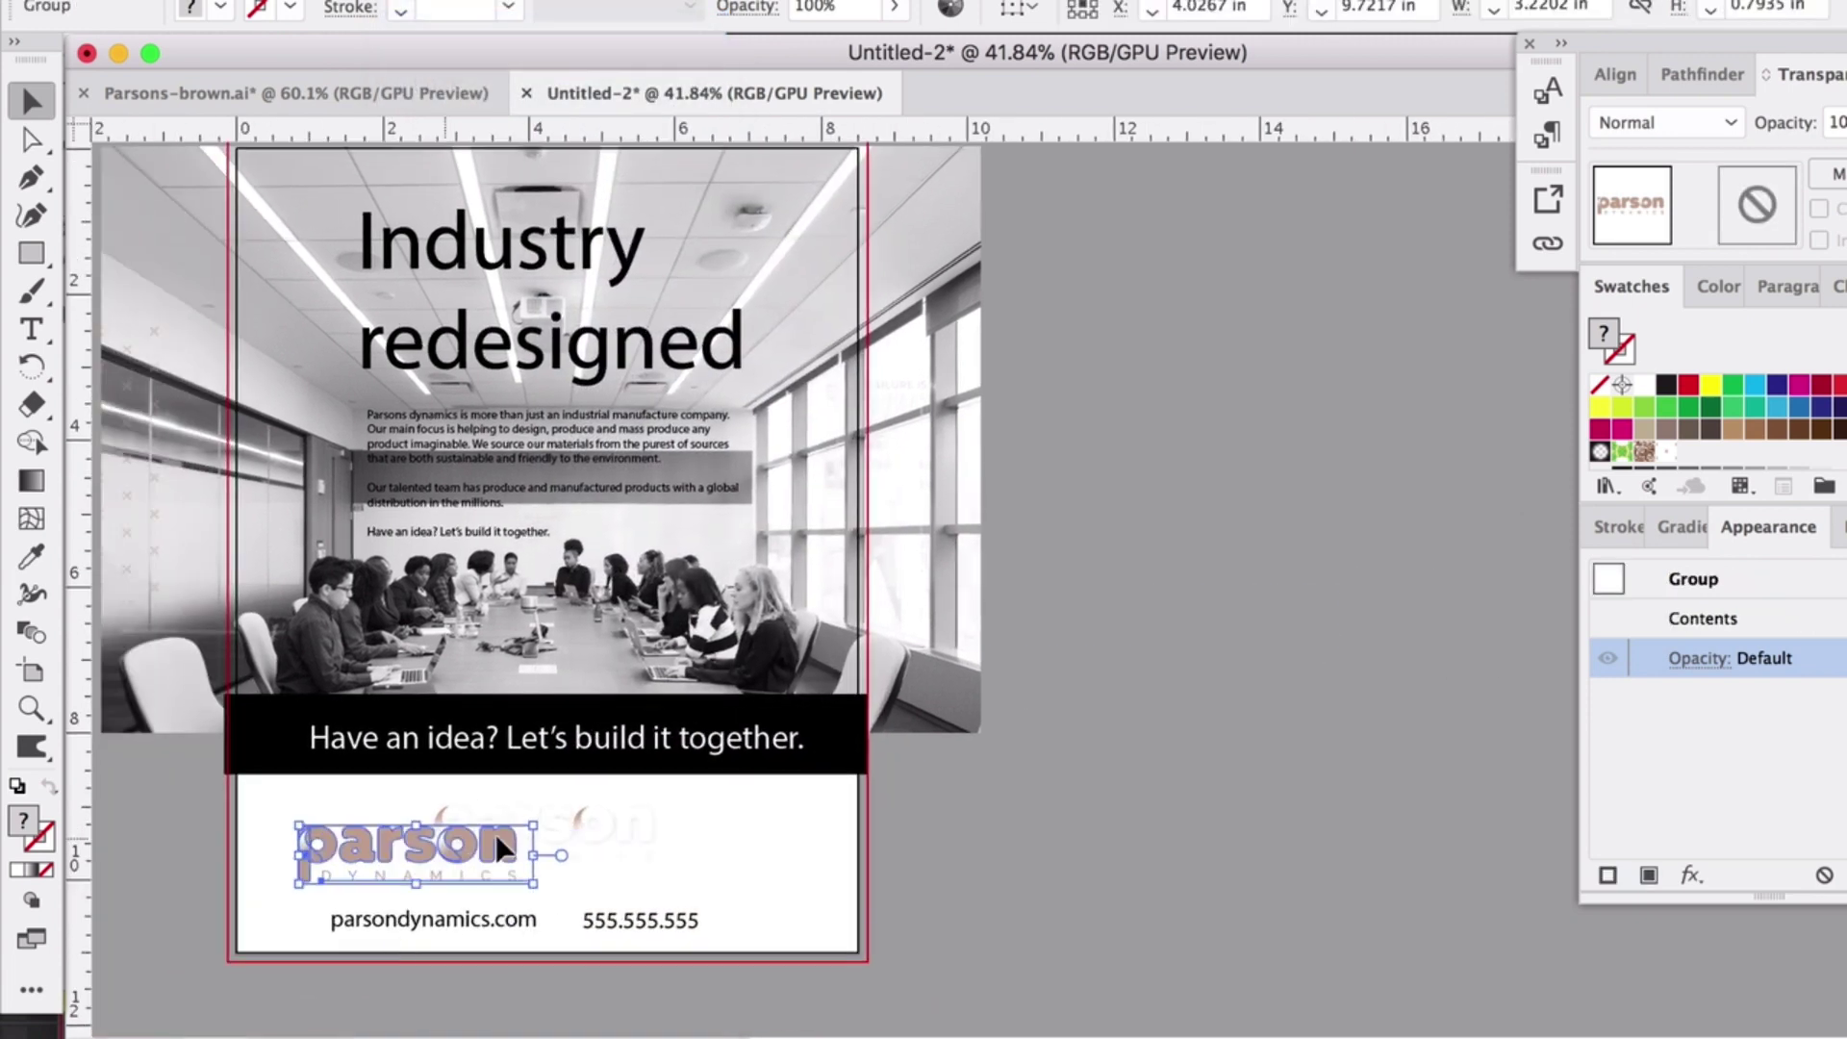
{"action": "left_click", "coordinate": [585, 824]}
{"action": "left_click_drag", "start_coordinate": [589, 834], "coordinate": [1272, 853]}
{"action": "left_click_drag", "start_coordinate": [425, 856], "coordinate": [622, 839]}
- Recolour the black tagline band with the brown sampled from the Parson logo
{"action": "left_click", "coordinate": [286, 741]}
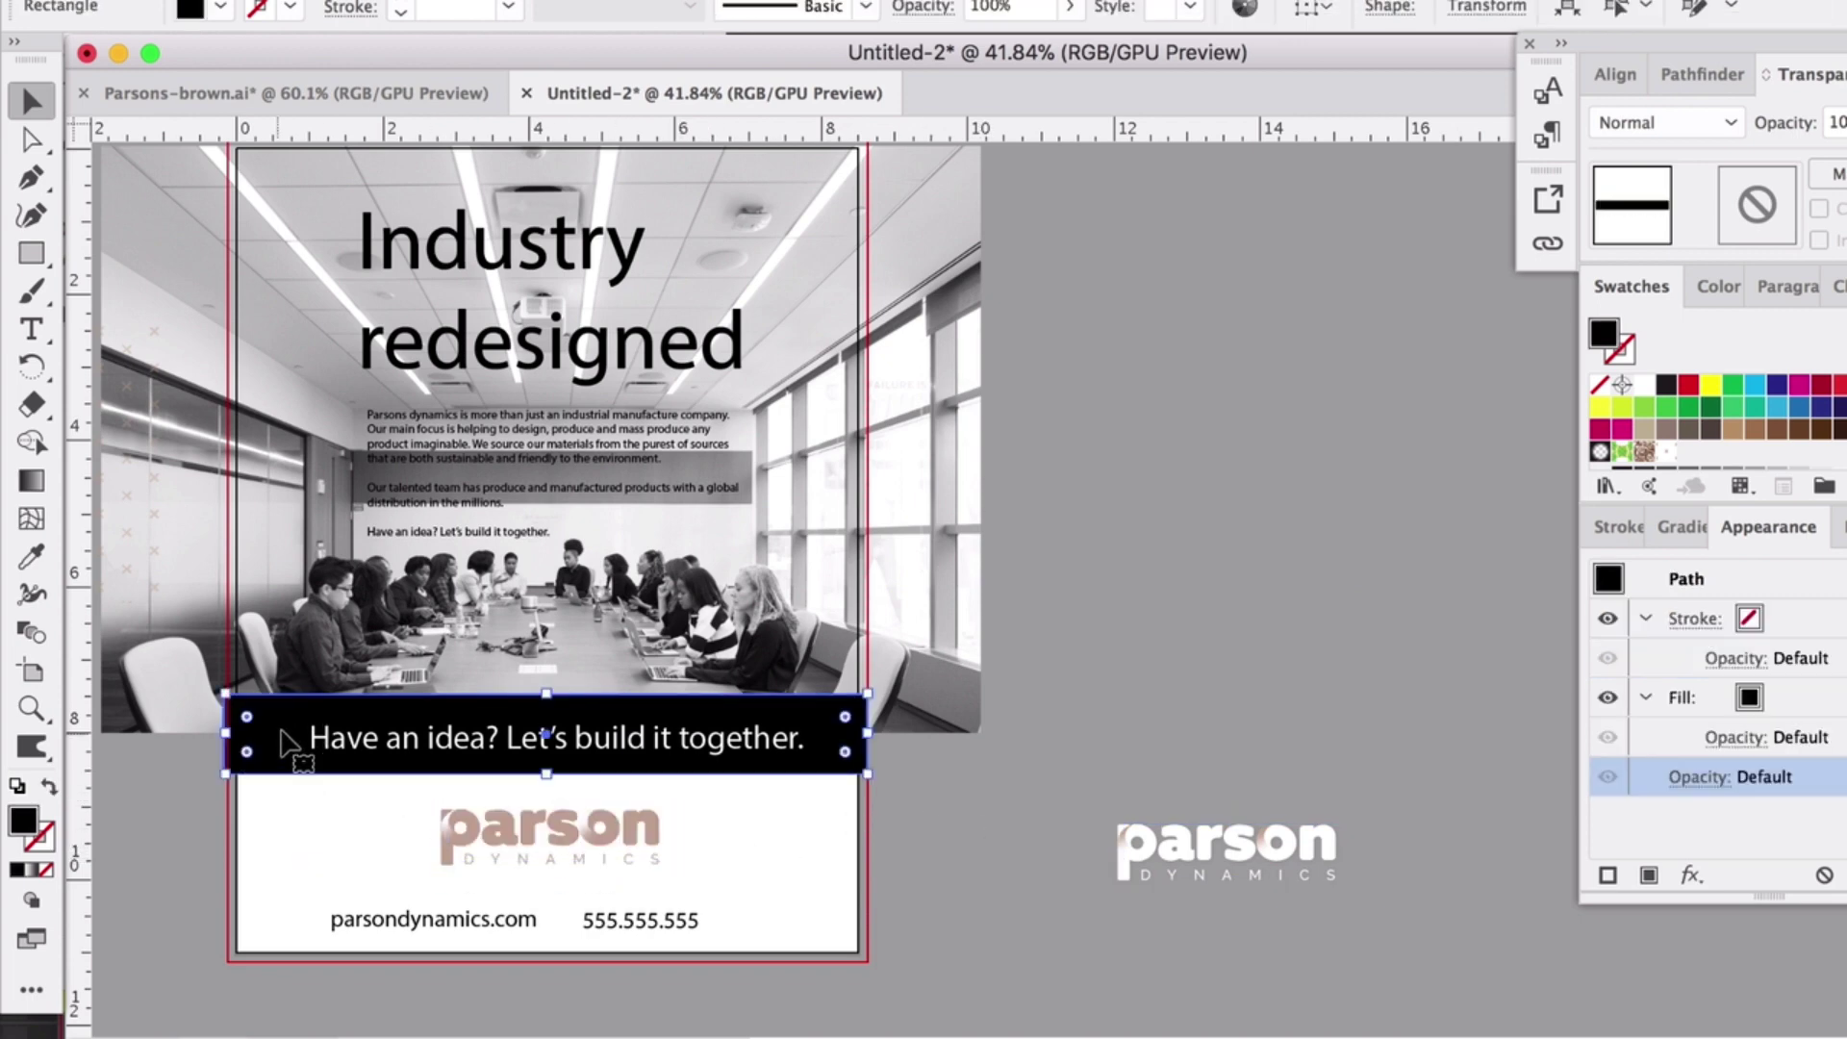
{"action": "scroll", "coordinate": [457, 829], "scroll_direction": "up", "scroll_amount": 3}
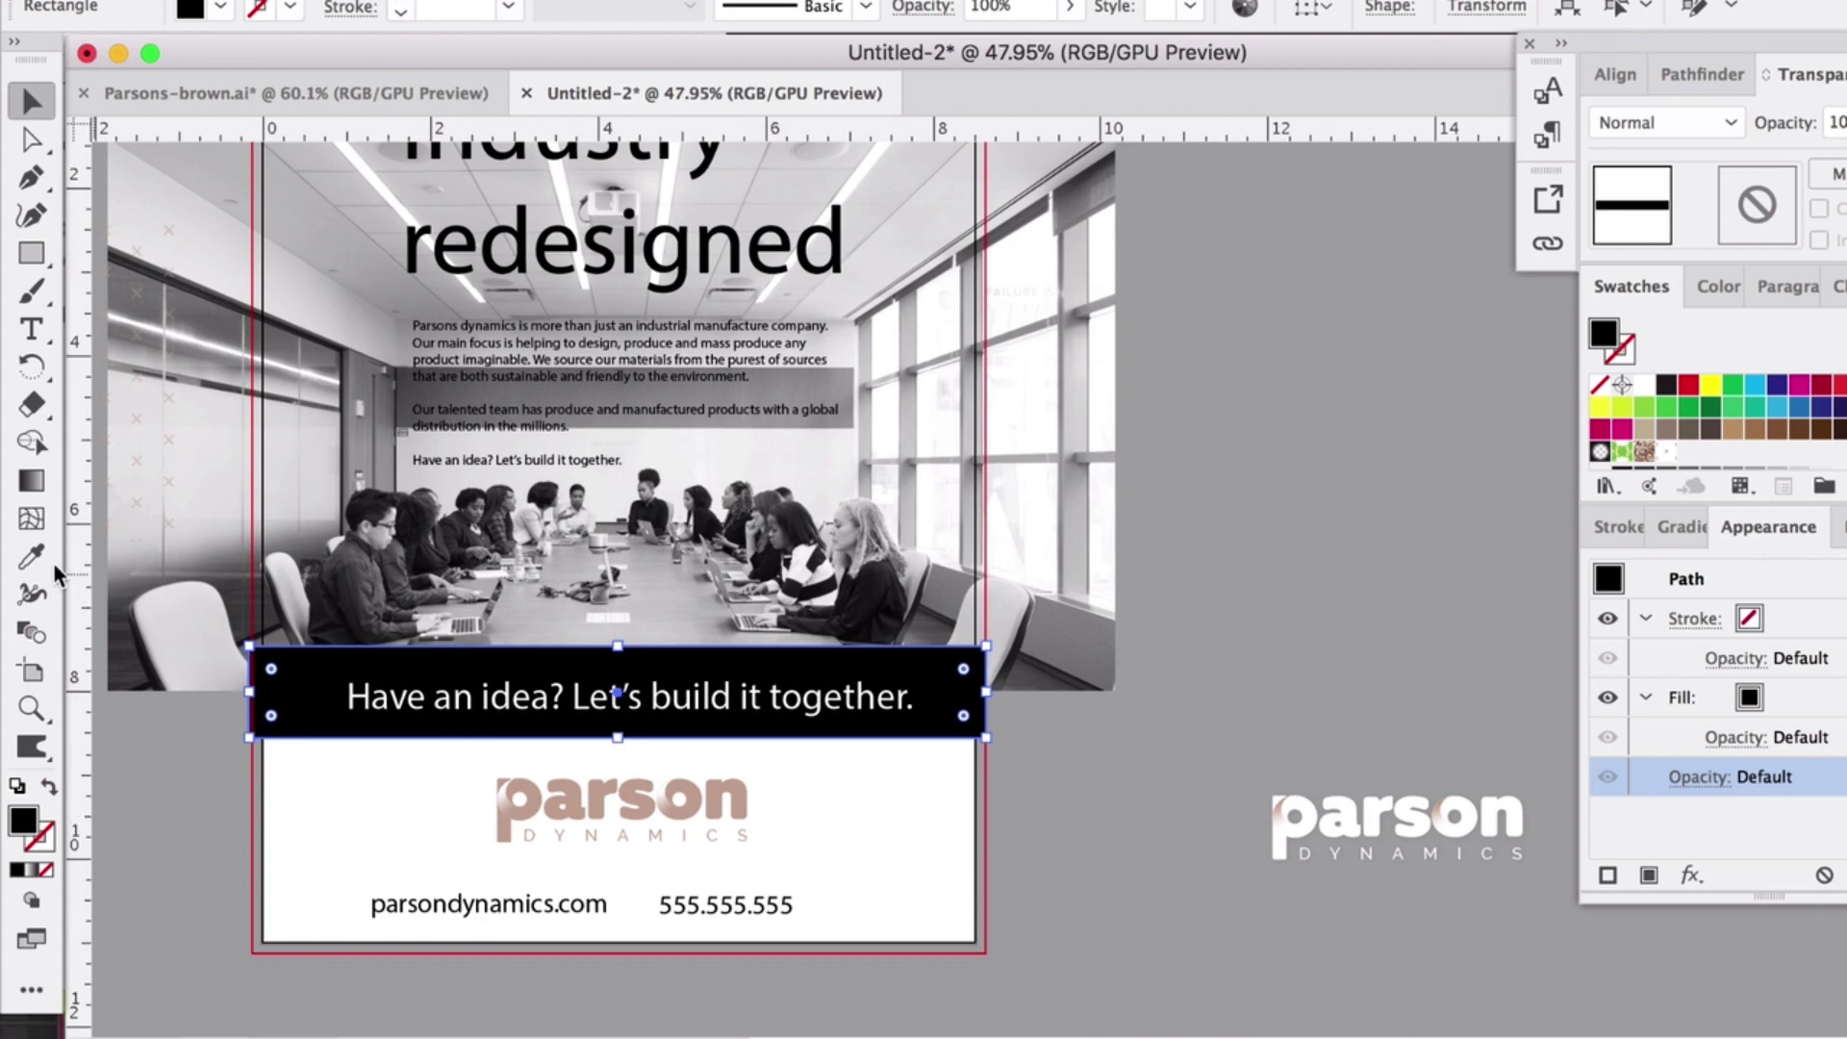
{"action": "left_click", "coordinate": [31, 556]}
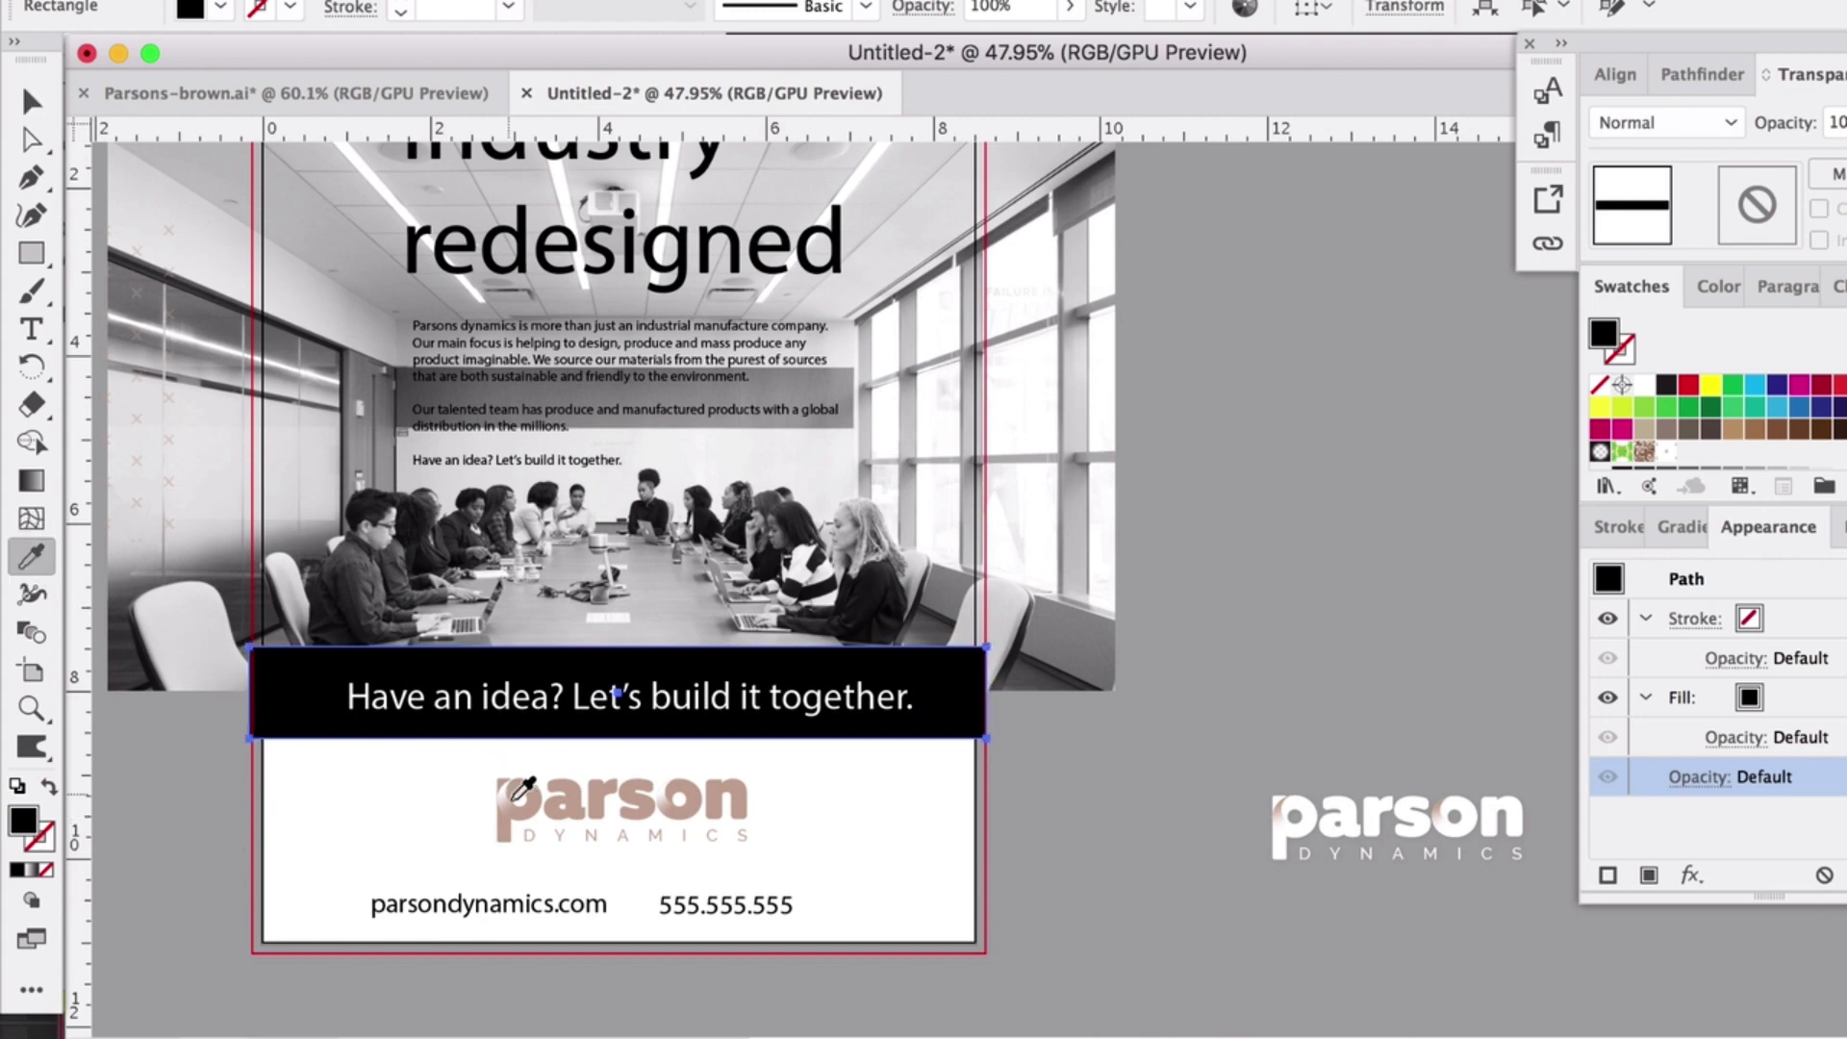
{"action": "left_click", "coordinate": [530, 794]}
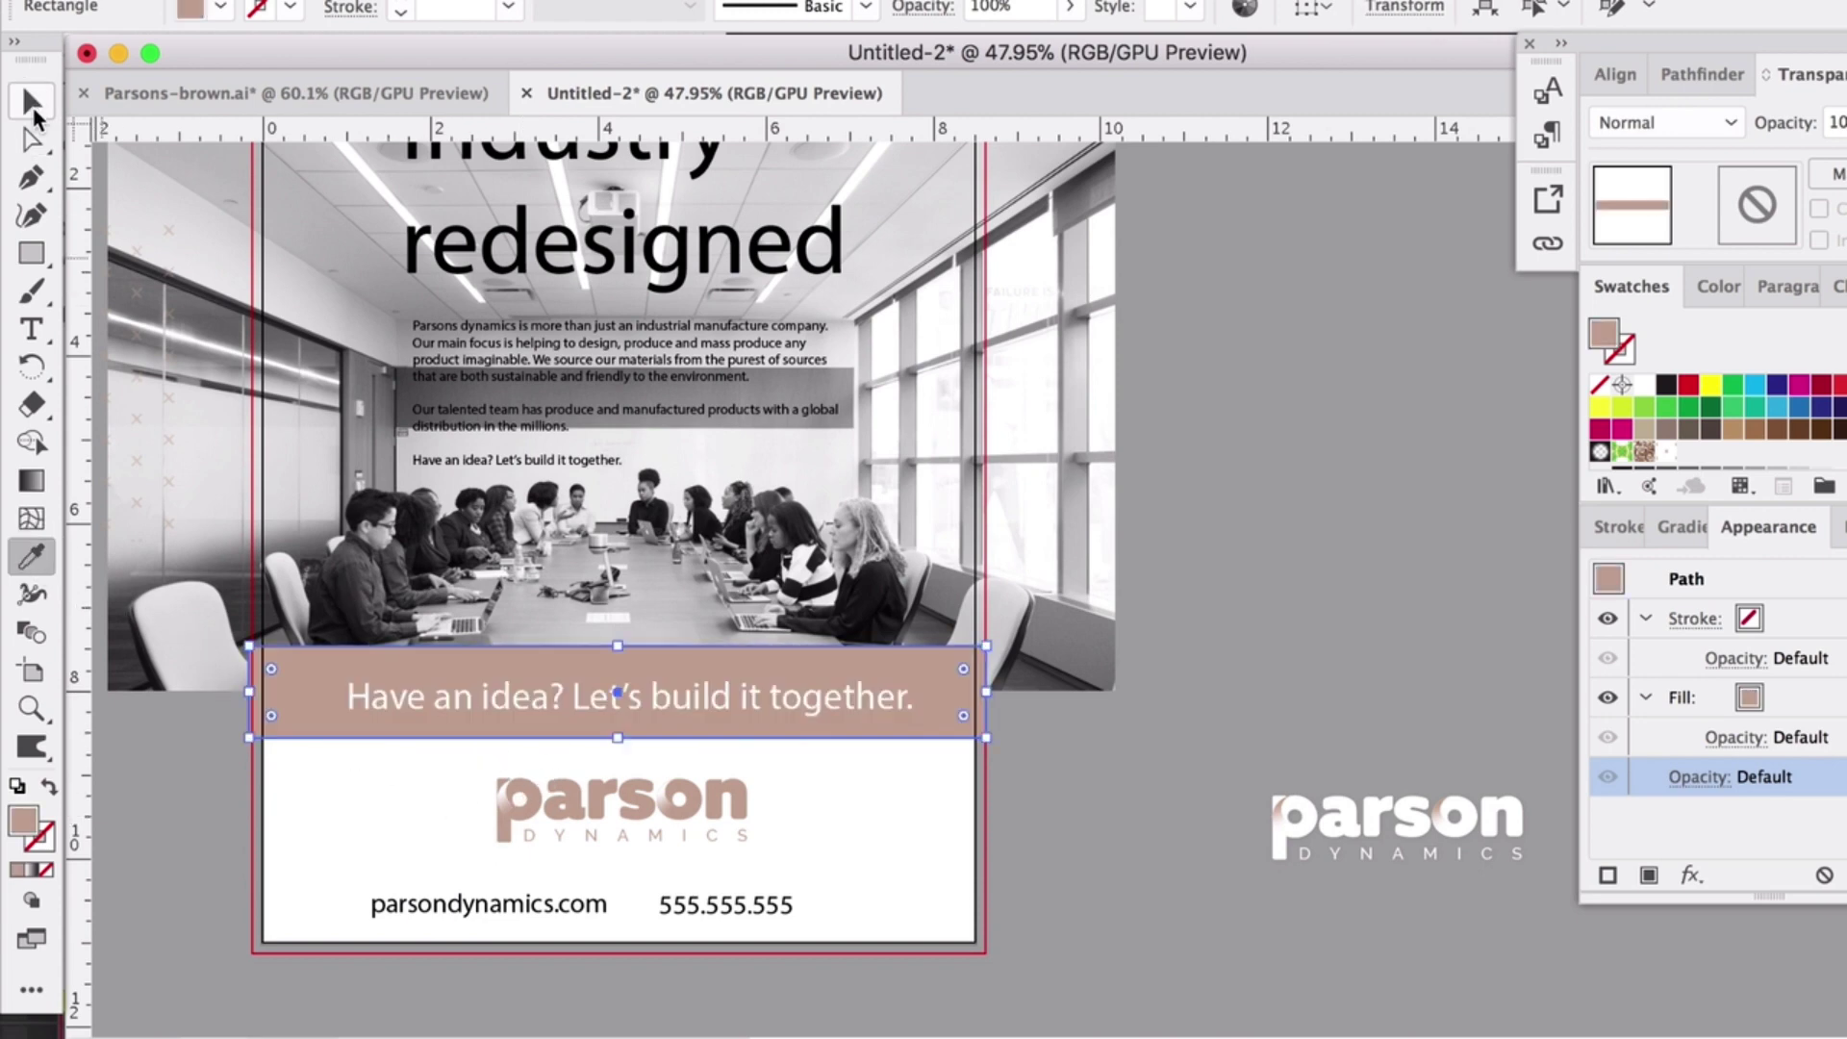
{"action": "left_click", "coordinate": [30, 111]}
{"action": "left_click", "coordinate": [1224, 577]}
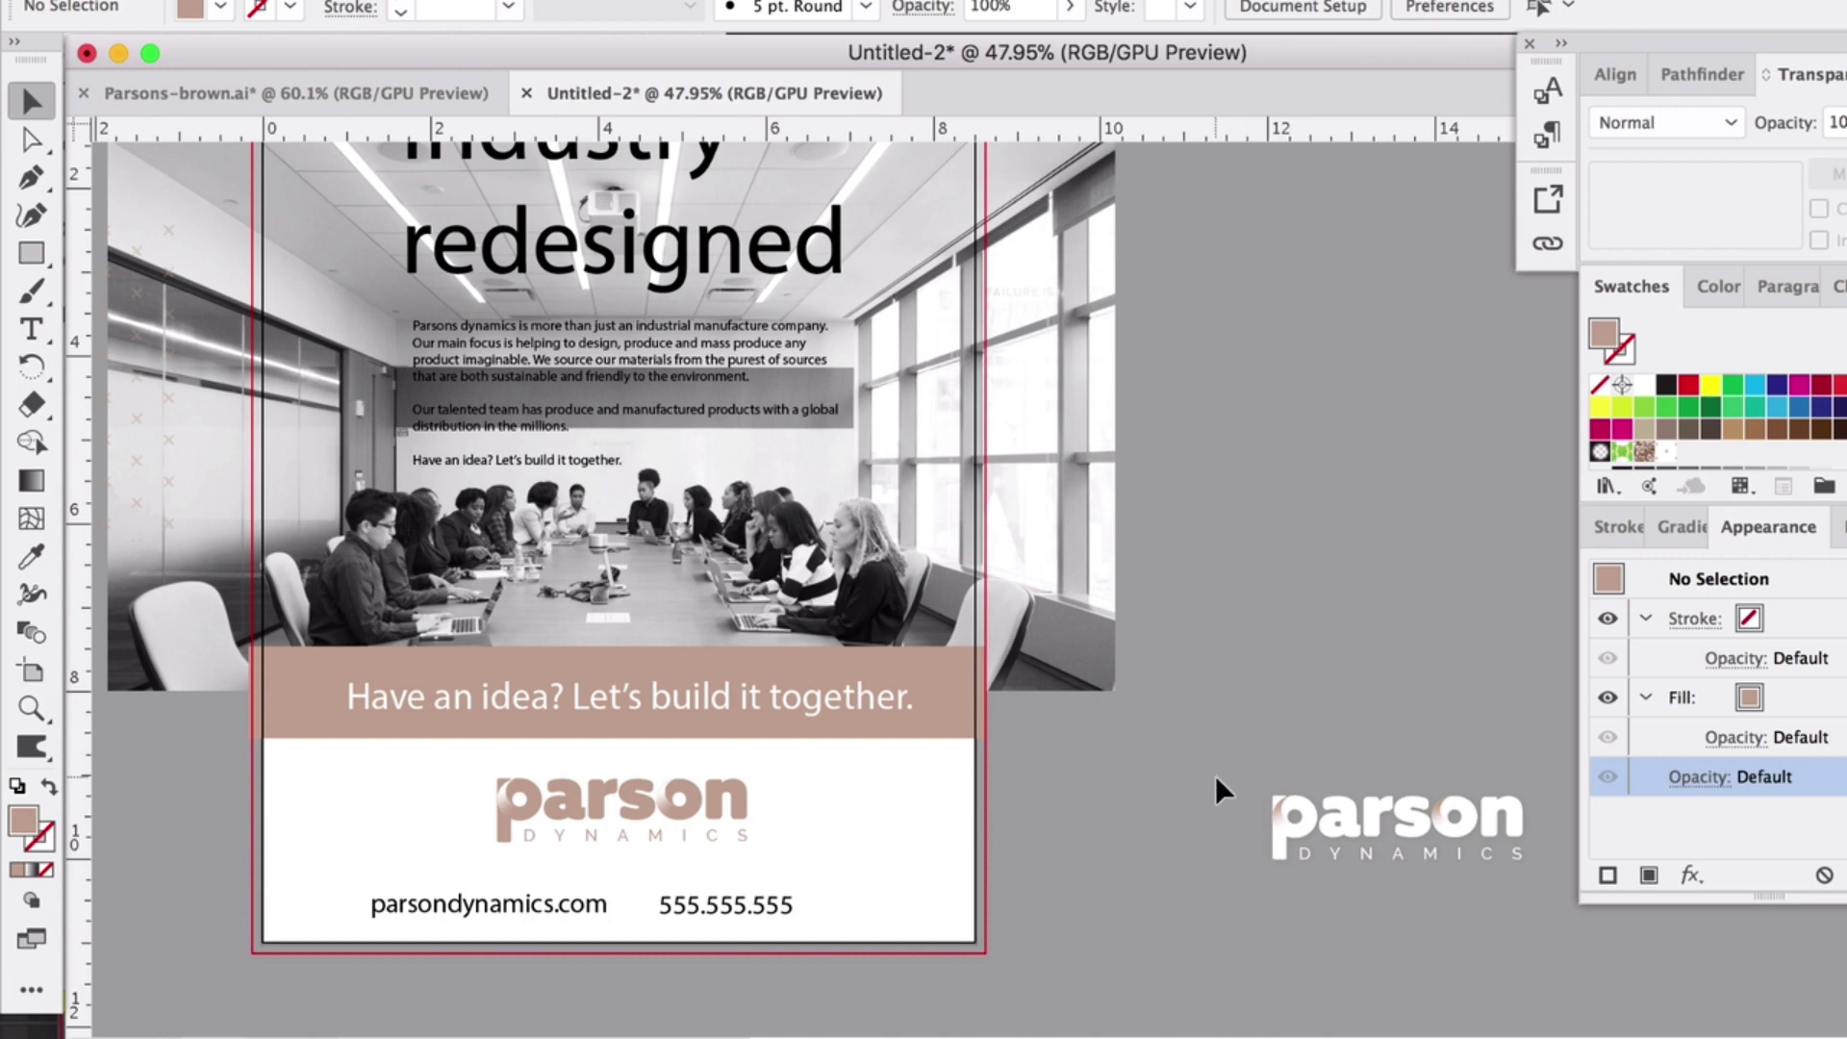
- Delete the leftover unfilled path over the meeting photo, and move the photo up until its lower edge tucks just behind the brown band
{"action": "scroll", "coordinate": [1215, 776], "scroll_direction": "up", "scroll_amount": 3}
{"action": "scroll", "coordinate": [1210, 776], "scroll_direction": "up", "scroll_amount": 2}
{"action": "left_click", "coordinate": [1097, 766]}
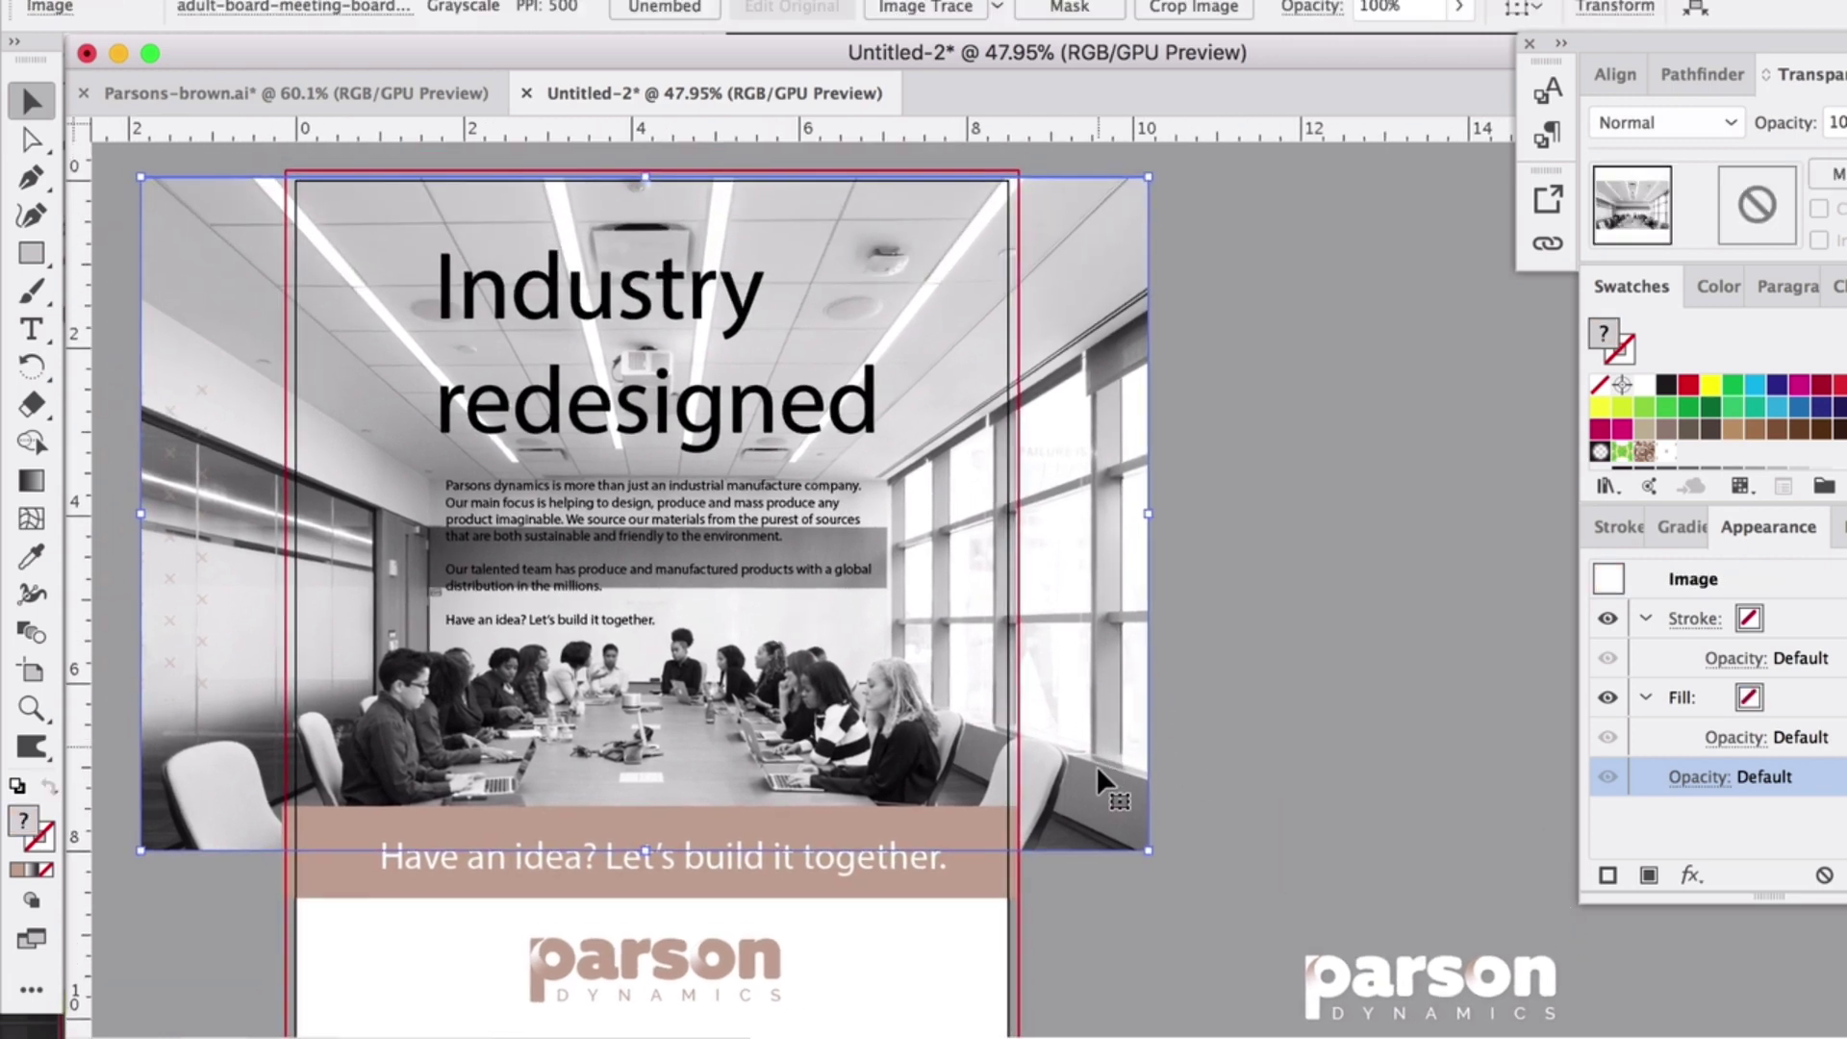
{"action": "left_click", "coordinate": [1090, 760]}
{"action": "key", "text": "Delete"}
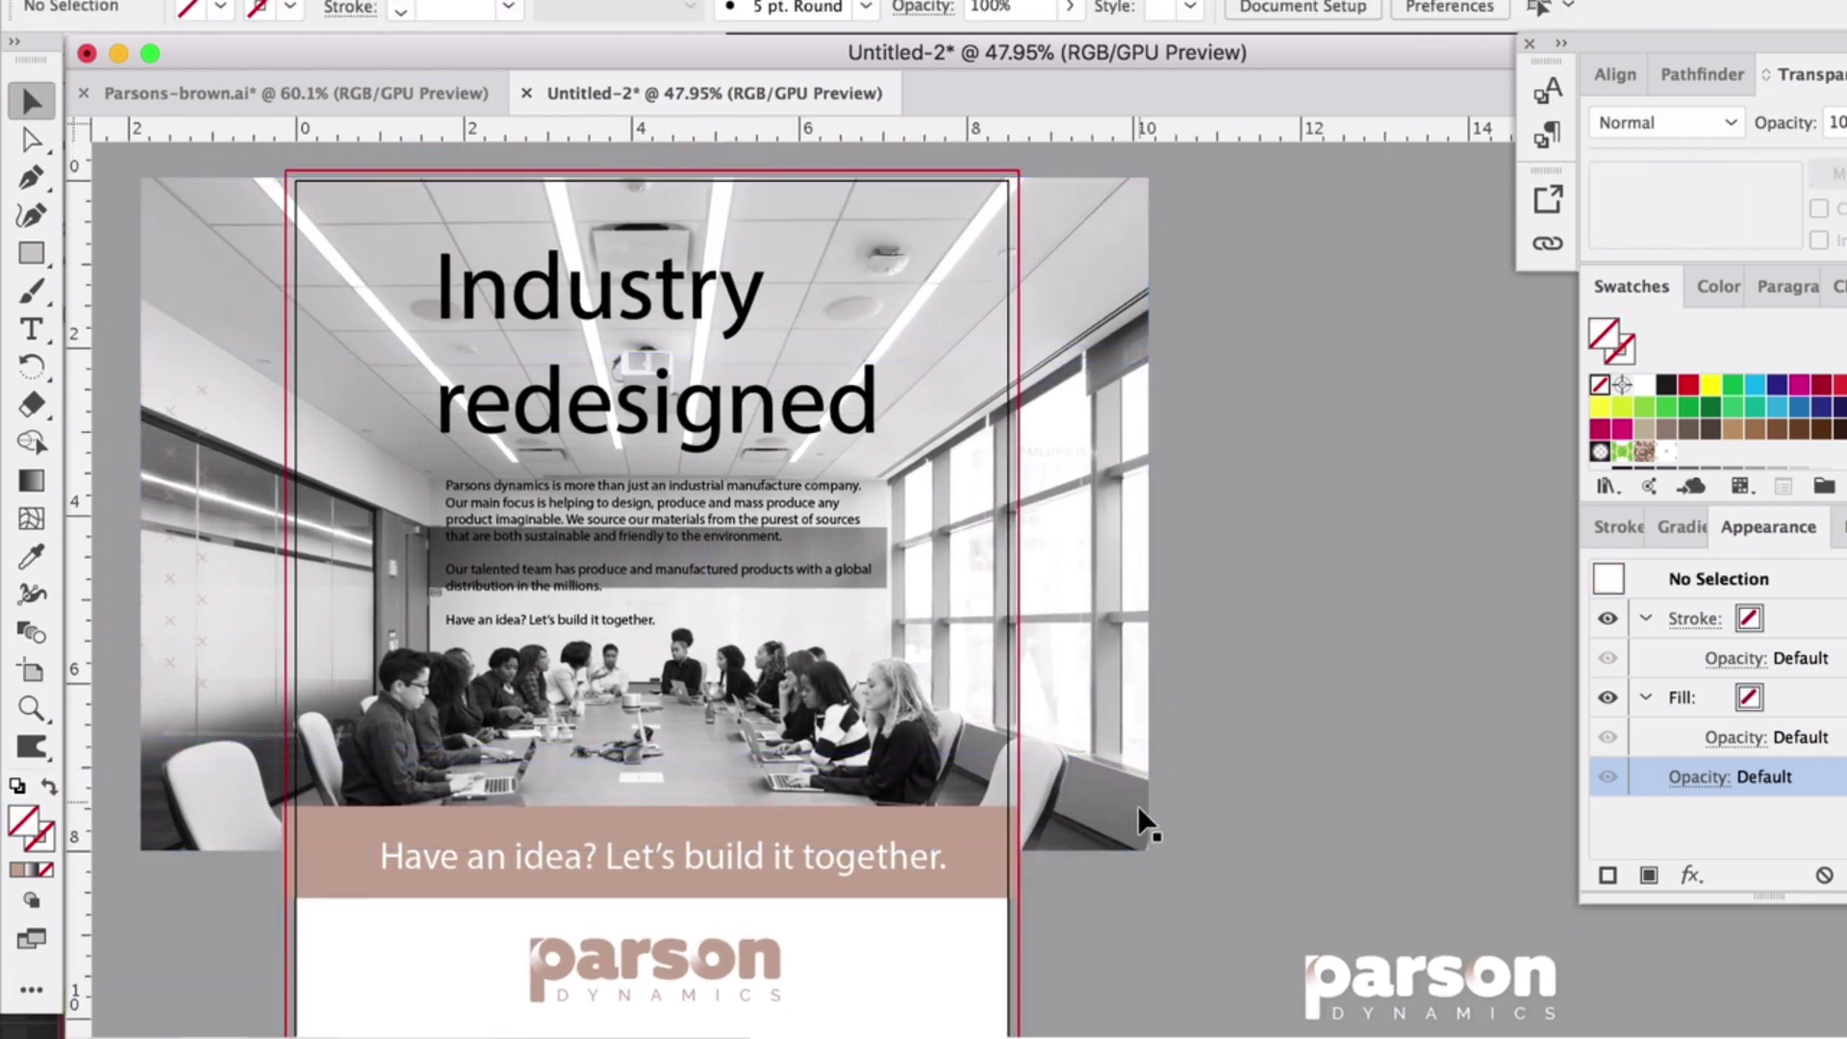
{"action": "left_click_drag", "start_coordinate": [1128, 816], "coordinate": [1117, 782]}
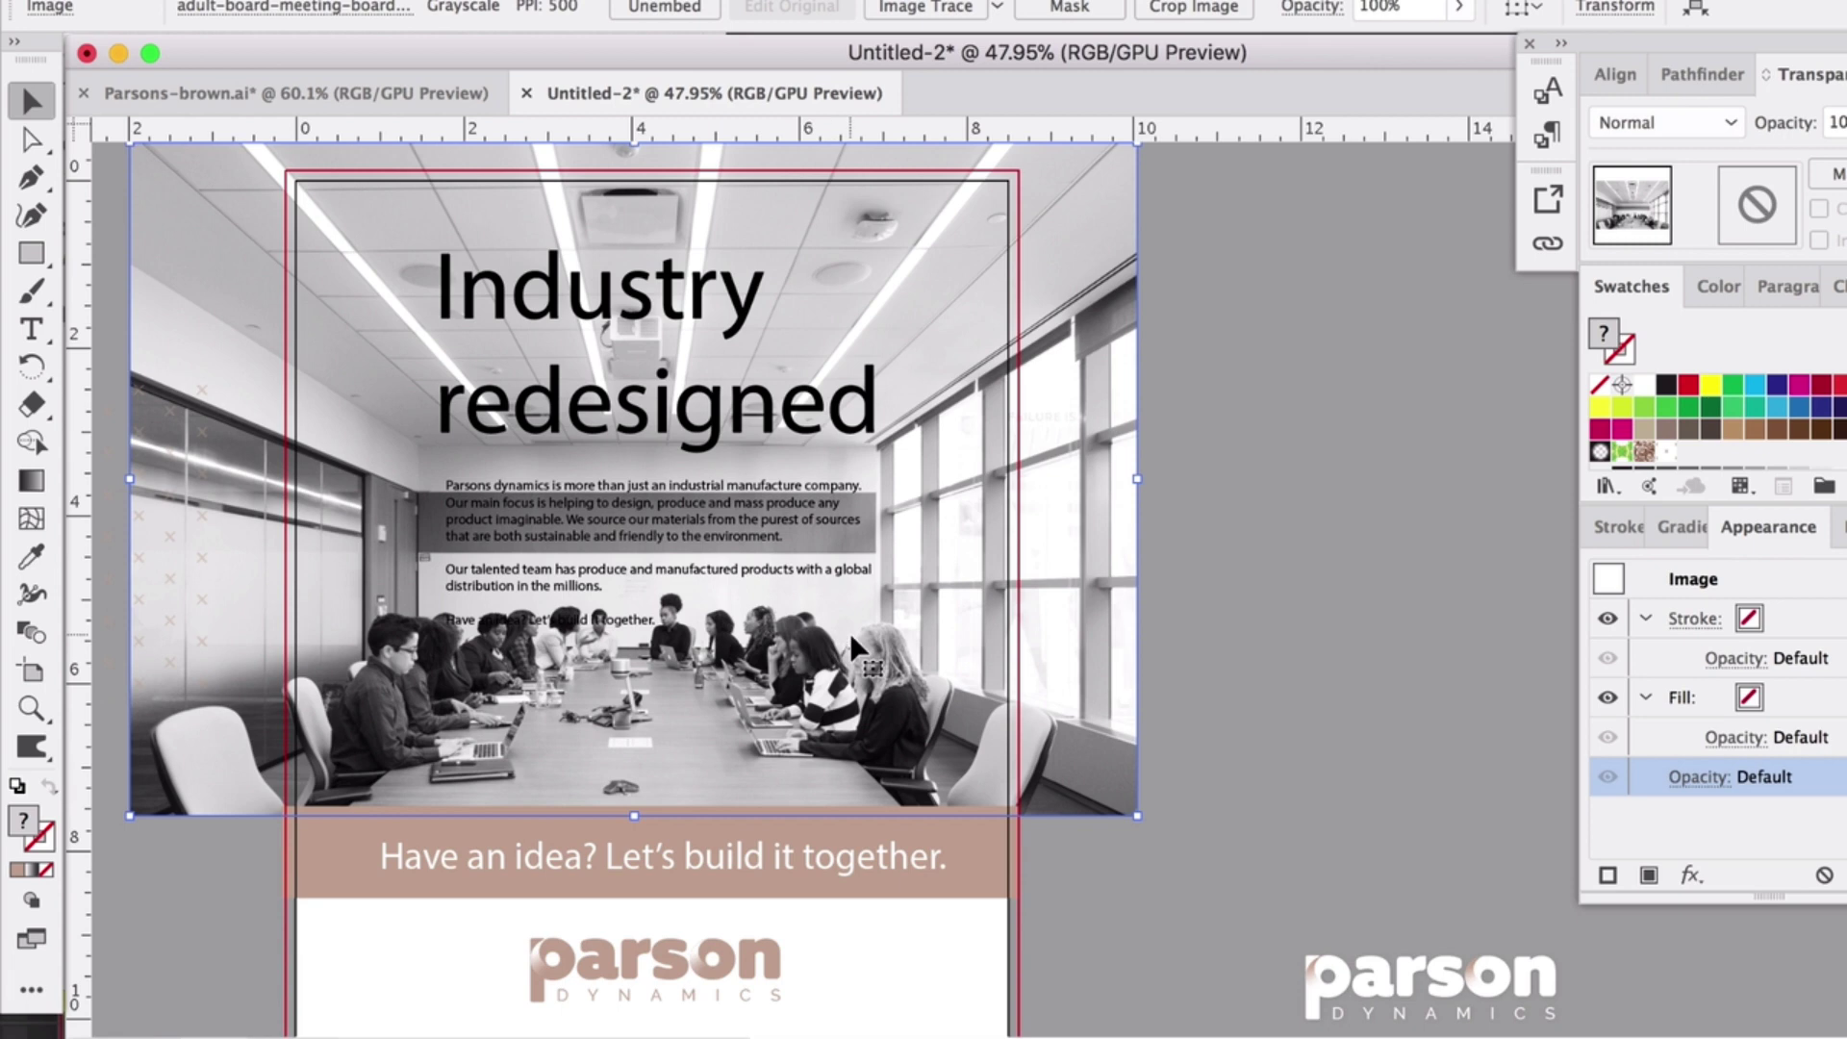
{"action": "scroll", "coordinate": [874, 627], "scroll_direction": "left", "scroll_amount": 2}
{"action": "scroll", "coordinate": [874, 626], "scroll_direction": "down", "scroll_amount": 1}
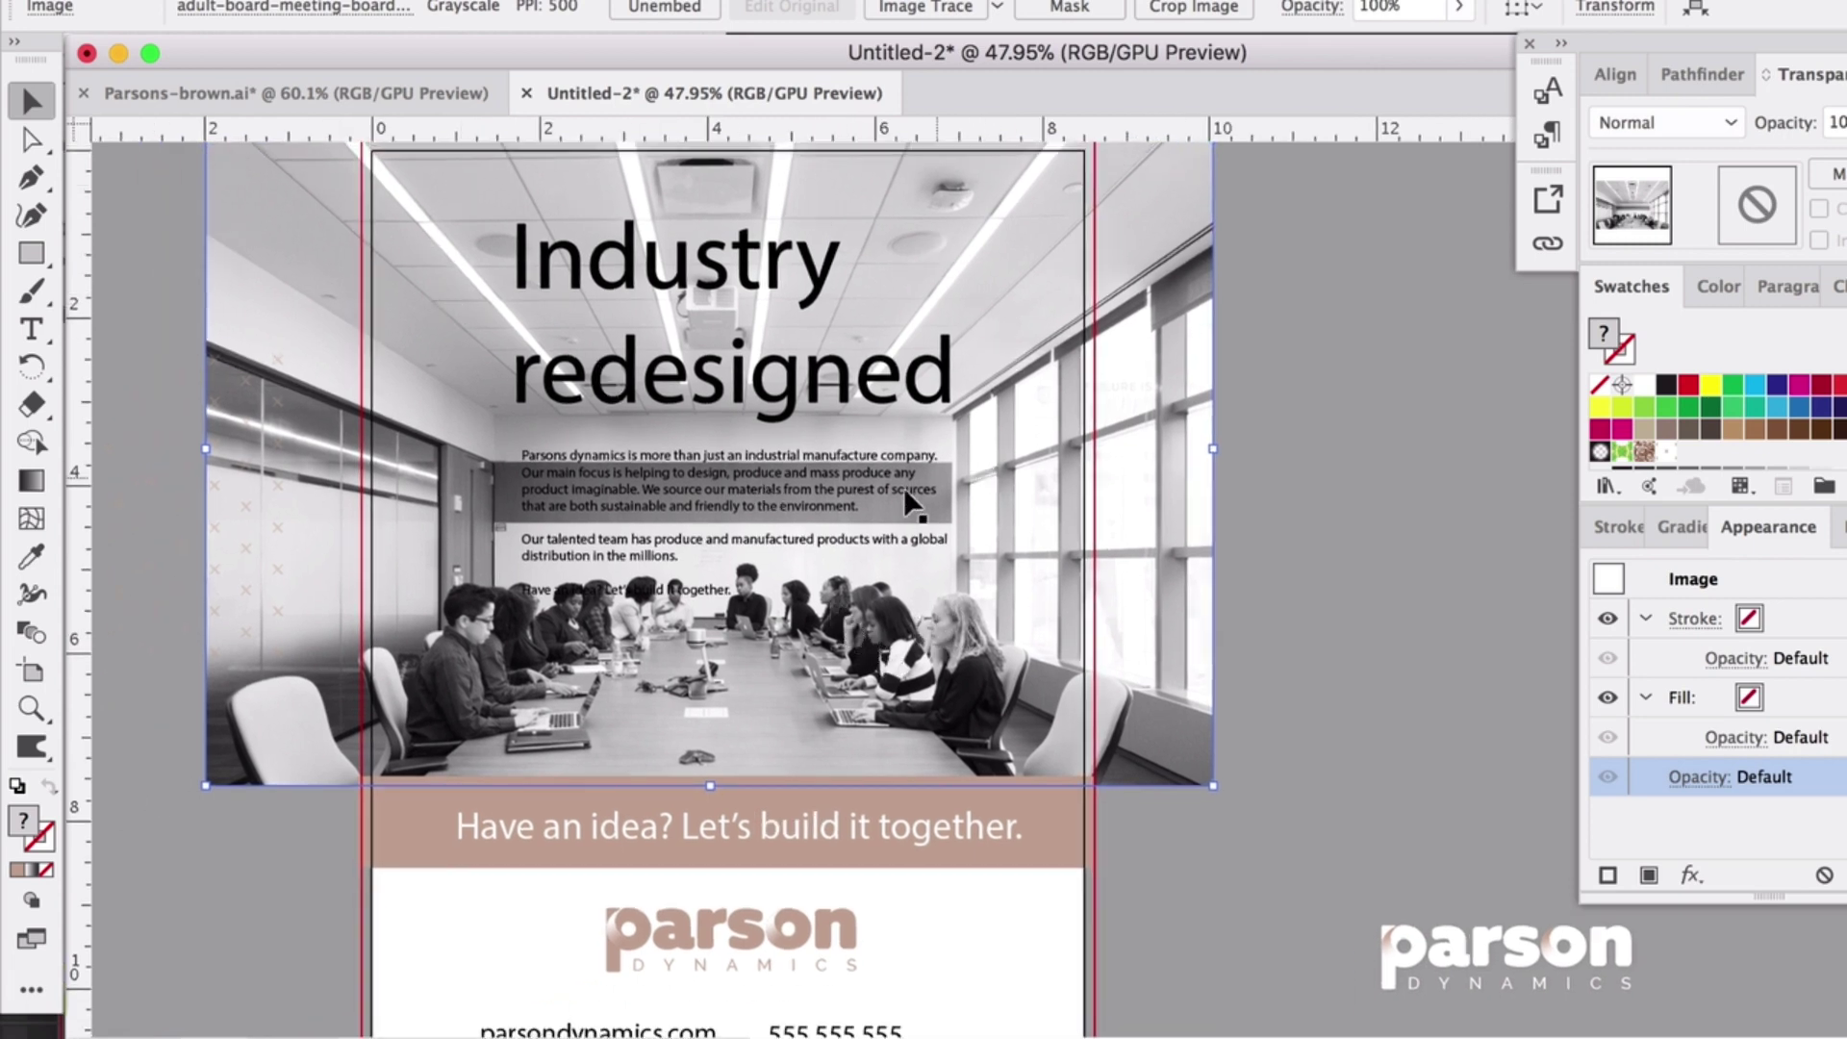
- Draw a rectangle over the lower half of the meeting photo, spanning the photo's full width and ending at its lower edge
{"action": "scroll", "coordinate": [1051, 554], "scroll_direction": "up", "scroll_amount": 1}
{"action": "scroll", "coordinate": [1051, 554], "scroll_direction": "right", "scroll_amount": 1}
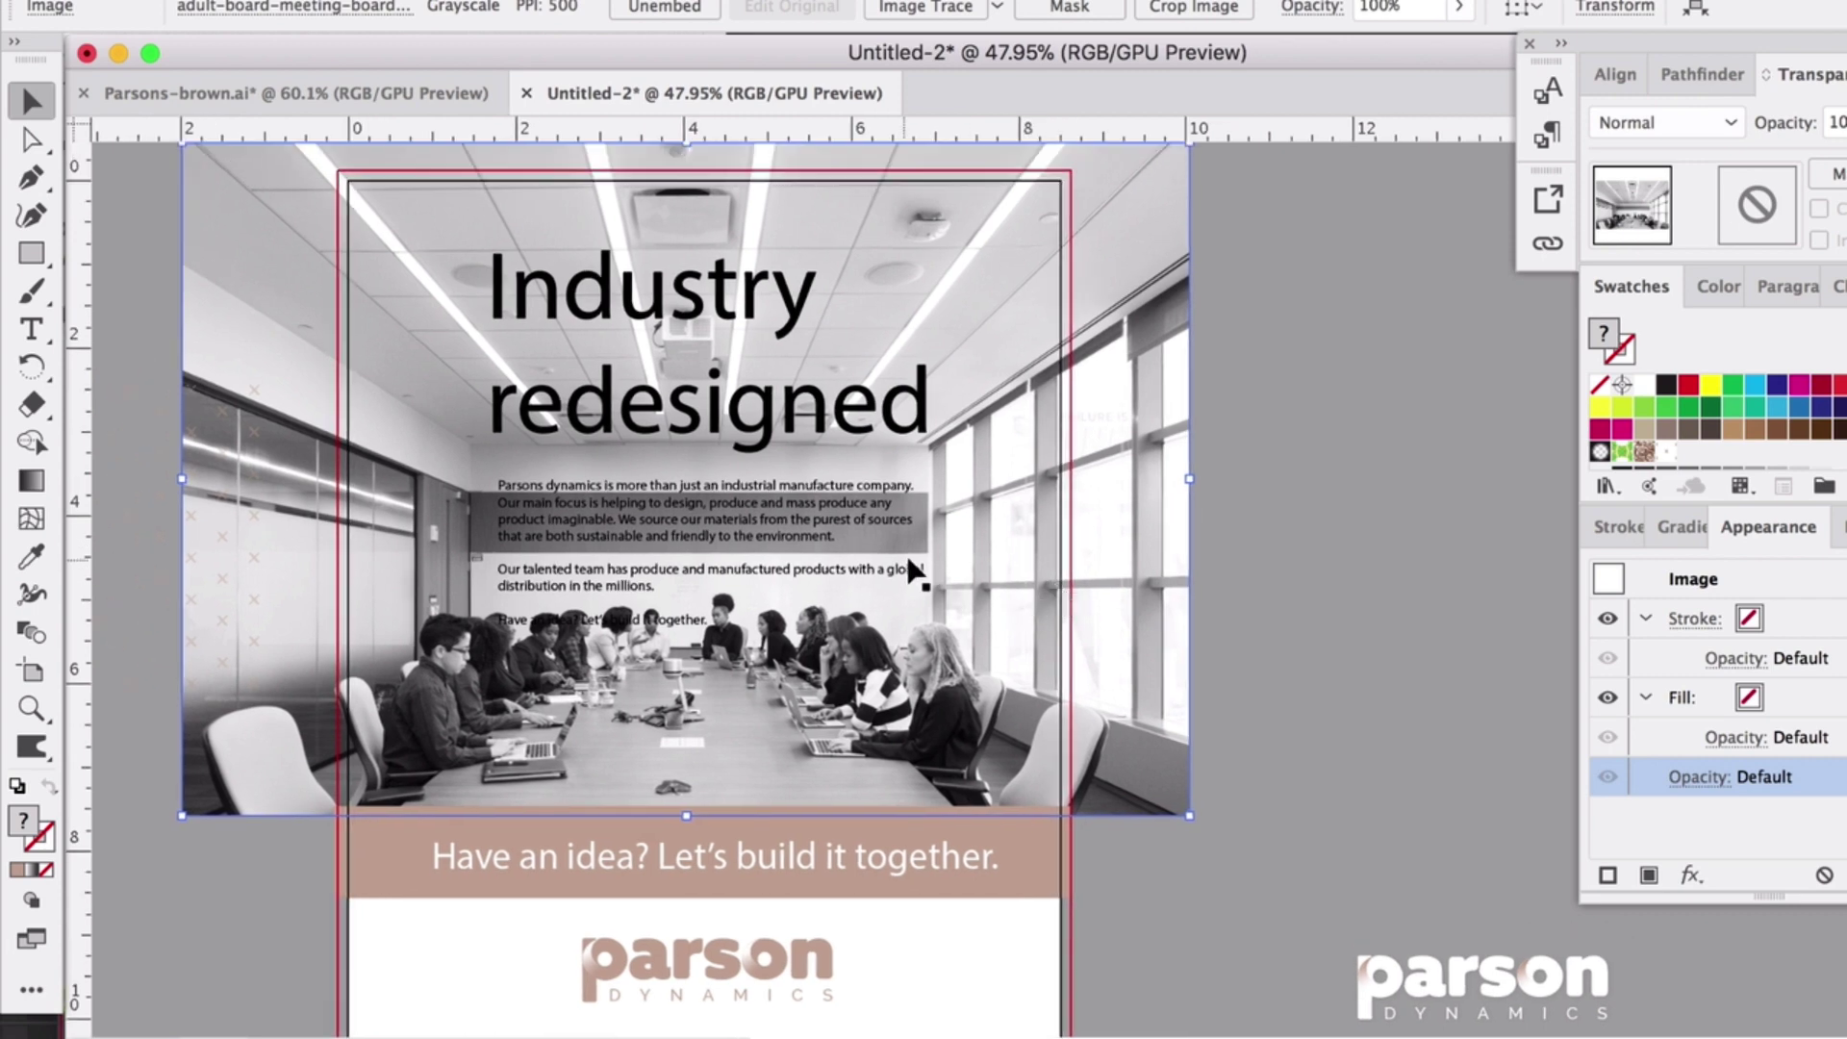
{"action": "left_click", "coordinate": [32, 253]}
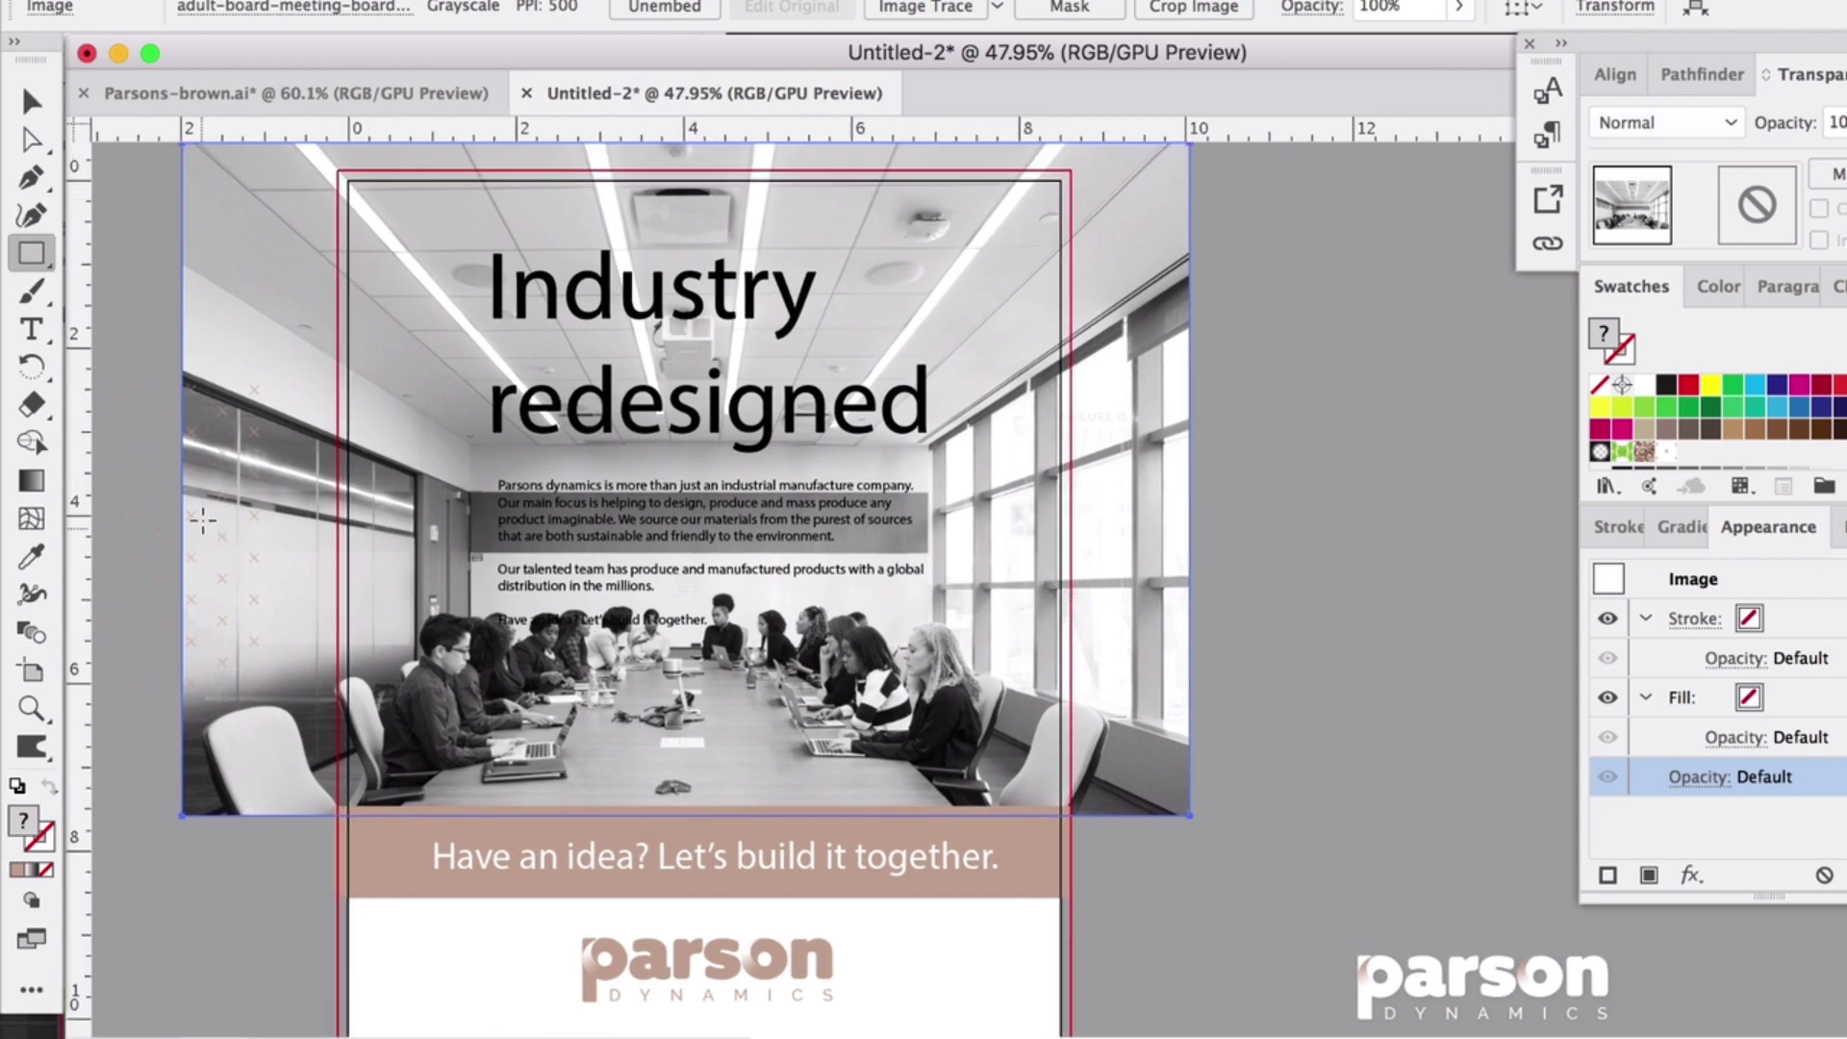
{"action": "mouse_move", "coordinate": [182, 445]}
{"action": "left_mouse_down"}
{"action": "mouse_move", "coordinate": [646, 640]}
{"action": "mouse_move", "coordinate": [1106, 754]}
{"action": "mouse_move", "coordinate": [1191, 813]}
{"action": "left_mouse_up"}
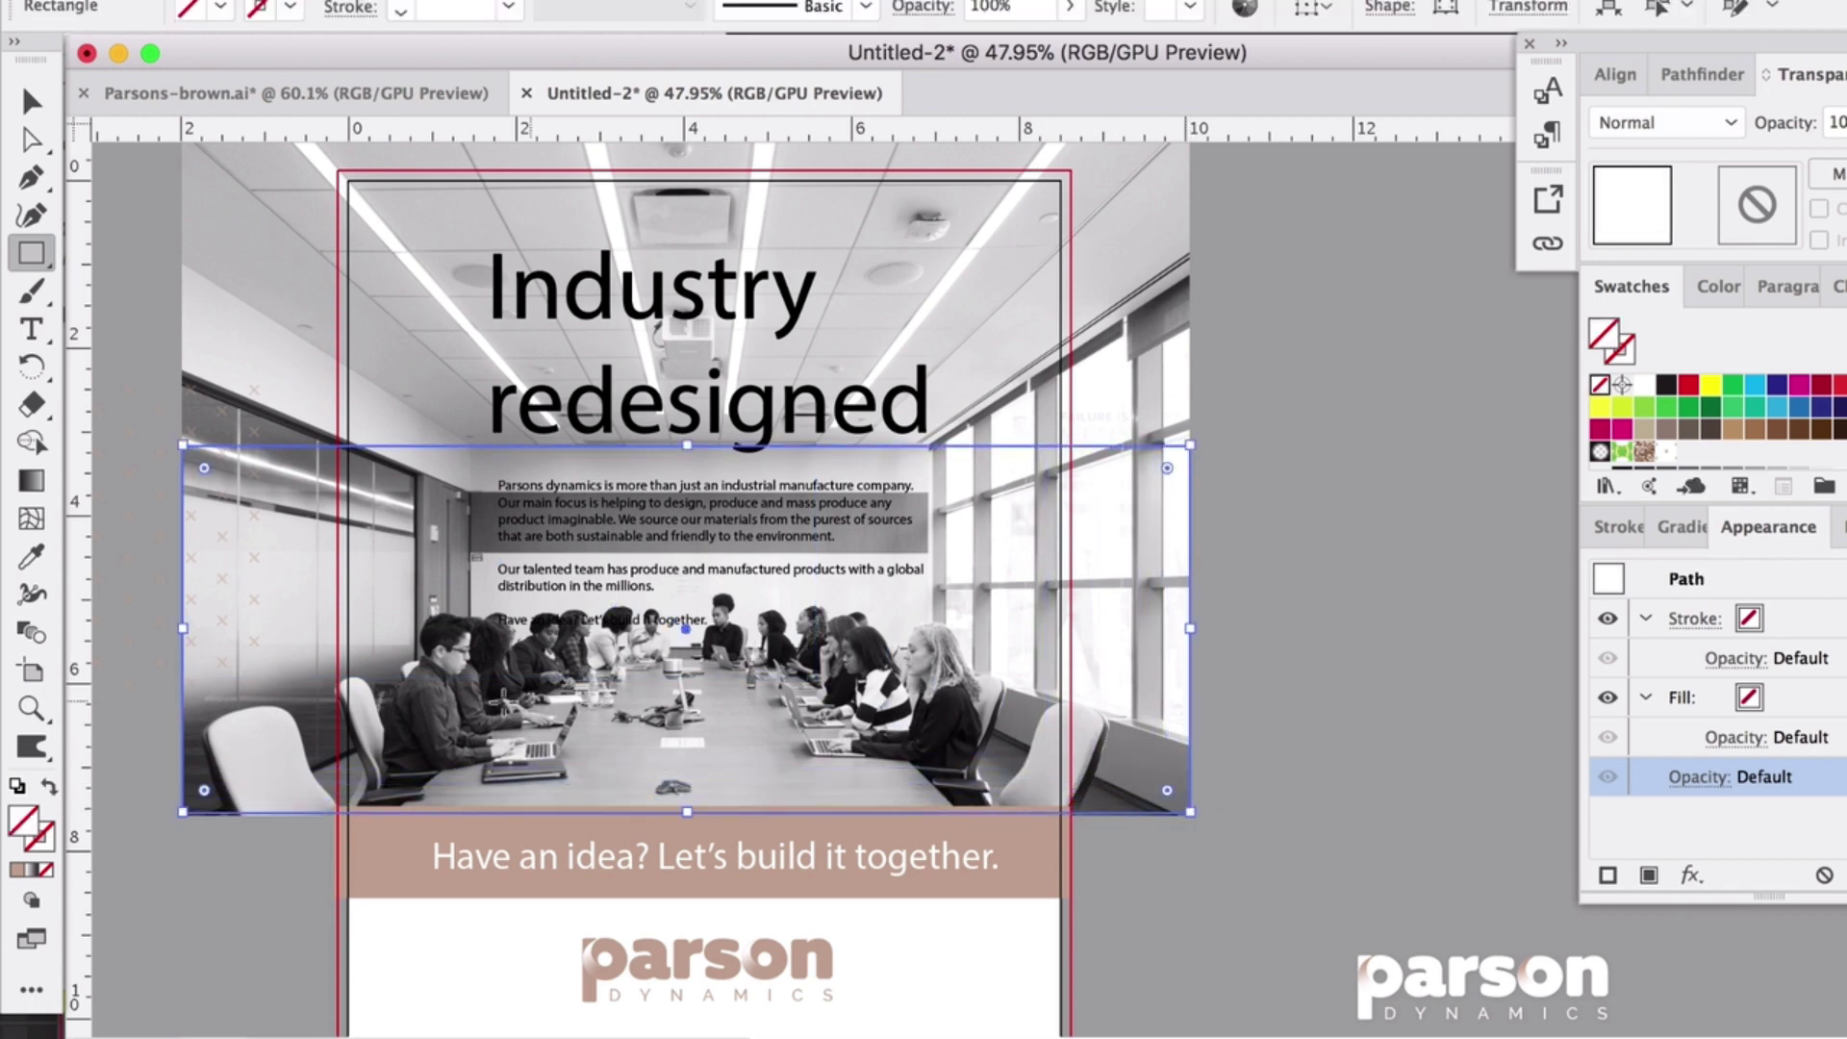
- Give the unfilled rectangle over the meeting photo a bright green stroke
{"action": "left_click", "coordinate": [48, 843]}
{"action": "left_click", "coordinate": [1622, 336]}
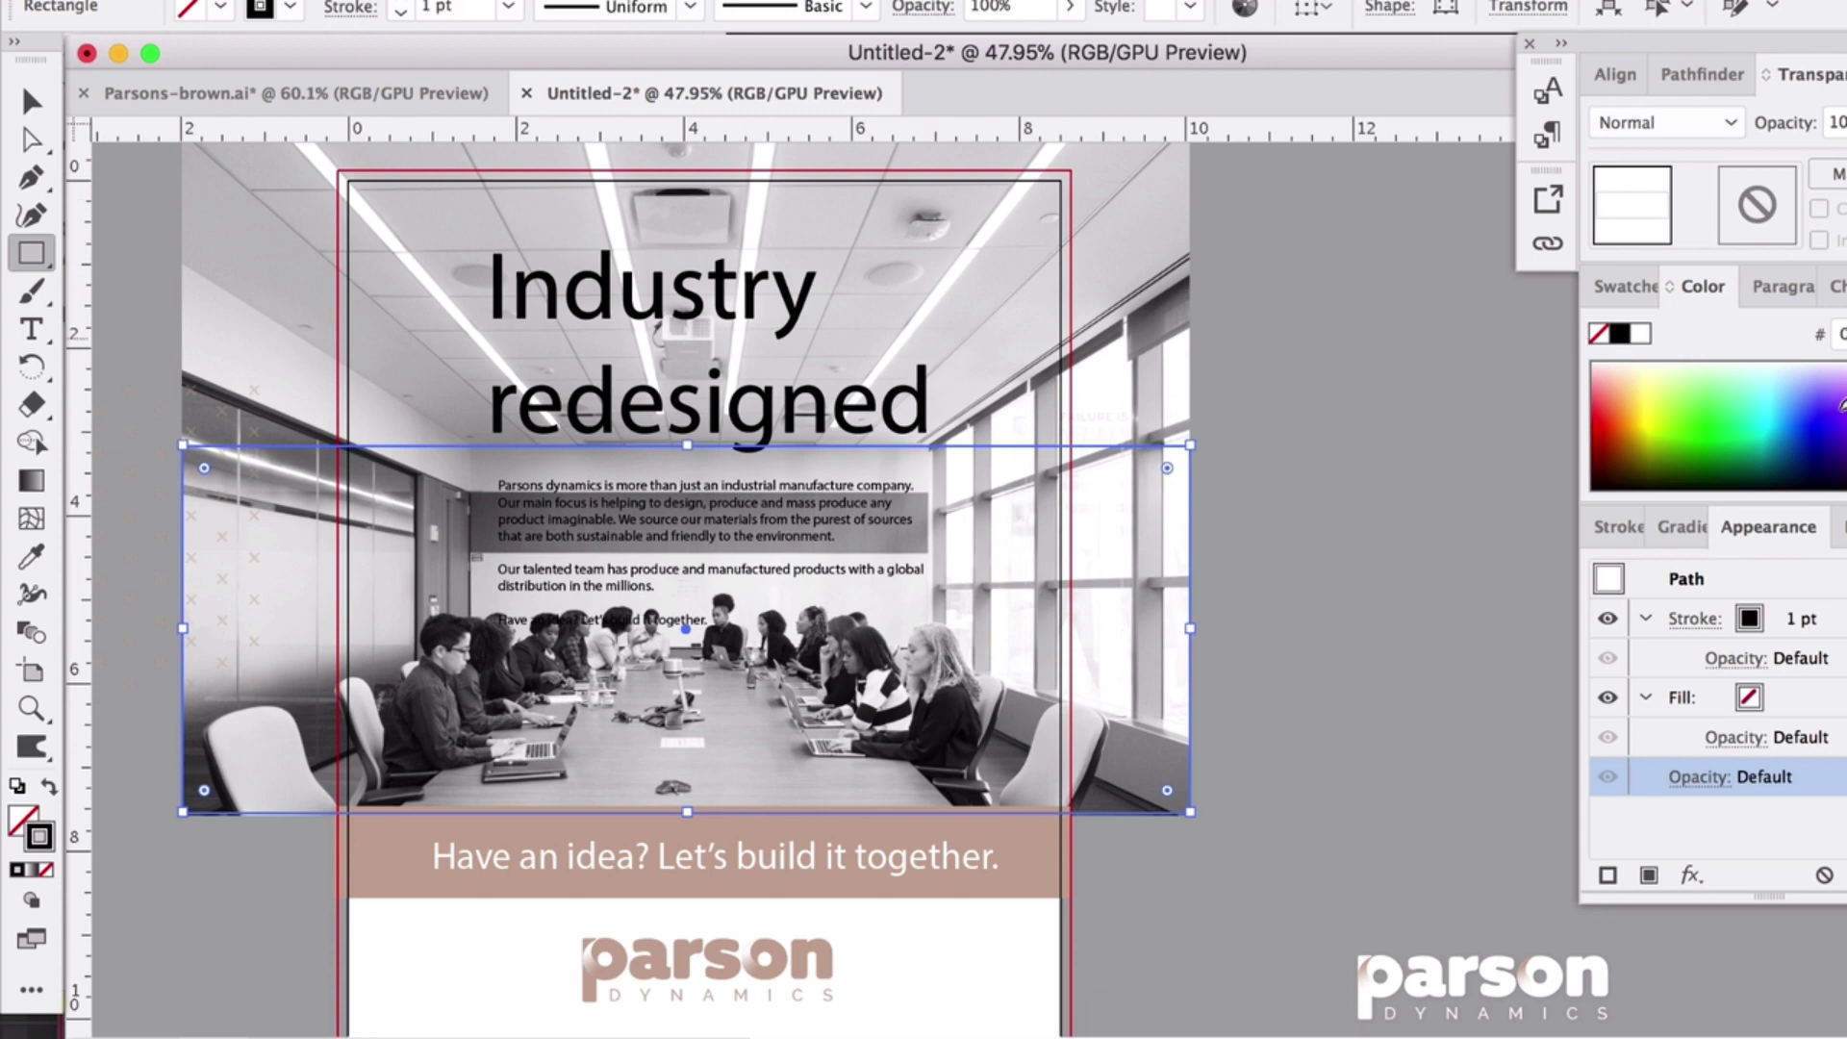
{"action": "left_click", "coordinate": [1724, 420]}
{"action": "left_click", "coordinate": [32, 100]}
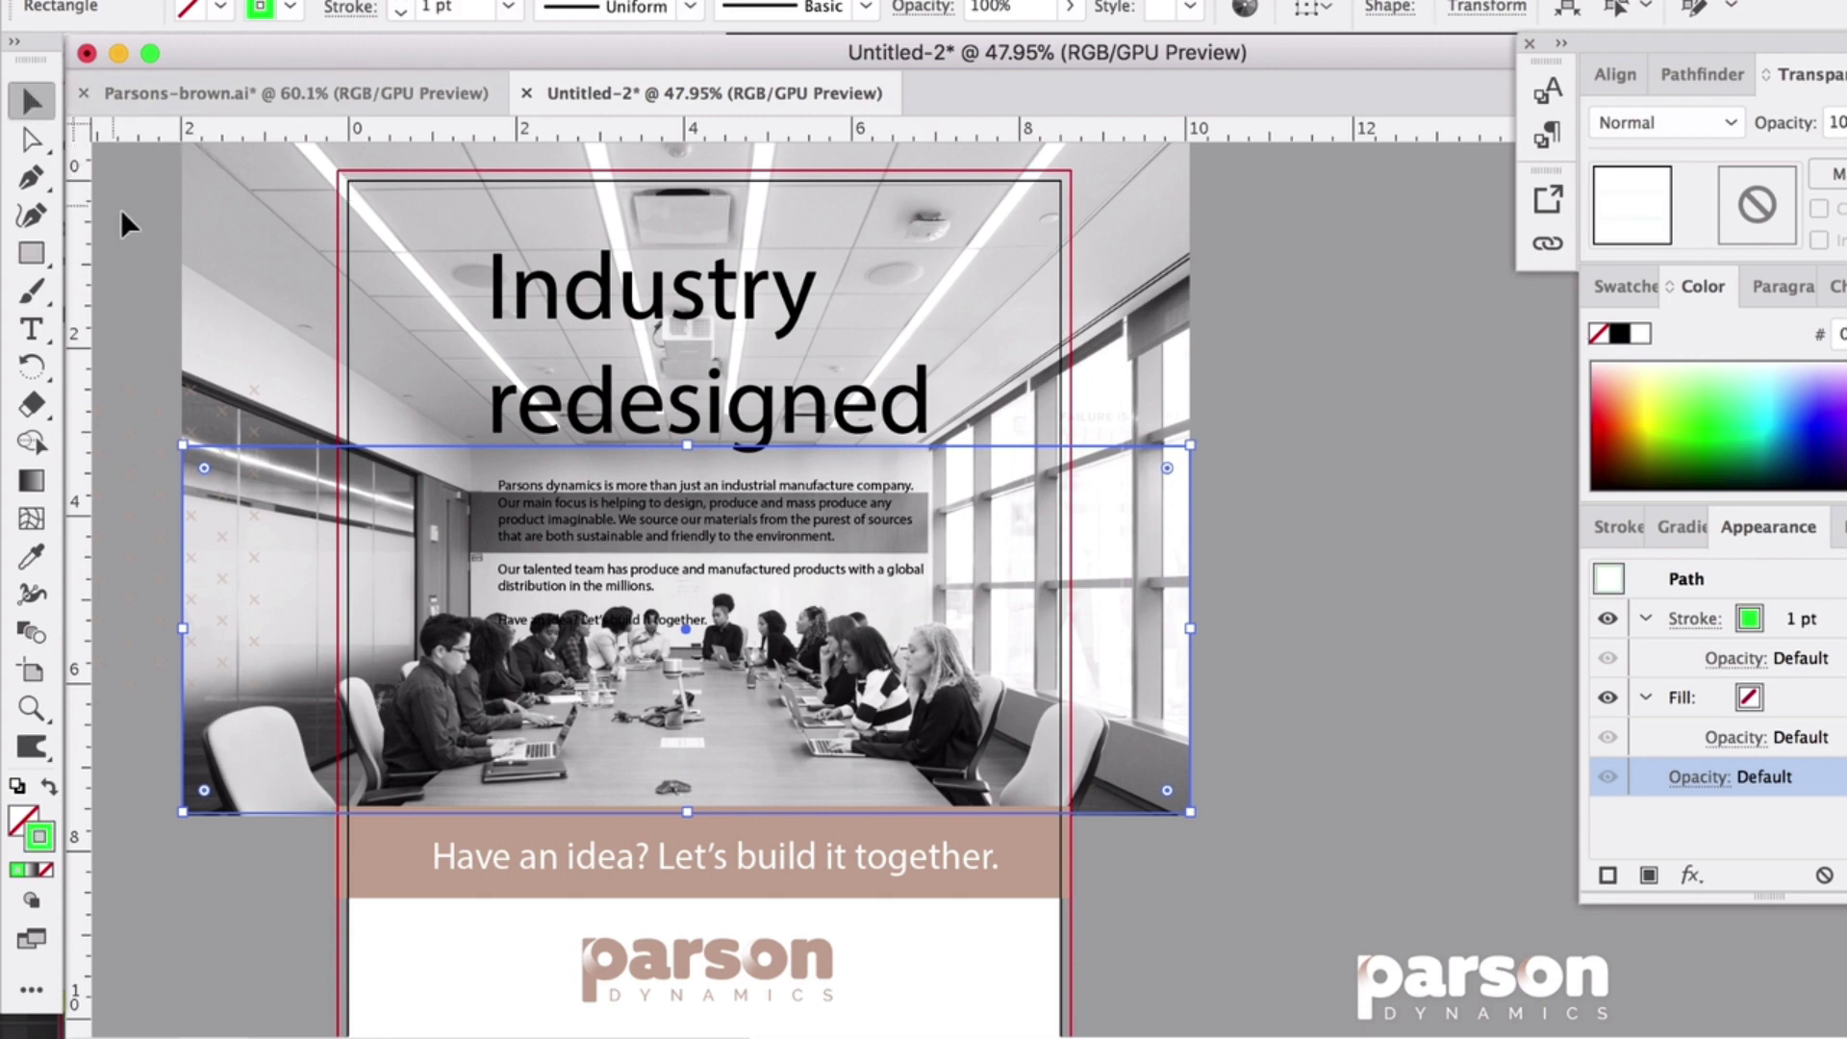
{"action": "left_click", "coordinate": [120, 210]}
- Move the description text off the page beside the photo, and lower the green rectangle's upper edge to the middle of the dark wall strip
{"action": "left_click", "coordinate": [940, 446]}
{"action": "left_click_drag", "start_coordinate": [689, 445], "coordinate": [1330, 413]}
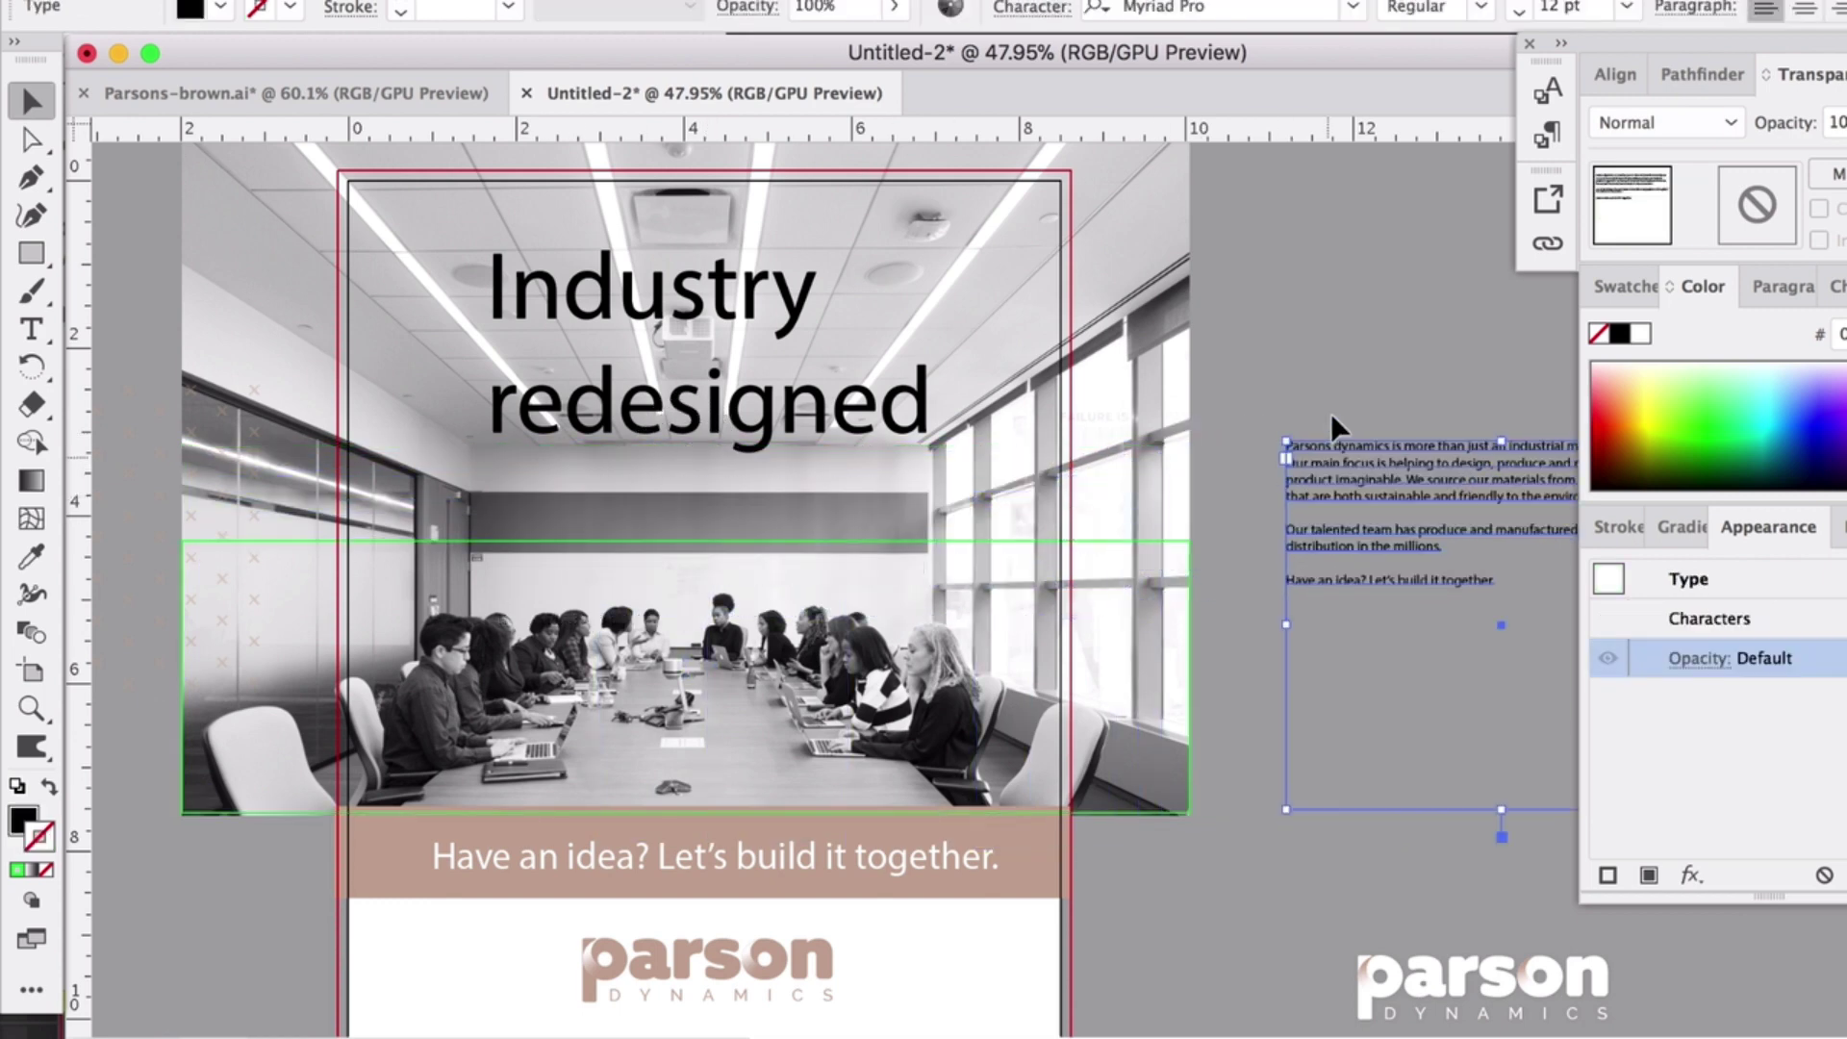
{"action": "left_click", "coordinate": [898, 497]}
{"action": "left_click", "coordinate": [748, 540]}
{"action": "mouse_move", "coordinate": [687, 540]}
{"action": "left_mouse_down"}
{"action": "mouse_move", "coordinate": [680, 575]}
{"action": "mouse_move", "coordinate": [687, 522]}
{"action": "left_mouse_up"}
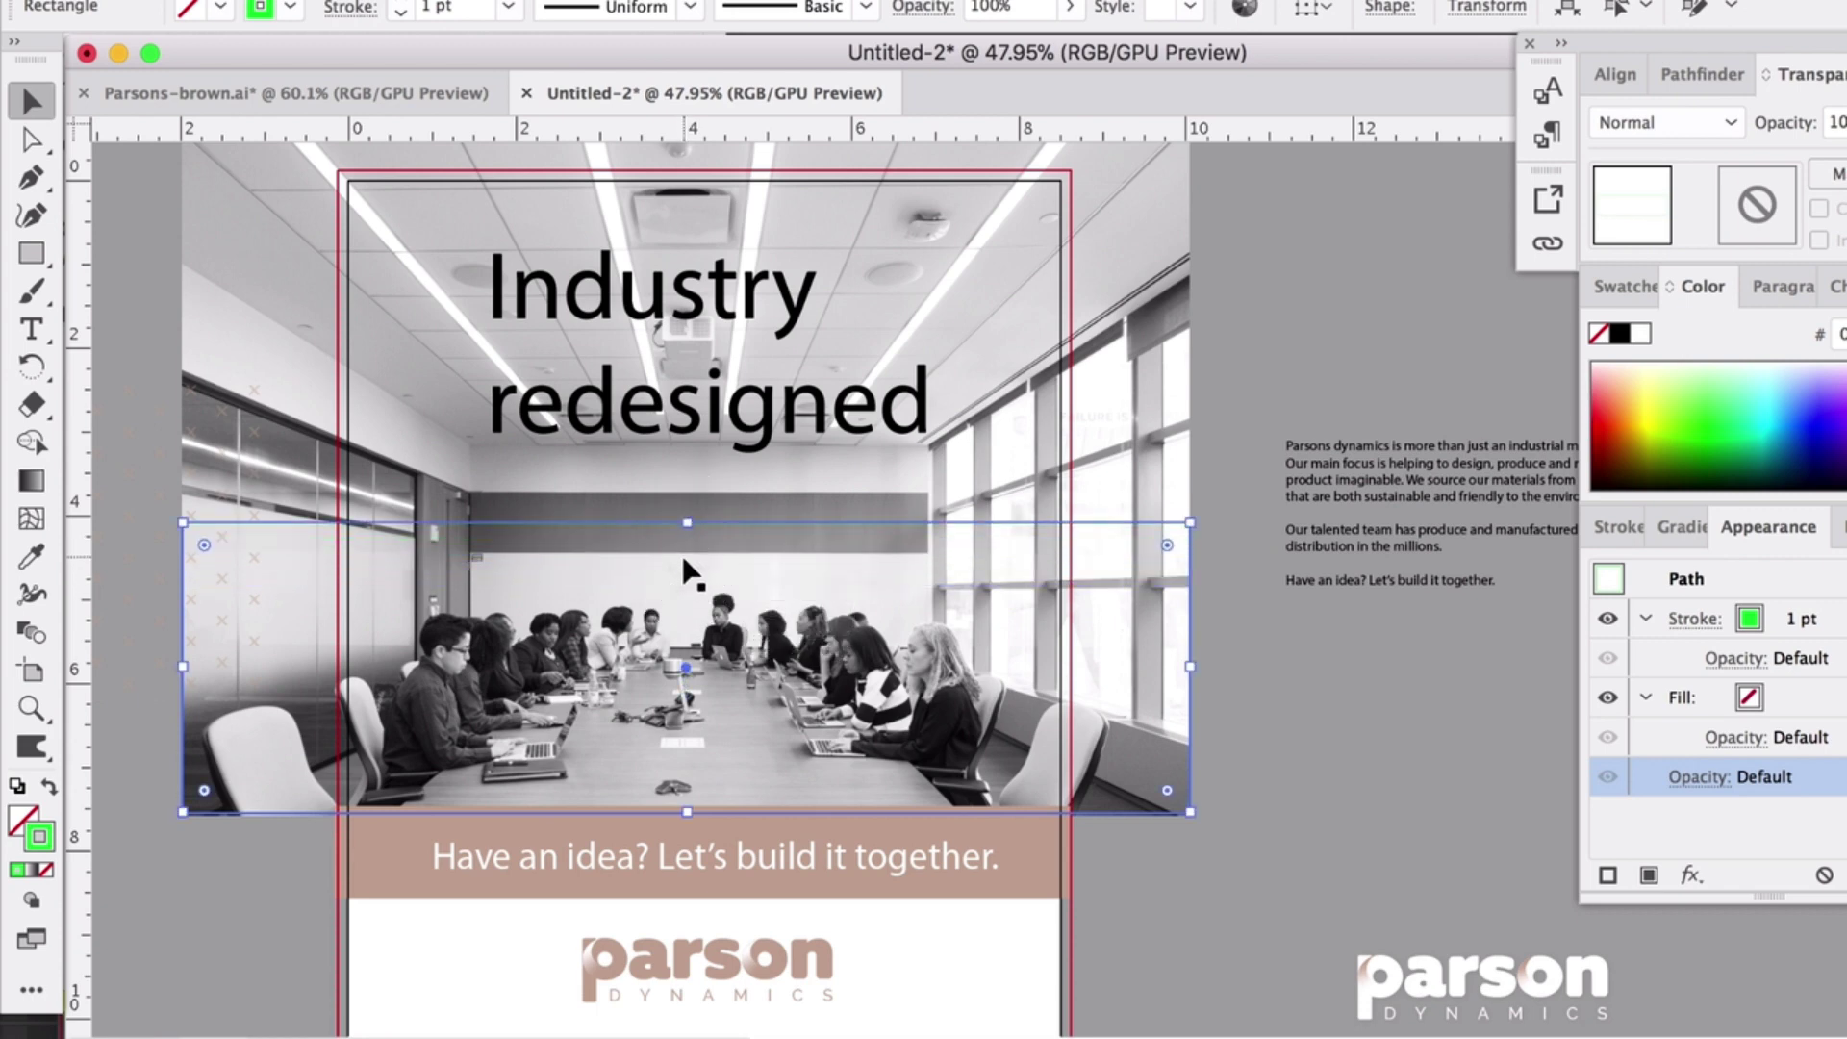
{"action": "left_click", "coordinate": [1441, 816]}
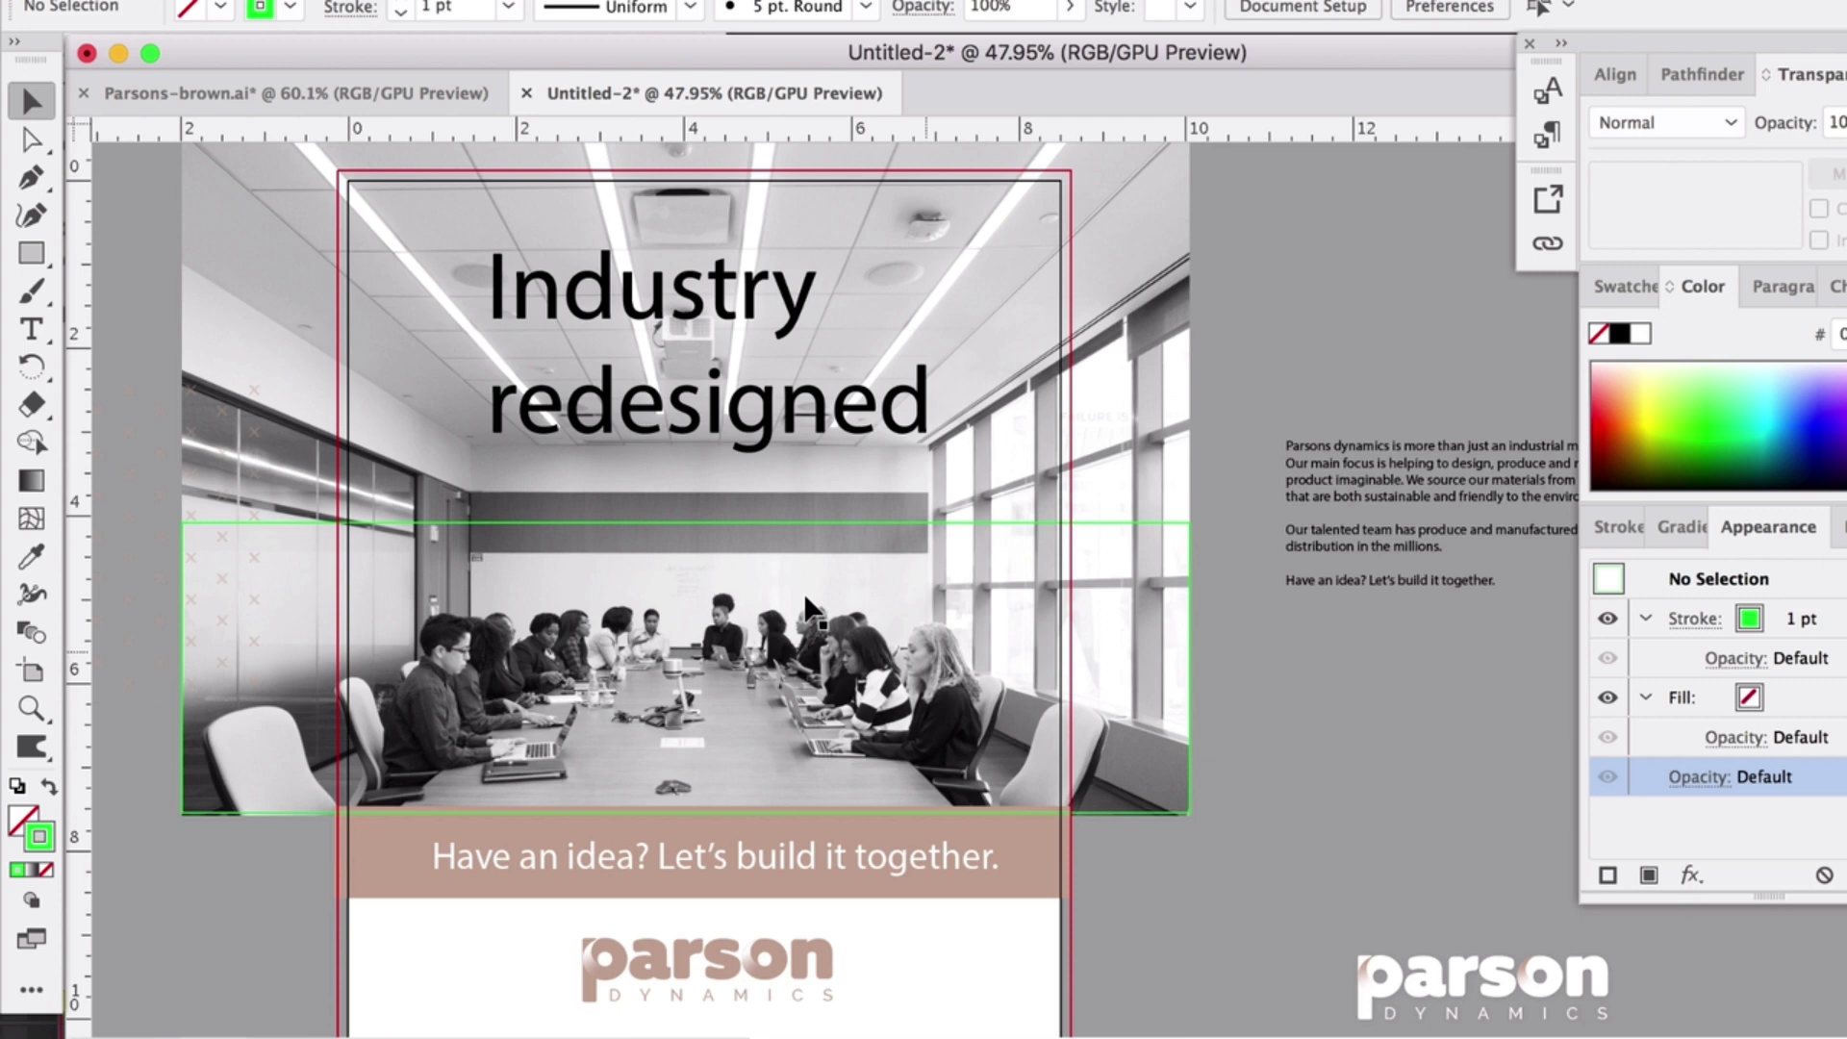
- Set the green rectangle's stroke weight to 5 pt
{"action": "left_click", "coordinate": [748, 524]}
{"action": "left_click", "coordinate": [1709, 624]}
{"action": "left_click", "coordinate": [1476, 655]}
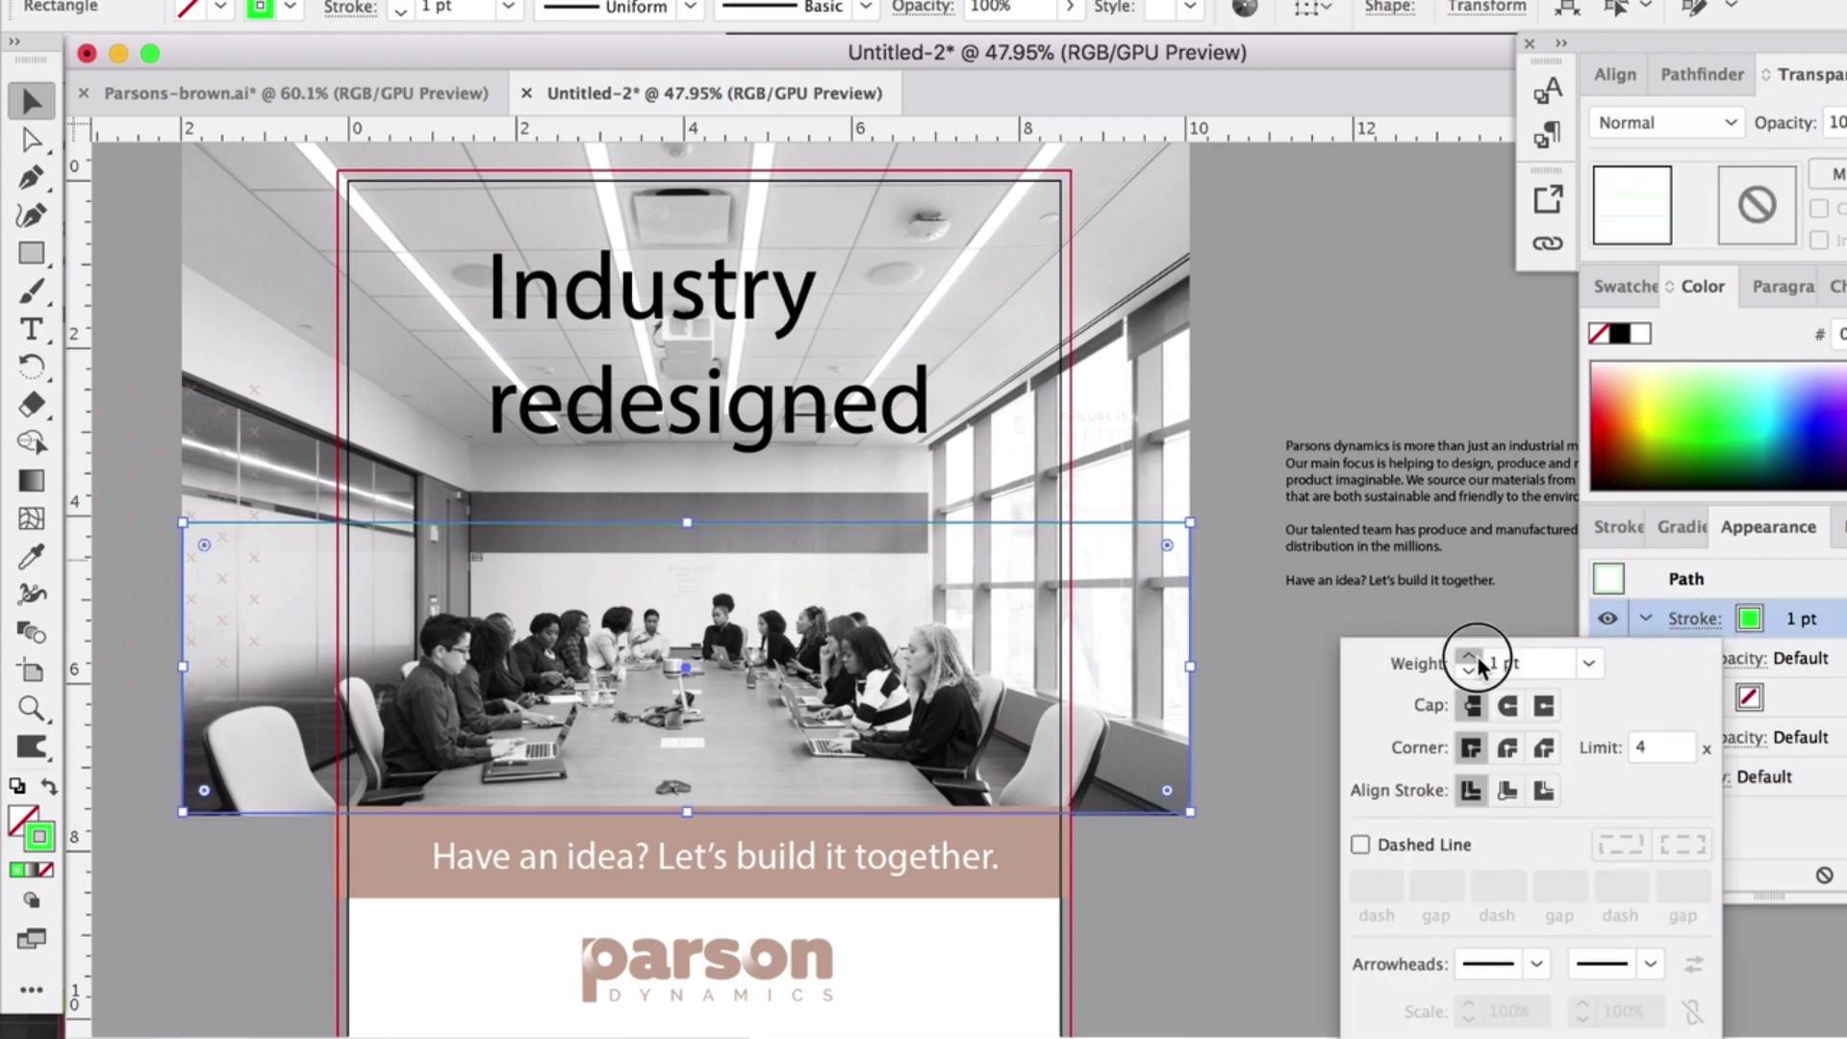
{"action": "left_click", "coordinate": [1476, 655]}
{"action": "left_click", "coordinate": [1476, 655]}
{"action": "left_click", "coordinate": [1476, 655]}
{"action": "left_click", "coordinate": [1359, 287]}
{"action": "left_click", "coordinate": [1360, 289]}
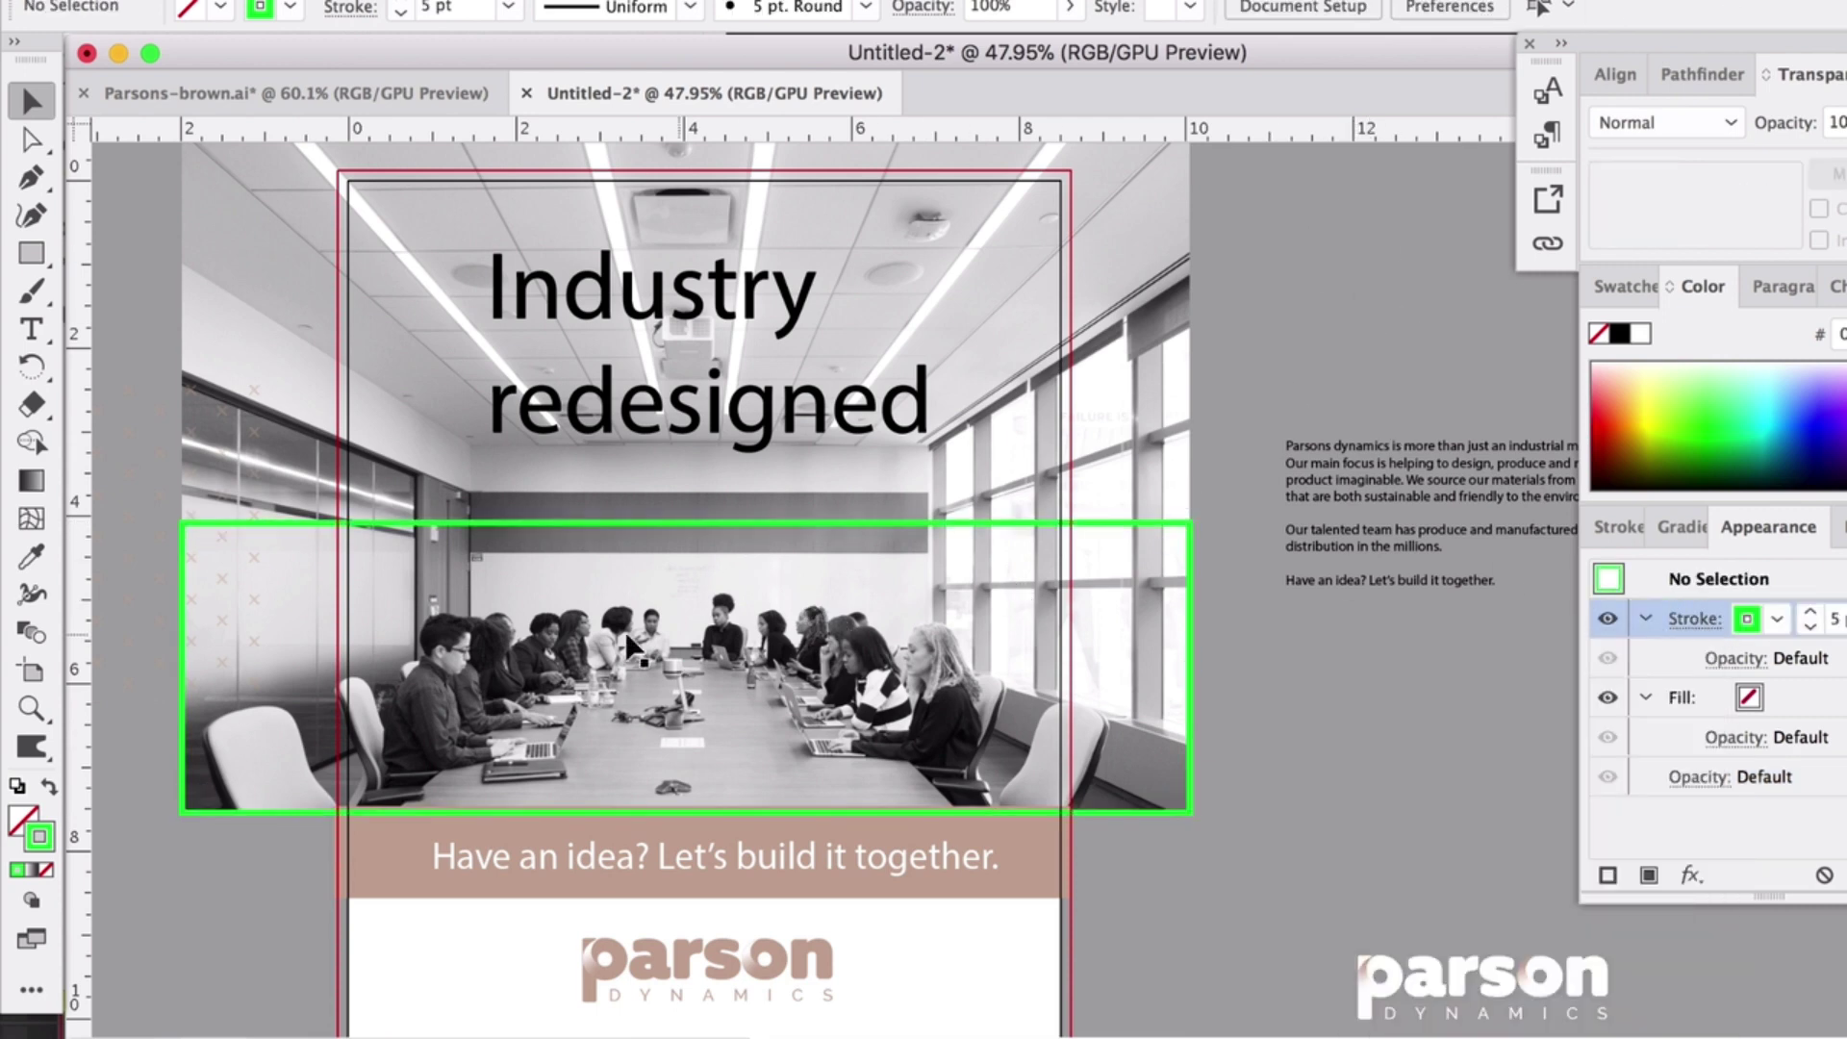
- Crop the meeting photo to the green rectangle with a clipping mask
{"action": "left_click", "coordinate": [515, 526]}
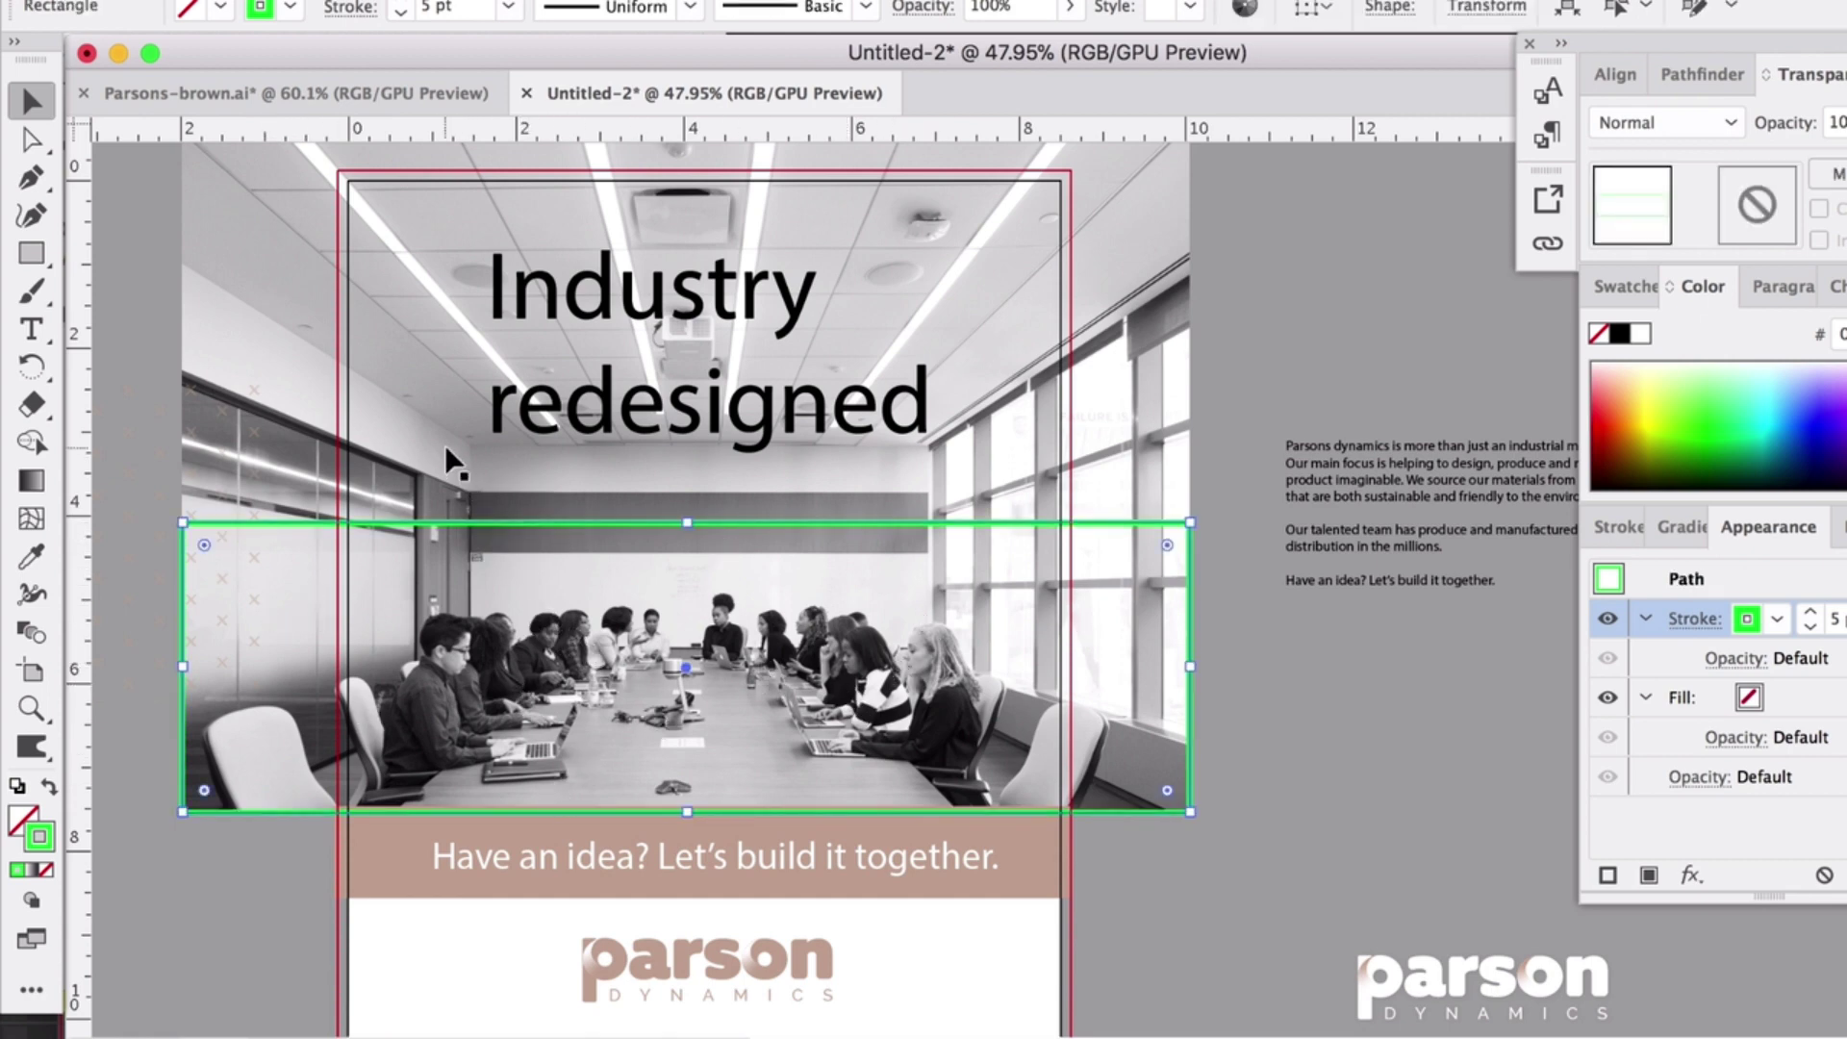
{"action": "left_click", "coordinate": [525, 659], "text": "shift"}
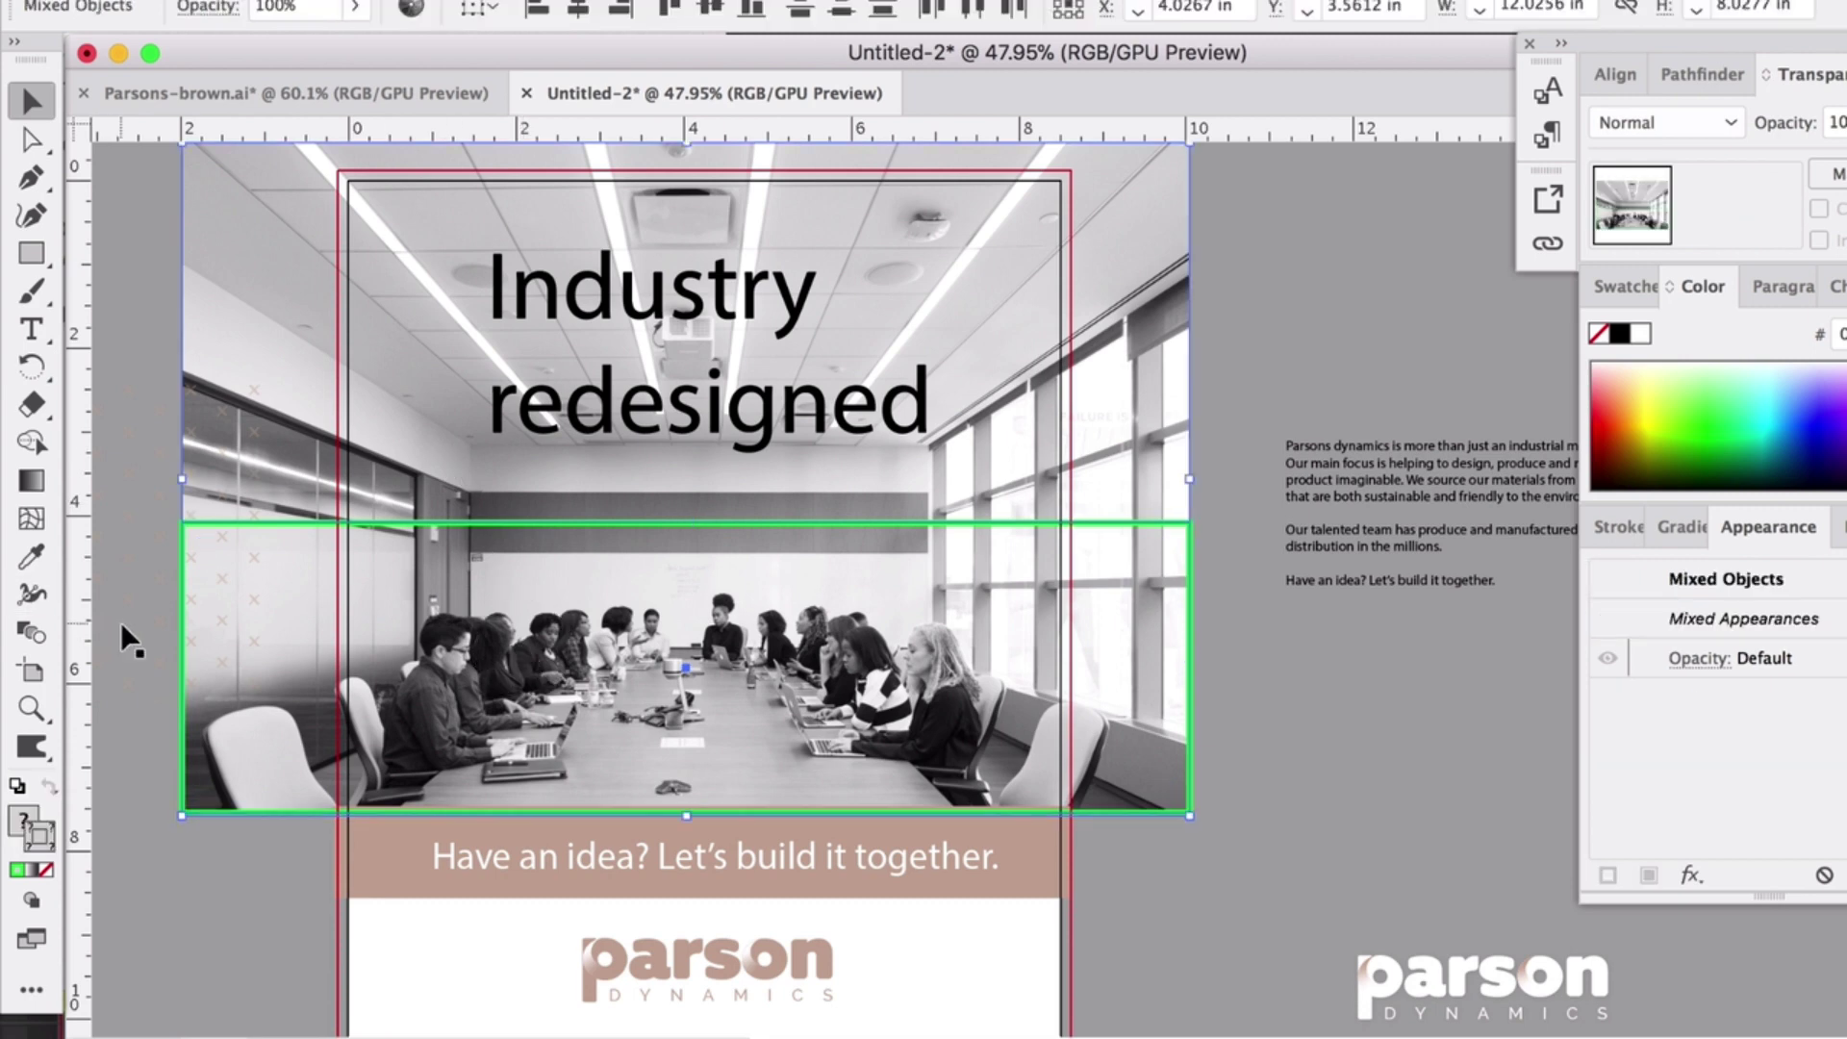
{"action": "right_click", "coordinate": [547, 553]}
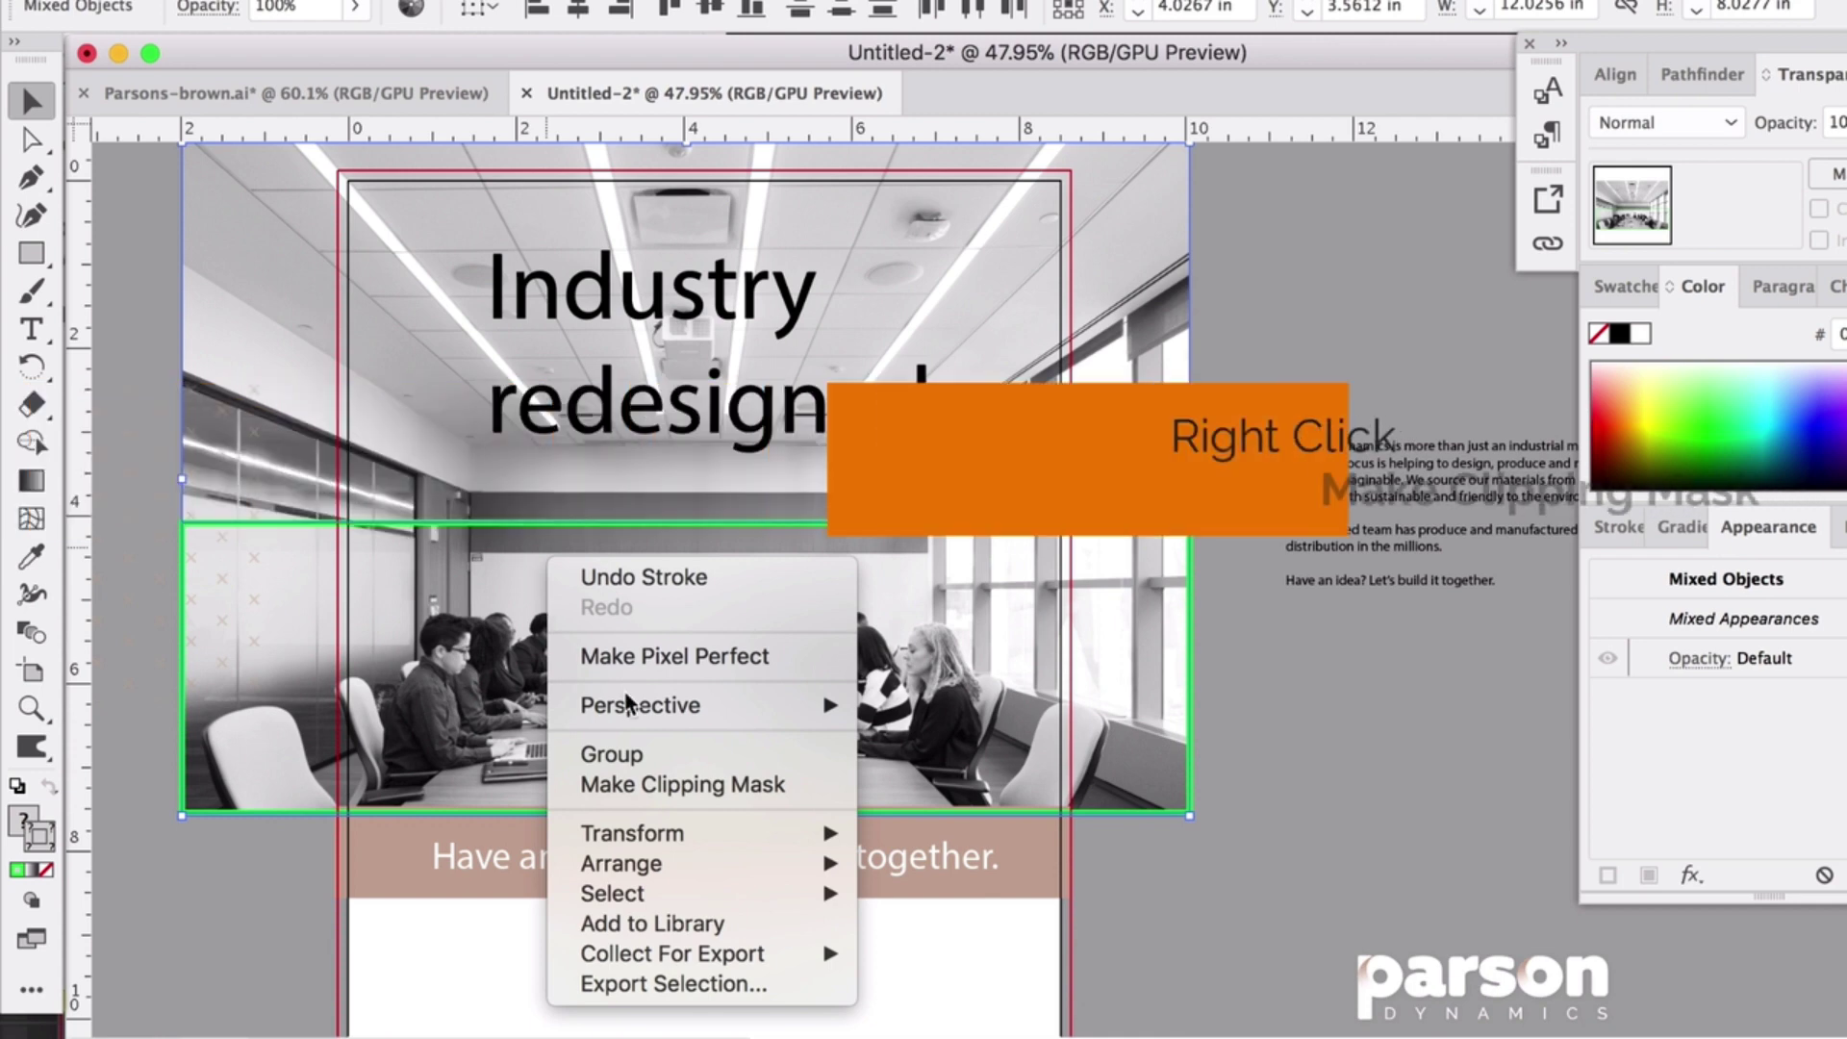
{"action": "left_click", "coordinate": [694, 787]}
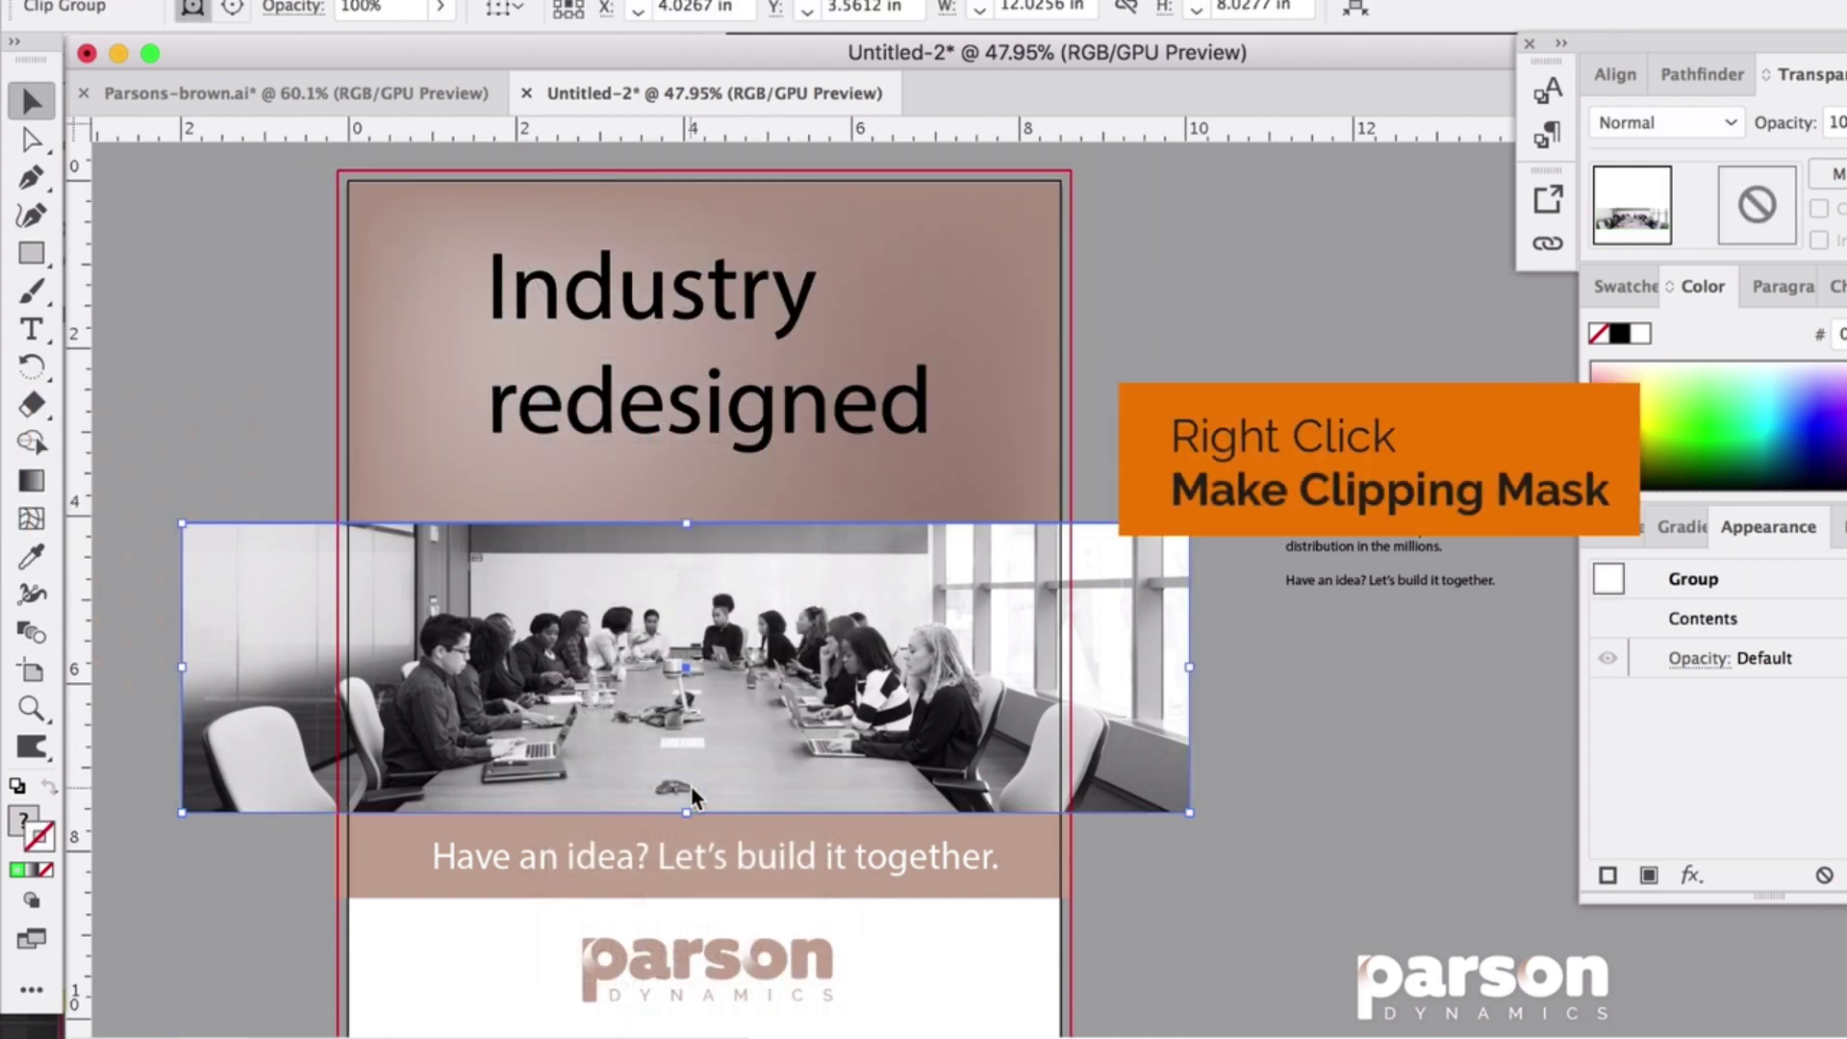
{"action": "left_click", "coordinate": [1282, 819]}
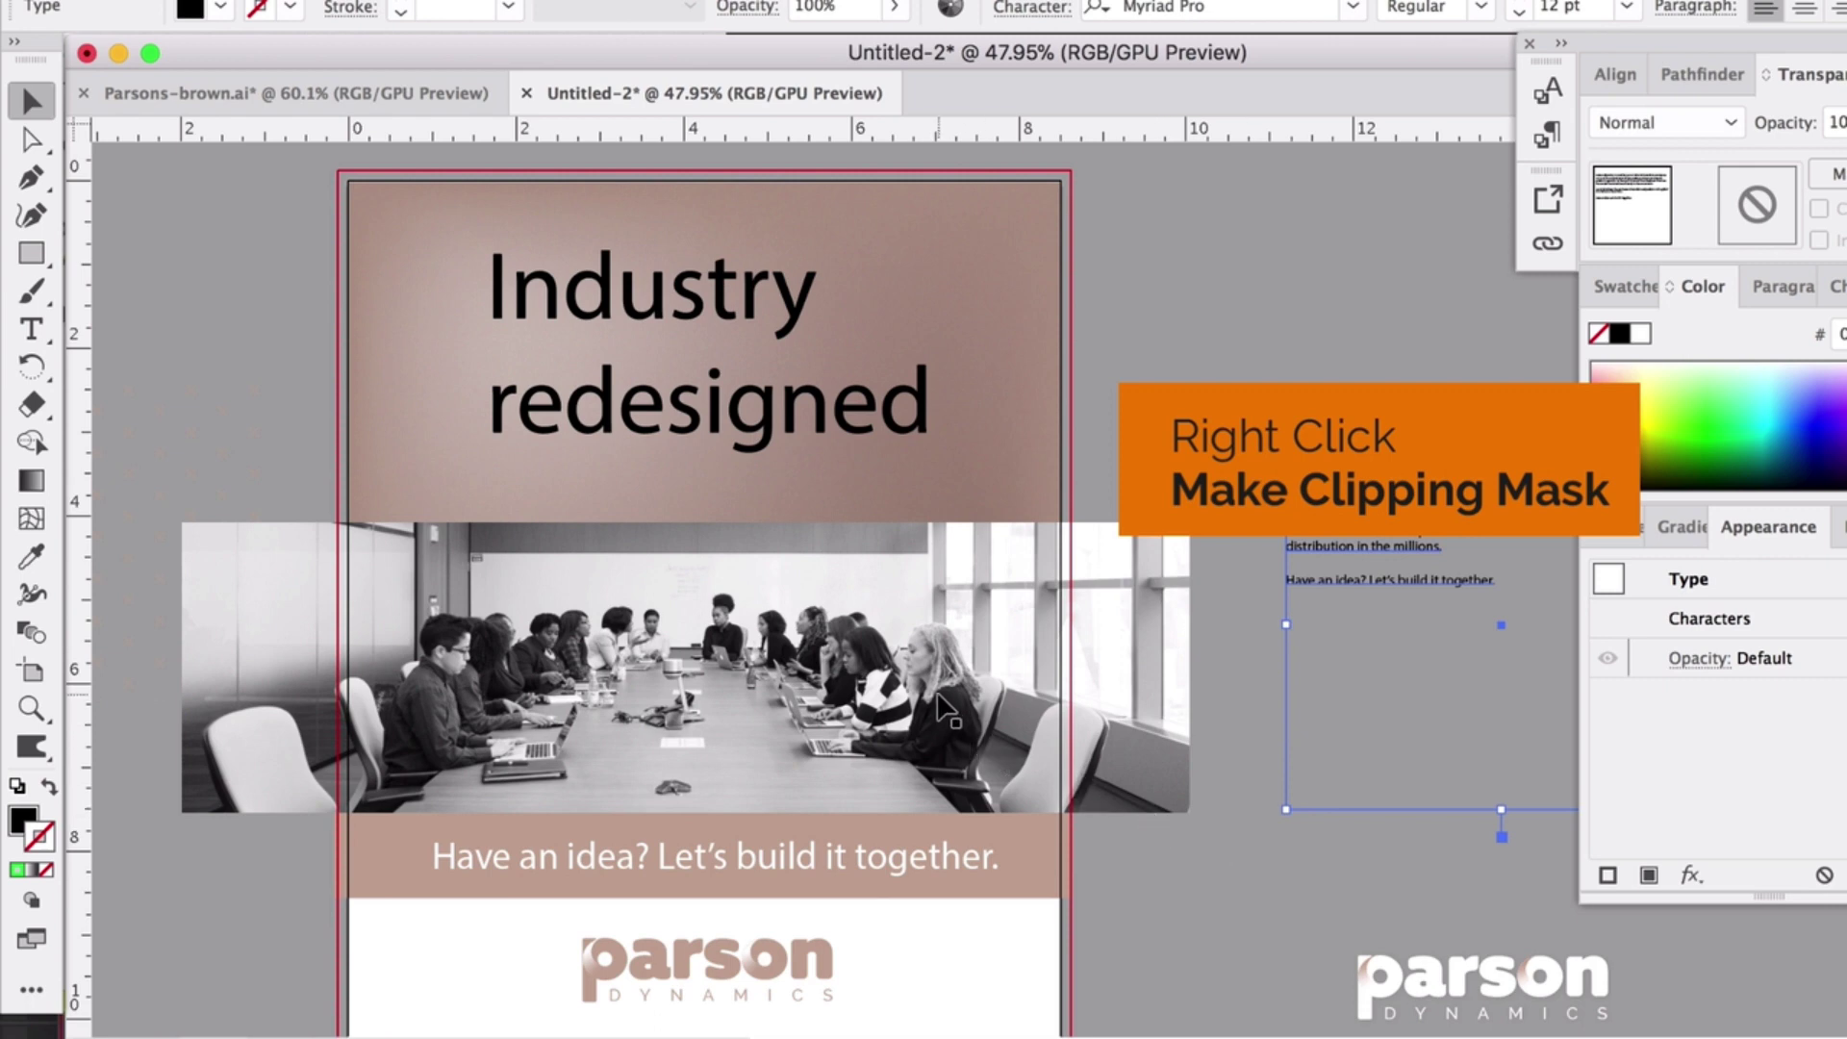
{"action": "left_click", "coordinate": [874, 695]}
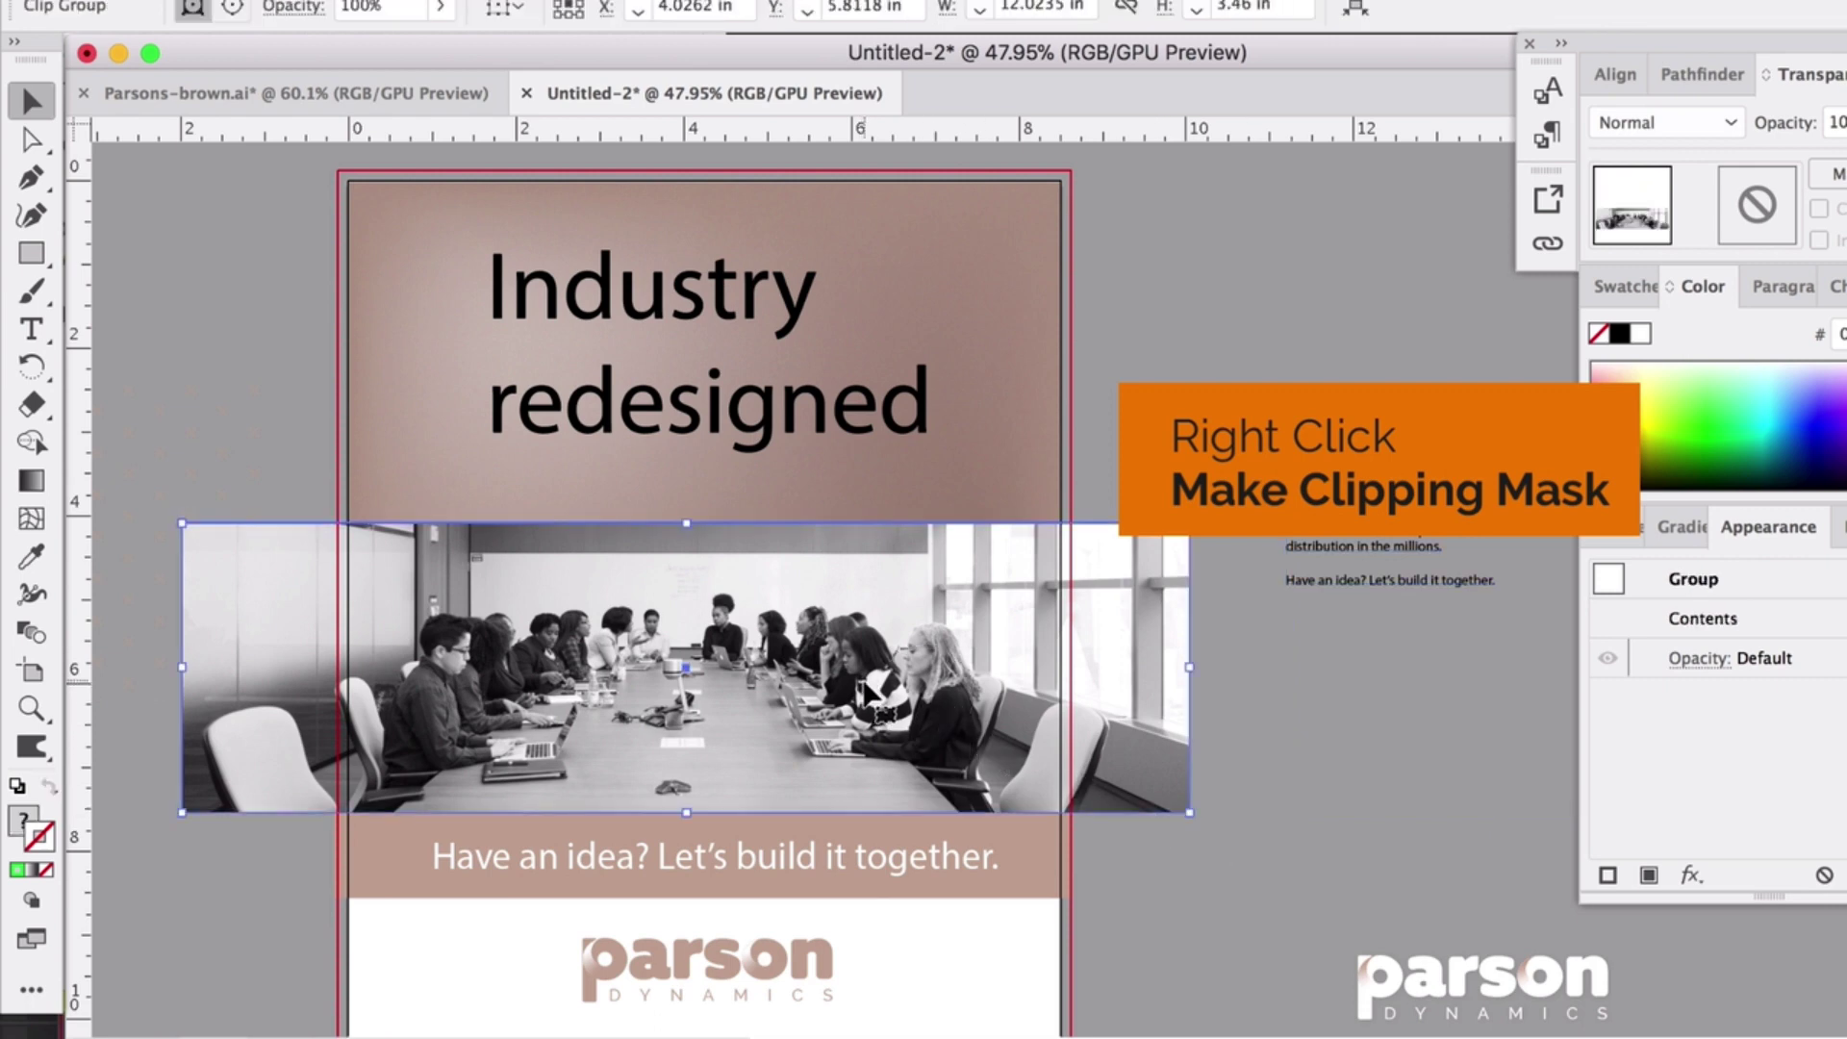
{"action": "scroll", "coordinate": [864, 681], "scroll_direction": "up", "scroll_amount": 1}
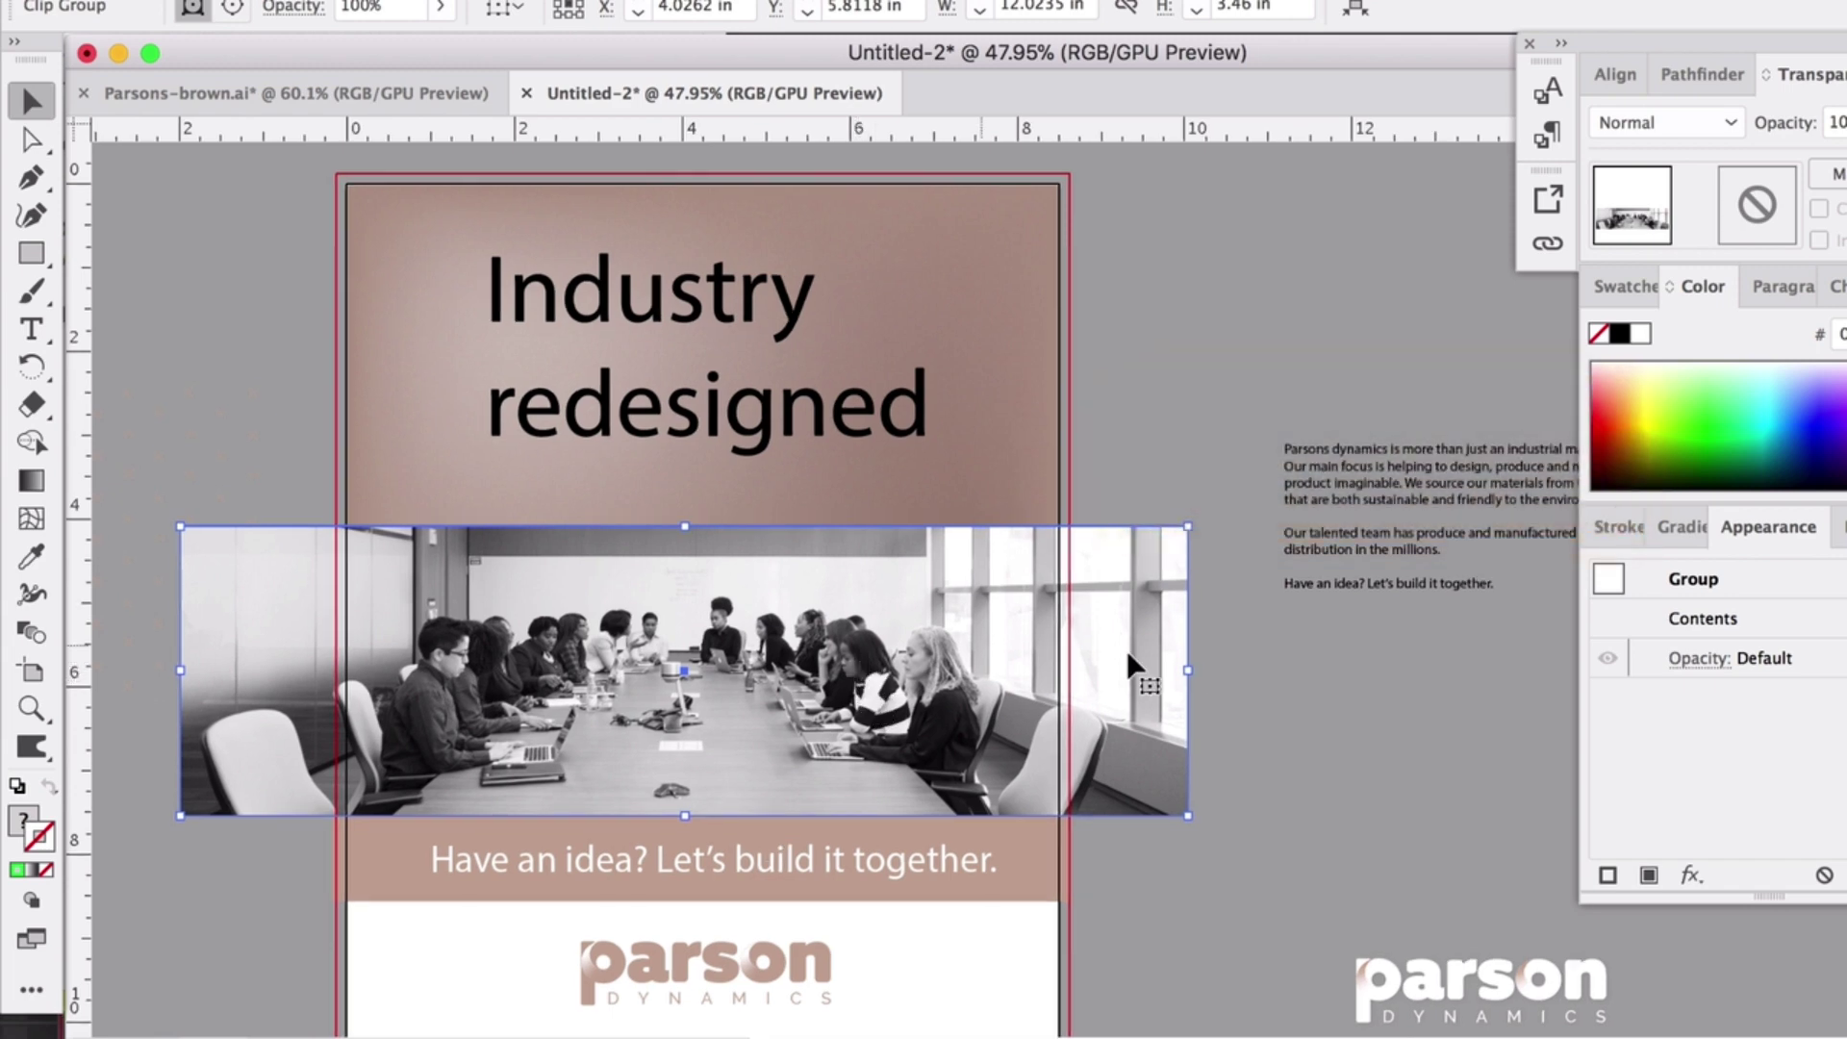
{"action": "left_click", "coordinate": [1282, 698]}
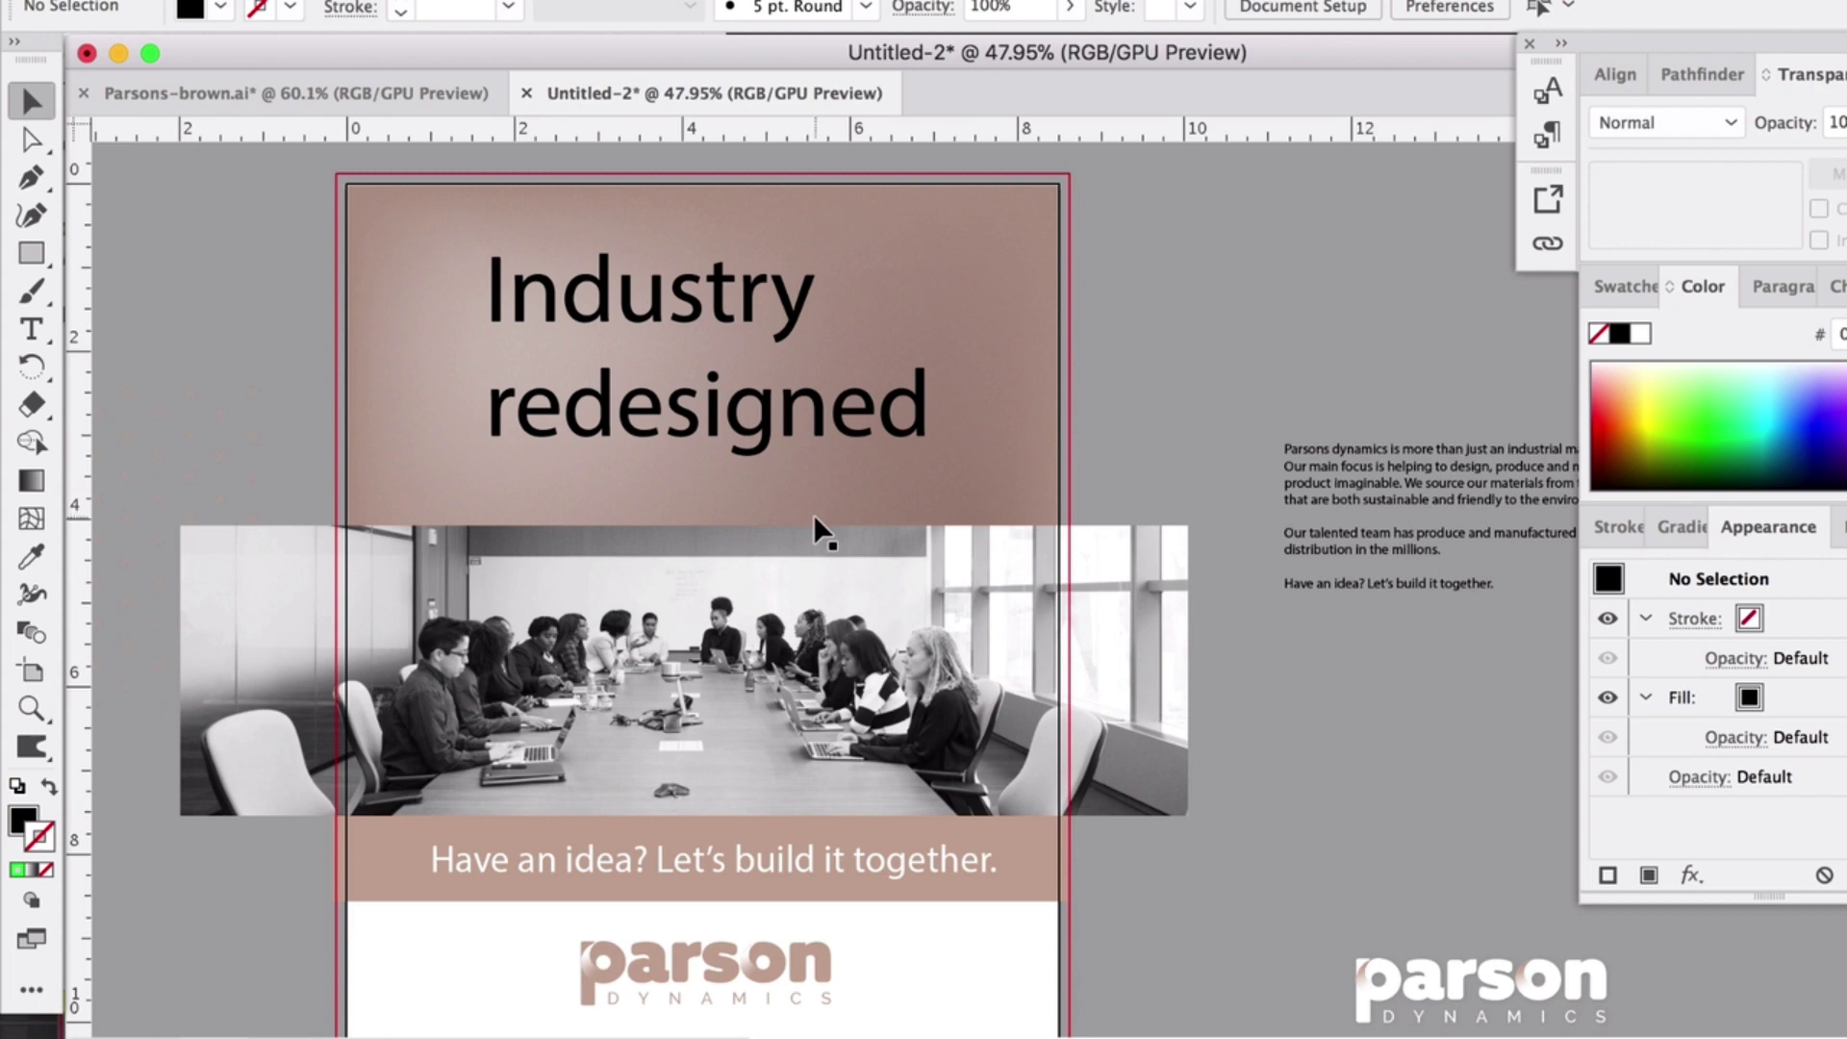
- Apply a Feather effect with a 1.5 in radius to the clipped meeting photo, with the preview turned on
{"action": "left_click", "coordinate": [806, 573]}
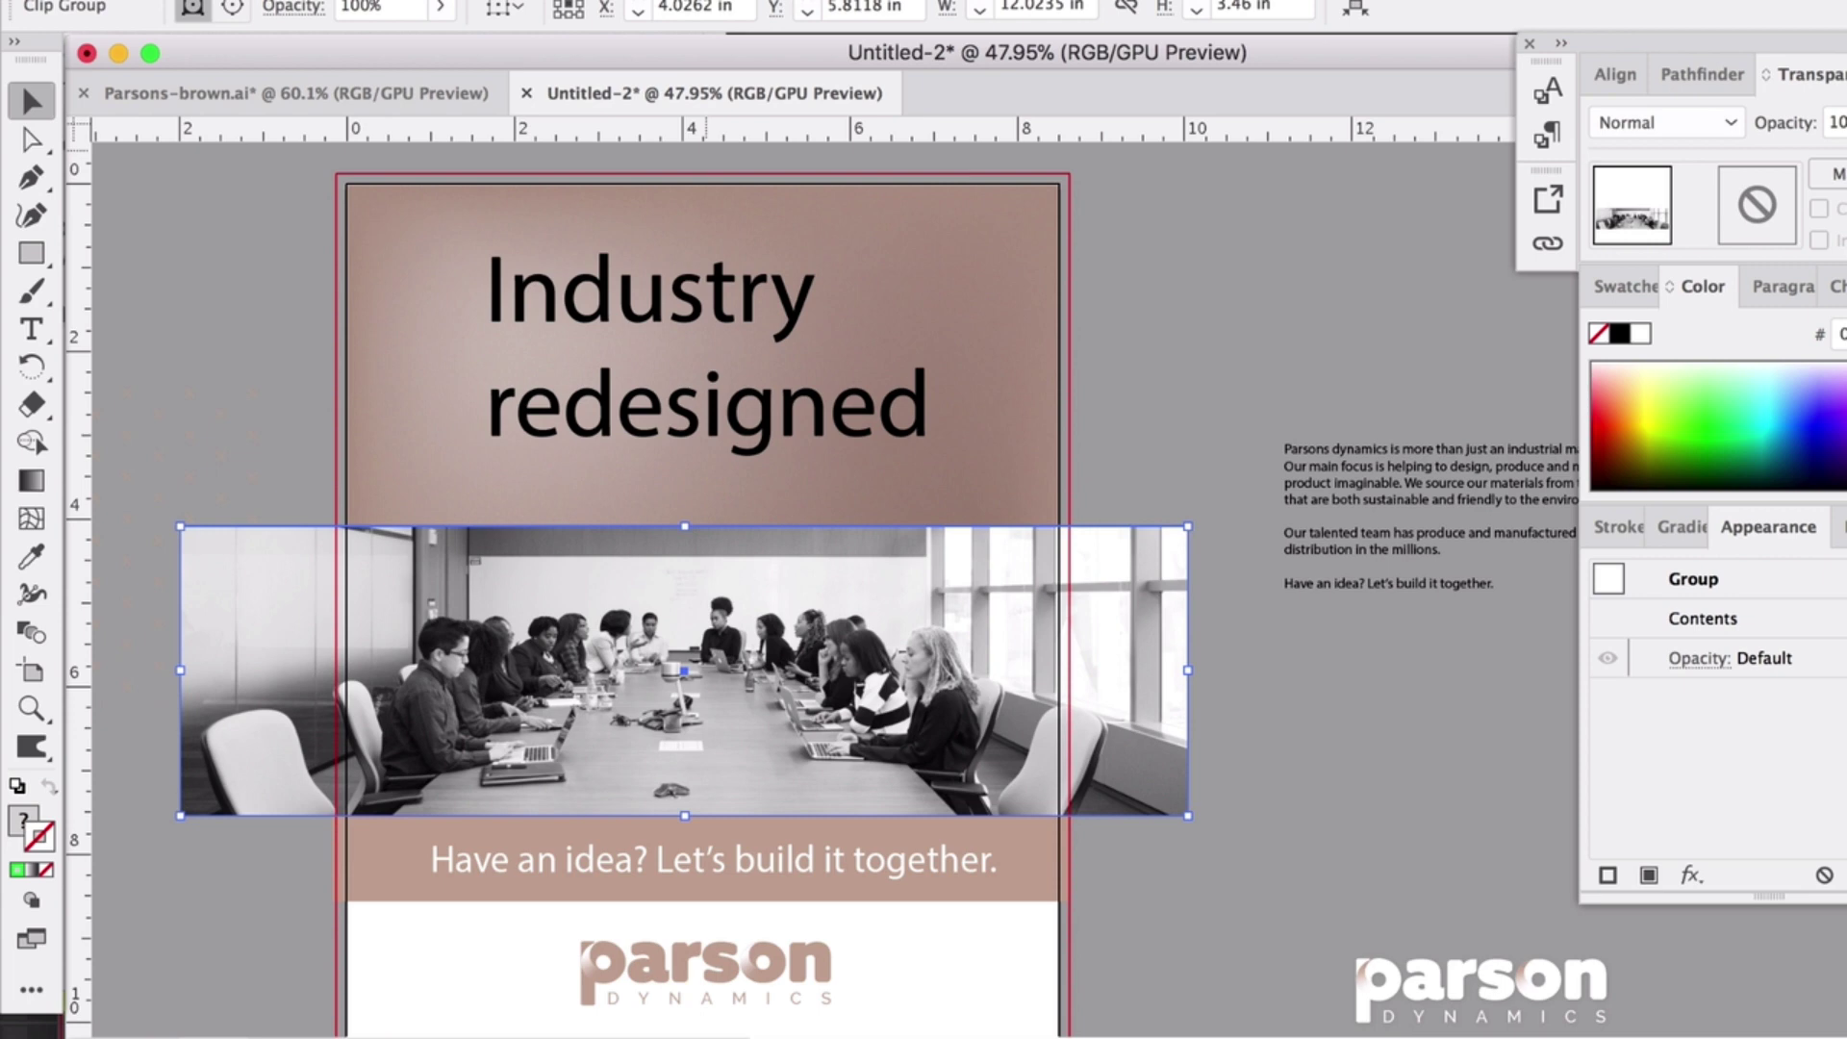
{"action": "left_click", "coordinate": [683, 2]}
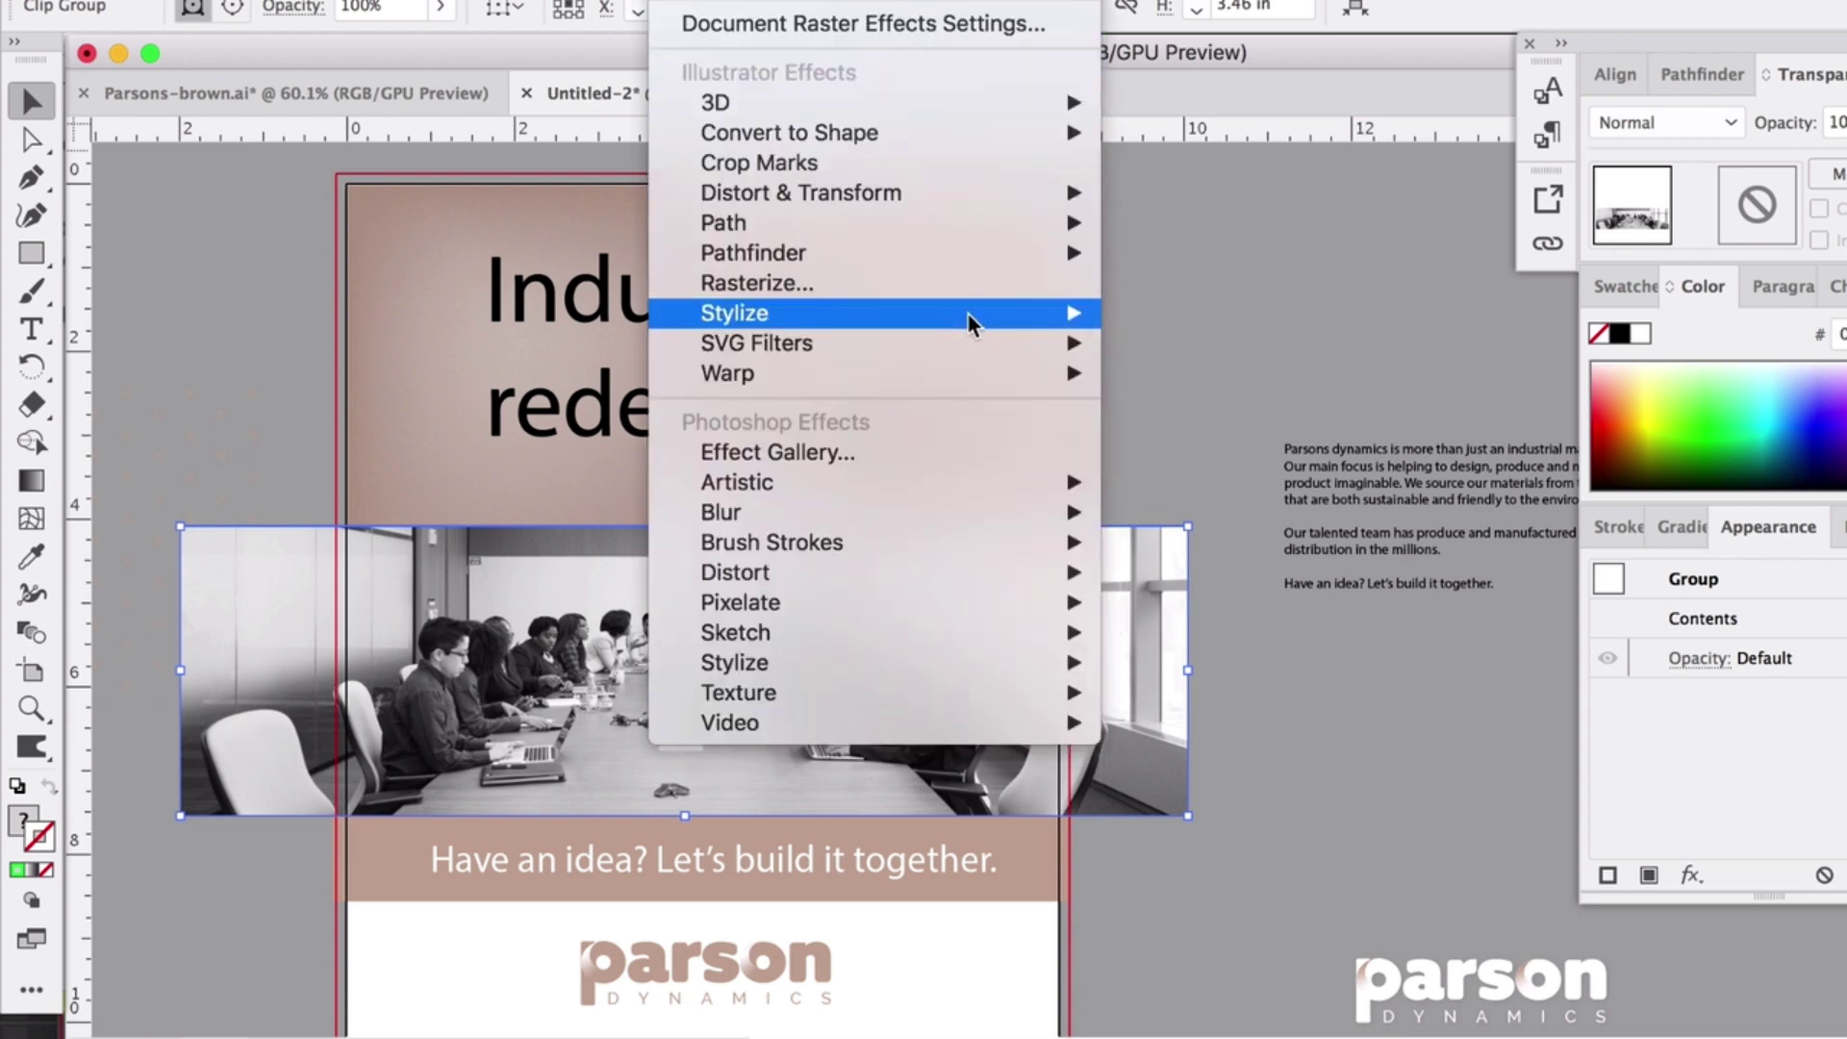
{"action": "mouse_move", "coordinate": [967, 314]}
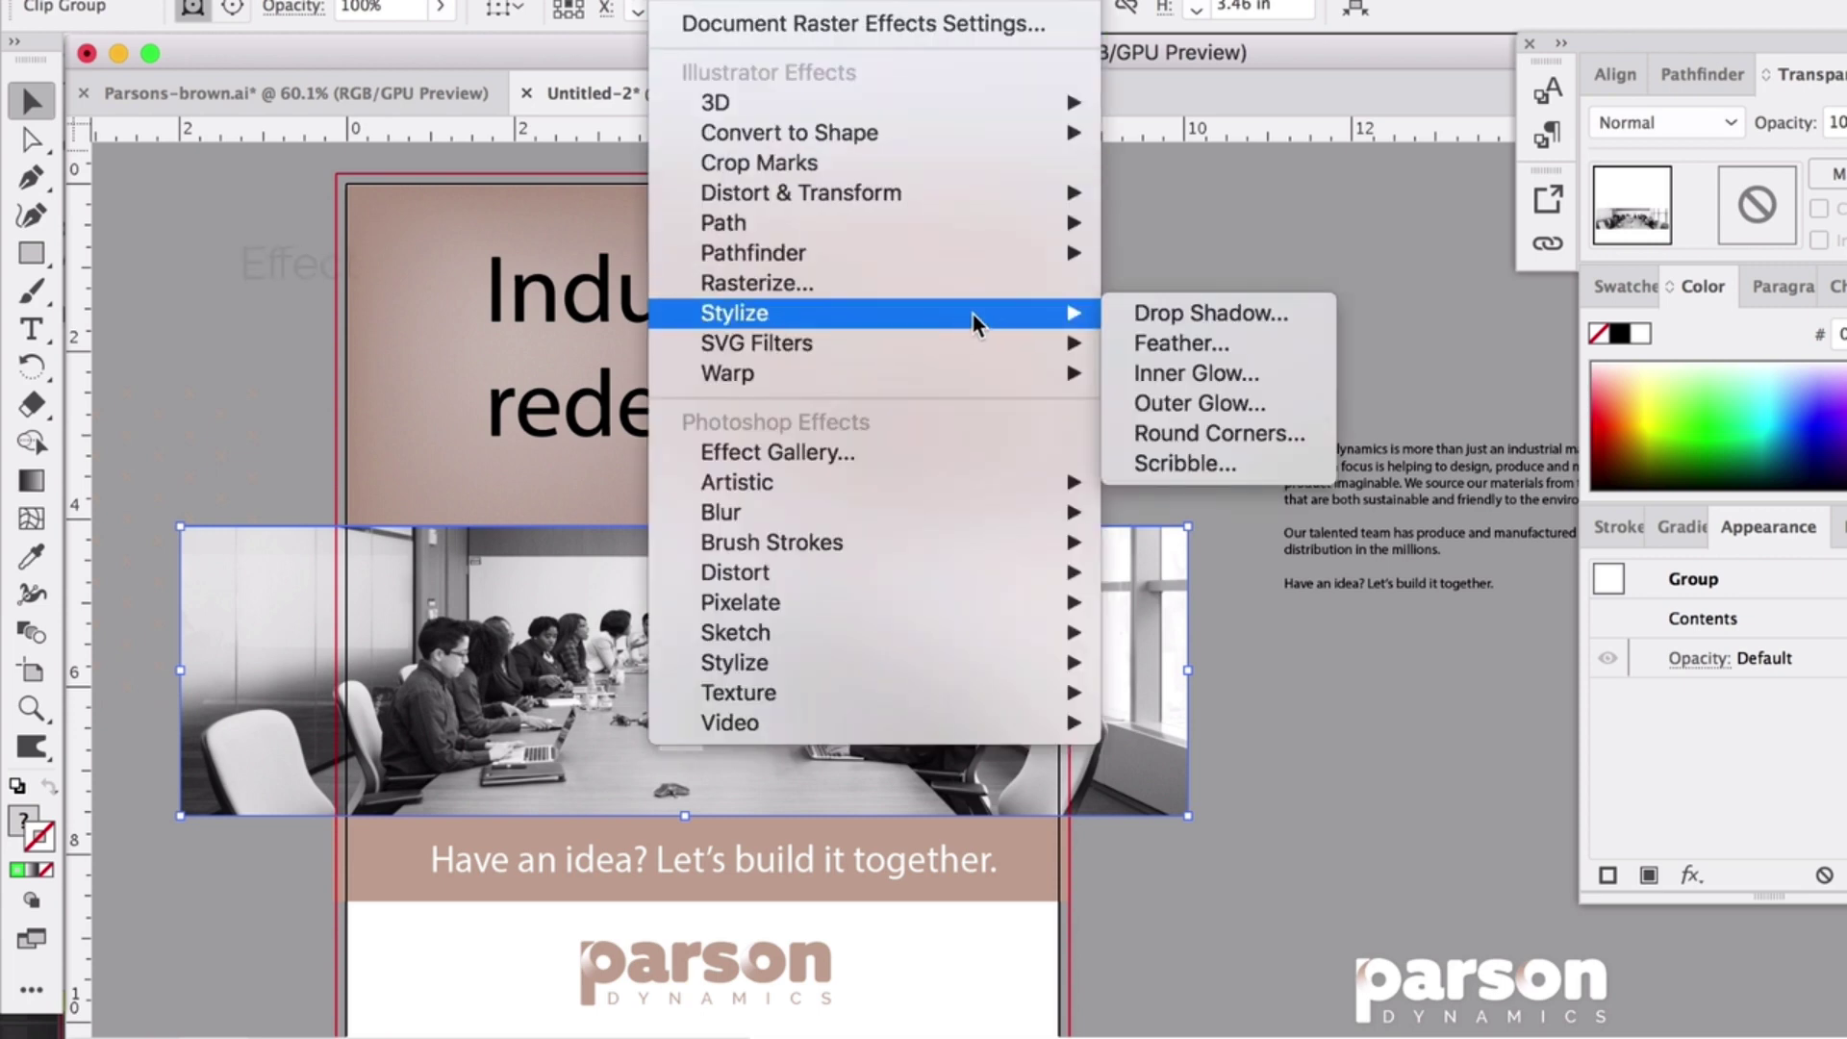
{"action": "left_click", "coordinate": [1176, 349]}
{"action": "left_click", "coordinate": [1288, 780]}
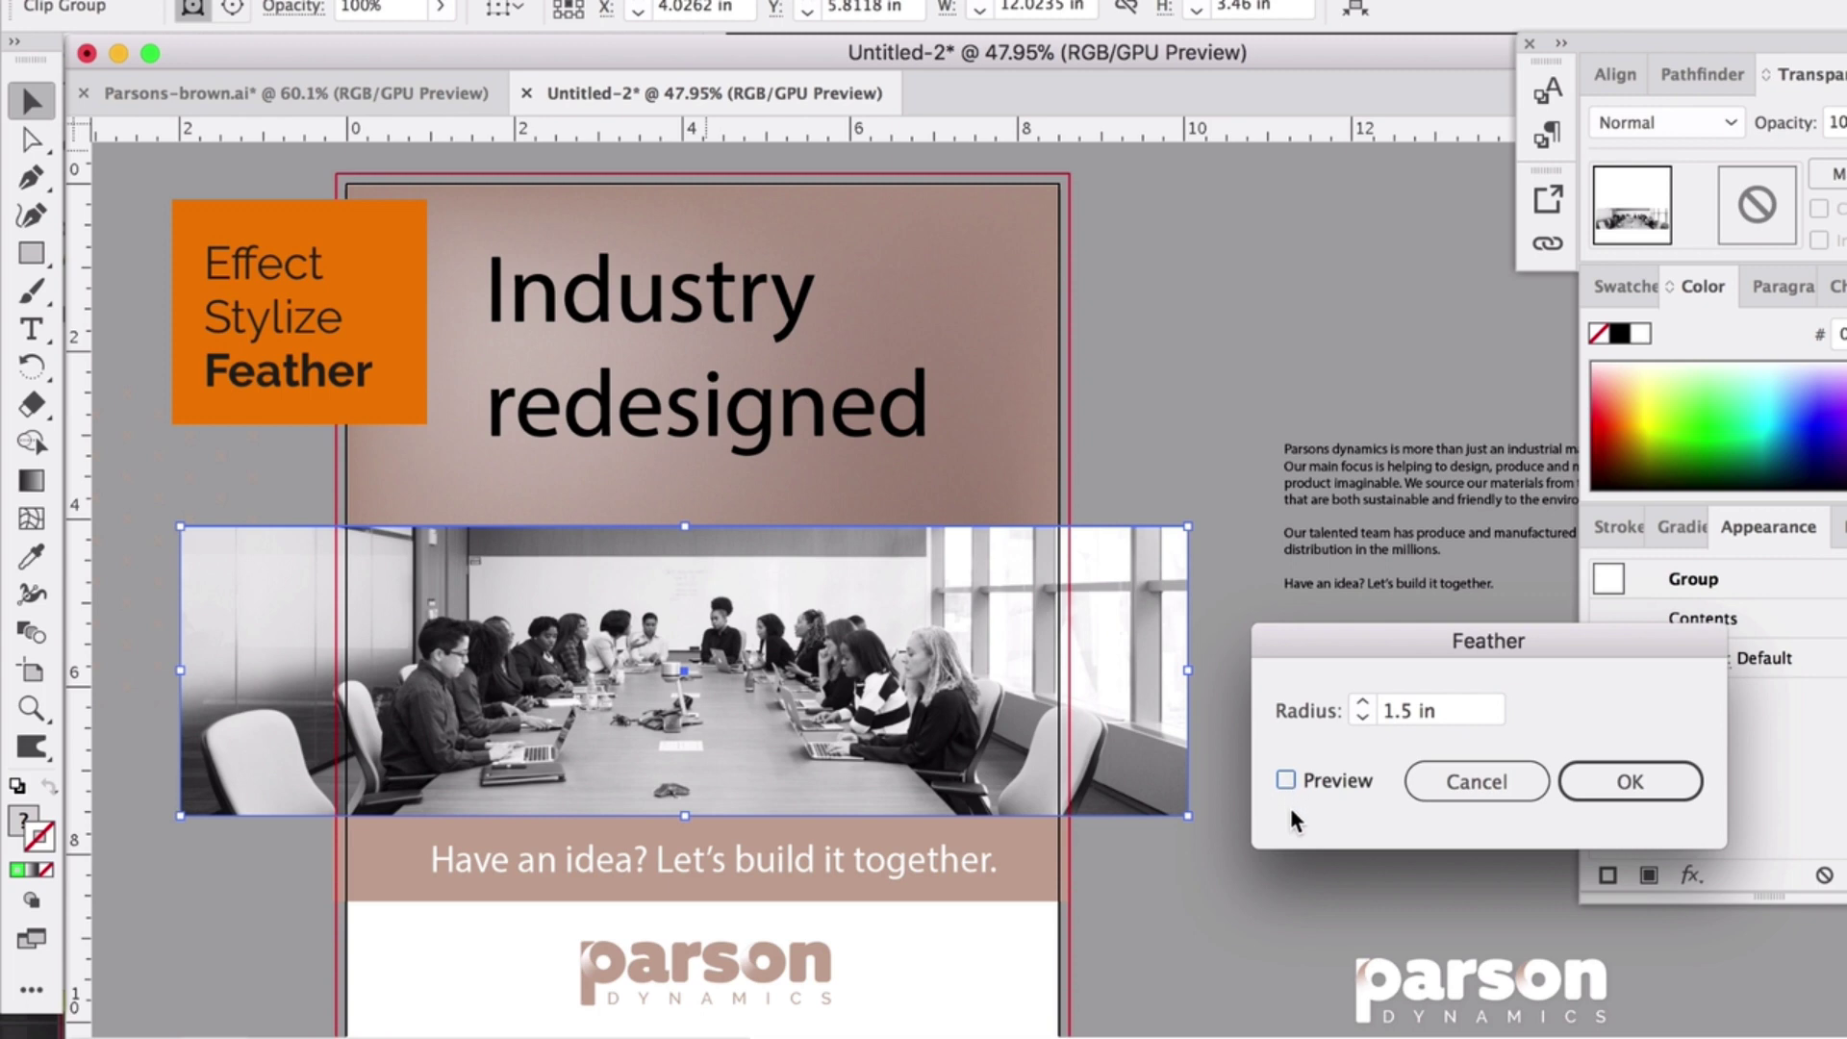
{"action": "left_click", "coordinate": [1587, 781]}
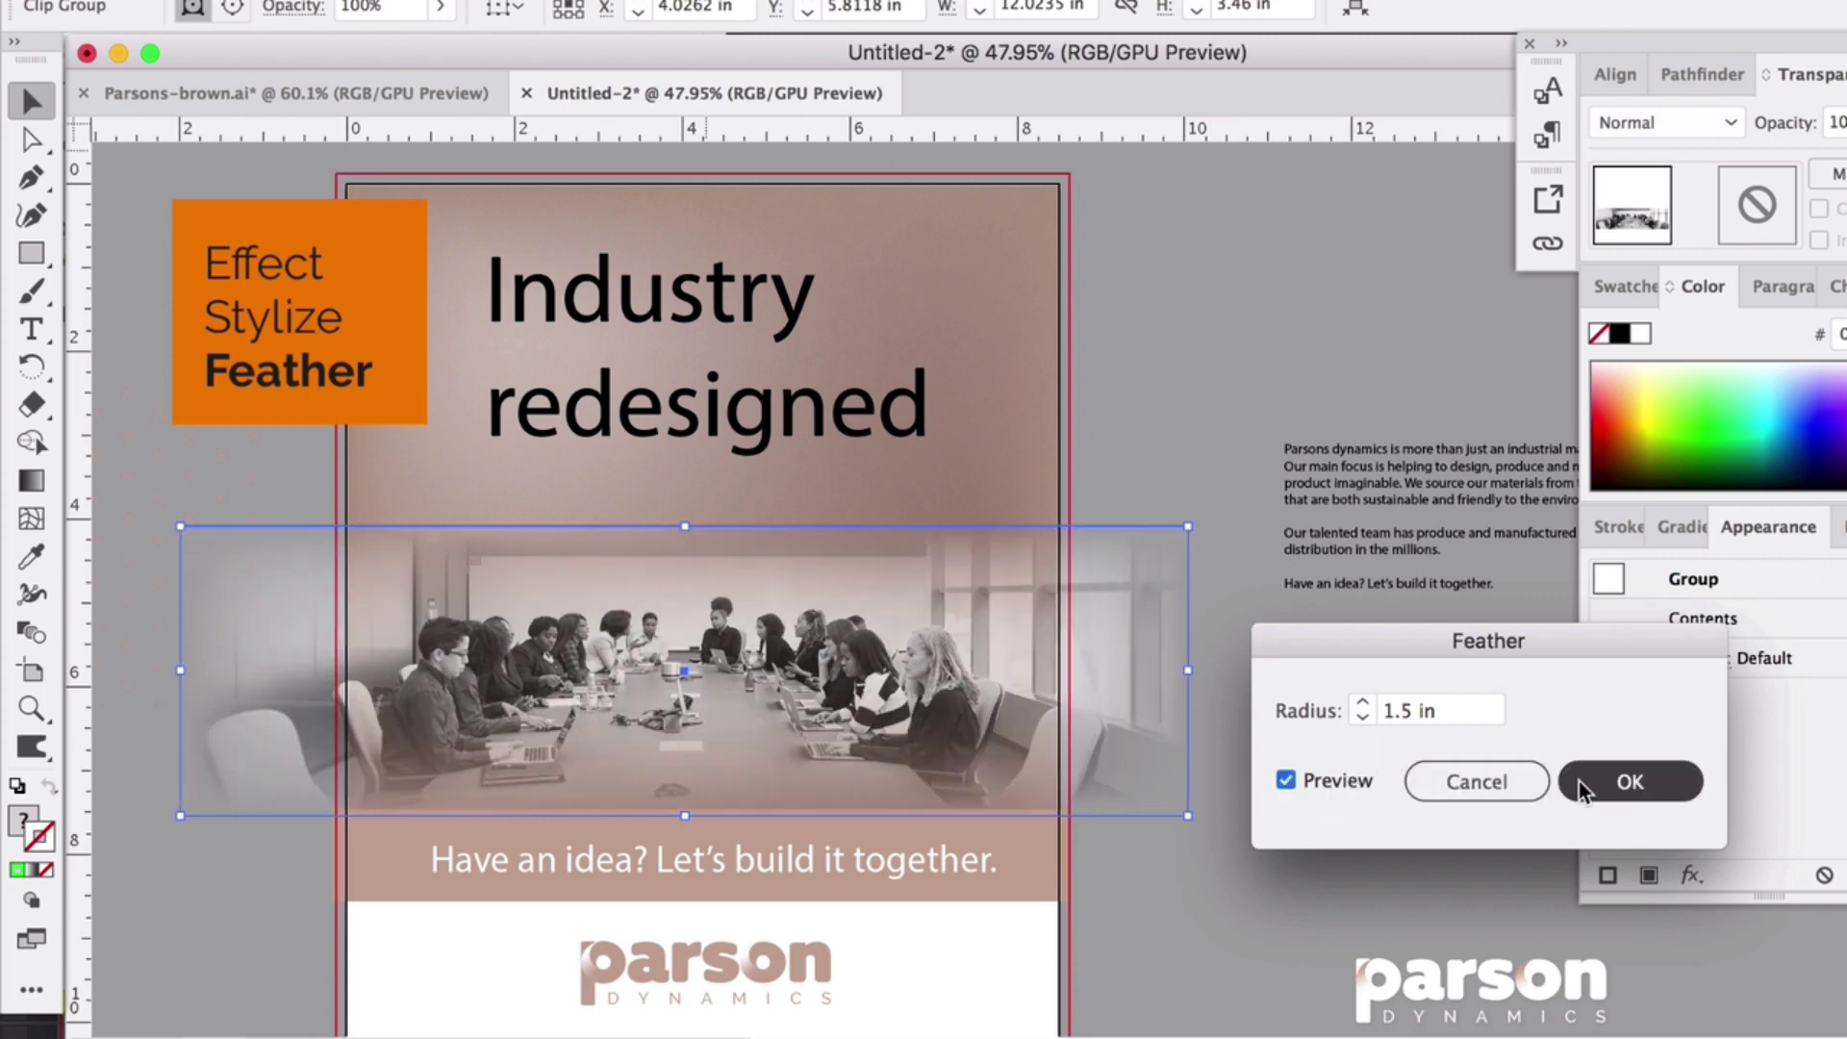
{"action": "left_click", "coordinate": [1237, 685]}
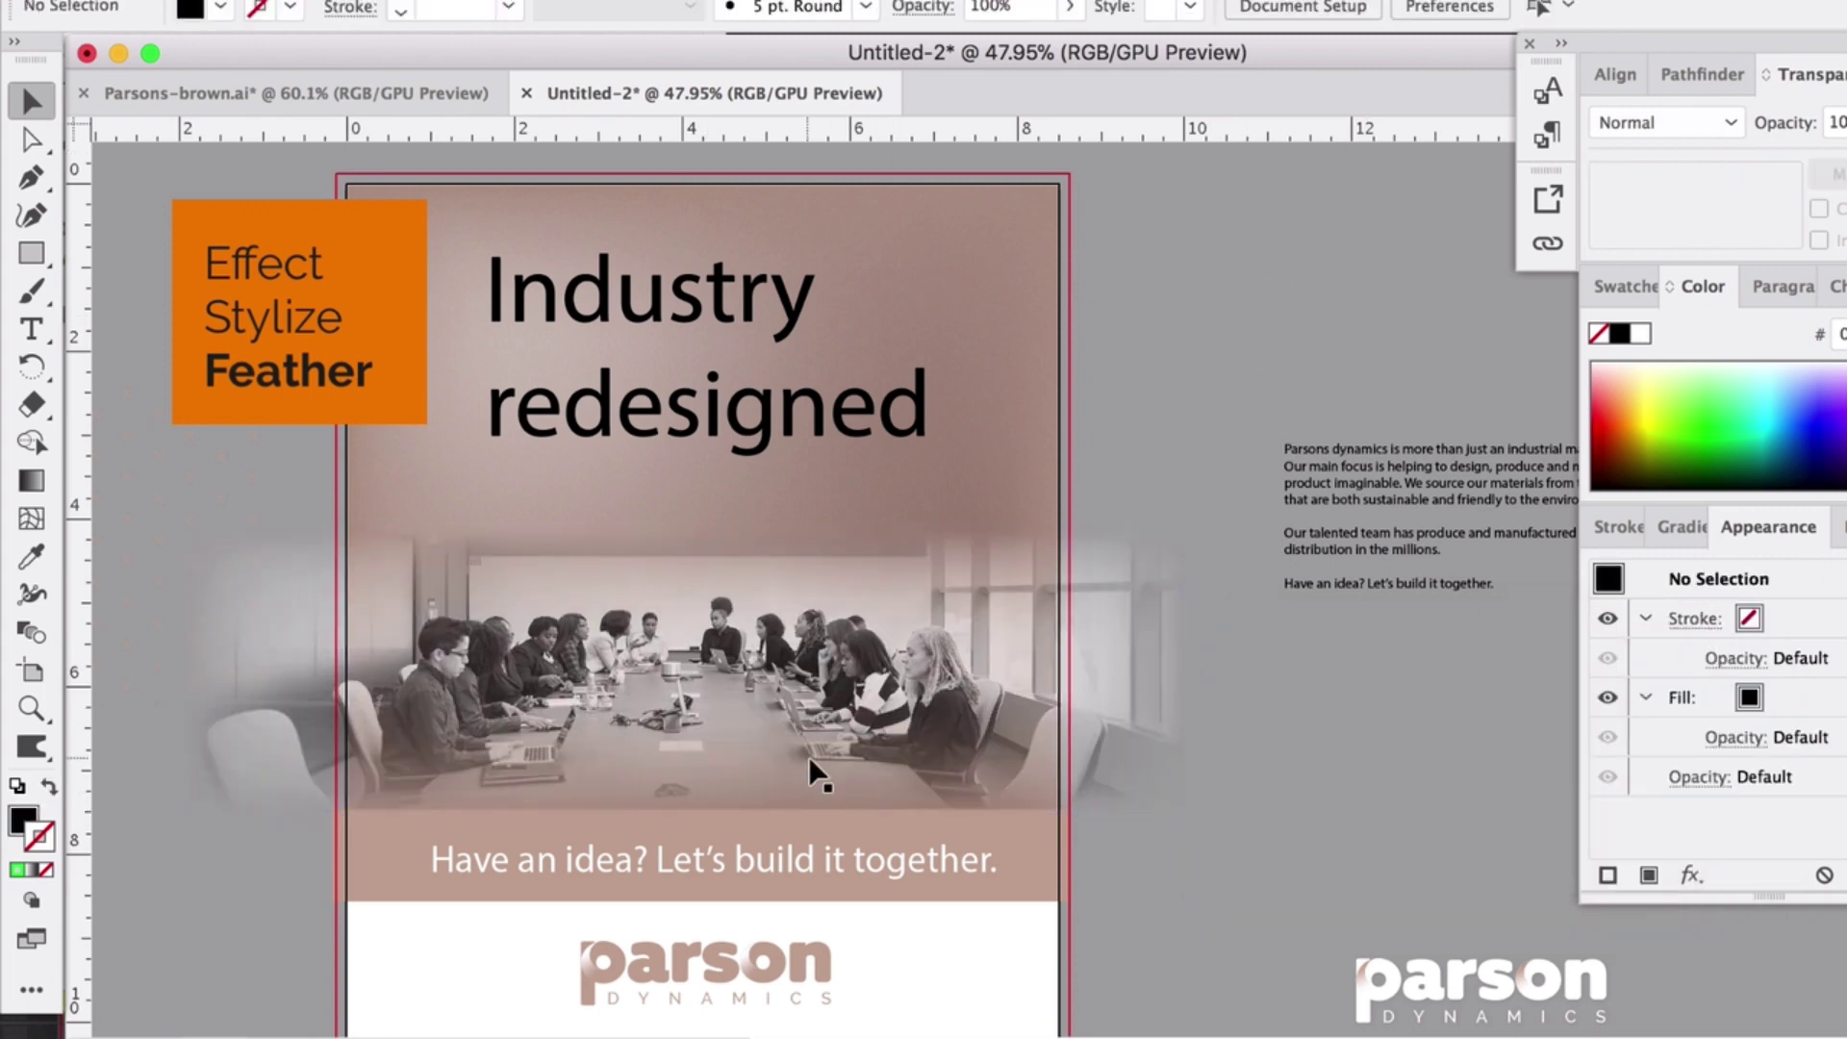
- Try removing the Feather effect from the clipped photo's appearance, and undo the removal
{"action": "left_click", "coordinate": [812, 709]}
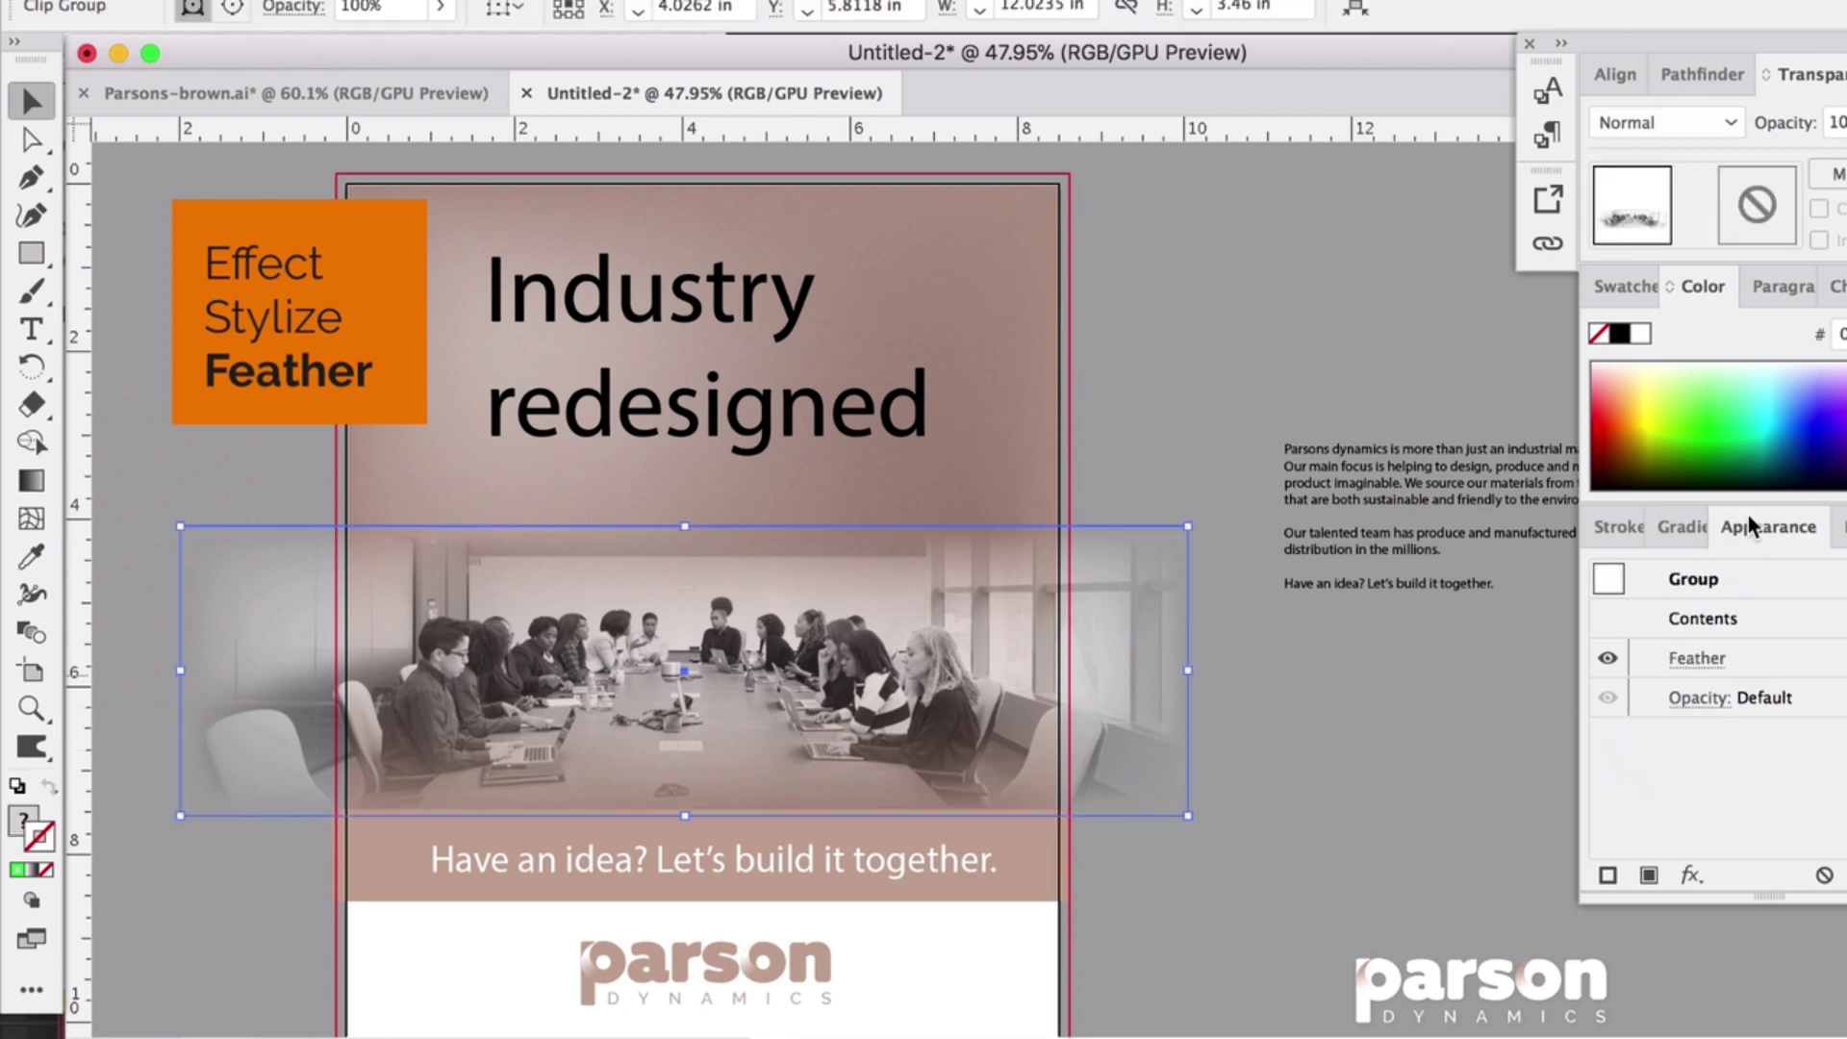
{"action": "left_click_drag", "start_coordinate": [1751, 524], "coordinate": [1209, 280]}
{"action": "left_click", "coordinate": [1340, 423]}
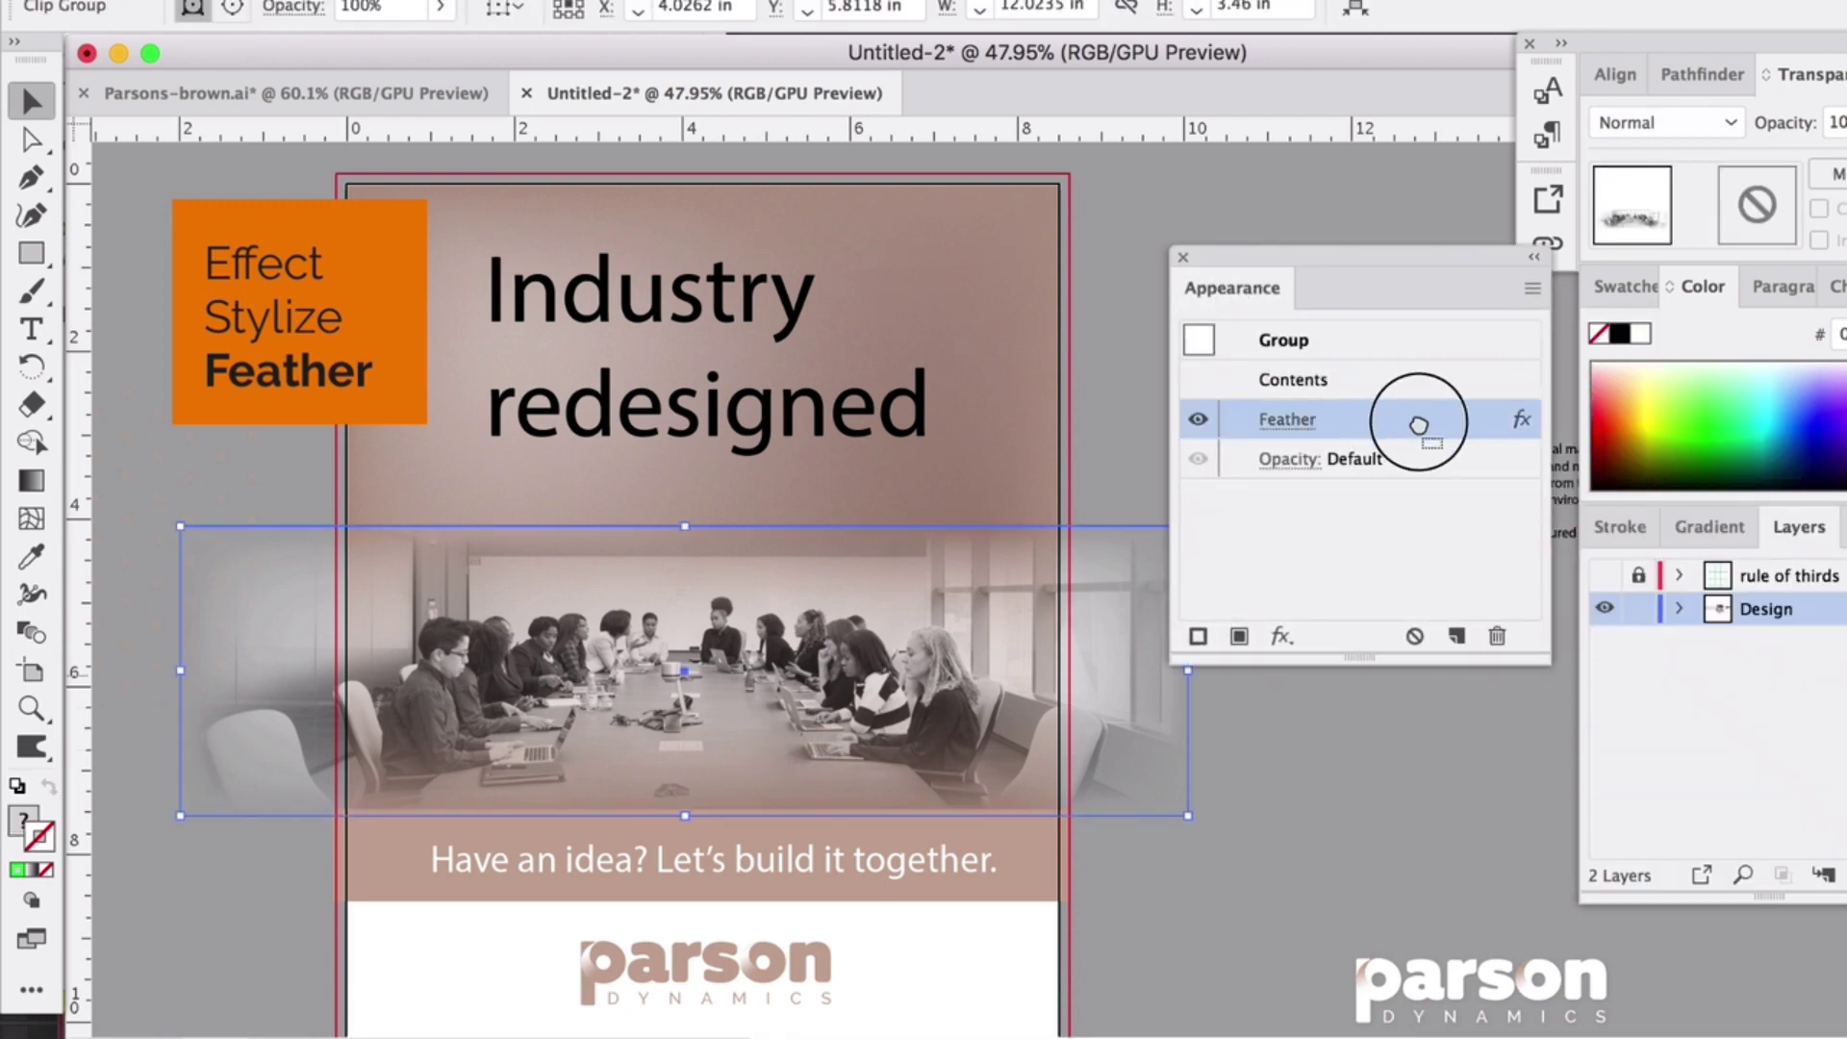
{"action": "left_click", "coordinate": [1498, 636]}
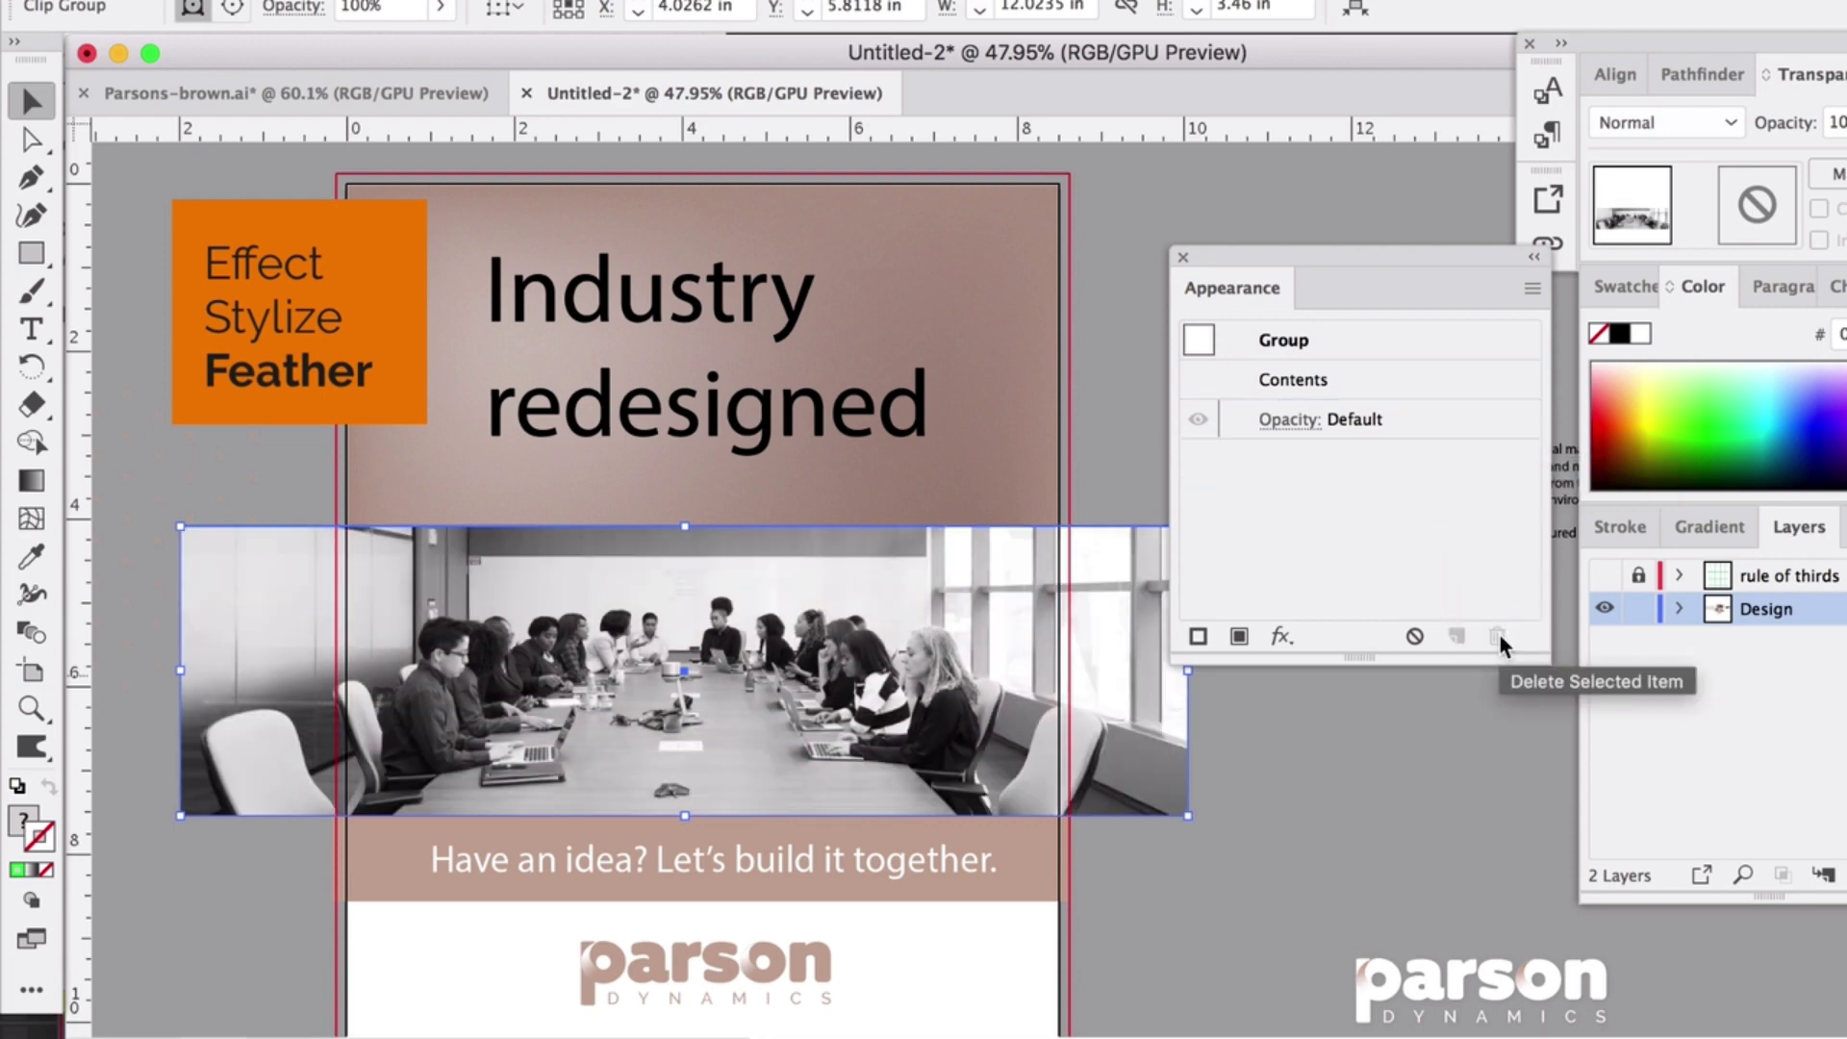
{"action": "key", "text": "super+z"}
{"action": "left_click", "coordinate": [972, 341]}
{"action": "left_click", "coordinate": [1001, 574]}
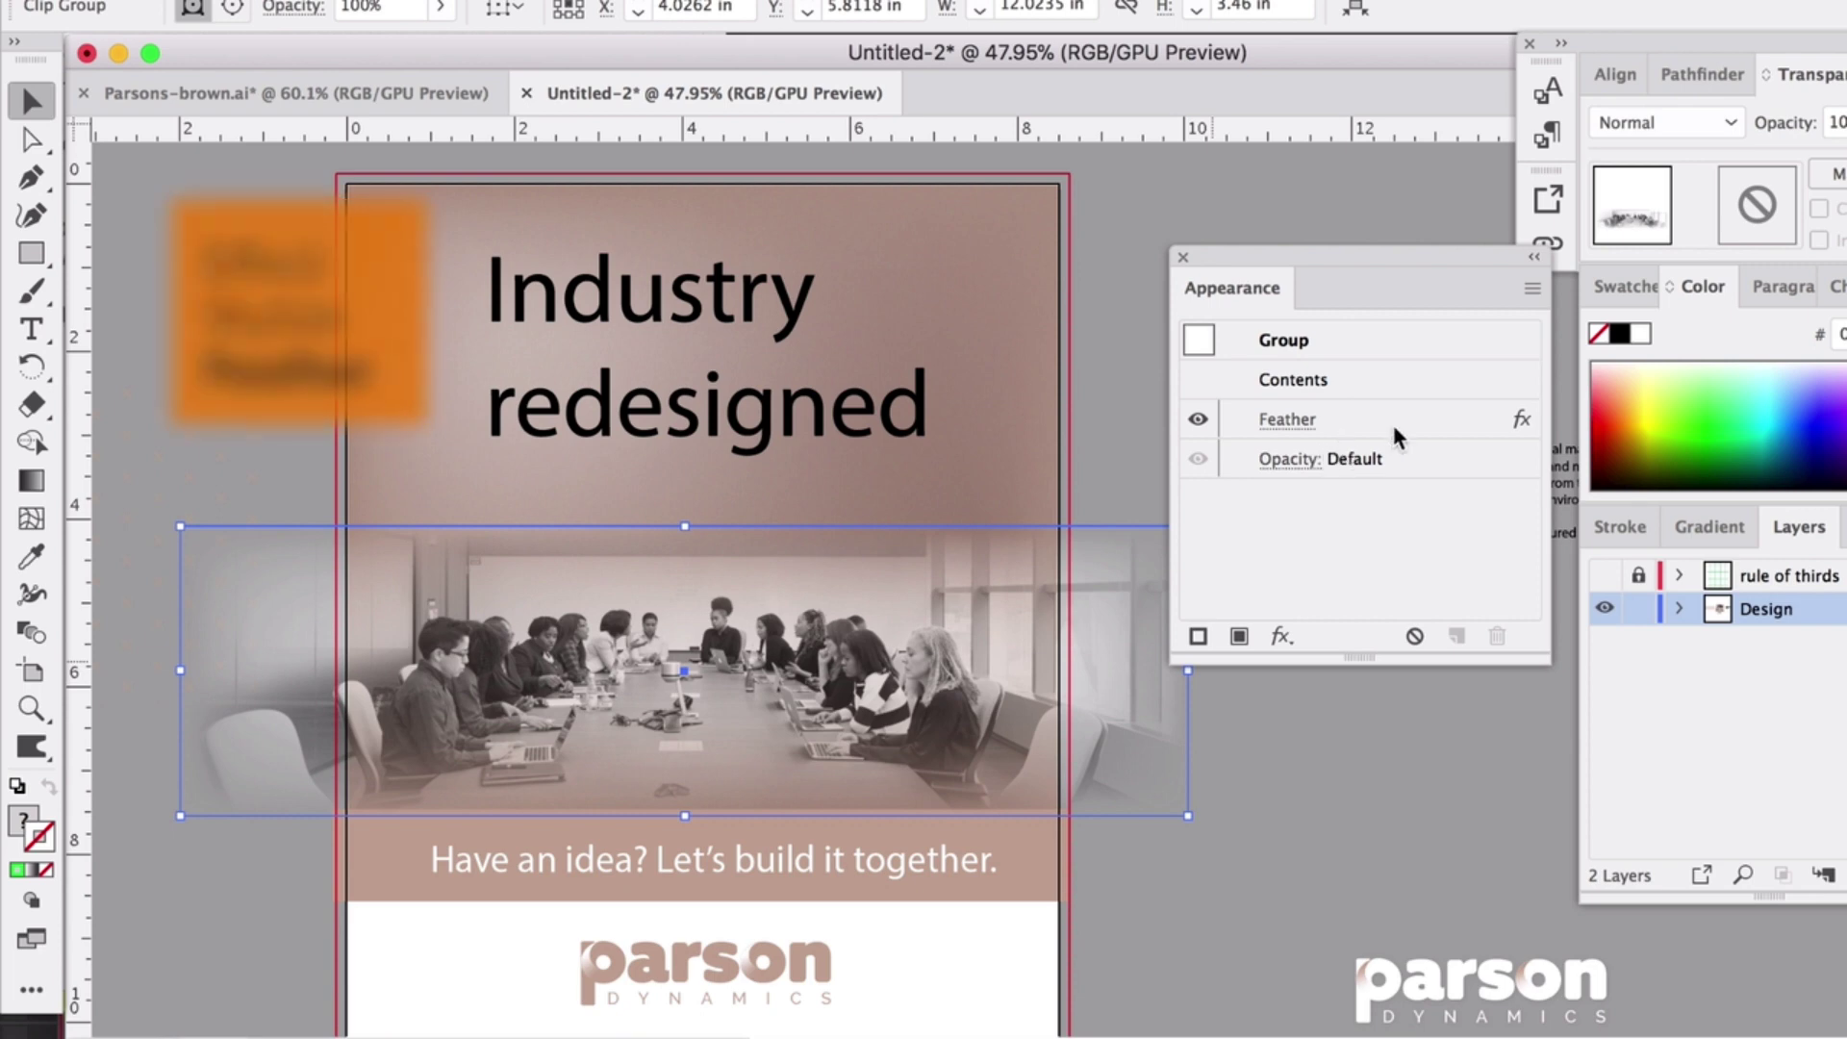
- Set the feathered meeting photo's blending mode to Luminosity so it takes on the brown mesh background's colour
{"action": "scroll", "coordinate": [621, 777], "scroll_direction": "up", "scroll_amount": 5}
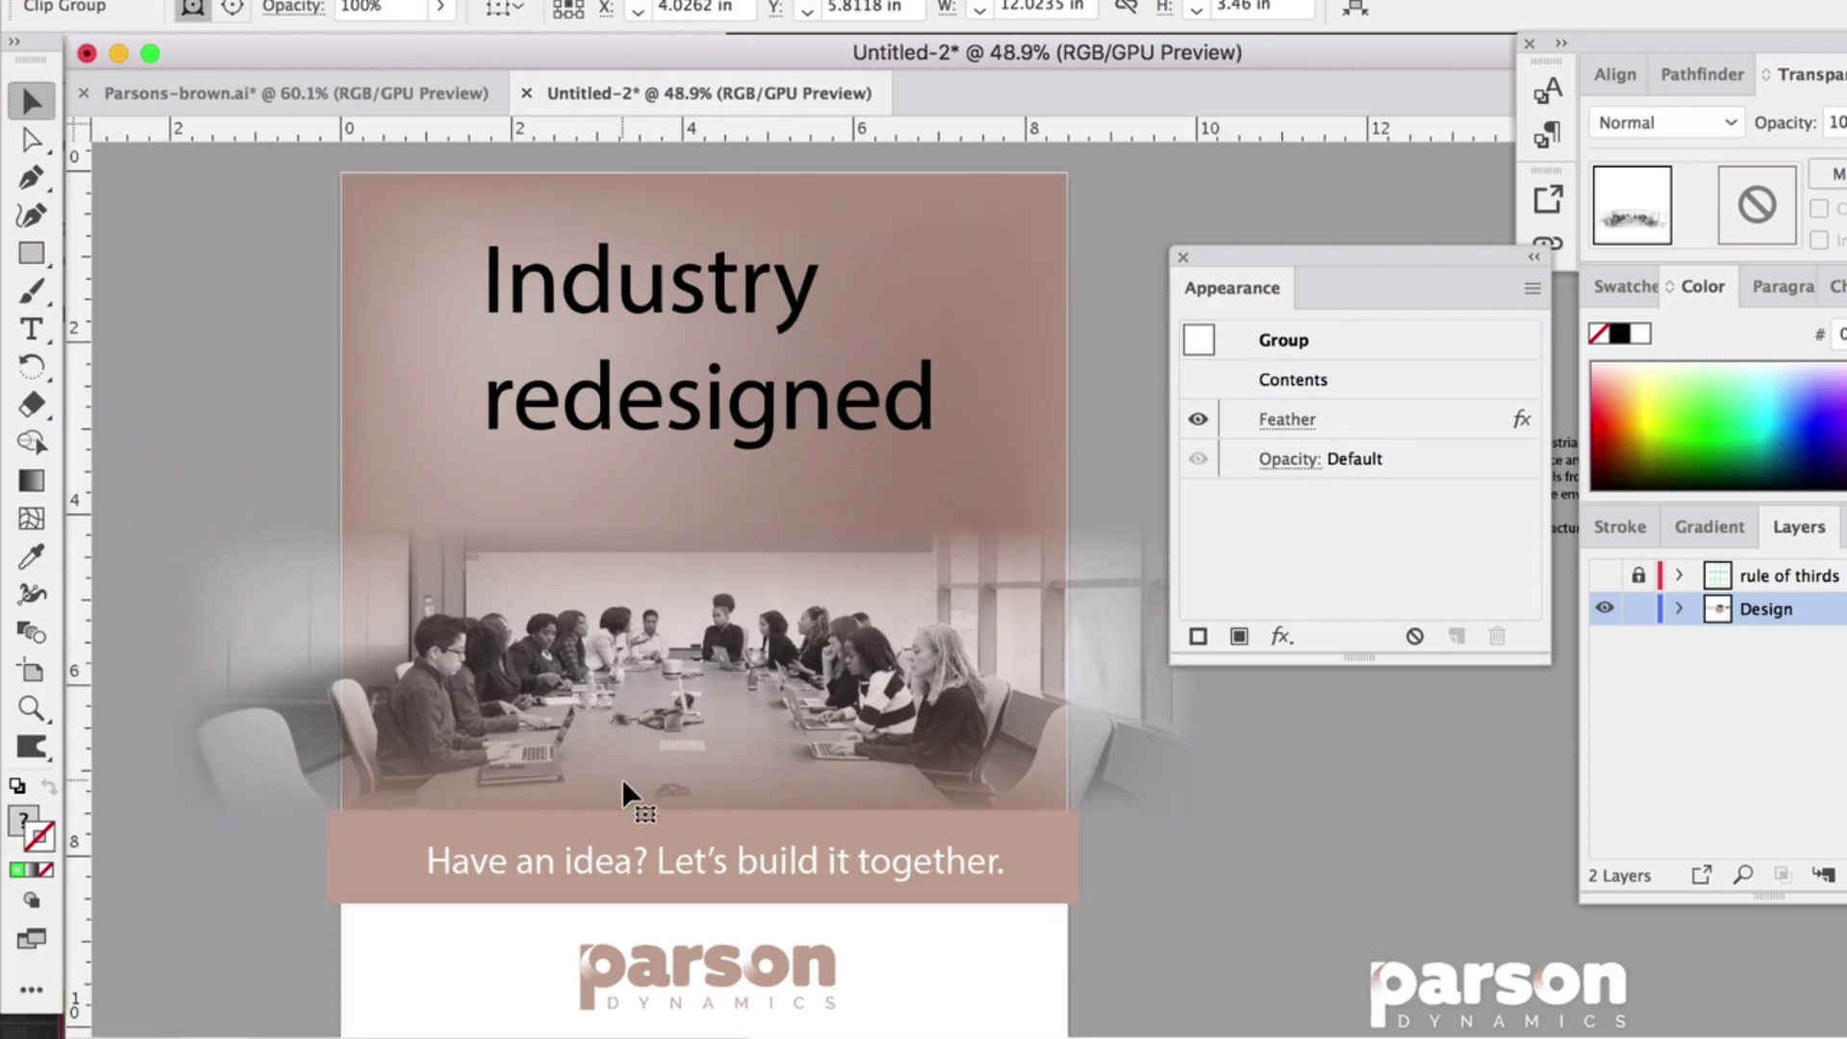
{"action": "scroll", "coordinate": [569, 623], "scroll_direction": "up", "scroll_amount": 1}
{"action": "scroll", "coordinate": [568, 624], "scroll_direction": "left", "scroll_amount": 1}
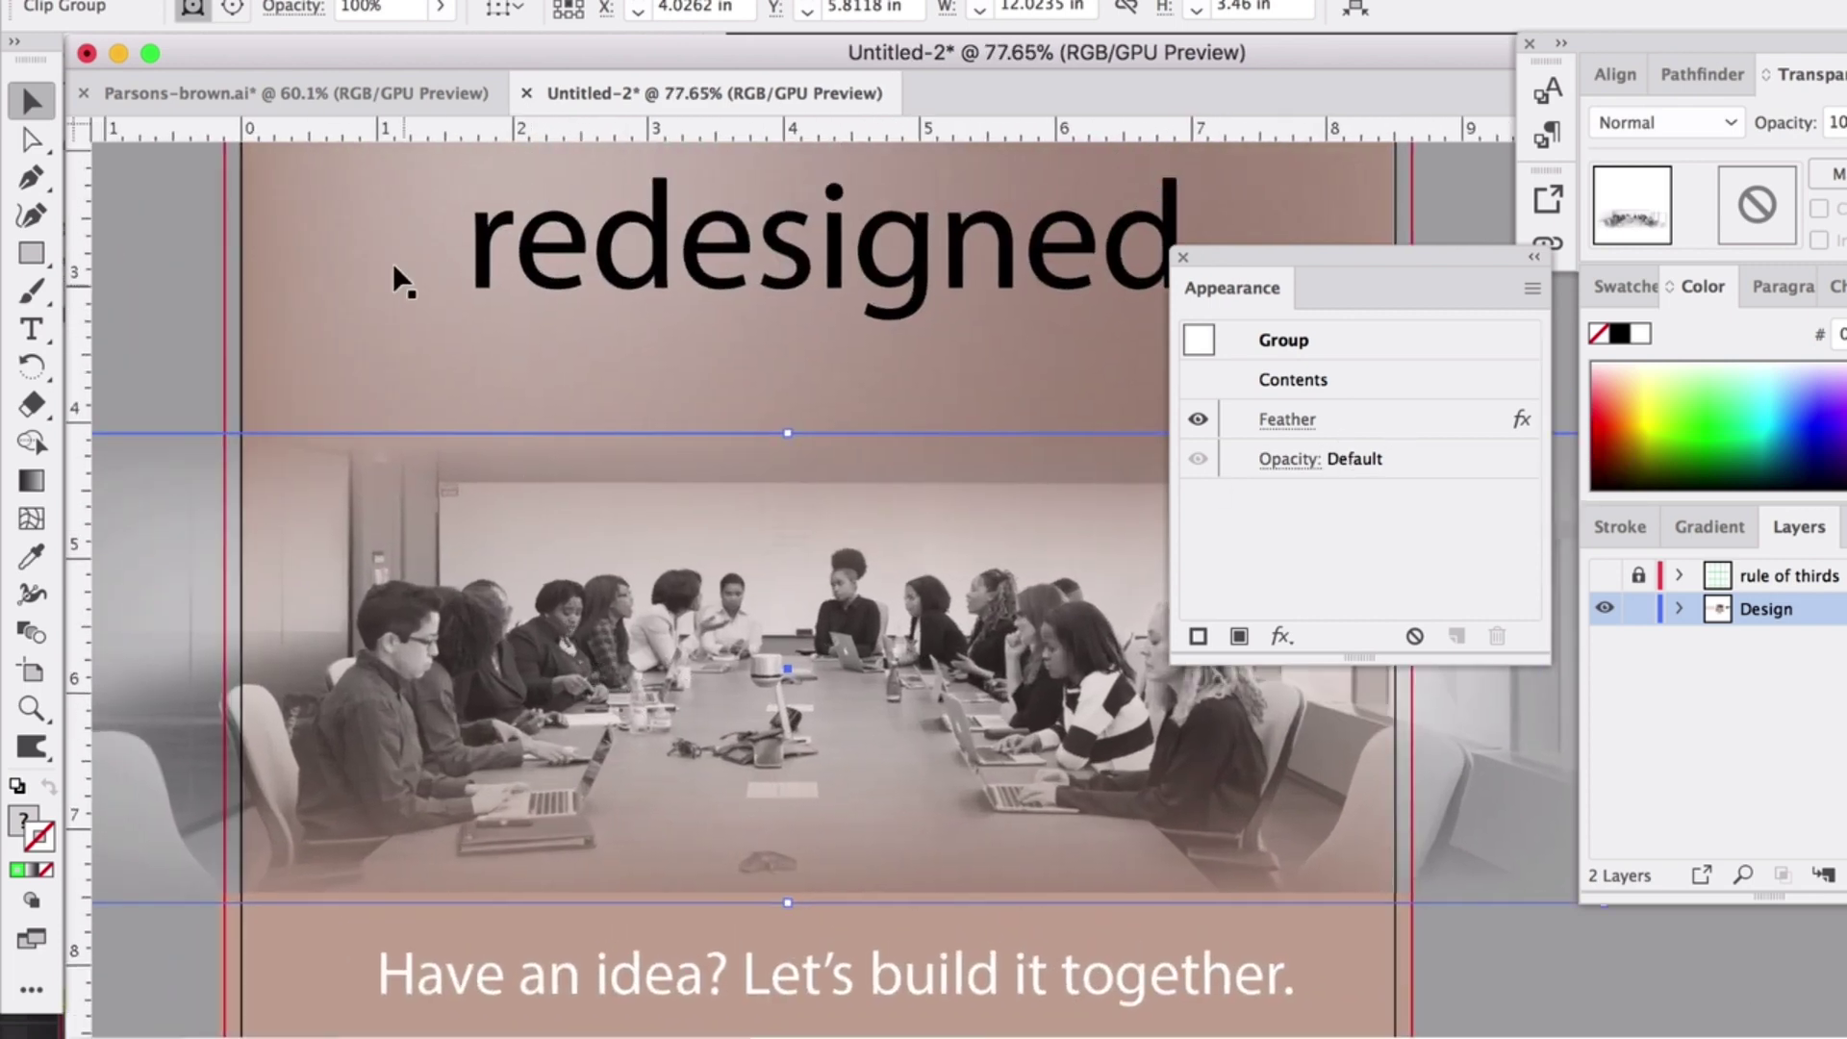
{"action": "left_click", "coordinate": [378, 298]}
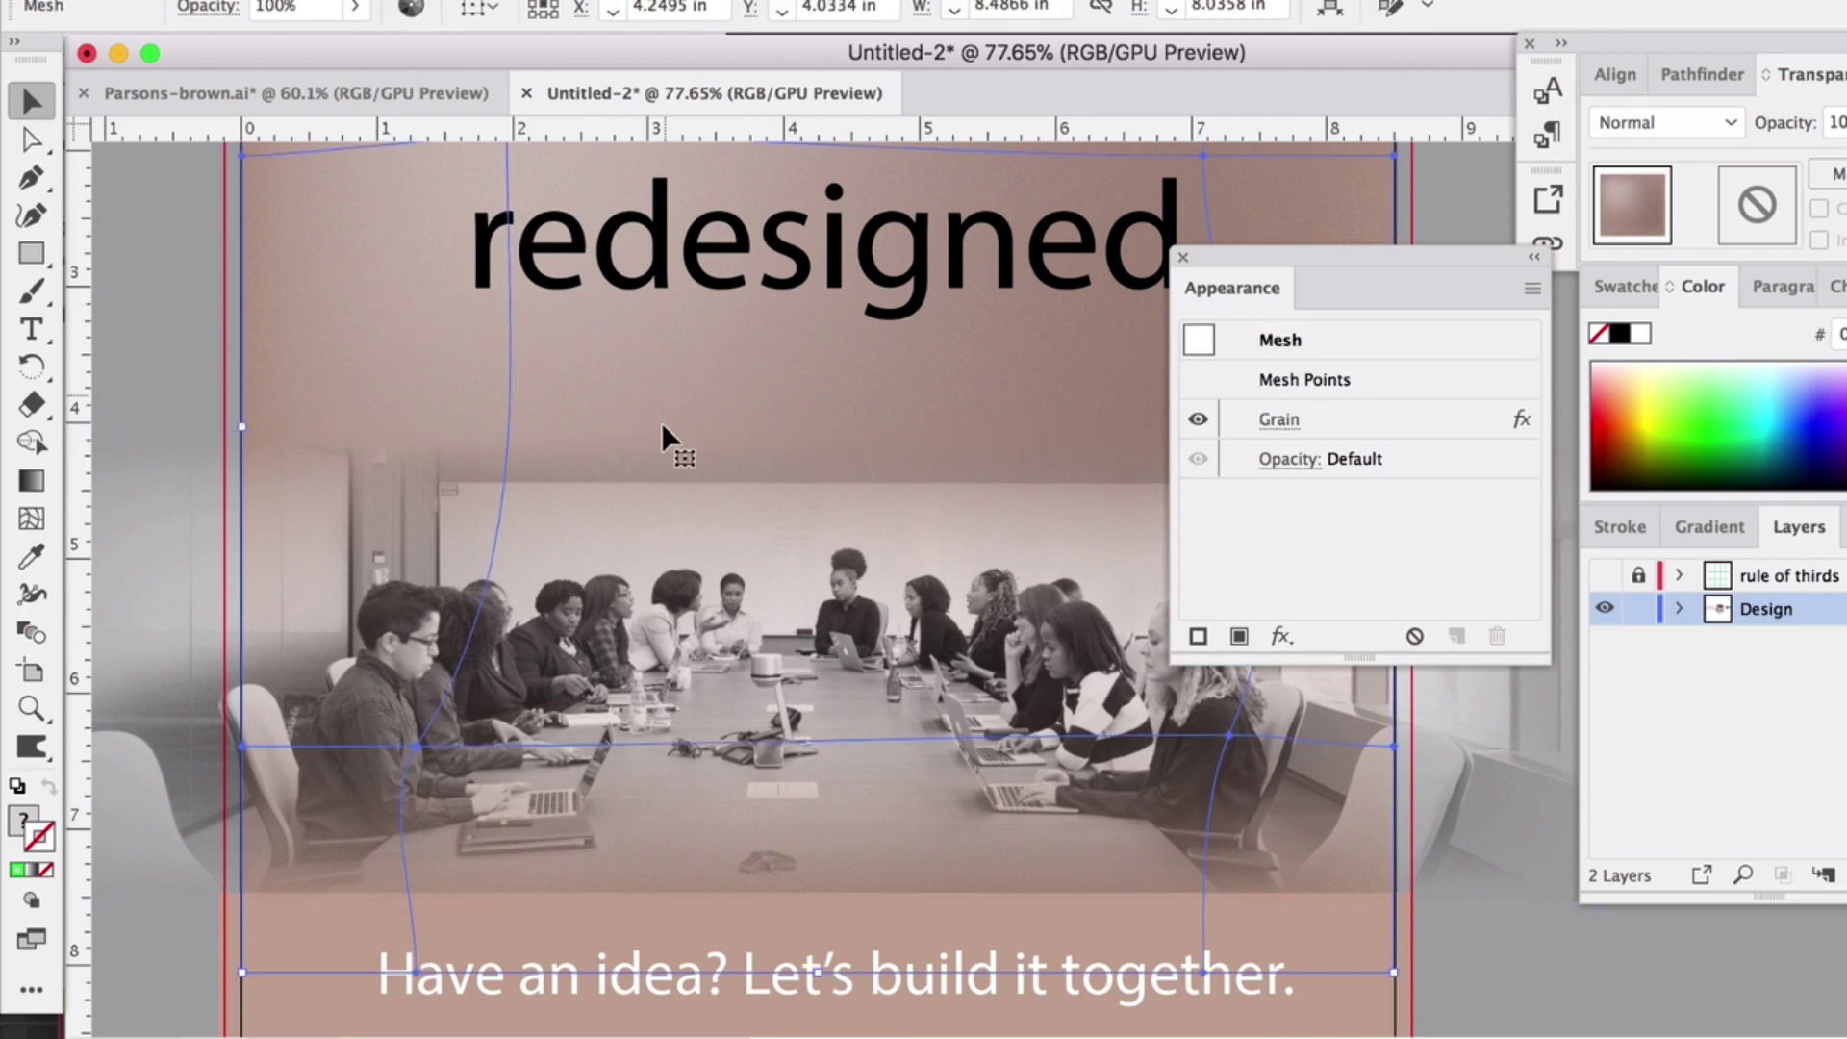
{"action": "left_click", "coordinate": [814, 626]}
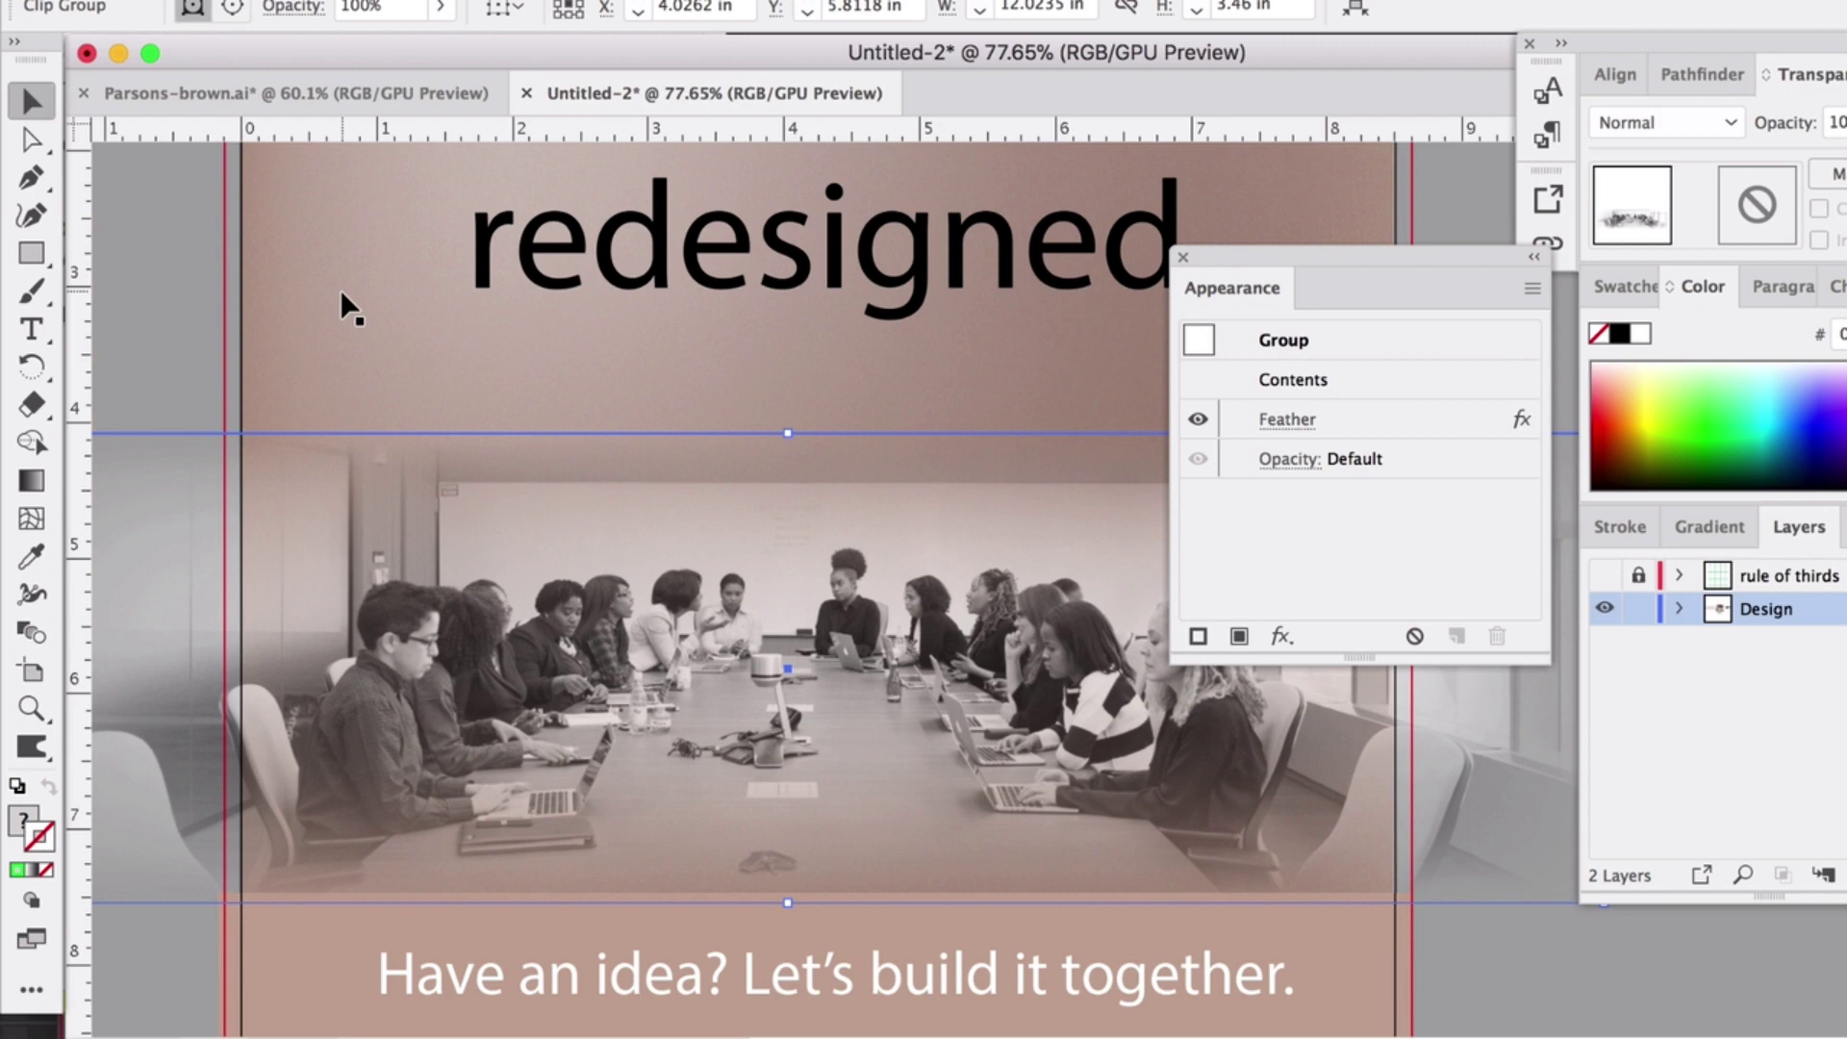
{"action": "mouse_move", "coordinate": [1243, 262]}
{"action": "left_mouse_down"}
{"action": "mouse_move", "coordinate": [1579, 397]}
{"action": "mouse_move", "coordinate": [1829, 539]}
{"action": "left_mouse_up"}
{"action": "mouse_move", "coordinate": [1804, 74]}
{"action": "left_mouse_down"}
{"action": "mouse_move", "coordinate": [1464, 115]}
{"action": "mouse_move", "coordinate": [1347, 281]}
{"action": "left_mouse_up"}
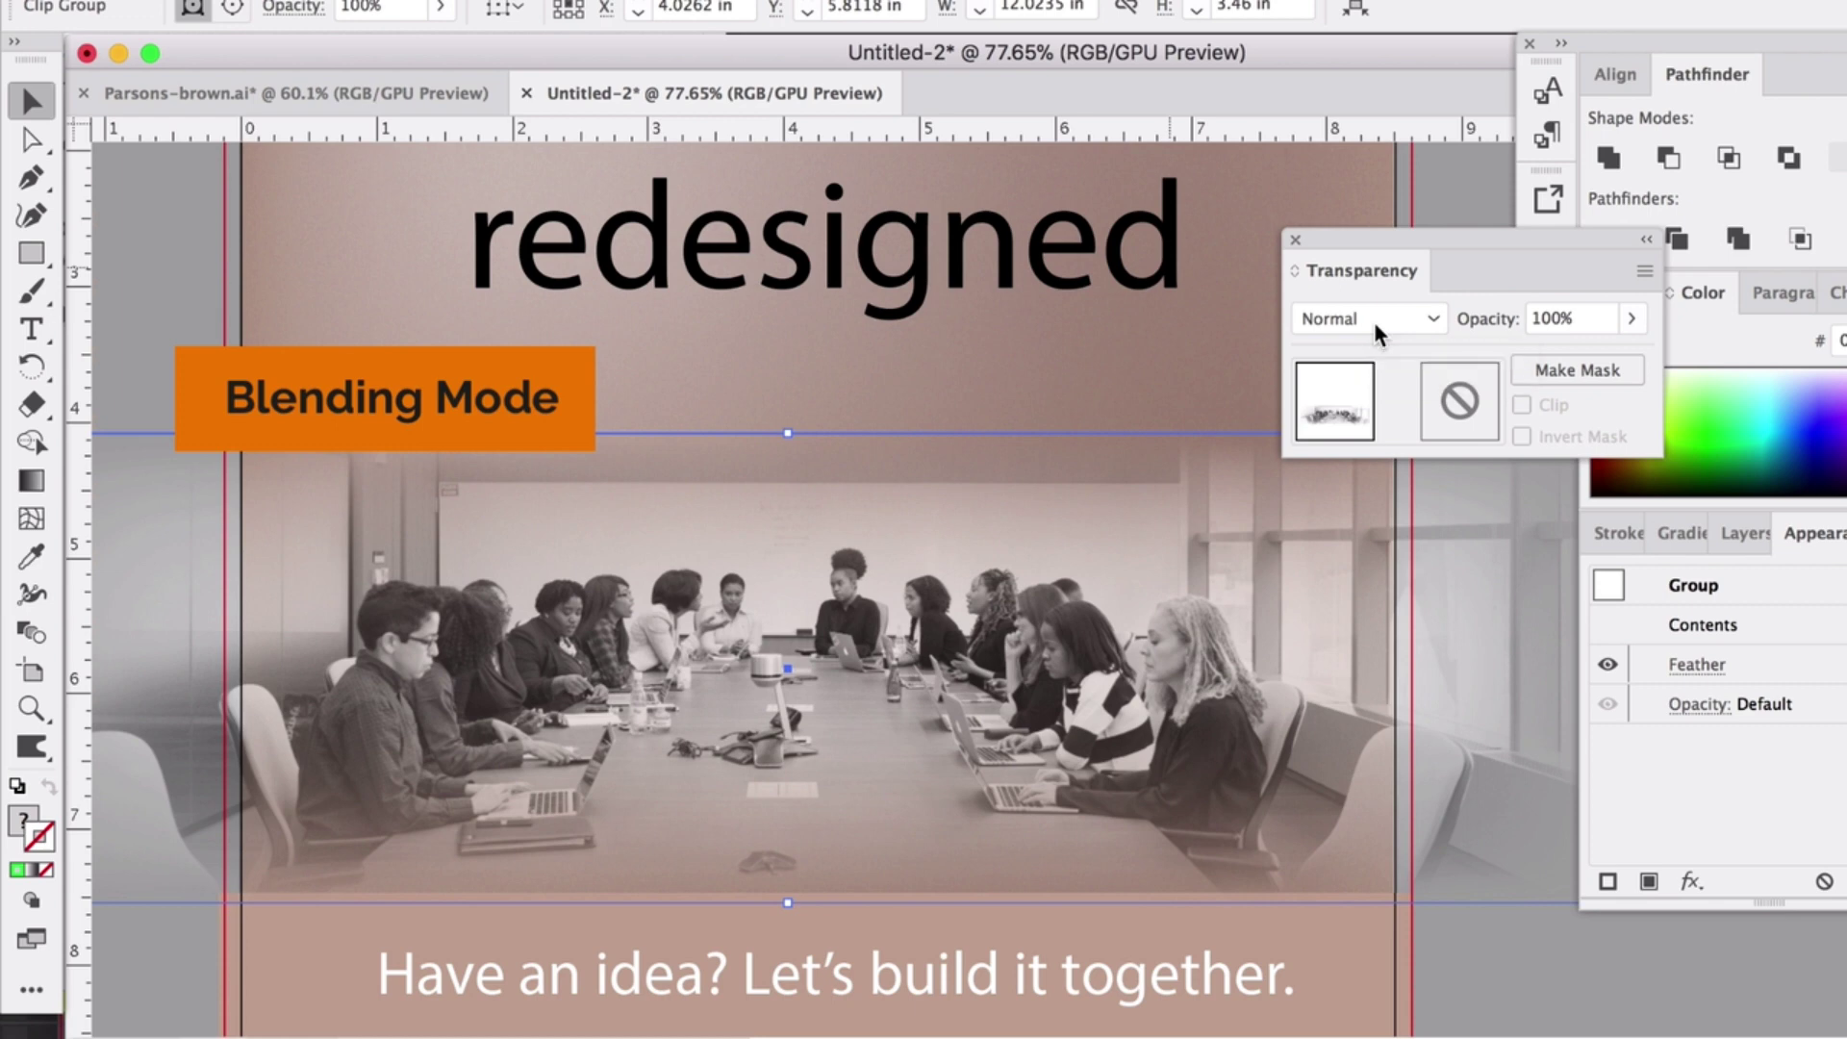
{"action": "left_click", "coordinate": [1374, 322]}
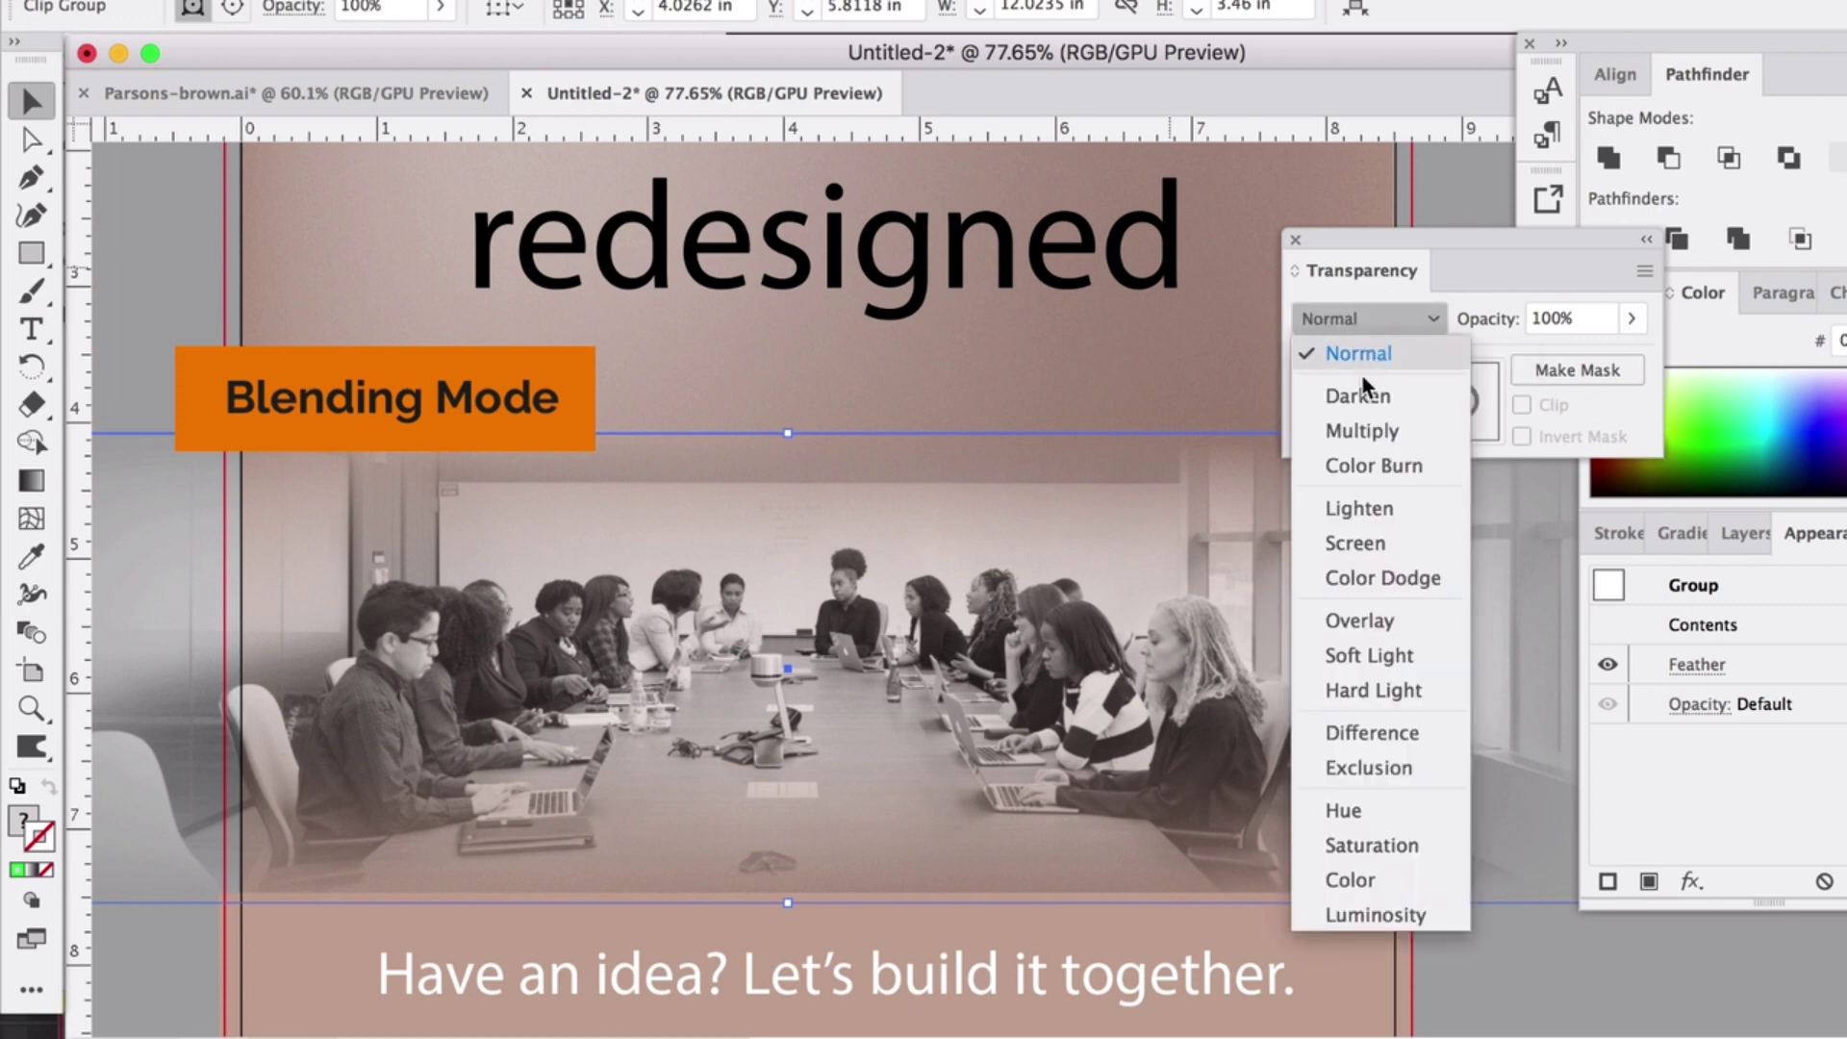
{"action": "left_click", "coordinate": [1370, 917]}
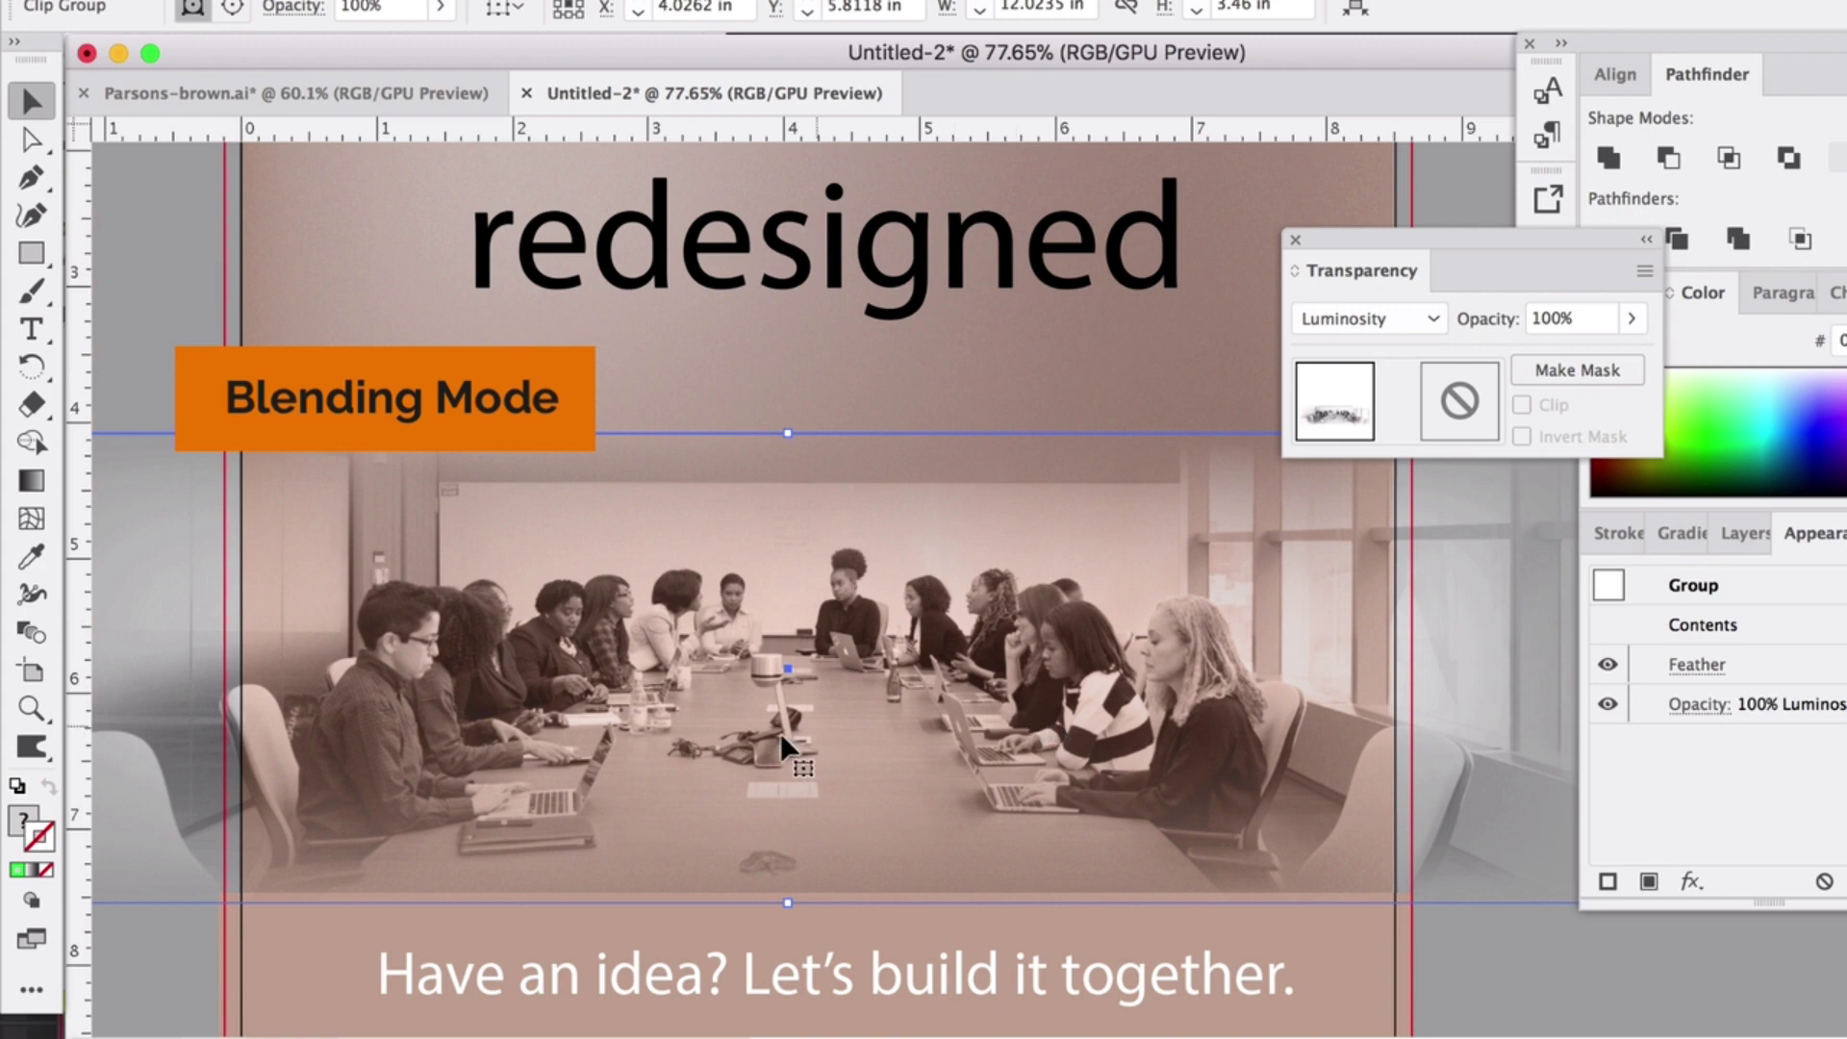
- Enlarge the clipped meeting photo proportionally to about 17.8 by 5.1 in, extending it past both page edges and up towards the headline
{"action": "scroll", "coordinate": [736, 760], "scroll_direction": "down", "scroll_amount": 3, "text": "alt"}
{"action": "scroll", "coordinate": [736, 760], "scroll_direction": "down", "scroll_amount": 2, "text": "alt"}
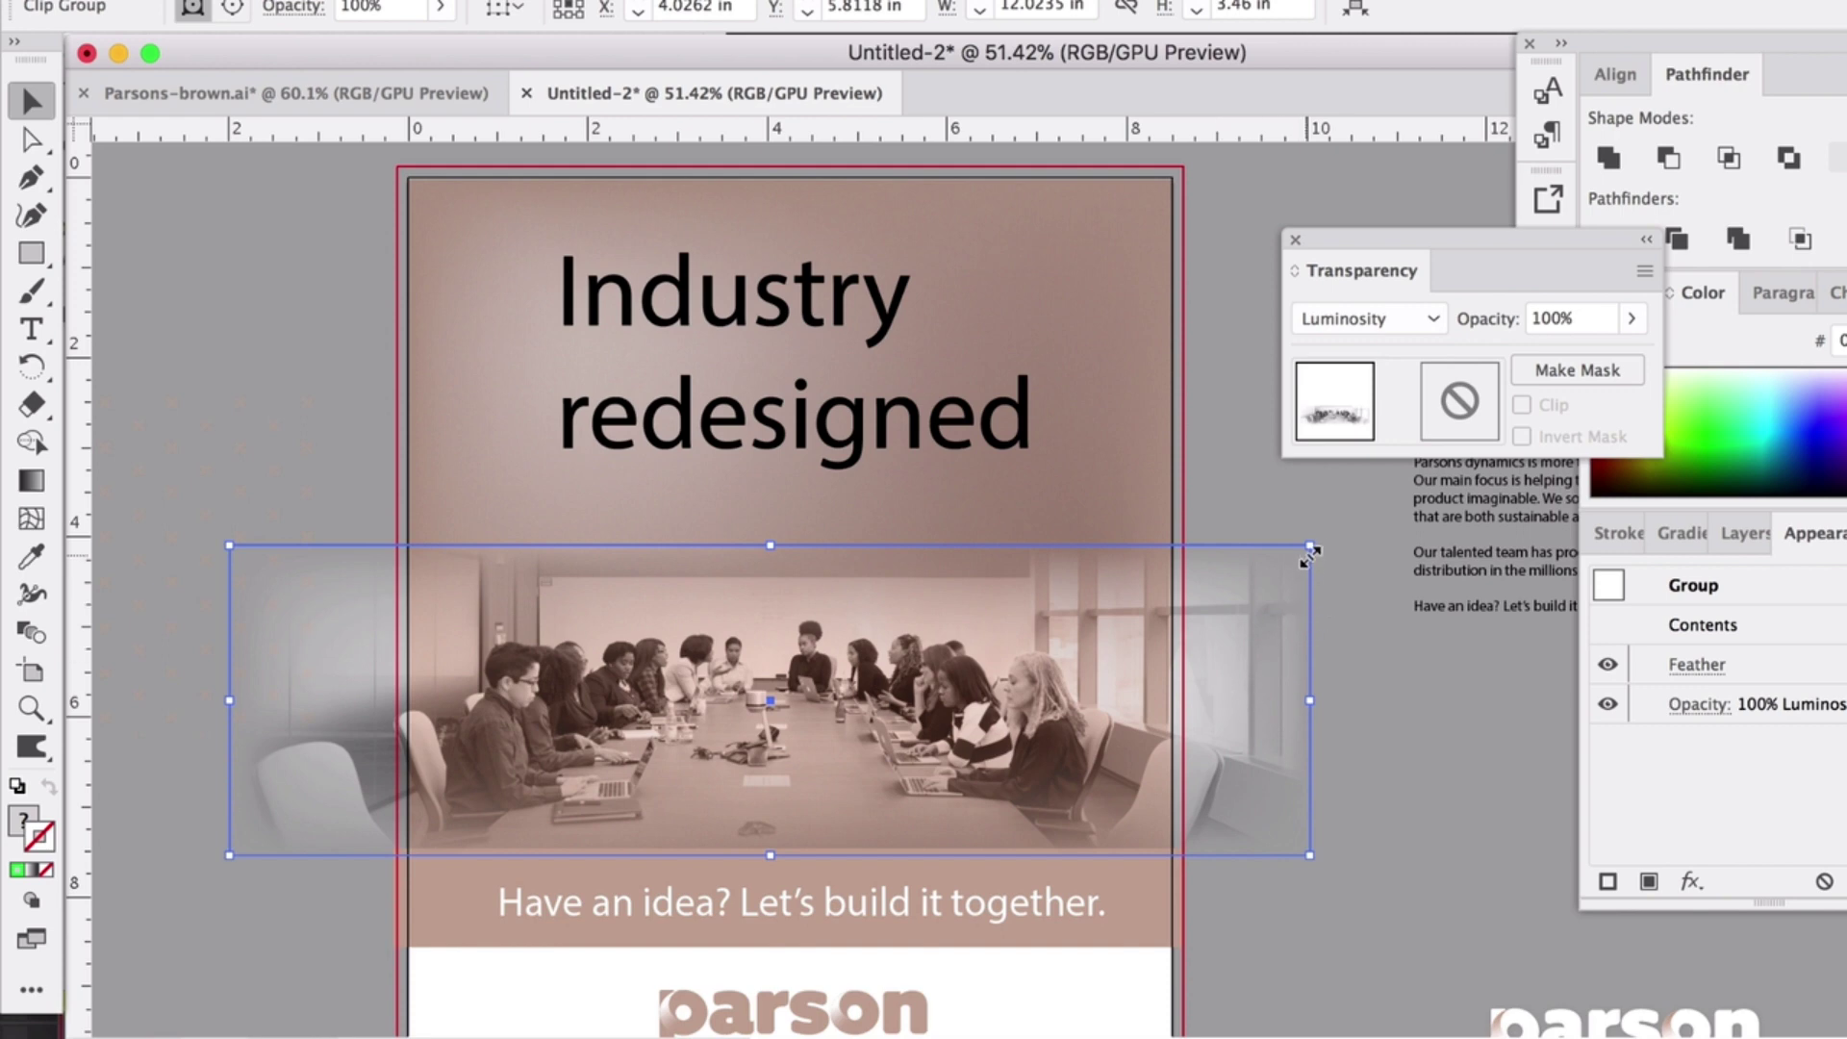
{"action": "left_click_drag", "start_coordinate": [1310, 546], "coordinate": [1491, 477]}
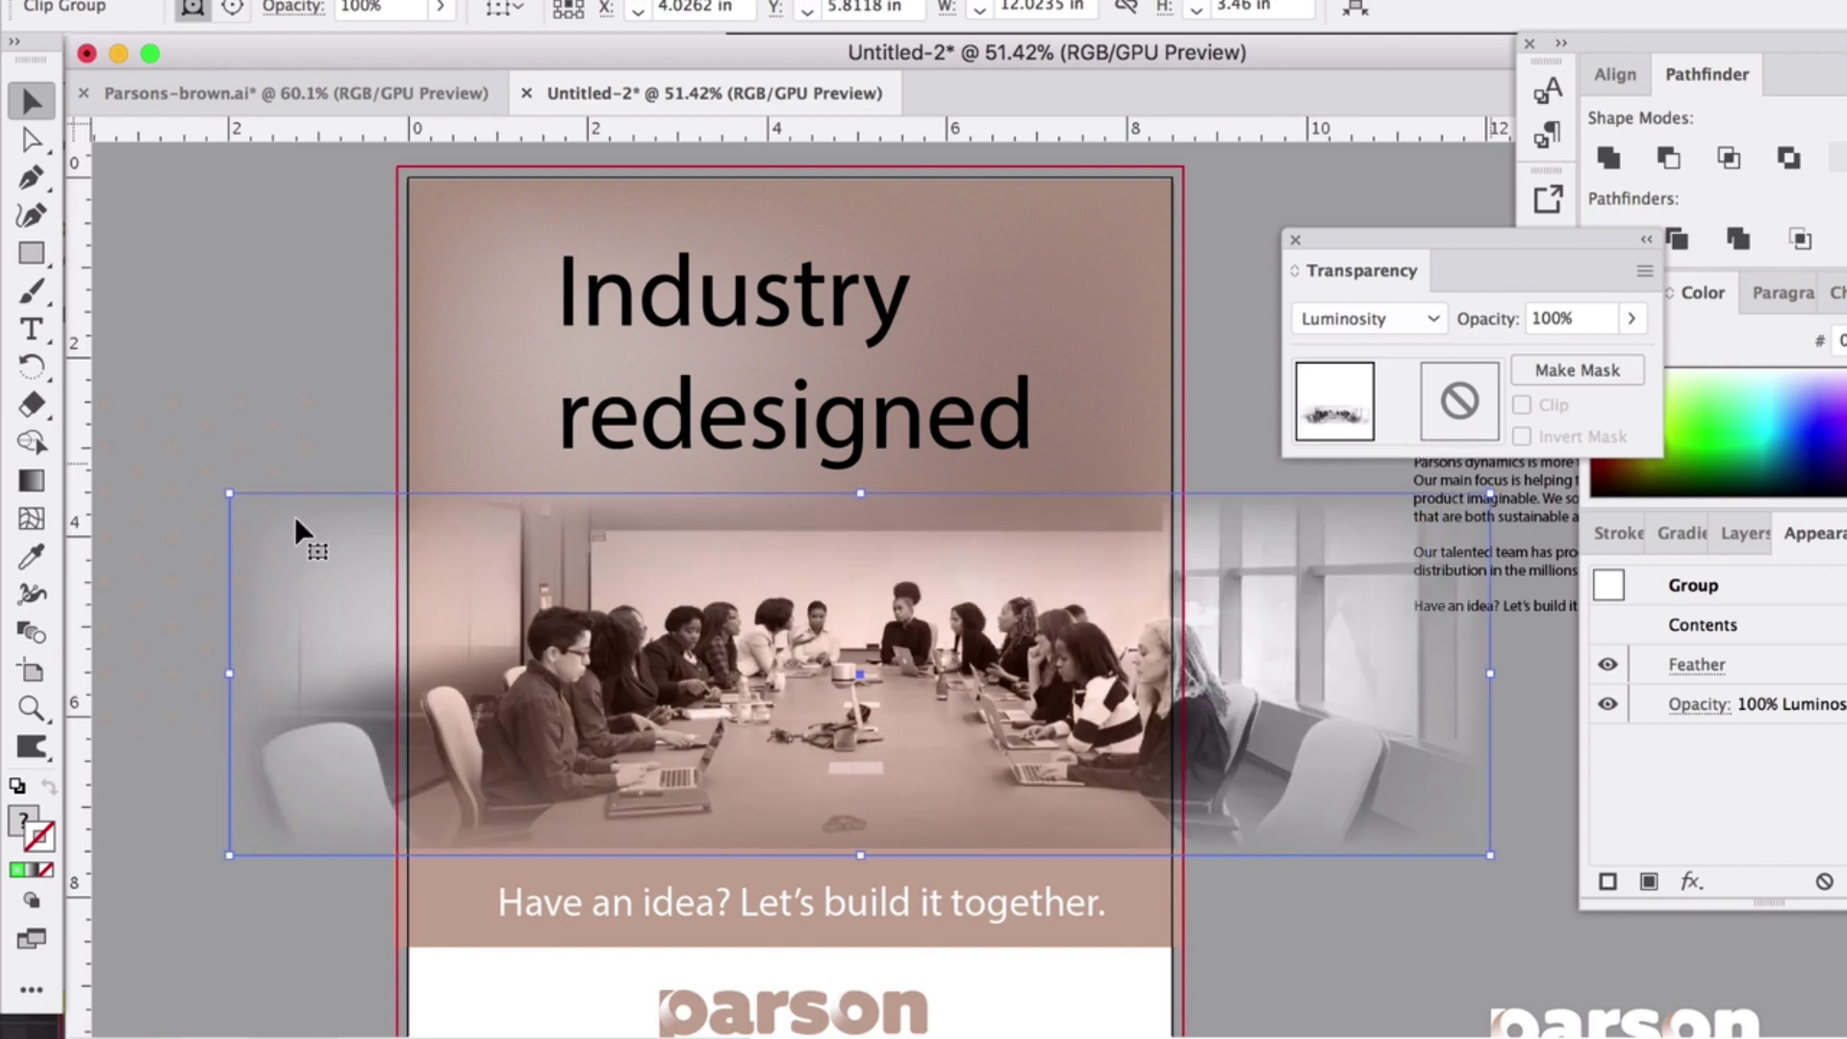
{"action": "left_click_drag", "start_coordinate": [228, 494], "coordinate": [106, 429]}
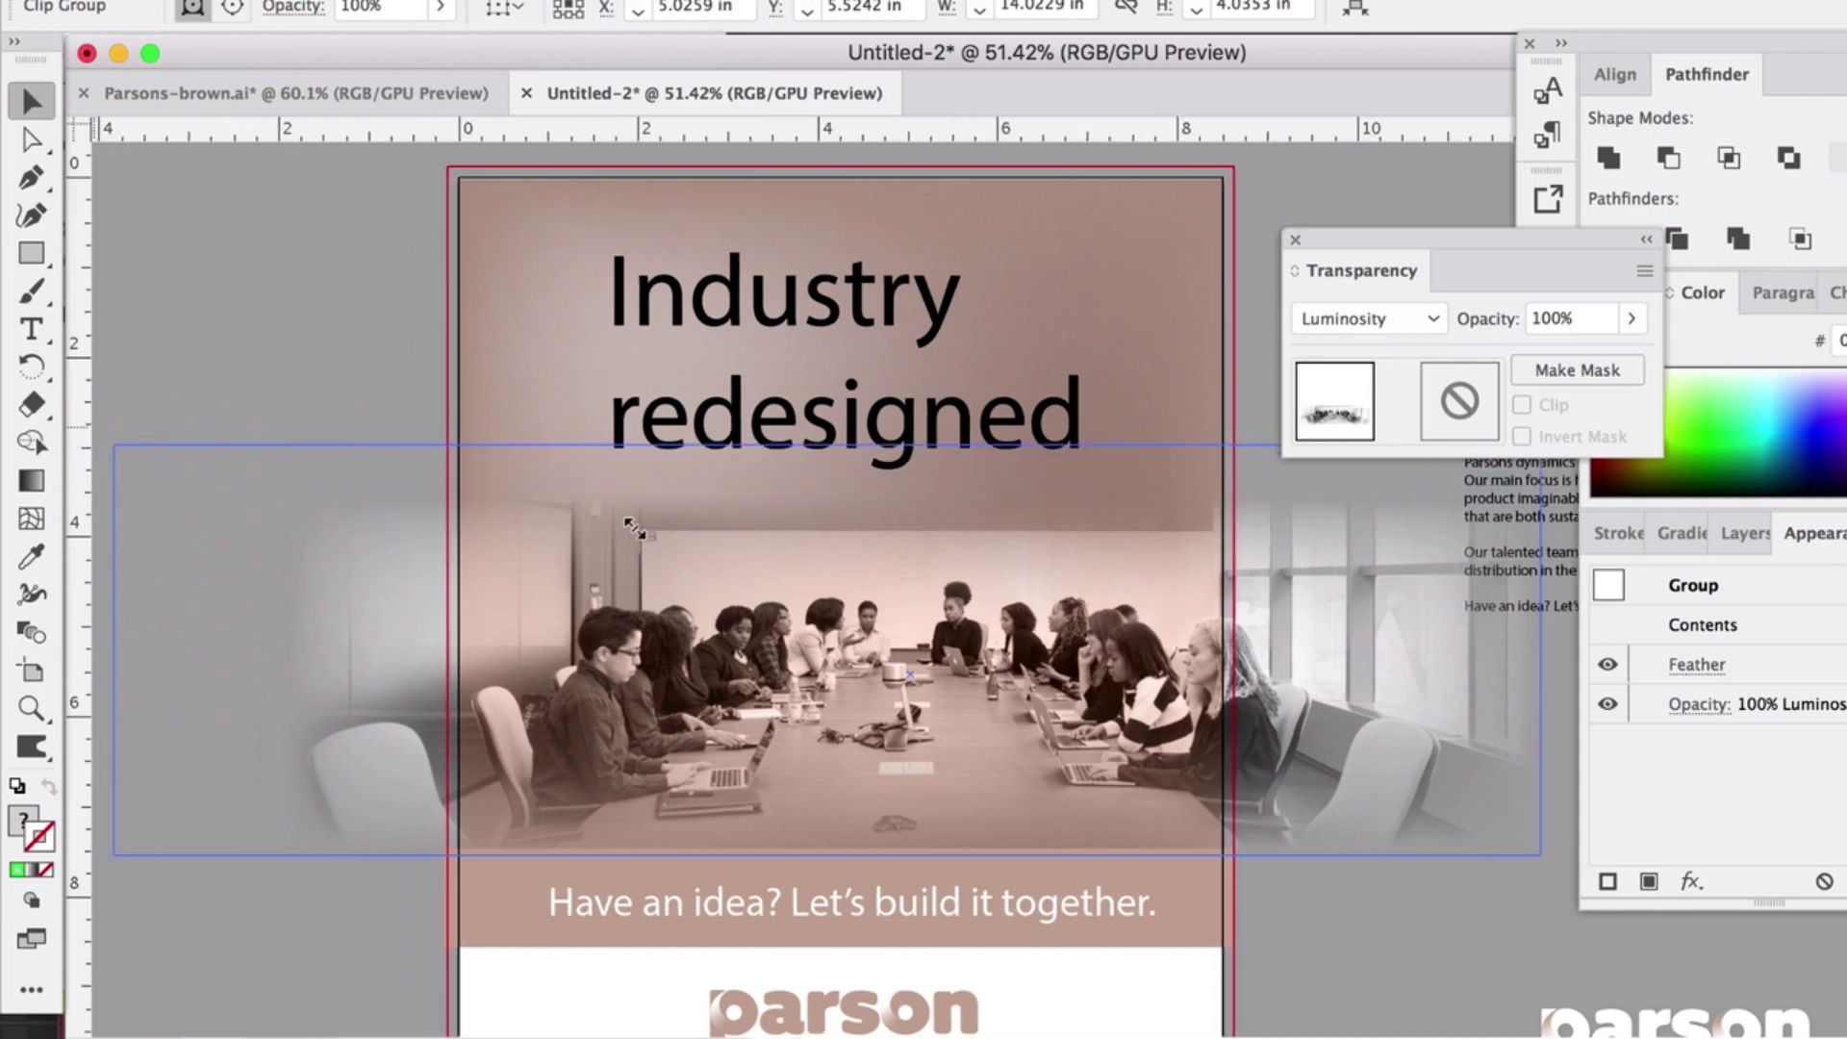
{"action": "scroll", "coordinate": [902, 591], "scroll_direction": "right", "scroll_amount": 5}
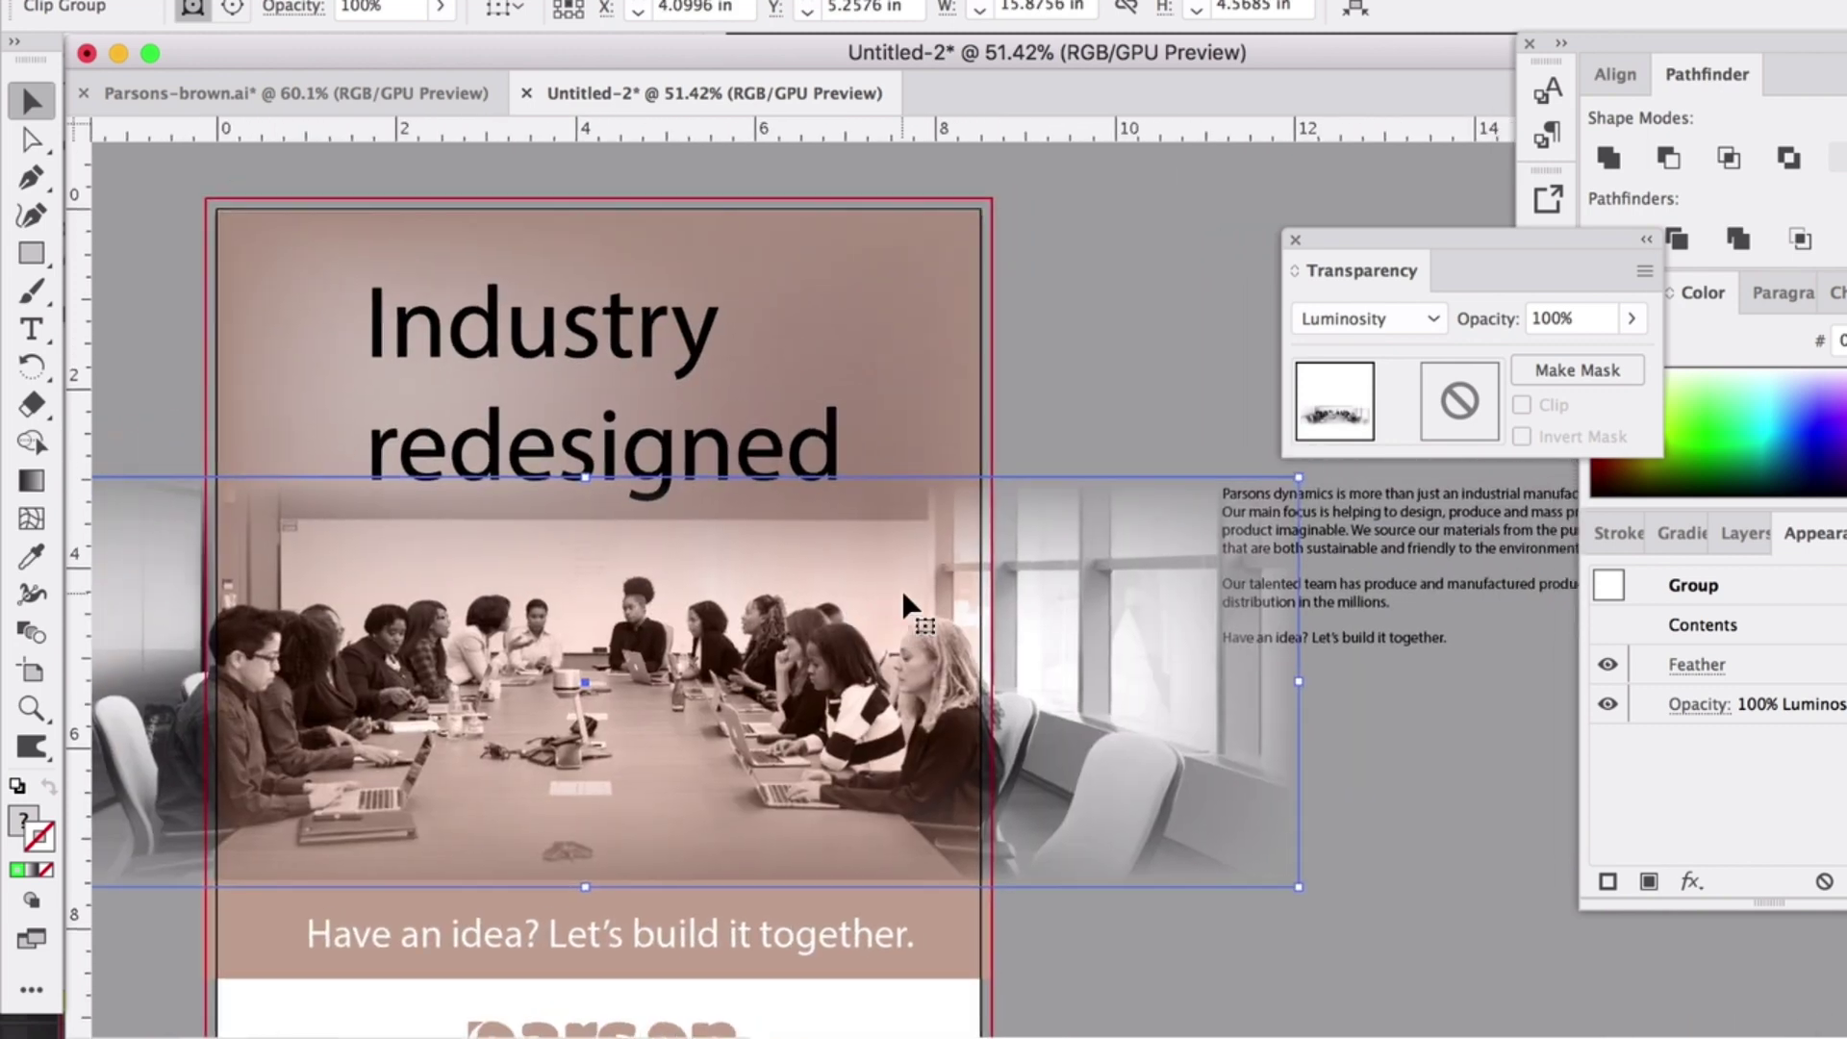
{"action": "left_click_drag", "start_coordinate": [1299, 476], "coordinate": [1469, 427]}
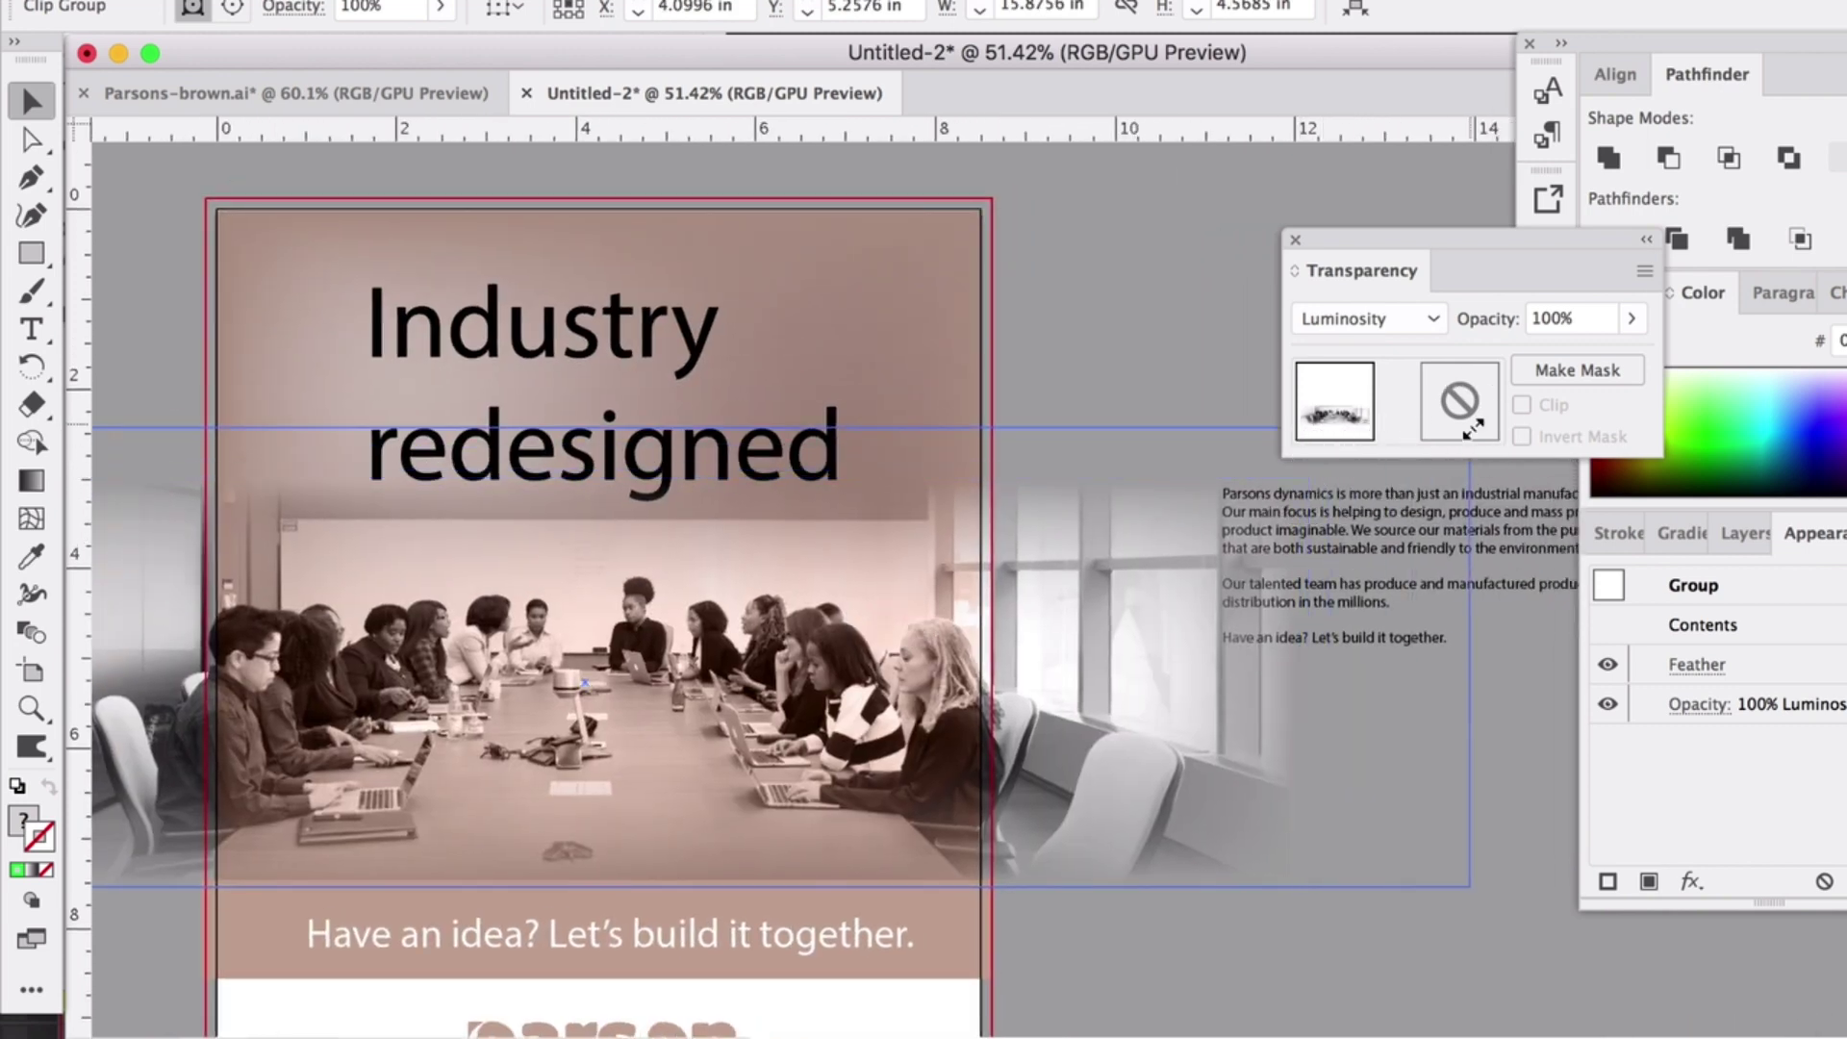
- Enlarge the meeting photo further to about 19.7 by 5.7 in, extending it down over the tagline band
{"action": "scroll", "coordinate": [633, 742], "scroll_direction": "left", "scroll_amount": 6}
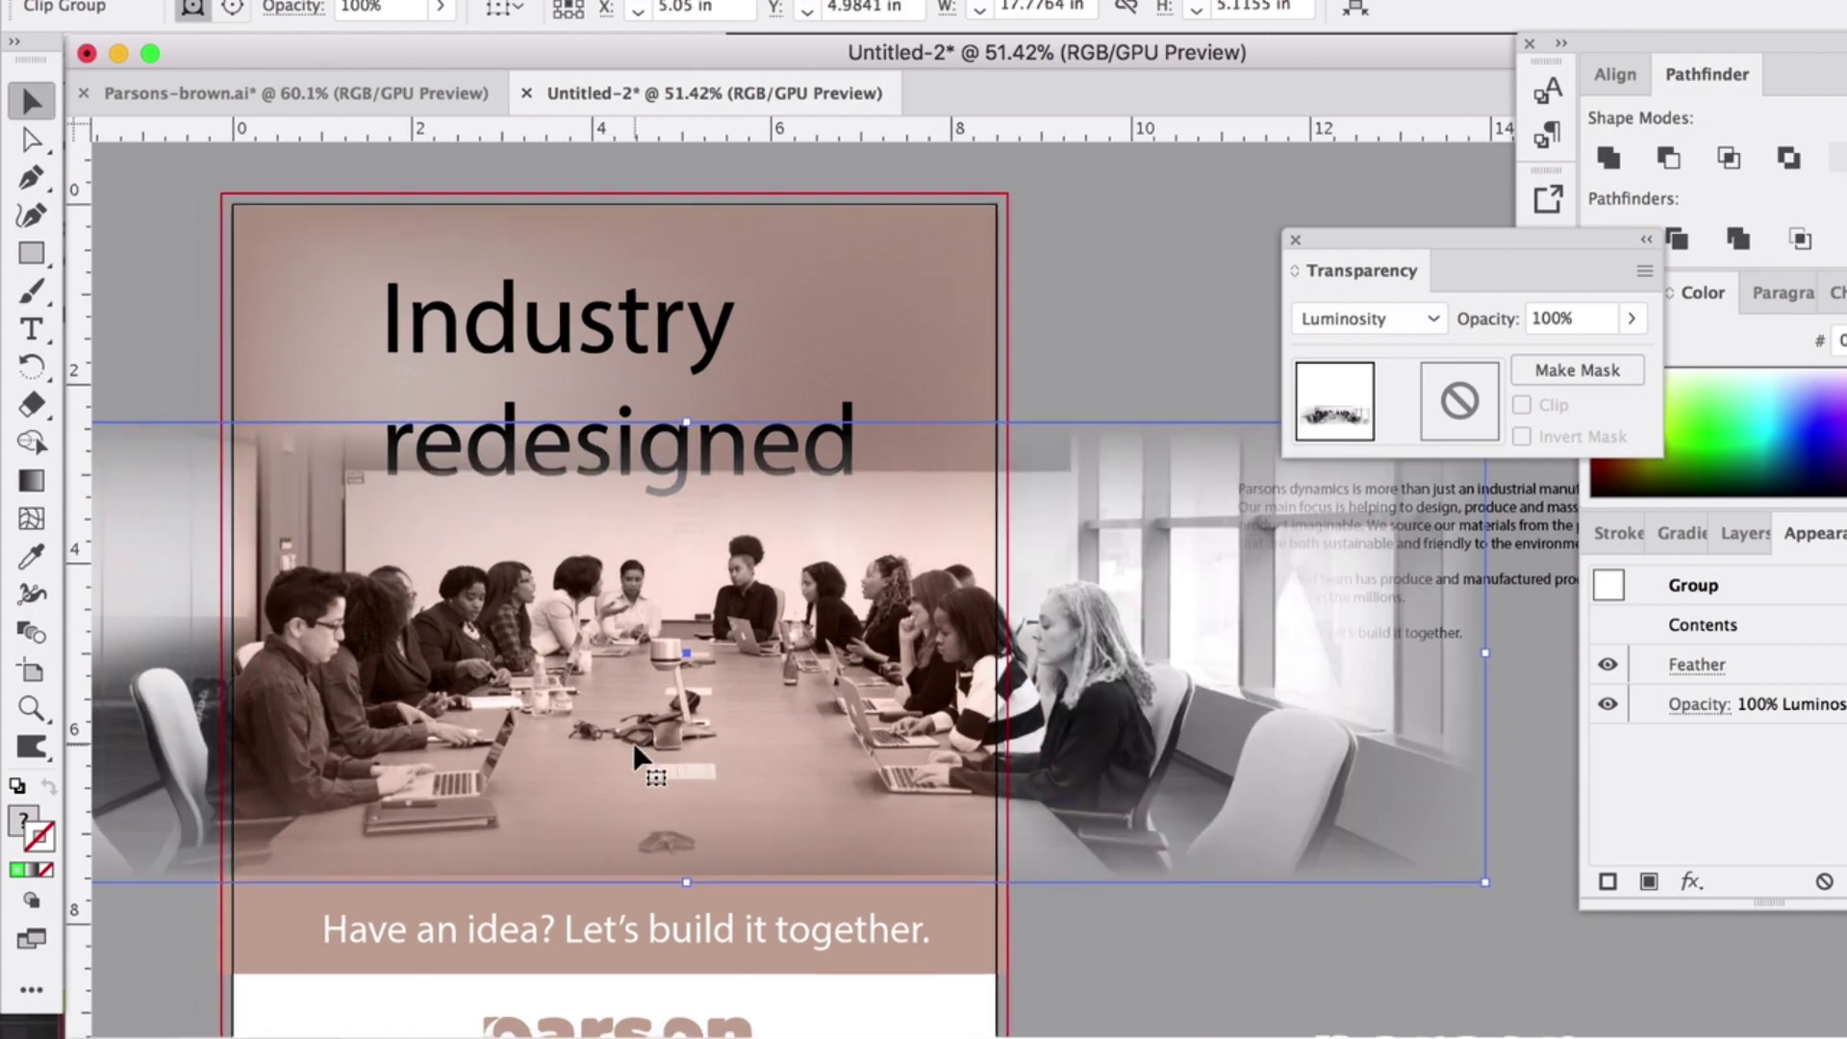
{"action": "scroll", "coordinate": [633, 742], "scroll_direction": "left", "scroll_amount": 5}
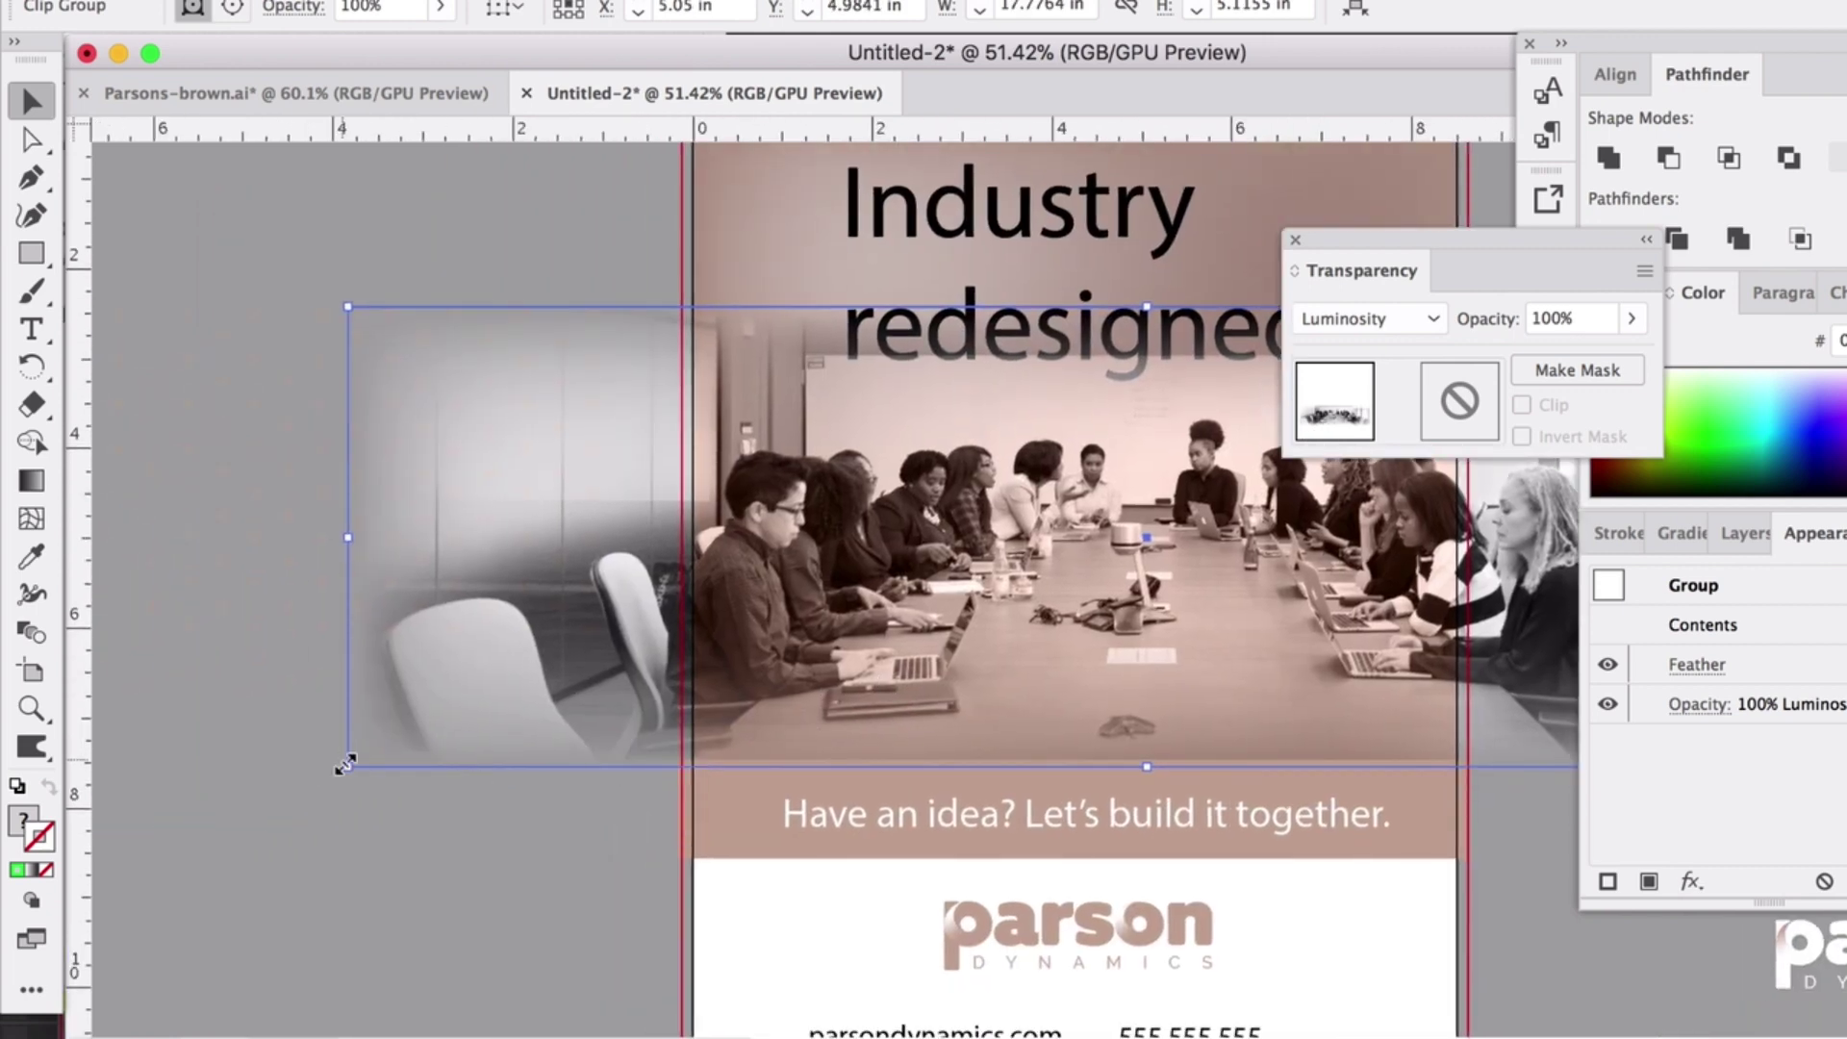
{"action": "left_click_drag", "start_coordinate": [347, 765], "coordinate": [181, 873]}
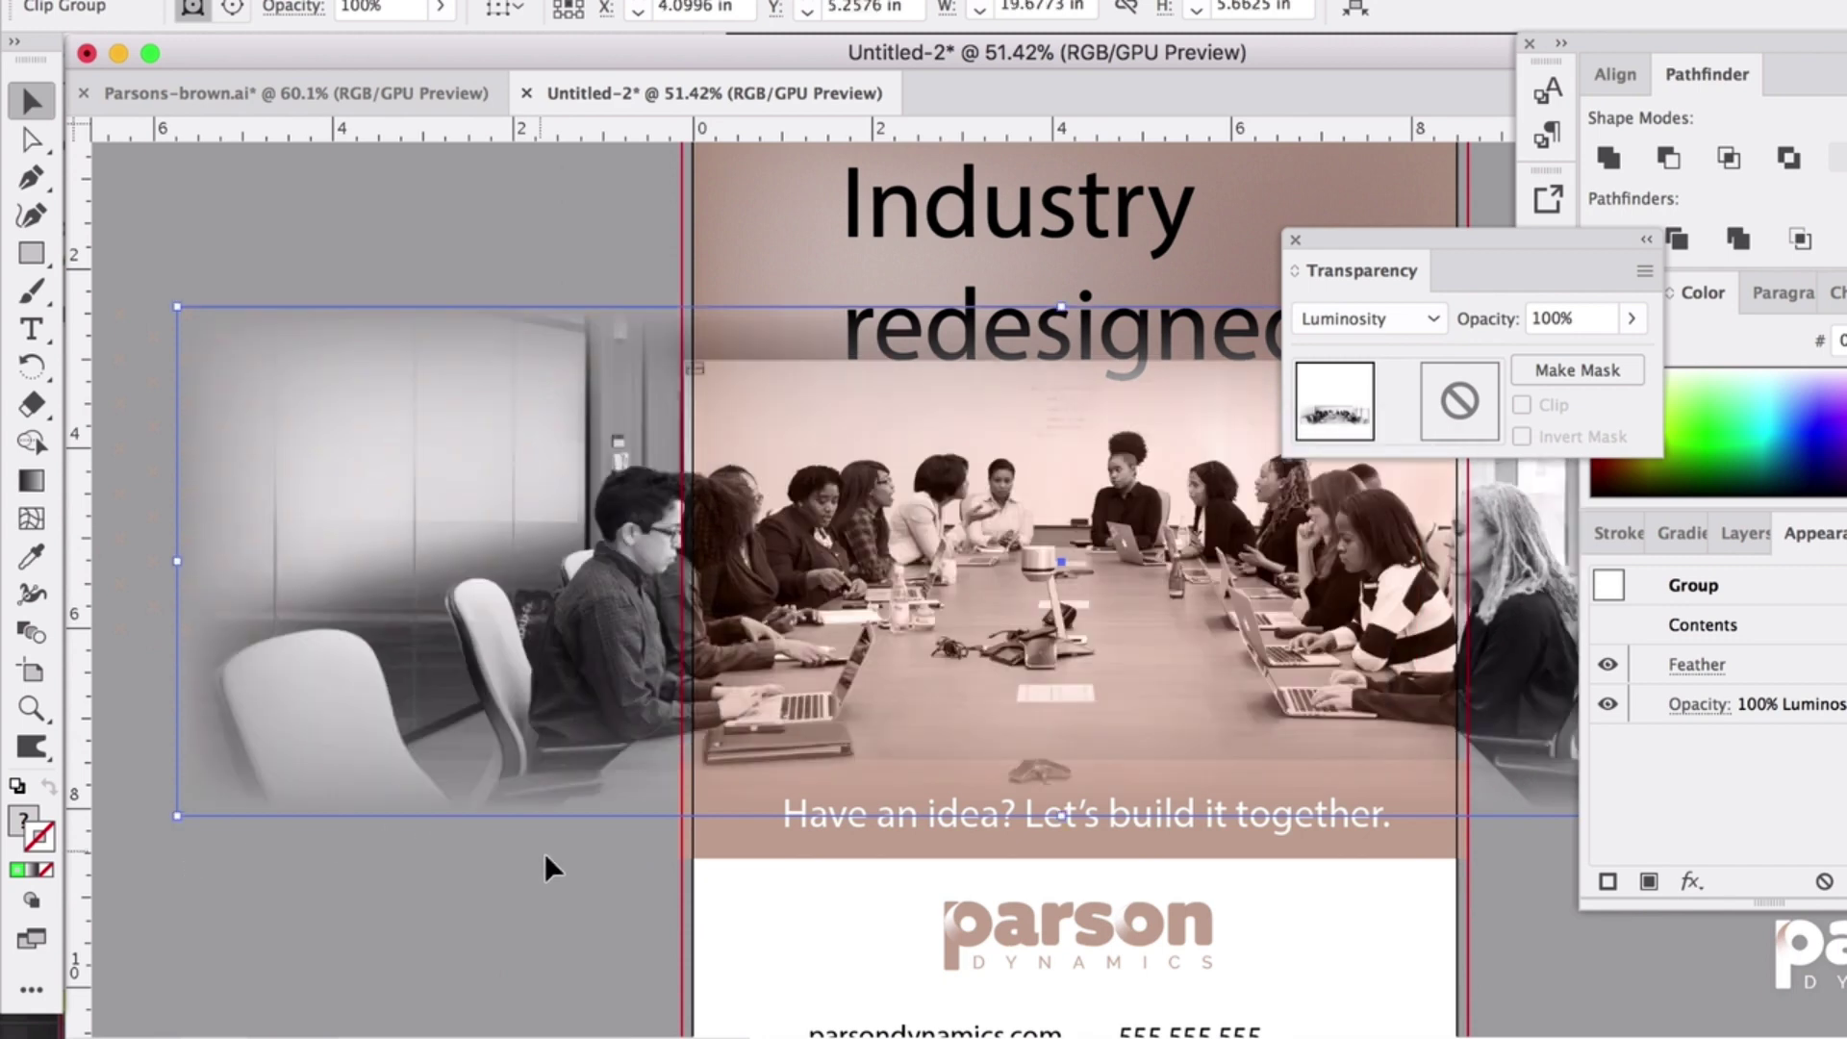
{"action": "mouse_move", "coordinate": [175, 817]}
{"action": "left_mouse_down"}
{"action": "mouse_move", "coordinate": [154, 825]}
{"action": "mouse_move", "coordinate": [170, 828]}
{"action": "left_mouse_up"}
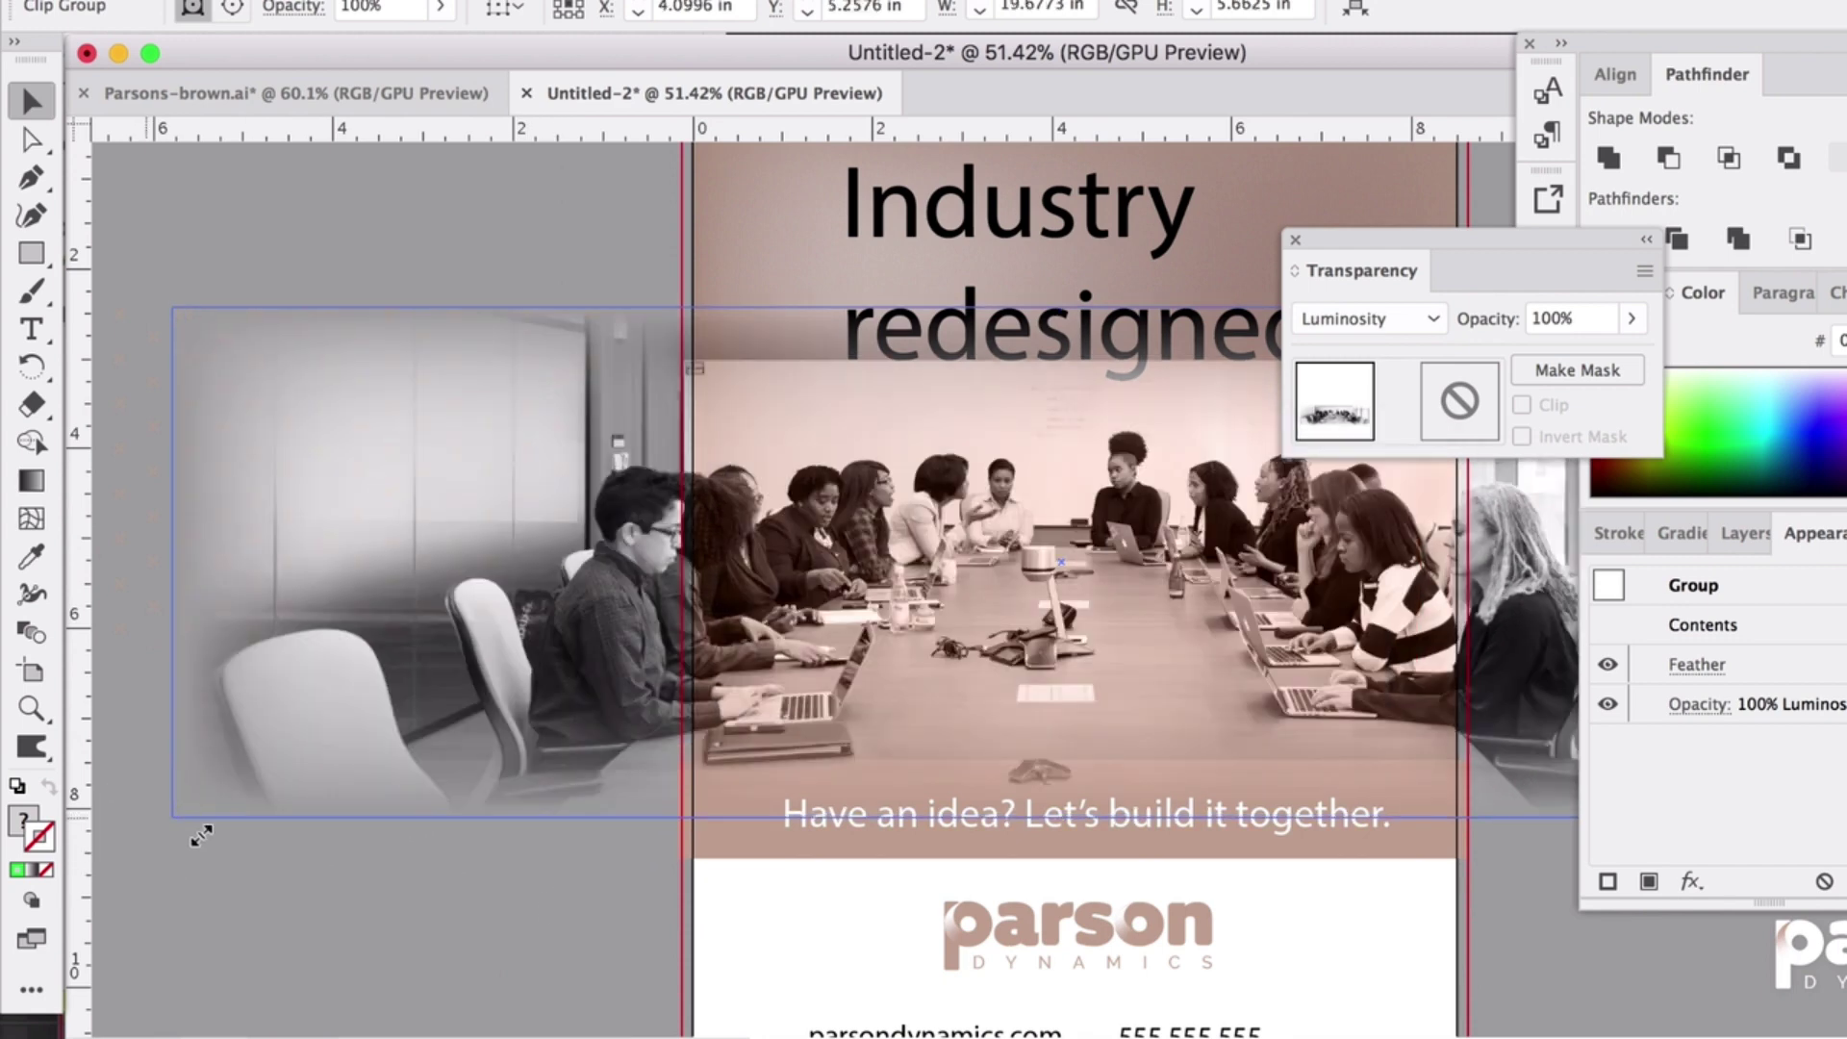
{"action": "left_click", "coordinate": [566, 953]}
{"action": "scroll", "coordinate": [689, 871], "scroll_direction": "right", "scroll_amount": 5}
{"action": "scroll", "coordinate": [689, 871], "scroll_direction": "up", "scroll_amount": 1}
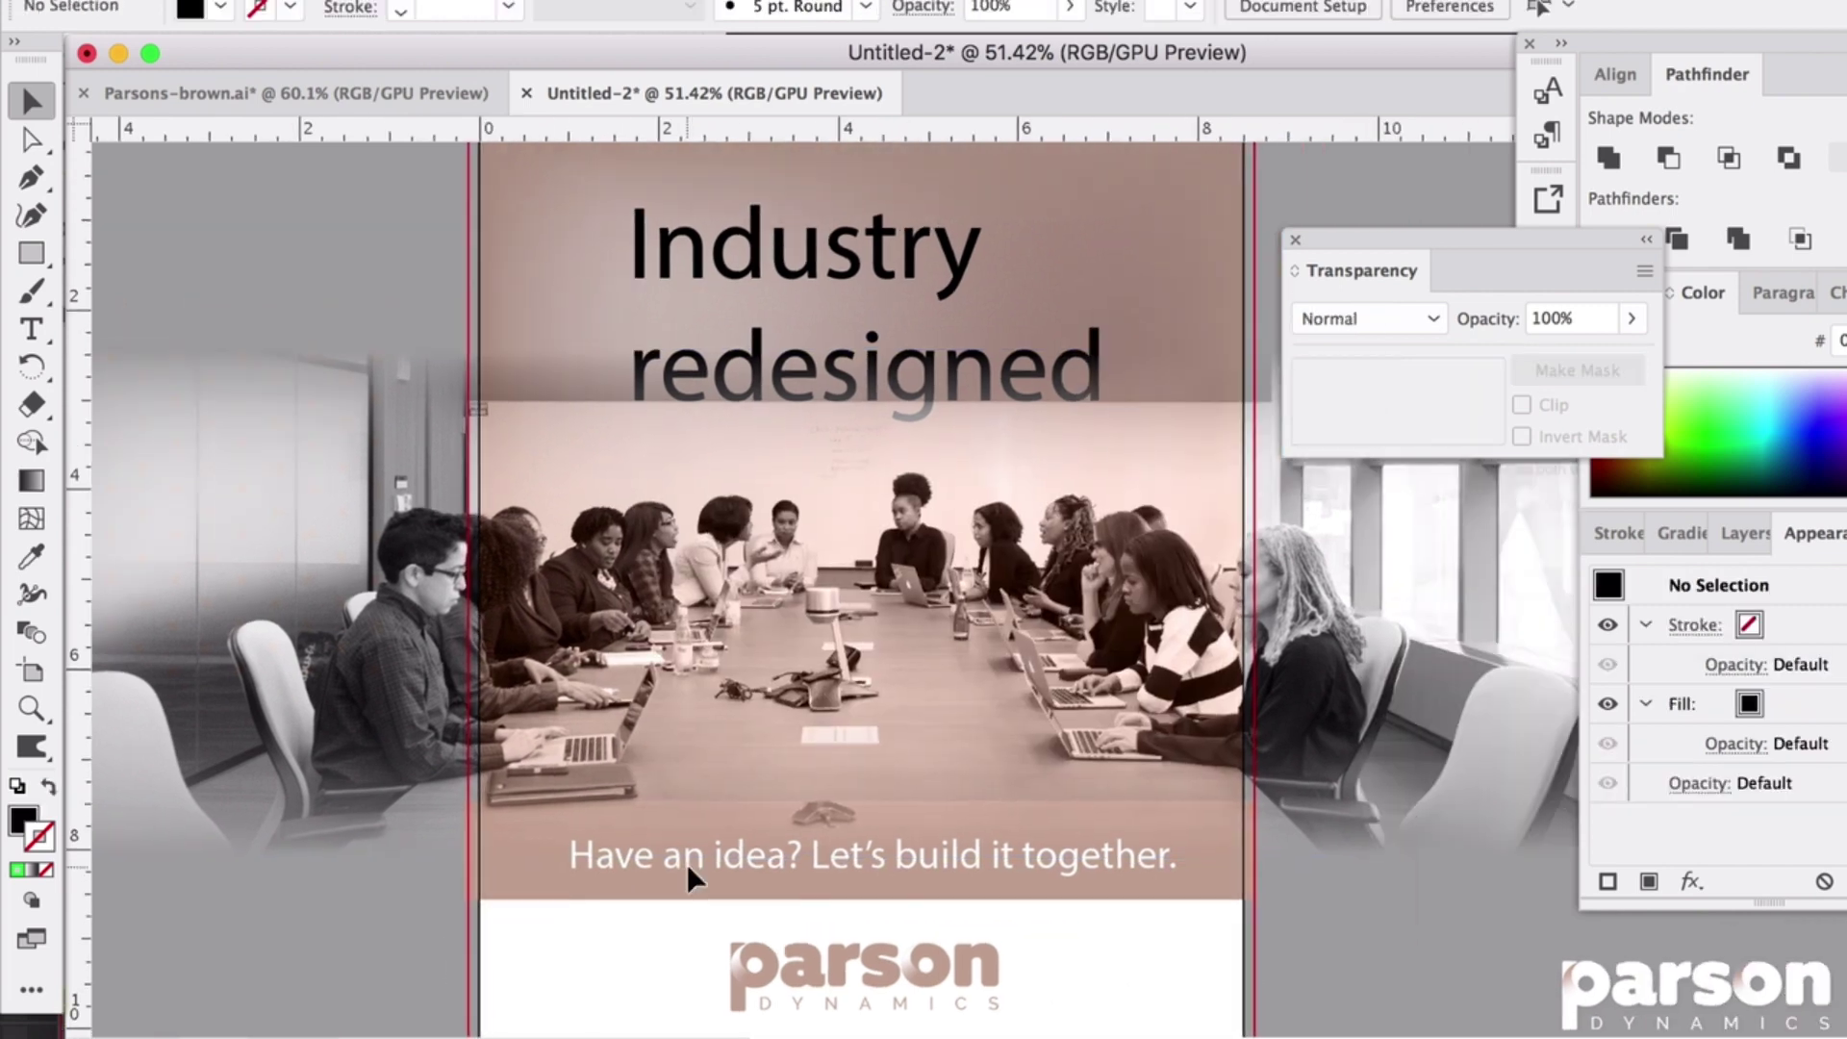
{"action": "scroll", "coordinate": [687, 863], "scroll_direction": "right", "scroll_amount": 1}
{"action": "scroll", "coordinate": [687, 863], "scroll_direction": "up", "scroll_amount": 1}
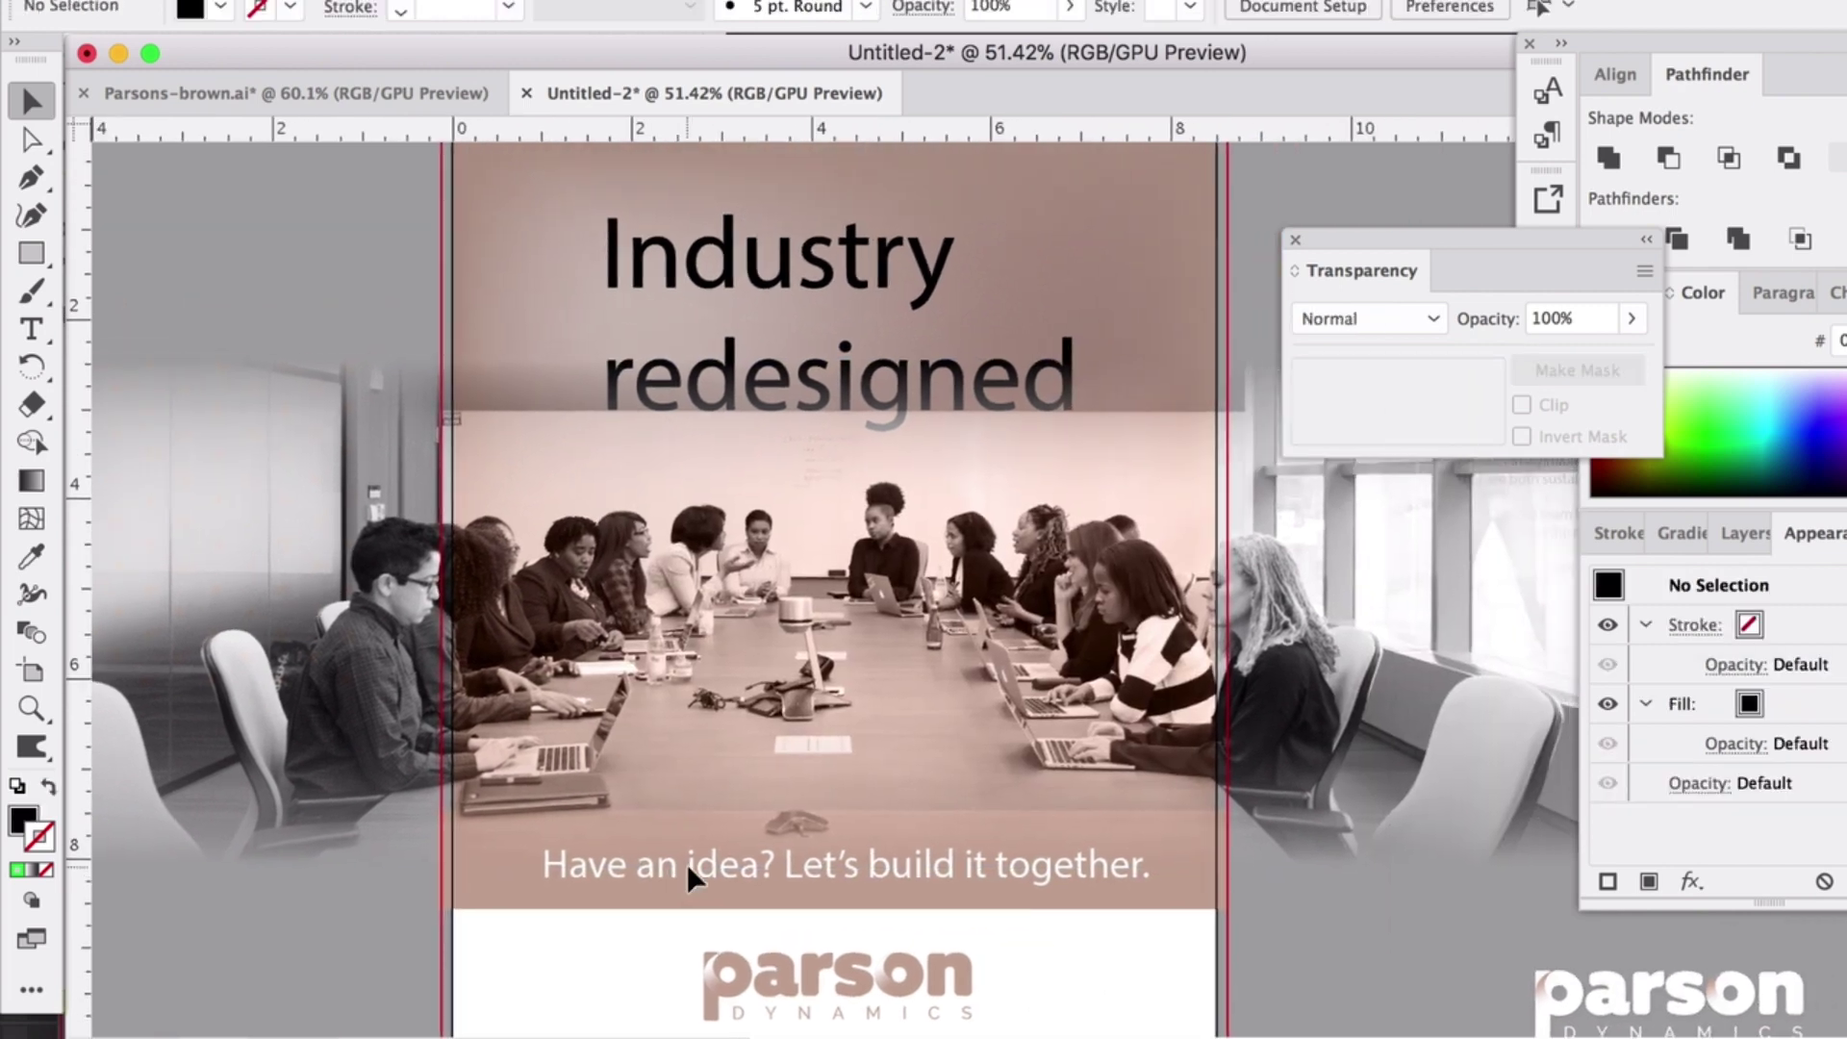
{"action": "scroll", "coordinate": [687, 864], "scroll_direction": "right", "scroll_amount": 2}
{"action": "scroll", "coordinate": [687, 864], "scroll_direction": "up", "scroll_amount": 1}
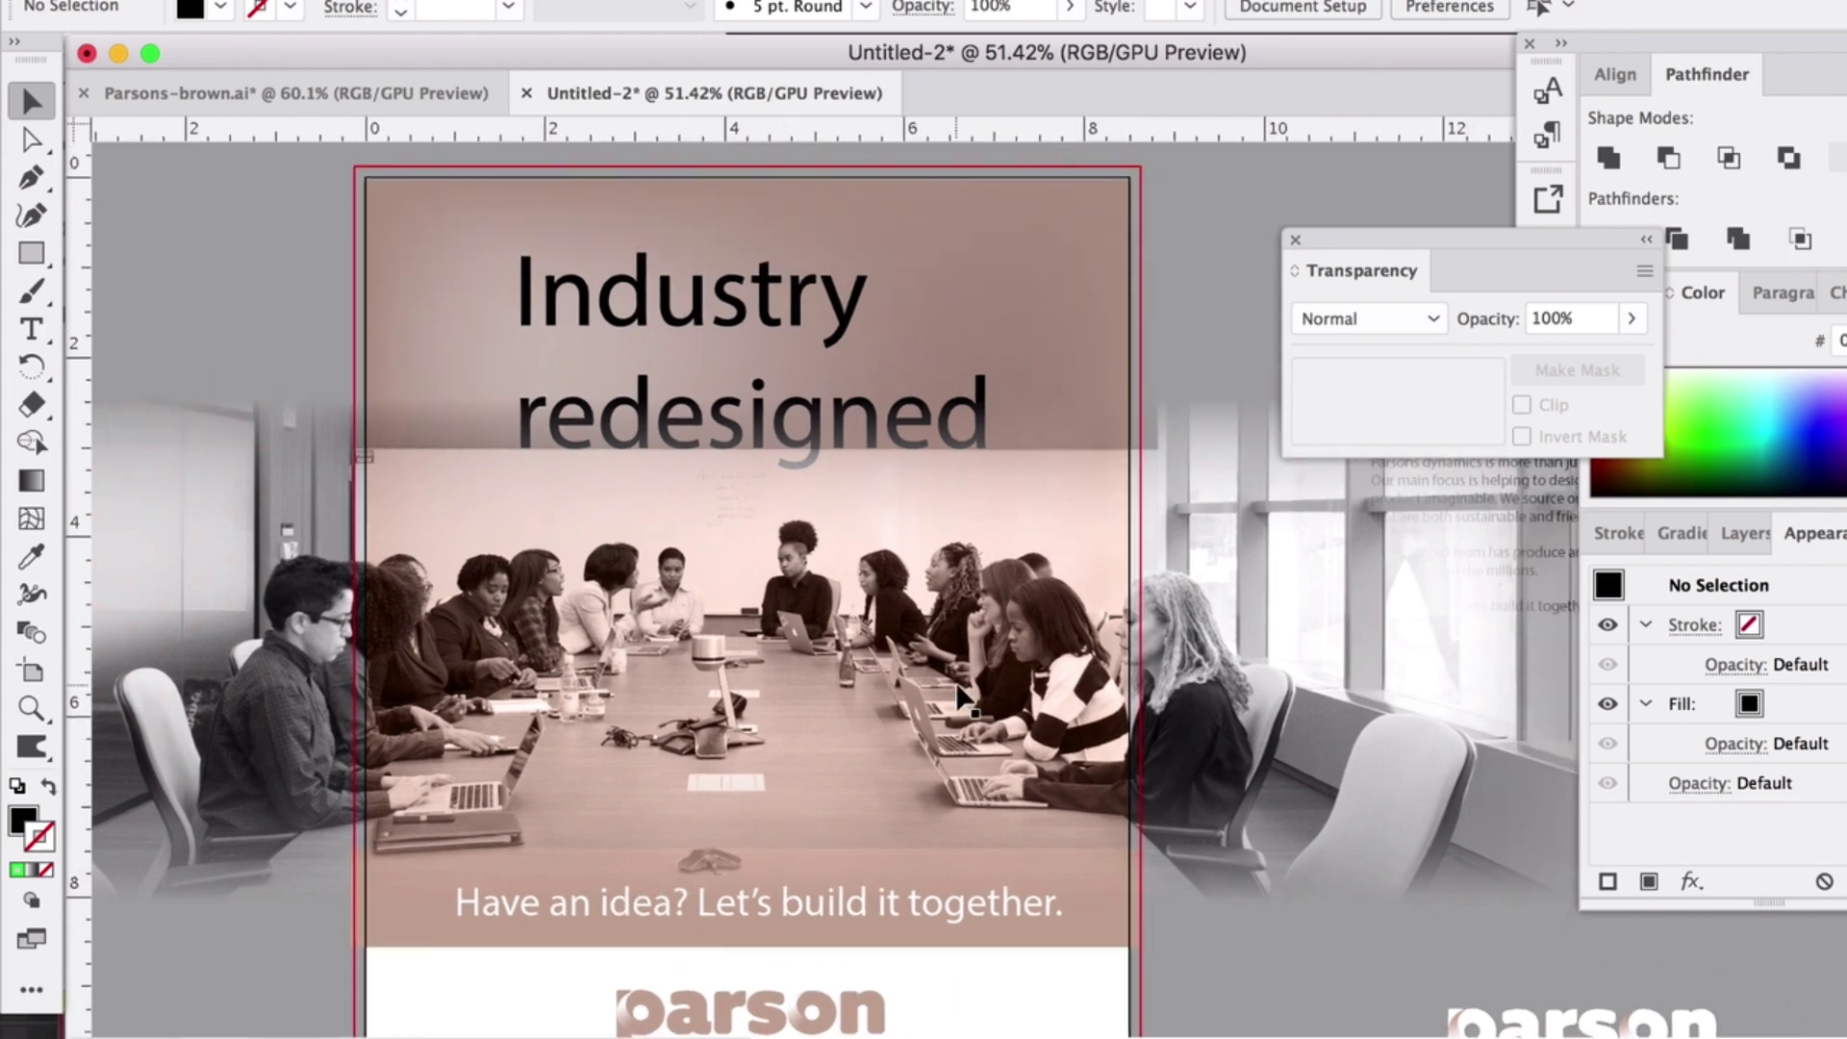
- Remove the Feather effect from the clipped meeting photo's appearance
{"action": "left_click", "coordinate": [959, 689]}
{"action": "left_click", "coordinate": [1766, 664]}
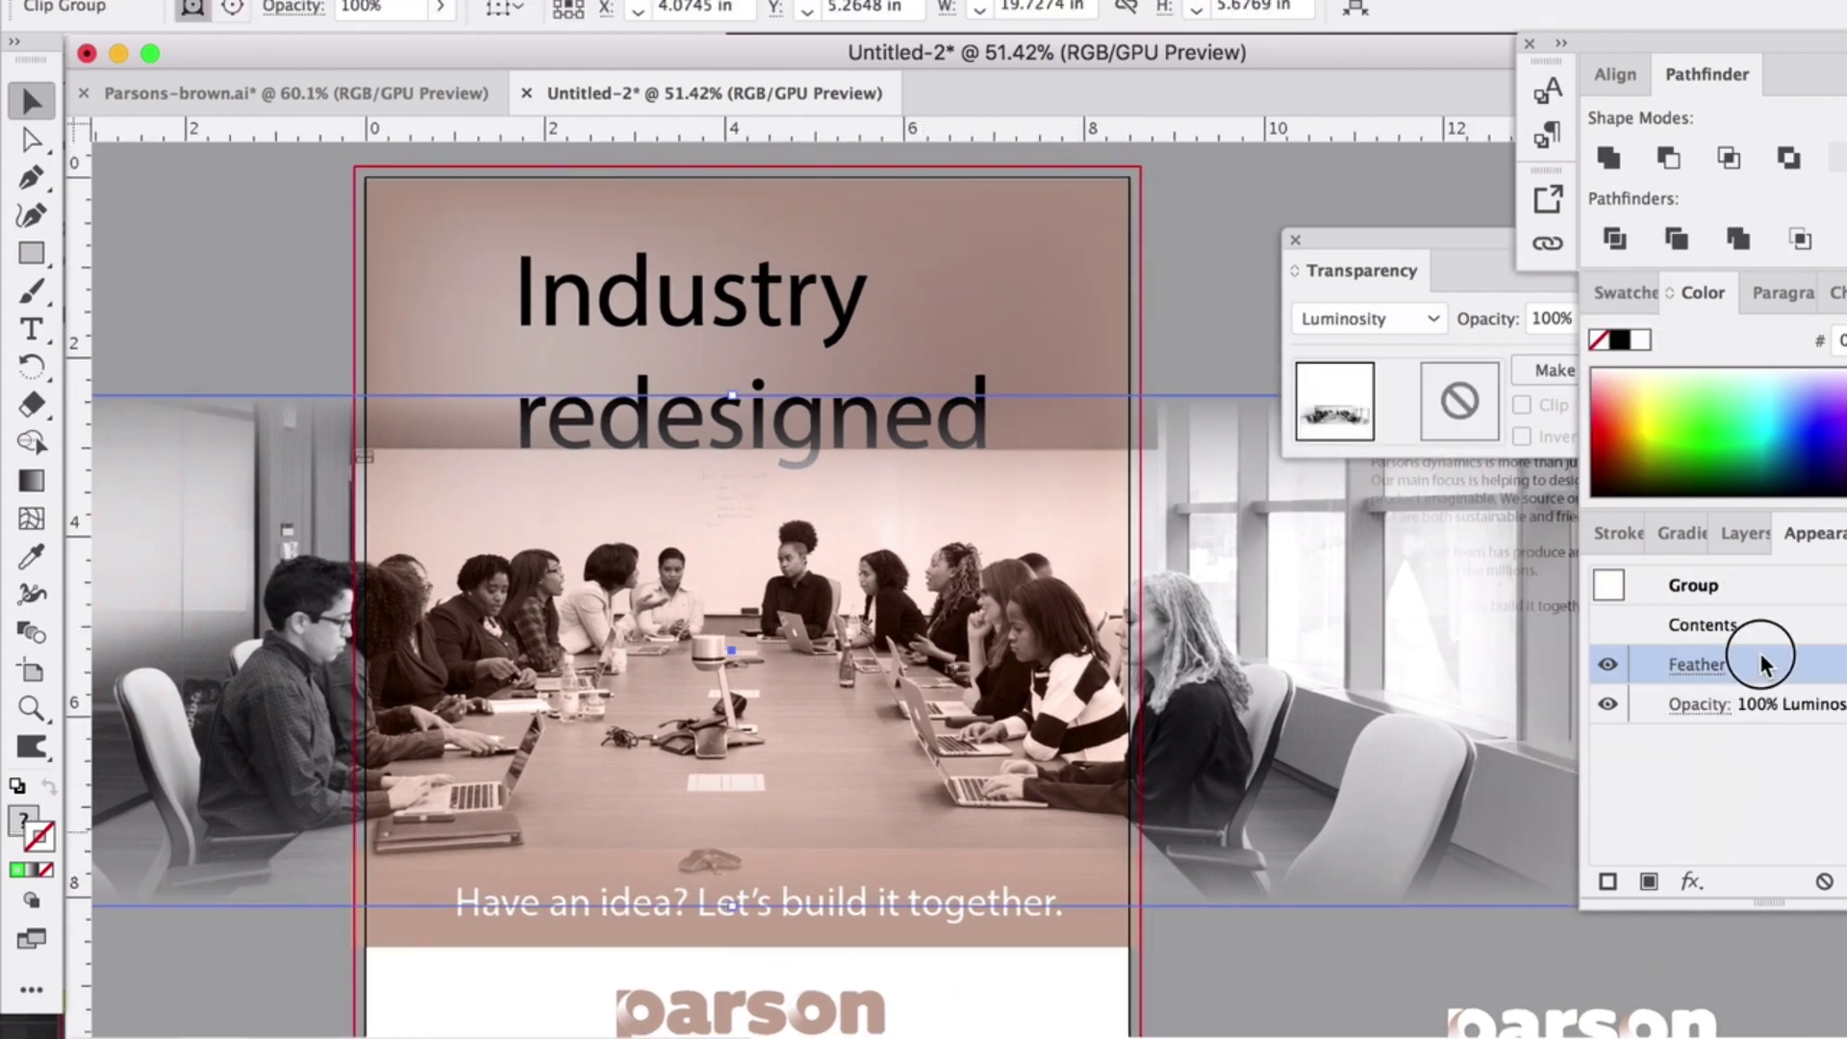
{"action": "left_click", "coordinate": [1846, 881]}
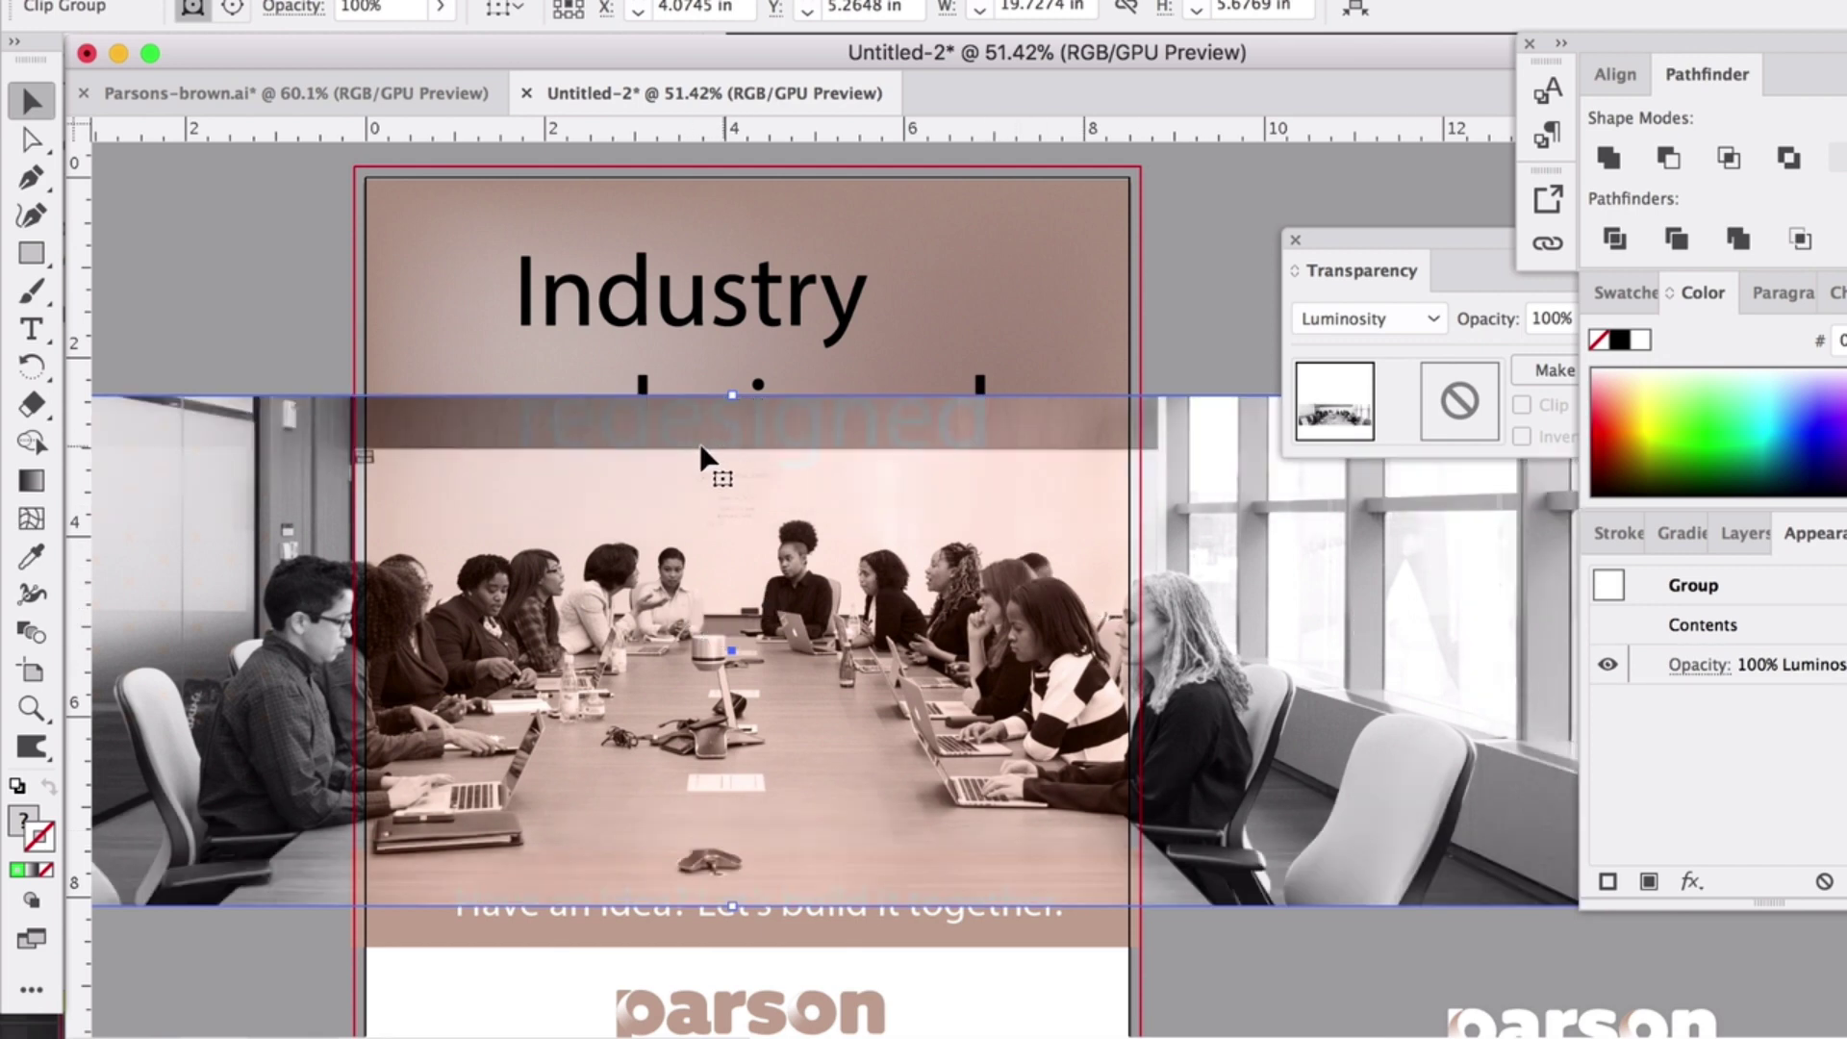
- Send the meeting photo backward behind the headline, description text and tagline band
{"action": "left_click", "coordinate": [269, 202]}
{"action": "left_click", "coordinate": [654, 635]}
{"action": "scroll", "coordinate": [770, 753], "scroll_direction": "down", "scroll_amount": 3}
{"action": "scroll", "coordinate": [770, 753], "scroll_direction": "left", "scroll_amount": 3}
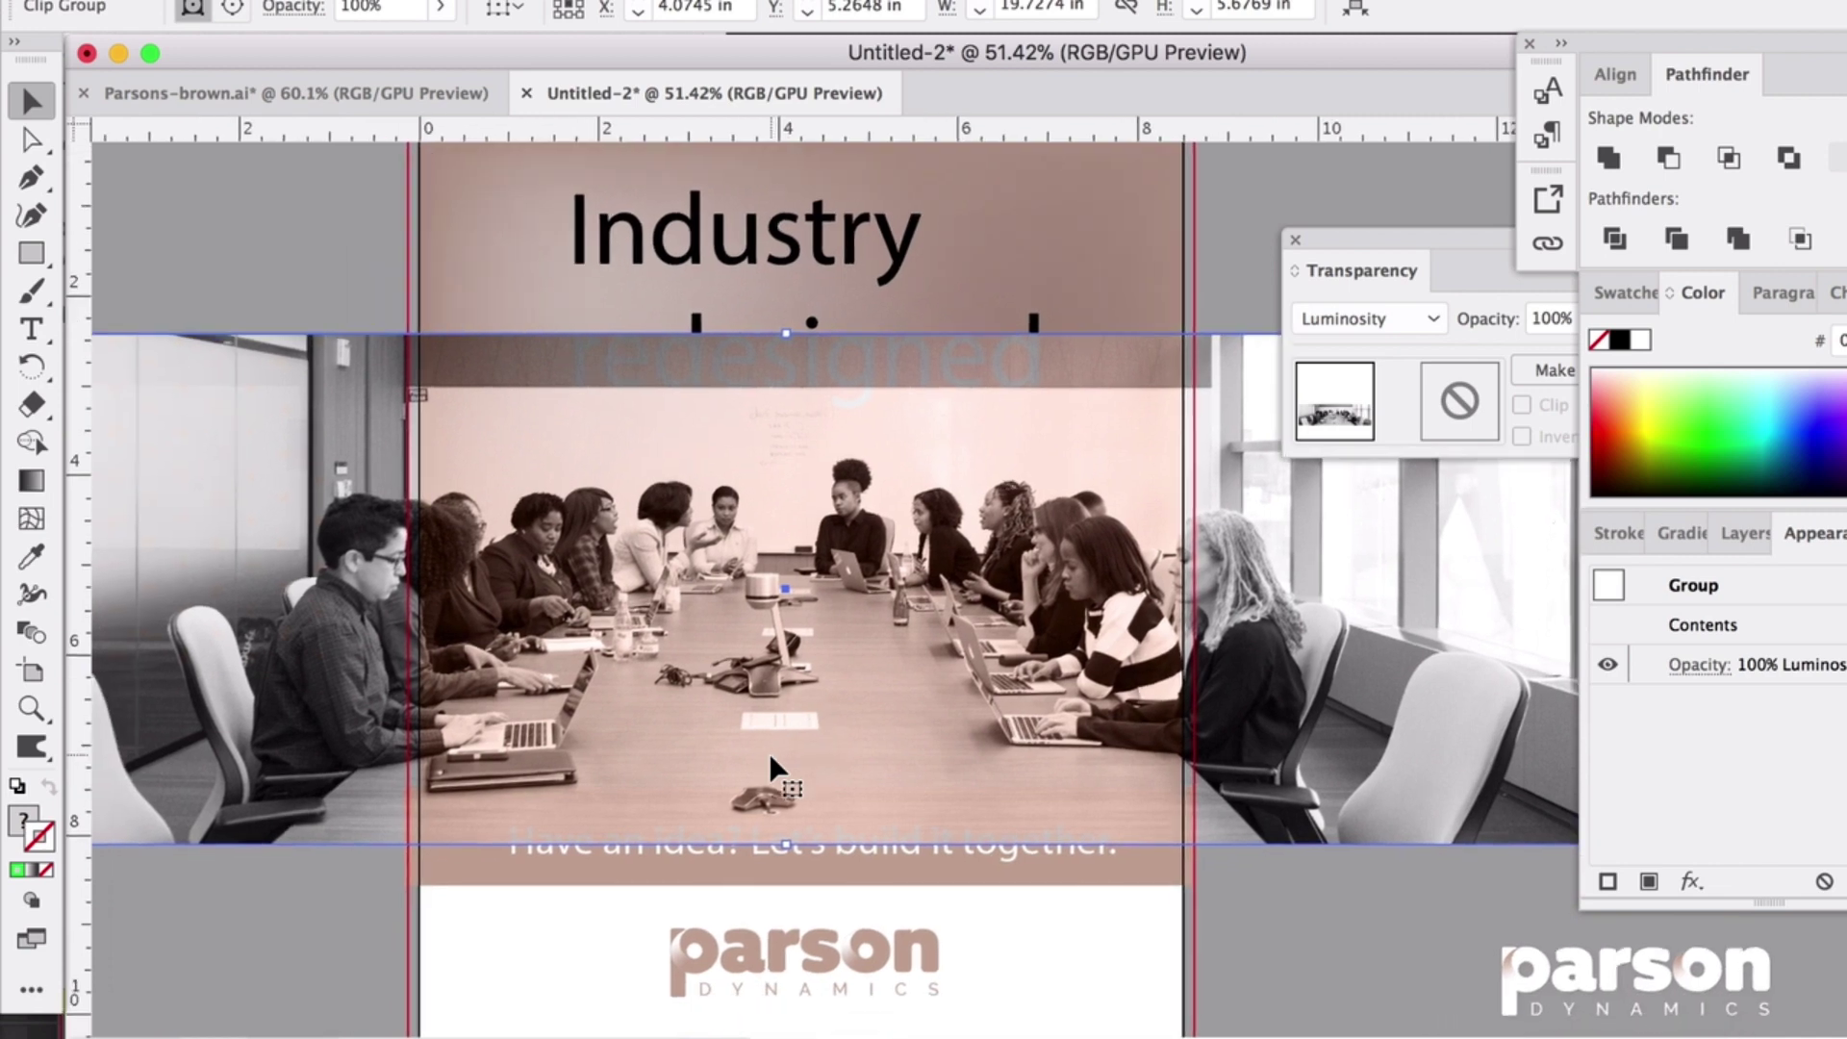
{"action": "scroll", "coordinate": [769, 752], "scroll_direction": "up", "scroll_amount": 1}
{"action": "scroll", "coordinate": [770, 753], "scroll_direction": "right", "scroll_amount": 1}
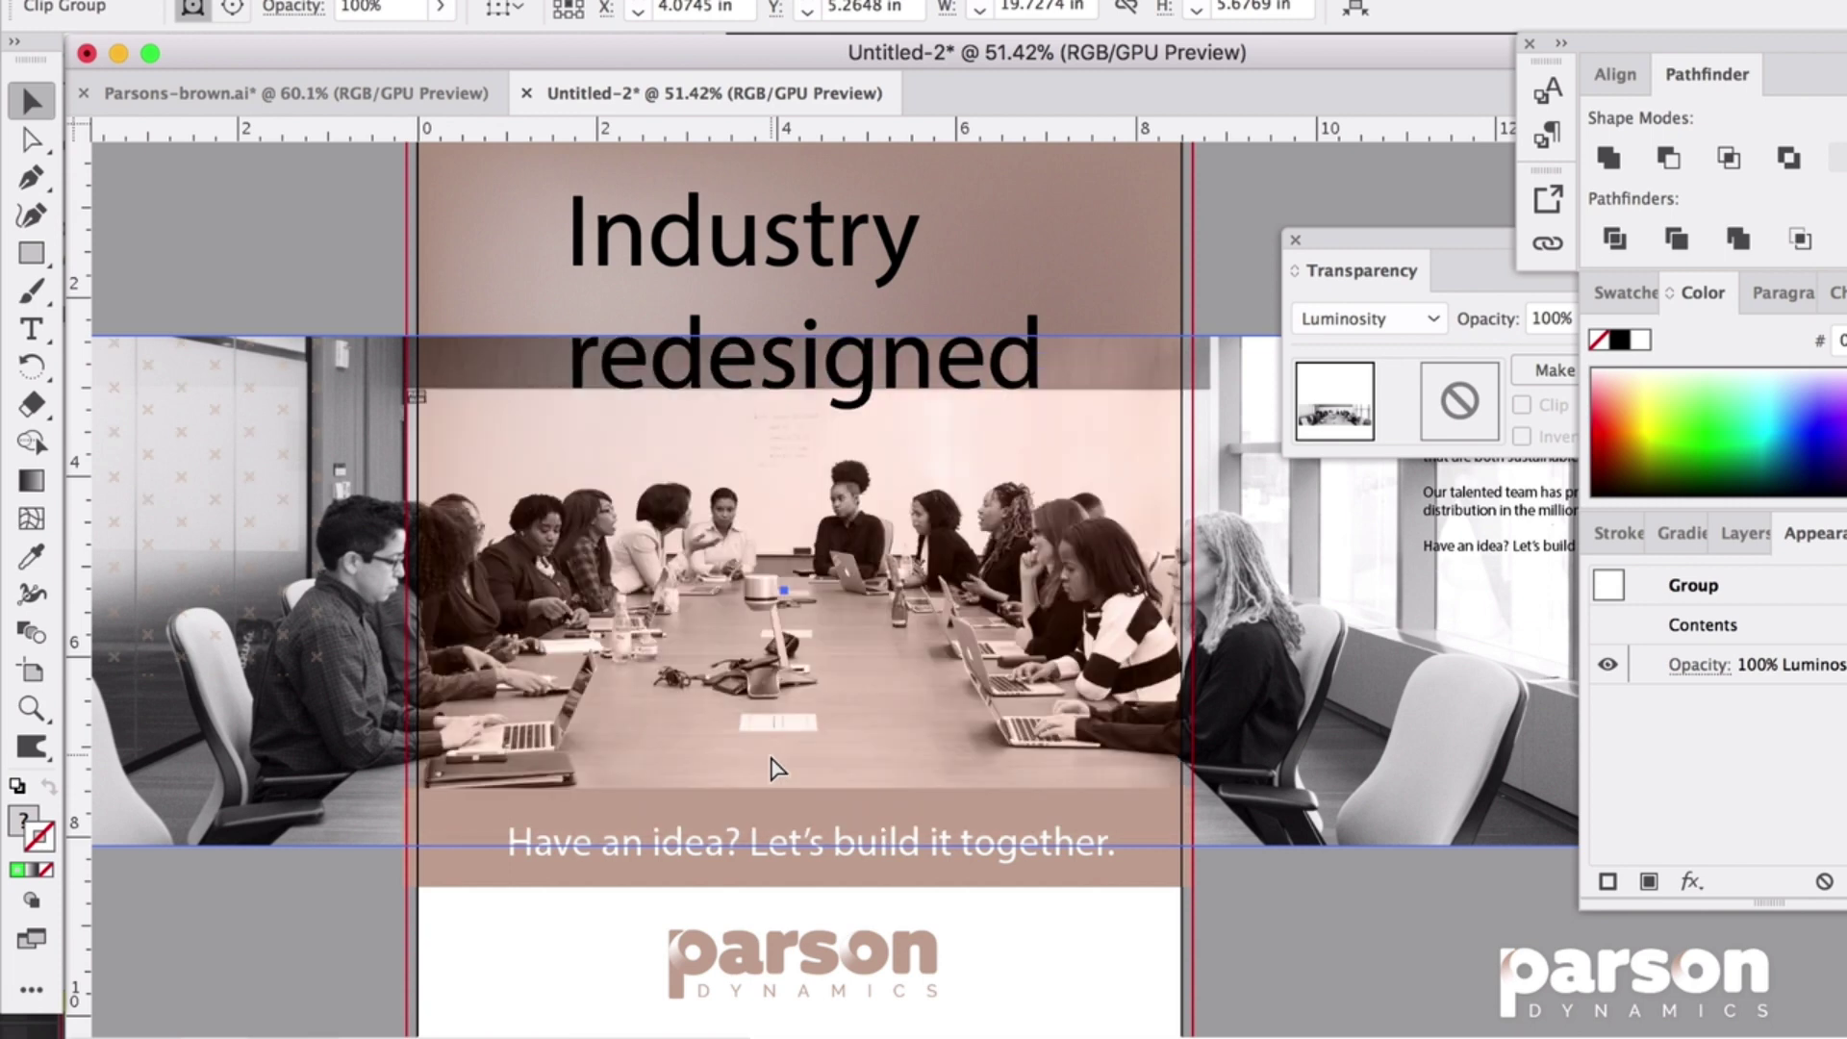
- Move the patterned rectangle with 38% opacity up and off the left part of the meeting photo
{"action": "left_click", "coordinate": [382, 392]}
{"action": "scroll", "coordinate": [379, 381], "scroll_direction": "left", "scroll_amount": 5}
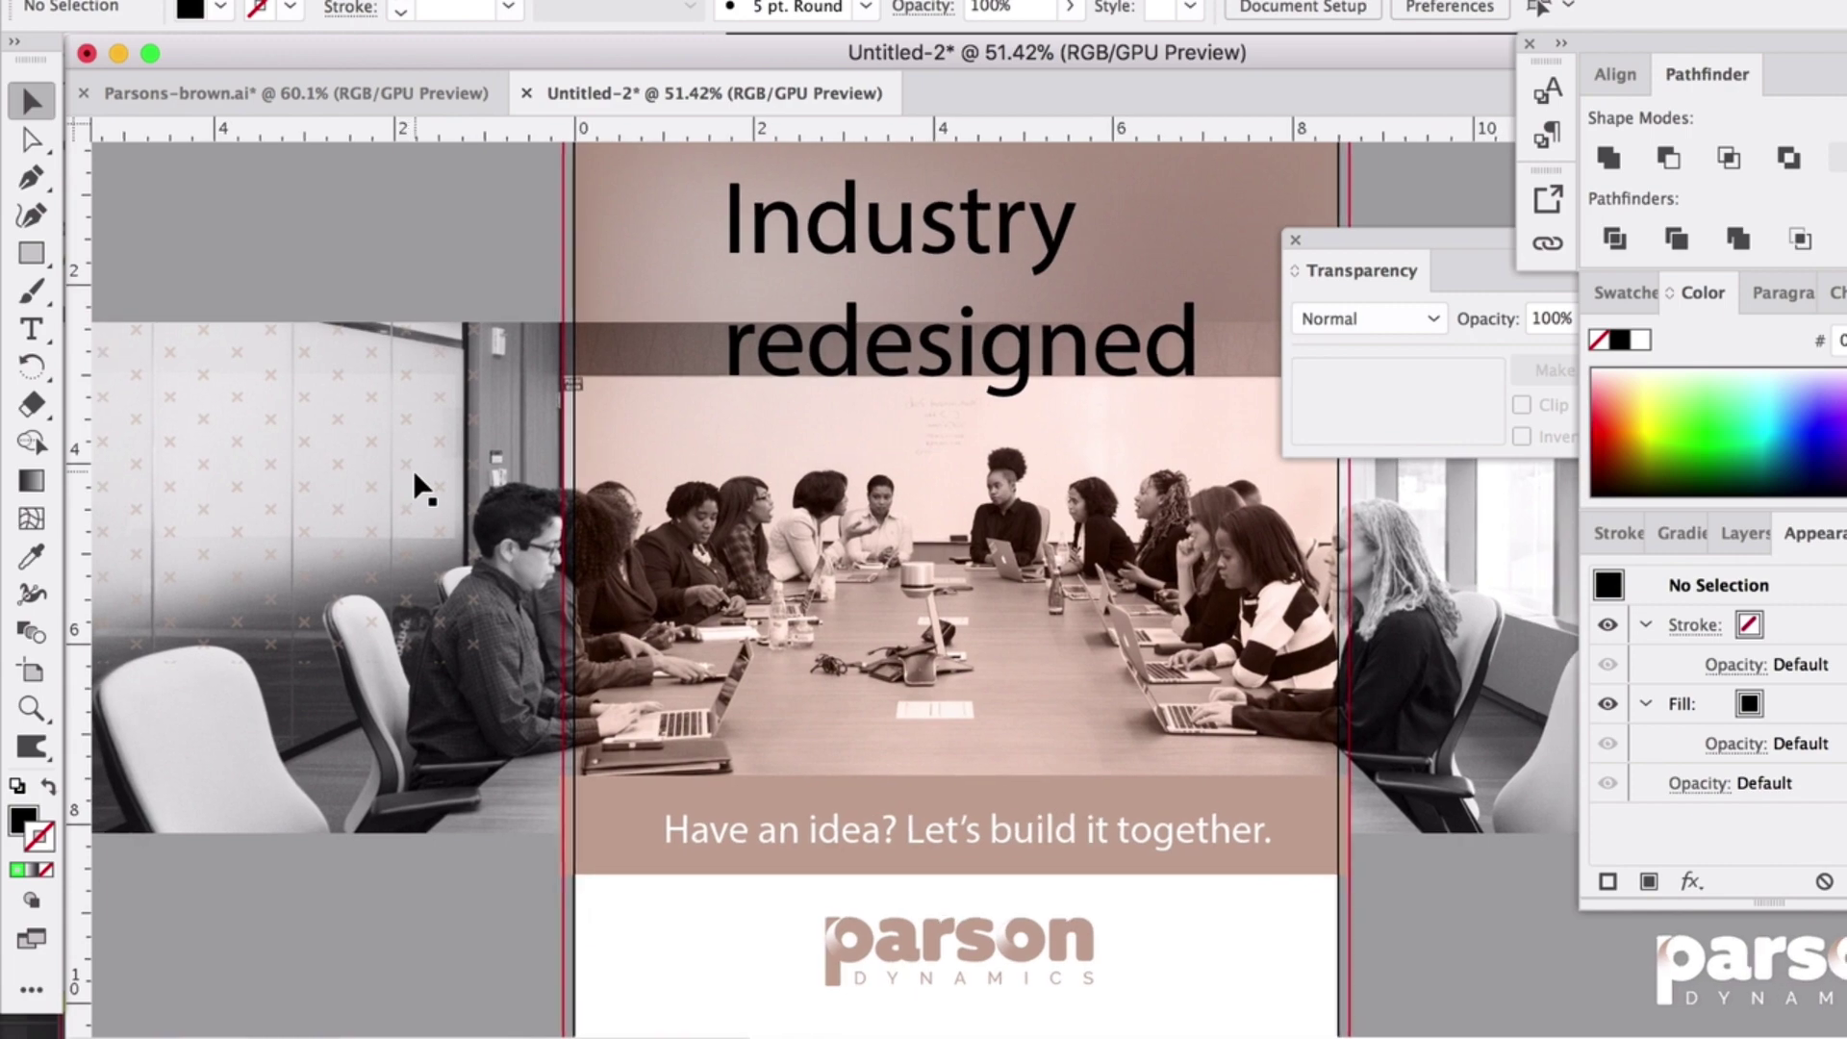
{"action": "left_click", "coordinate": [233, 260]}
{"action": "left_click_drag", "start_coordinate": [237, 338], "coordinate": [227, 201]}
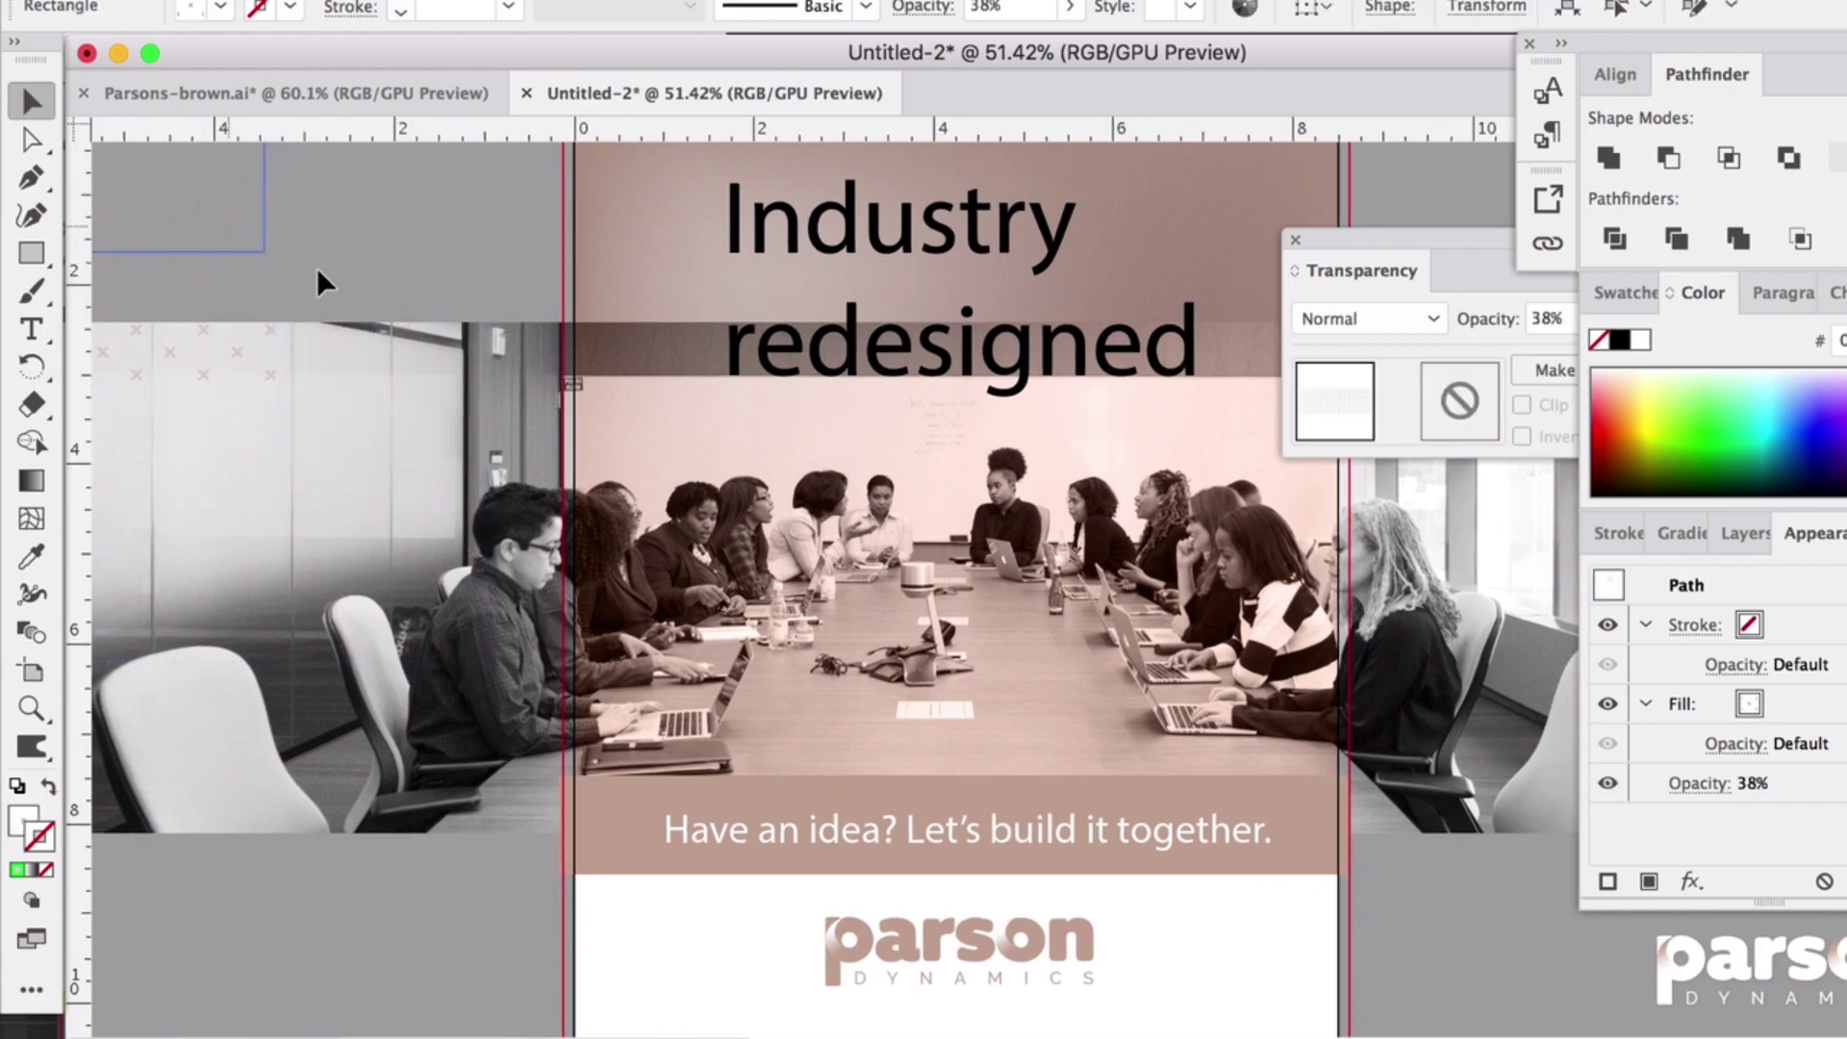
- Lower the upper-left anchor of the meeting photo's clipping path to about 3.16 in on the Y axis with the Direct Selection tool
{"action": "left_click", "coordinate": [584, 541]}
{"action": "scroll", "coordinate": [583, 540], "scroll_direction": "right", "scroll_amount": 5}
{"action": "scroll", "coordinate": [583, 539], "scroll_direction": "right", "scroll_amount": 3}
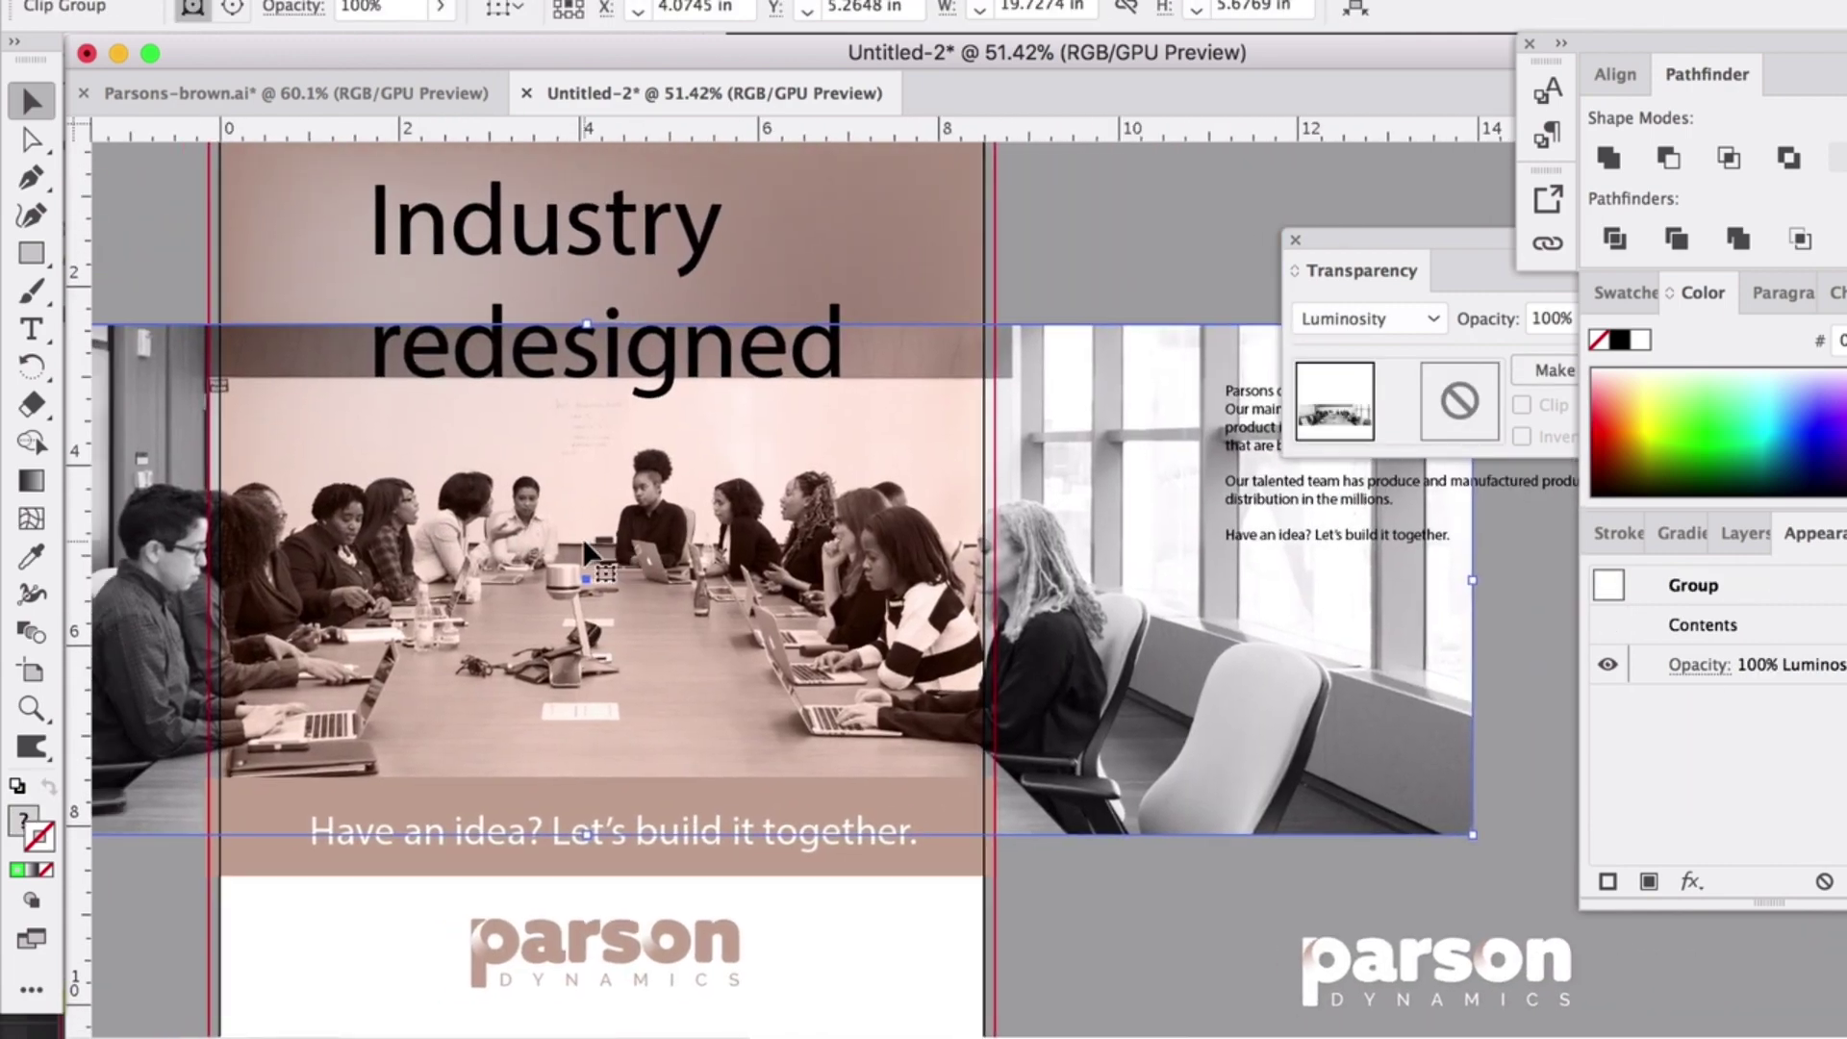
{"action": "scroll", "coordinate": [583, 541], "scroll_direction": "left", "scroll_amount": 3}
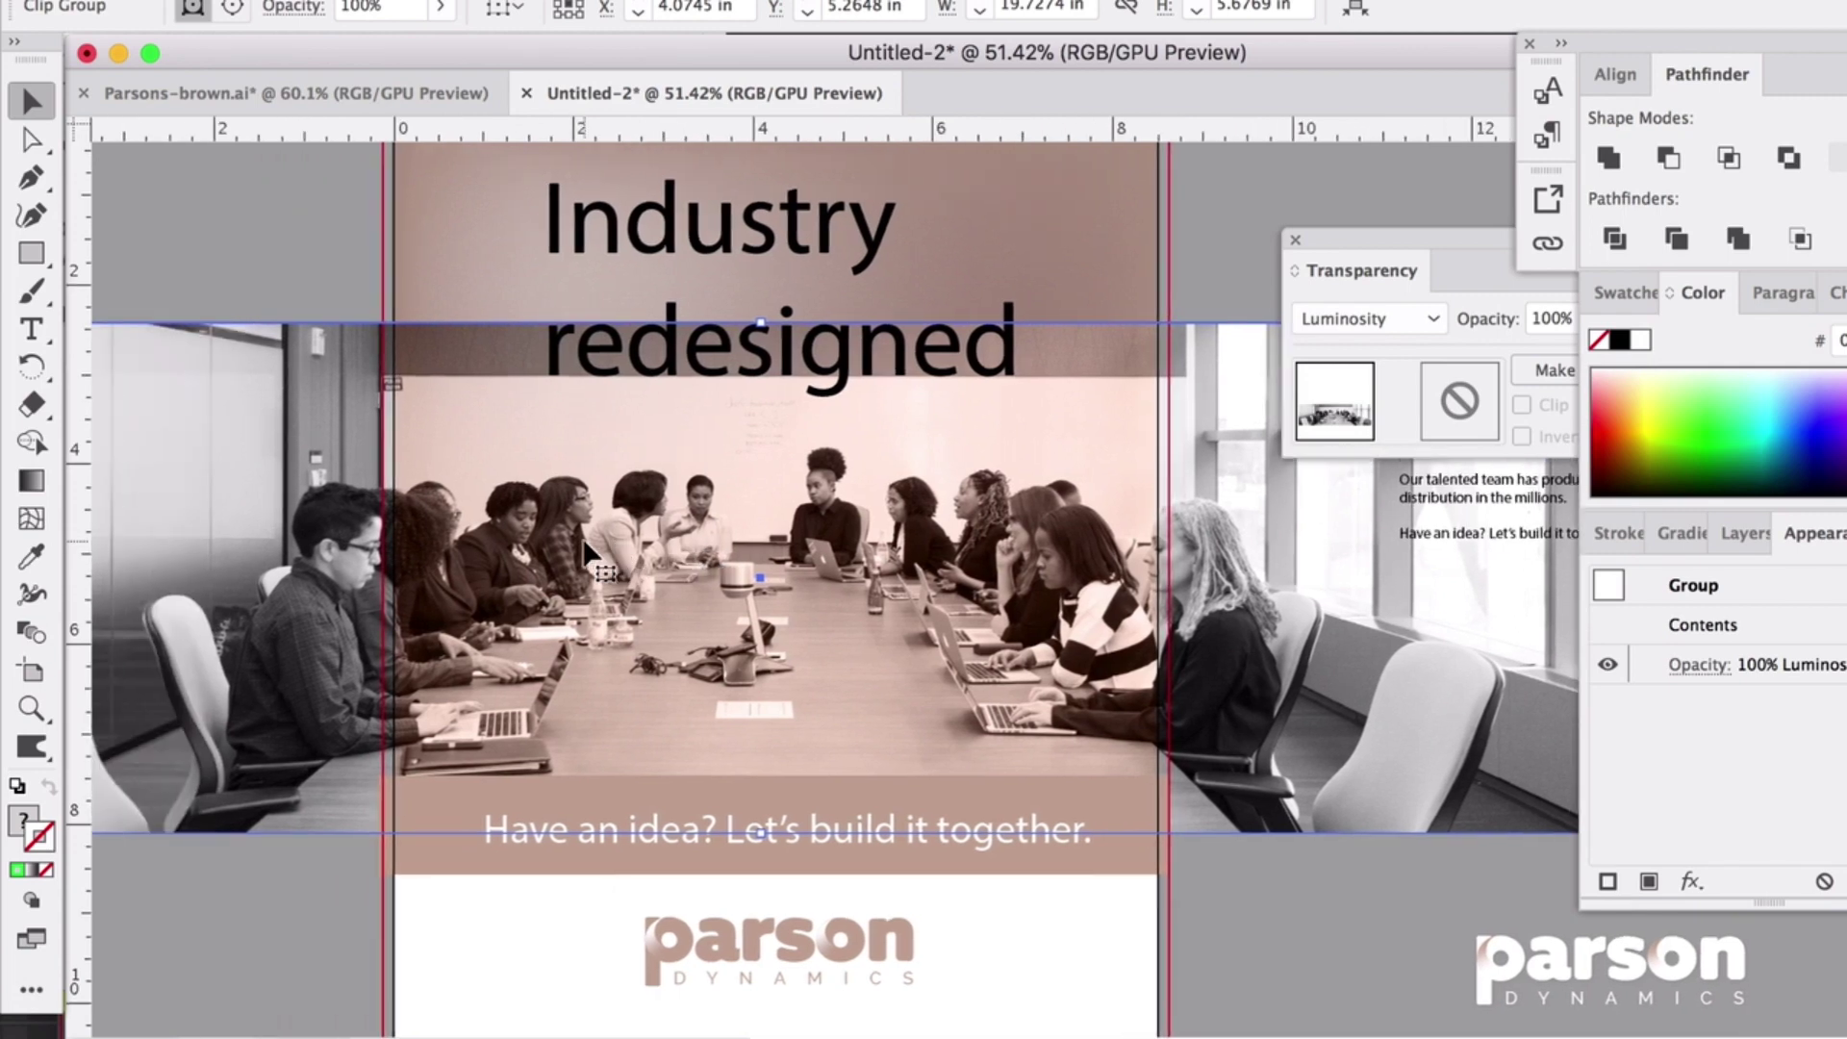
{"action": "scroll", "coordinate": [583, 541], "scroll_direction": "down", "scroll_amount": 3}
{"action": "scroll", "coordinate": [583, 541], "scroll_direction": "down", "scroll_amount": 1}
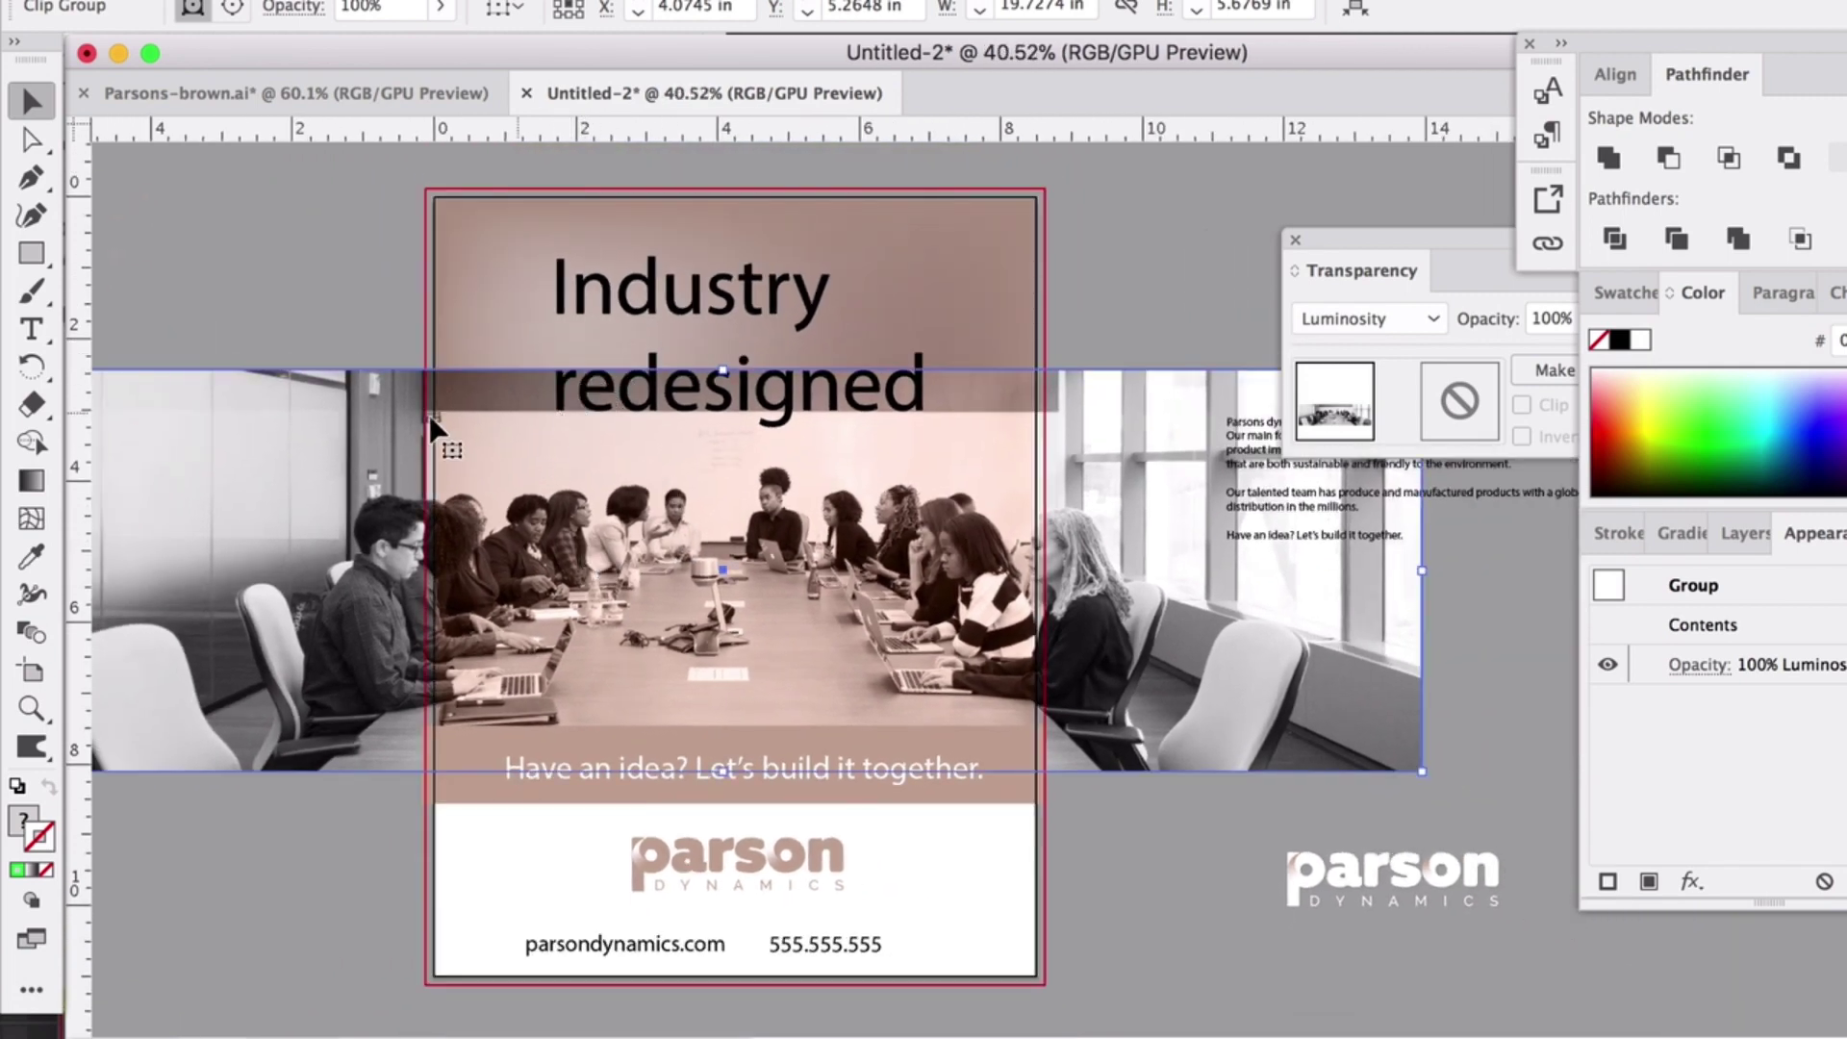
{"action": "scroll", "coordinate": [314, 424], "scroll_direction": "left", "scroll_amount": 6}
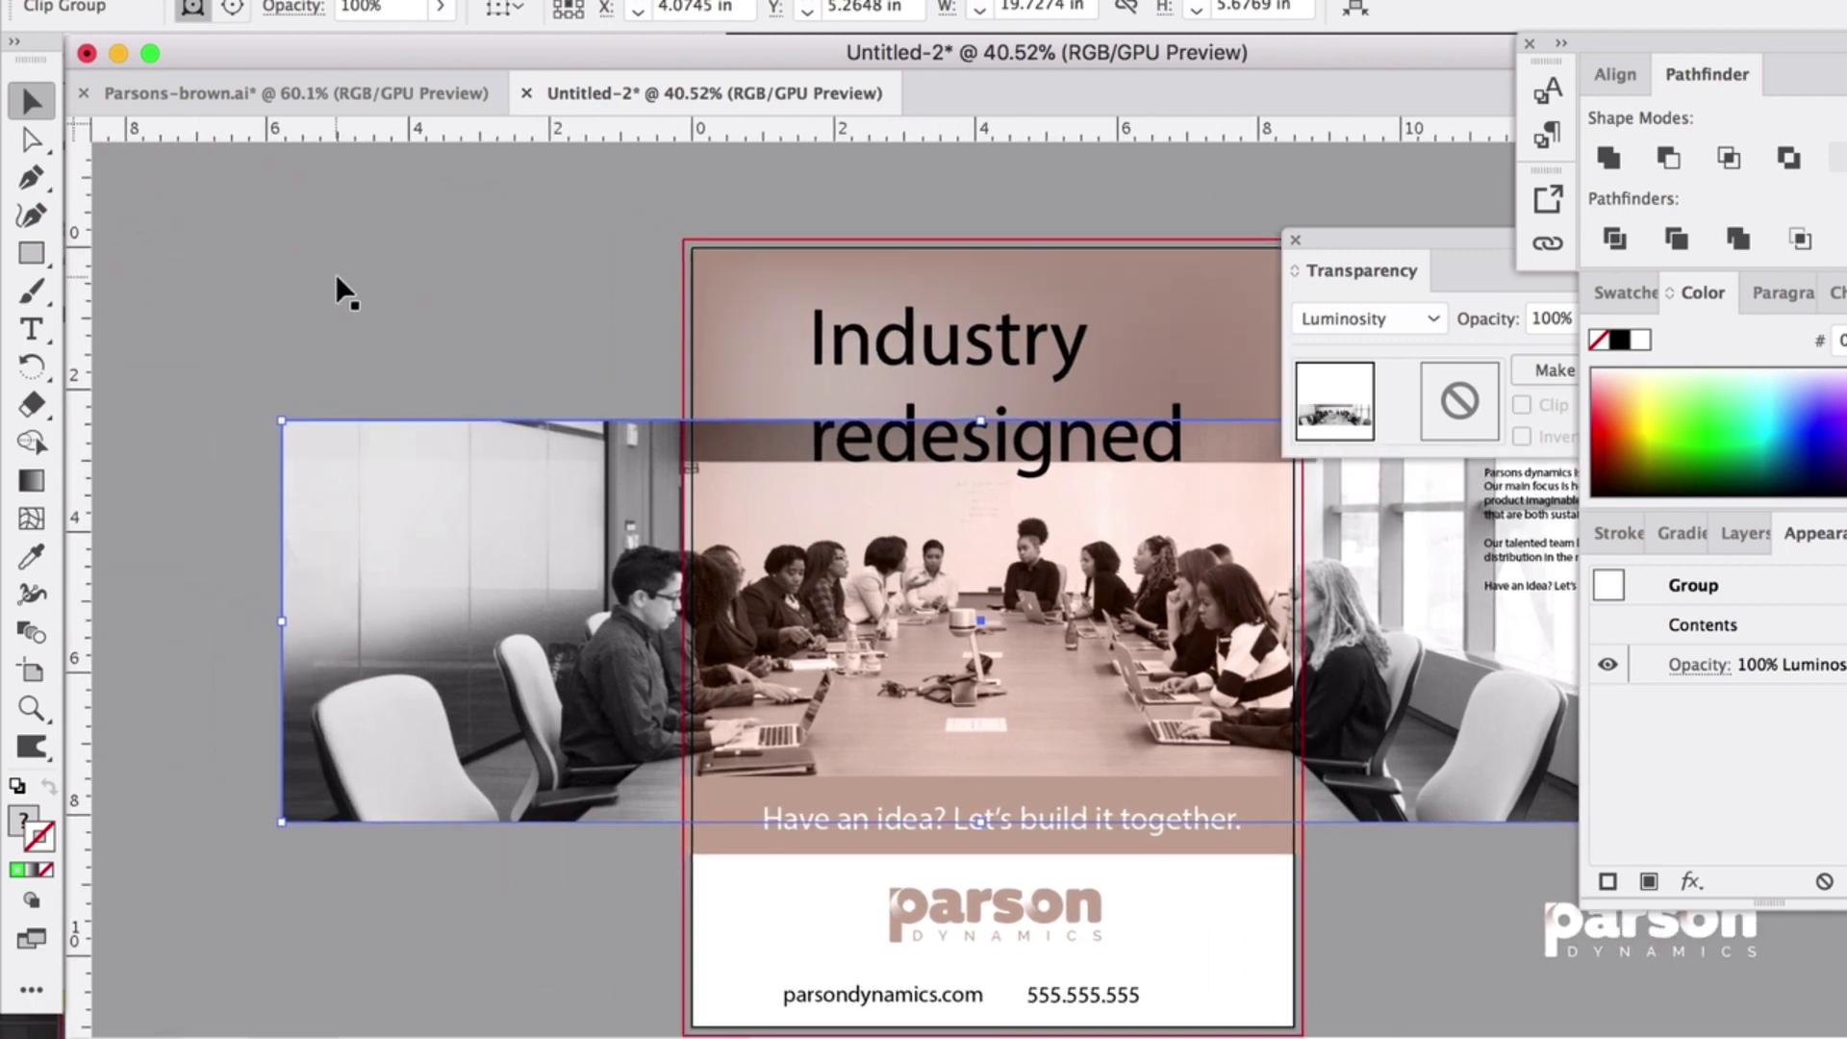
{"action": "left_click", "coordinate": [32, 139]}
{"action": "scroll", "coordinate": [294, 468], "scroll_direction": "up", "scroll_amount": 10}
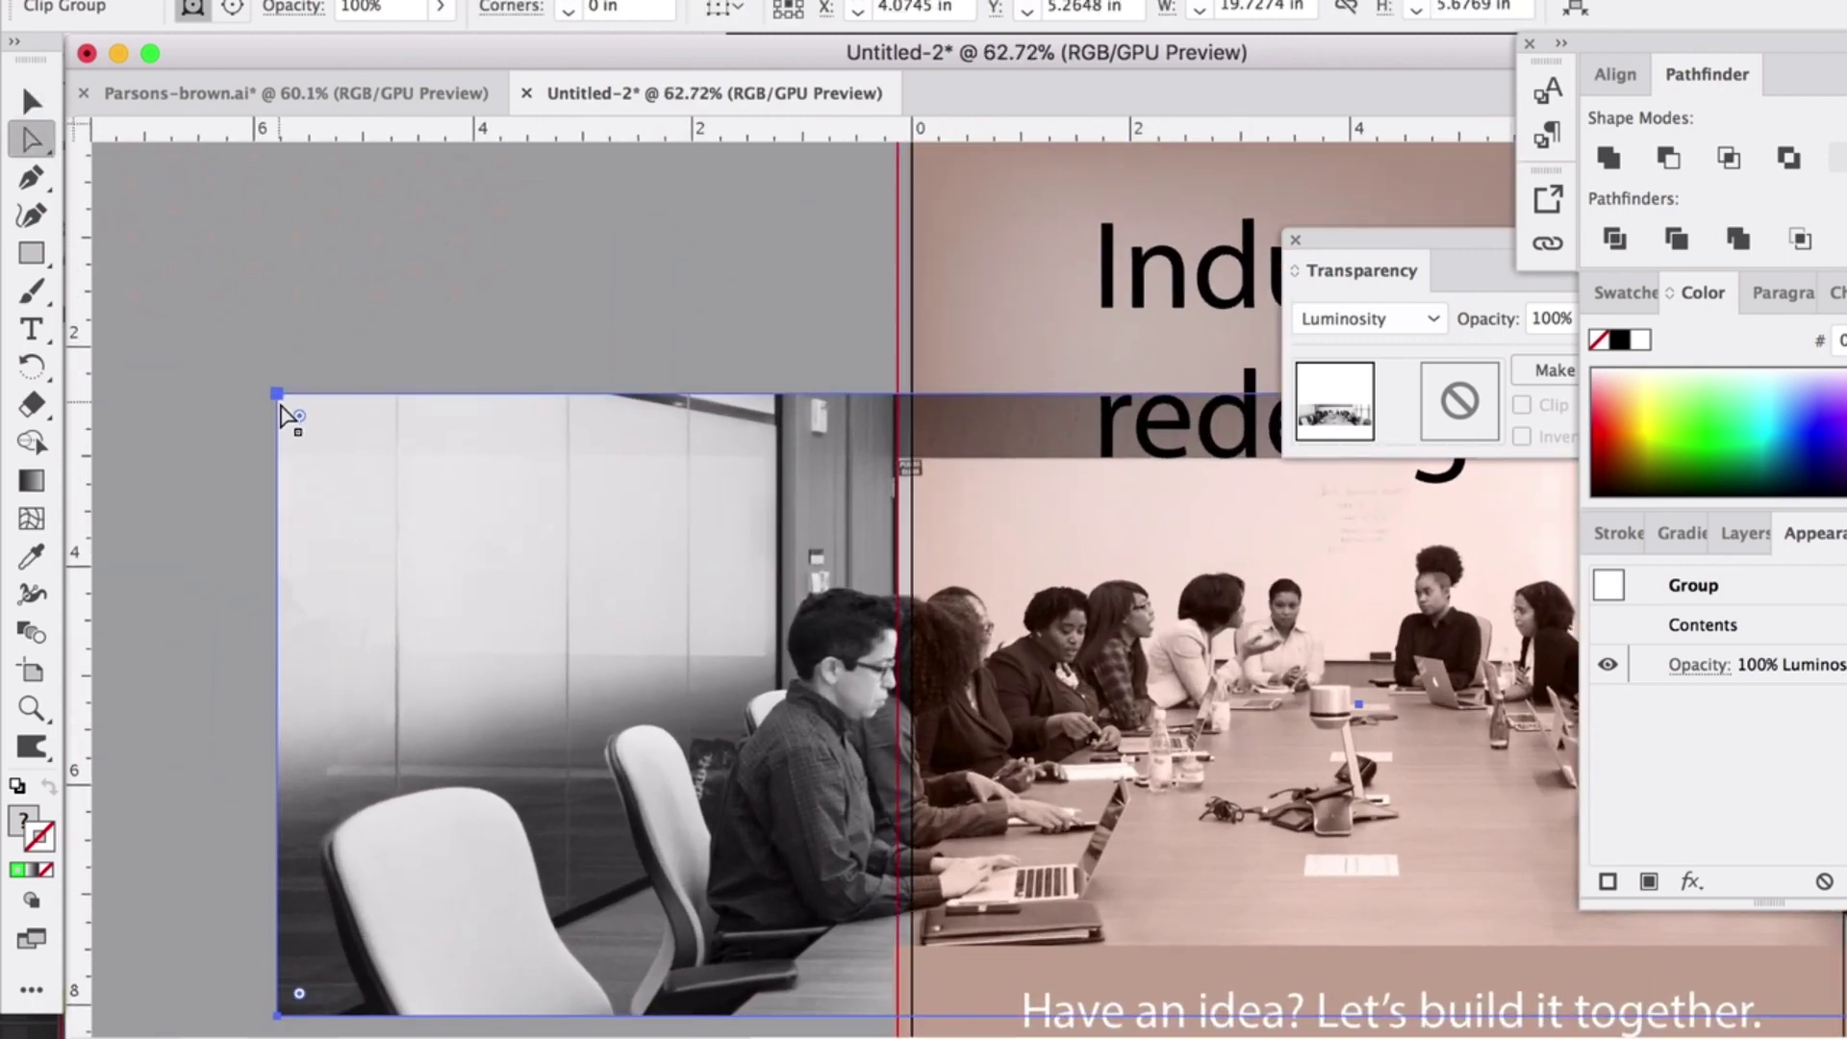
{"action": "left_click", "coordinate": [278, 395]}
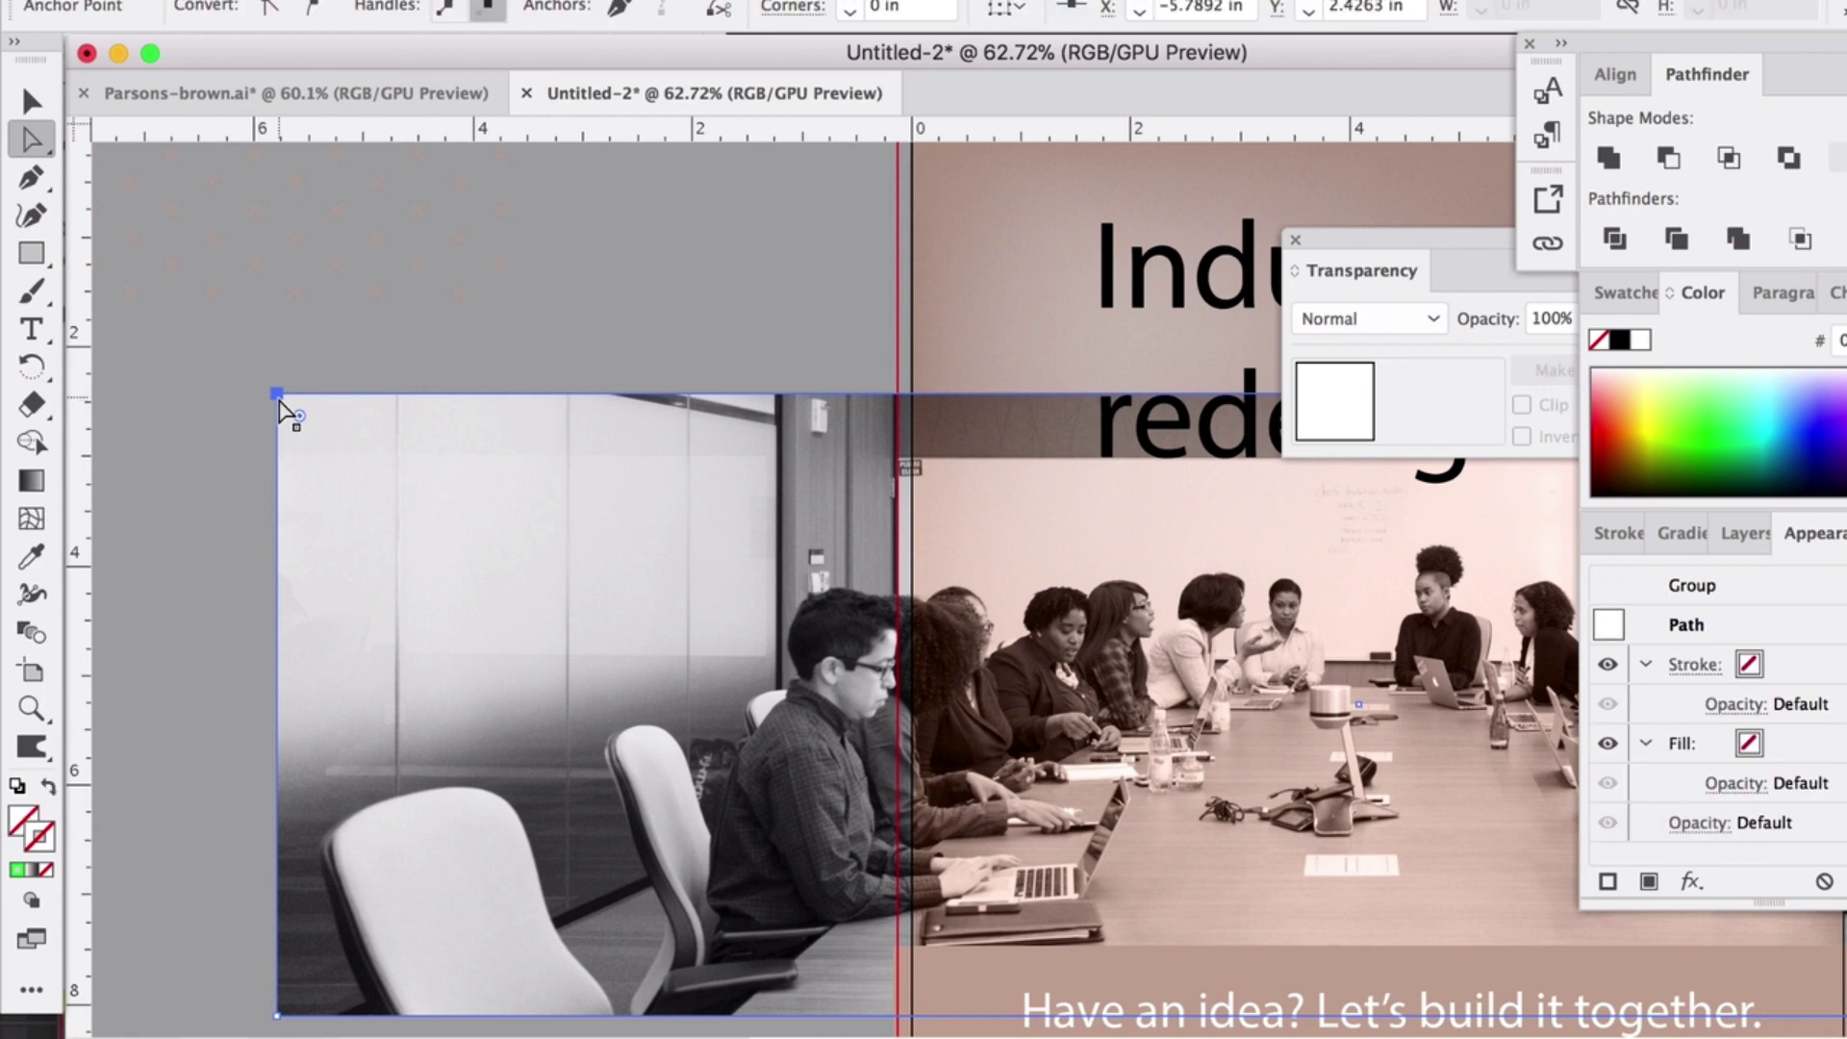
{"action": "left_click", "coordinate": [279, 396]}
{"action": "left_click_drag", "start_coordinate": [278, 396], "coordinate": [277, 475]}
- Lower the clipping path's upper-right anchor to about 3.2 in on the Y axis and level the upper-left anchor with it
{"action": "scroll", "coordinate": [289, 490], "scroll_direction": "right", "scroll_amount": 15}
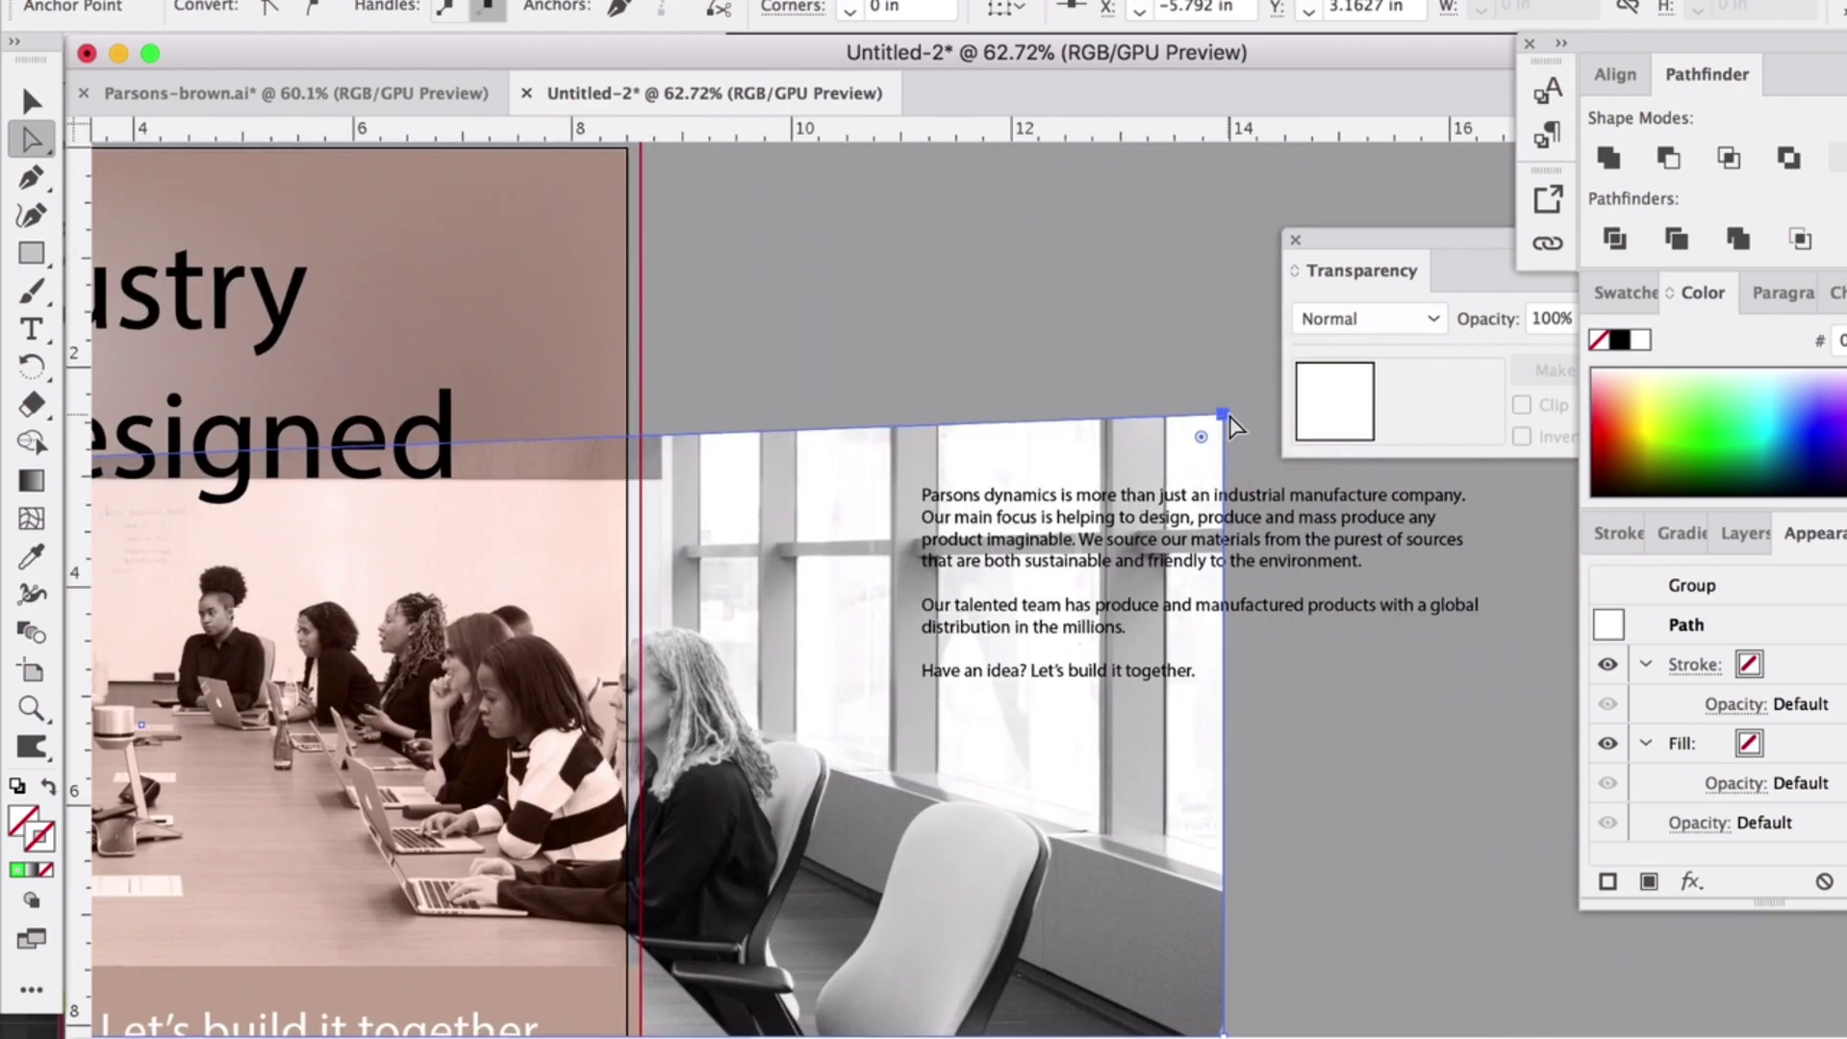
{"action": "left_click_drag", "start_coordinate": [1223, 415], "coordinate": [1224, 501]}
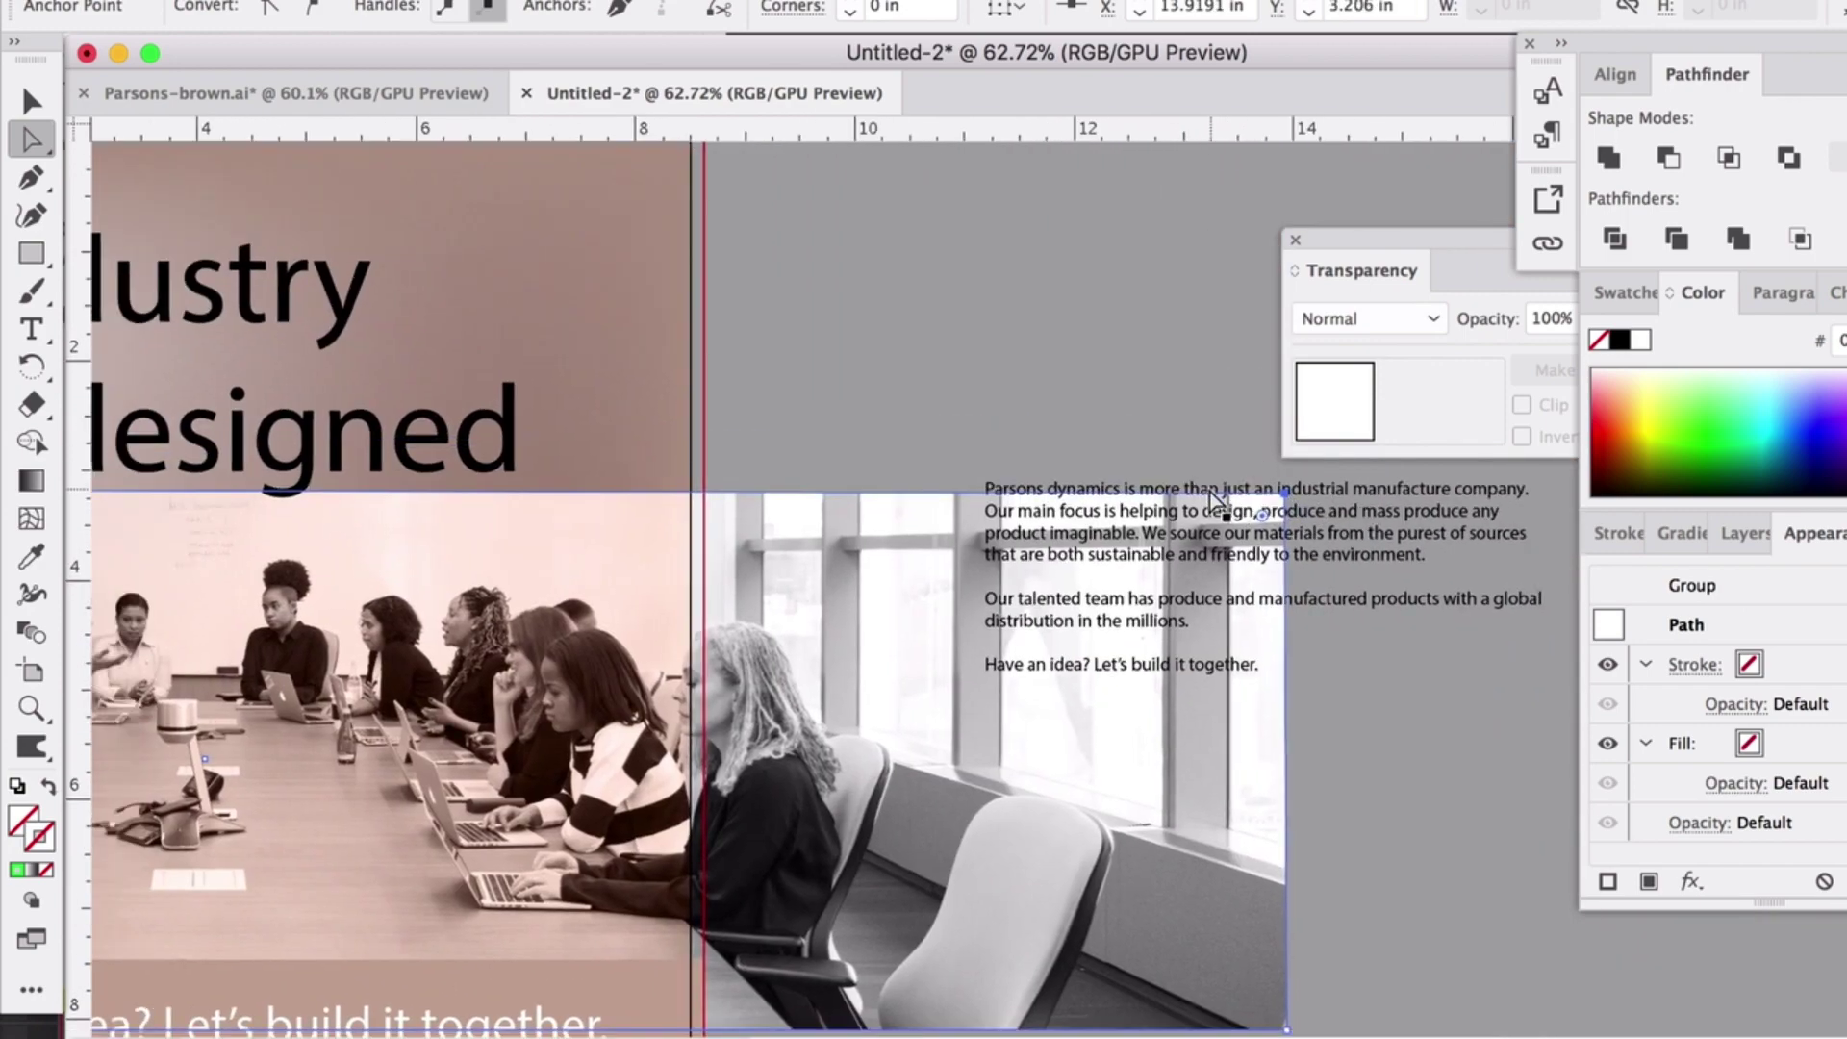
{"action": "scroll", "coordinate": [597, 582], "scroll_direction": "left", "scroll_amount": 6}
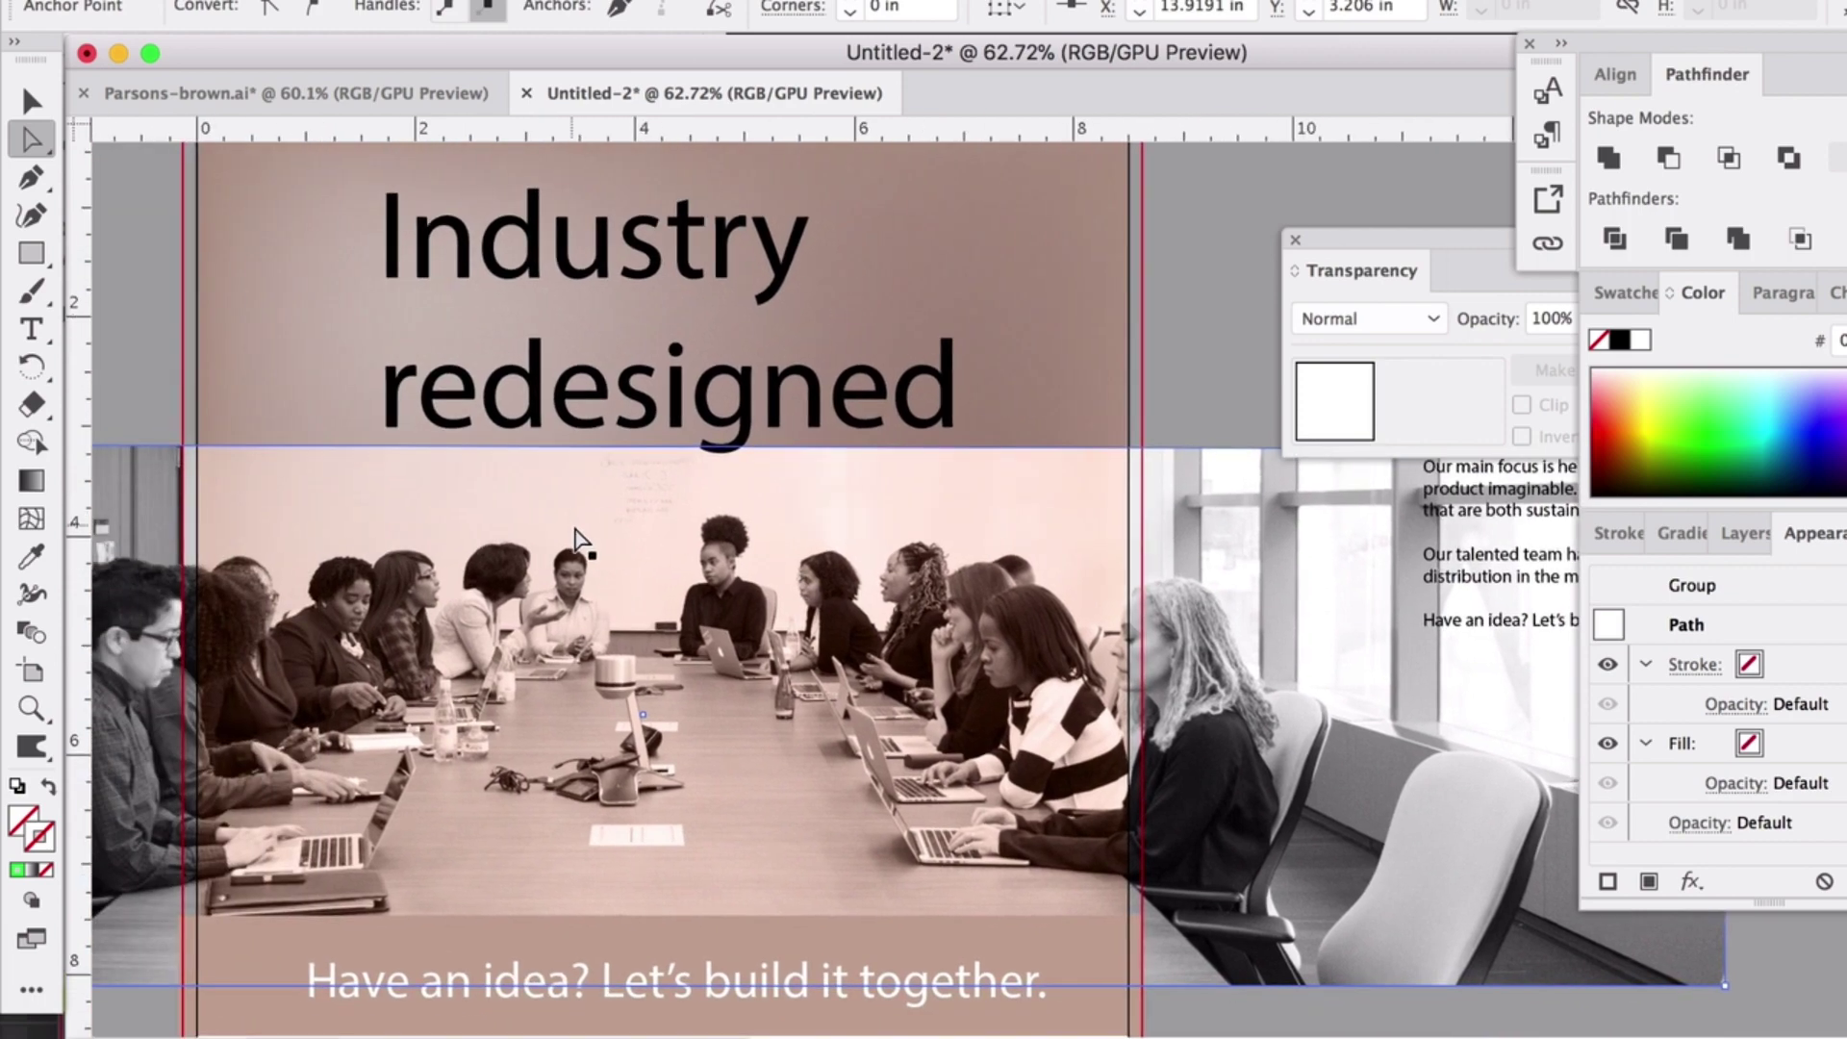
{"action": "key", "text": "super+0"}
{"action": "scroll", "coordinate": [576, 528], "scroll_direction": "left", "scroll_amount": 1}
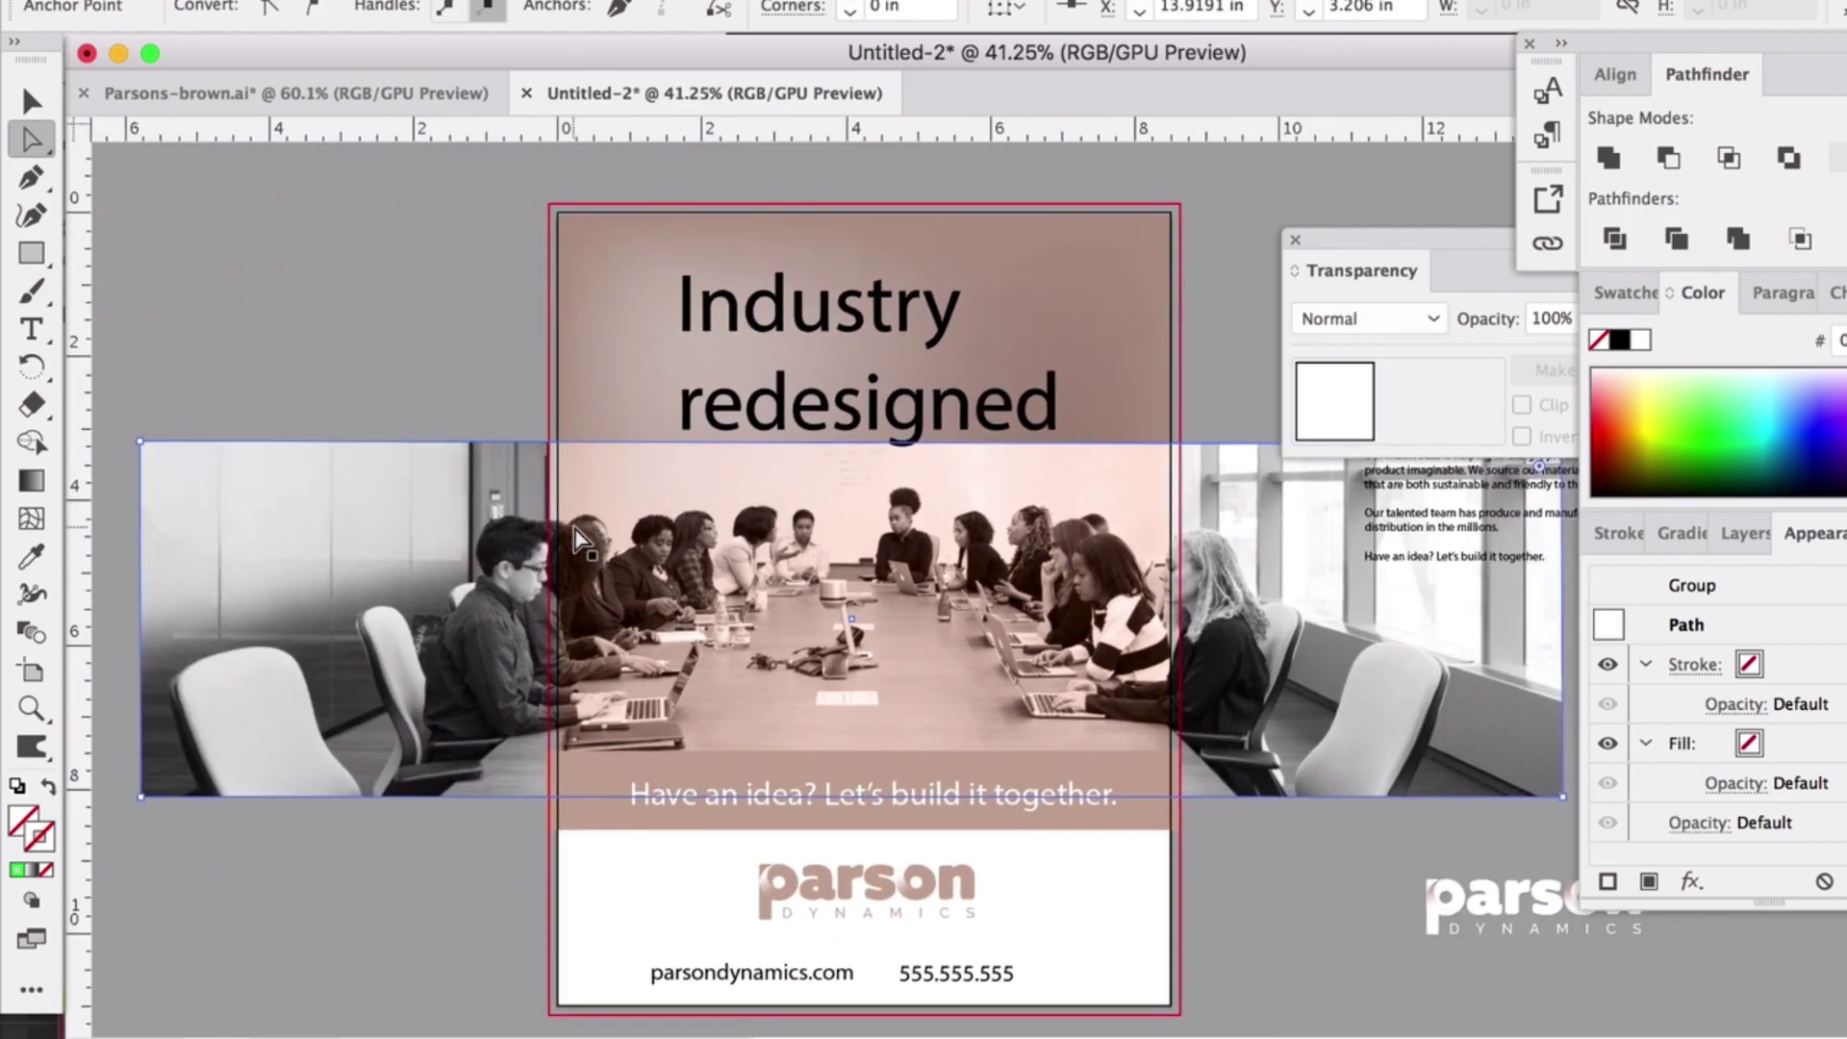
{"action": "left_click", "coordinate": [141, 443]}
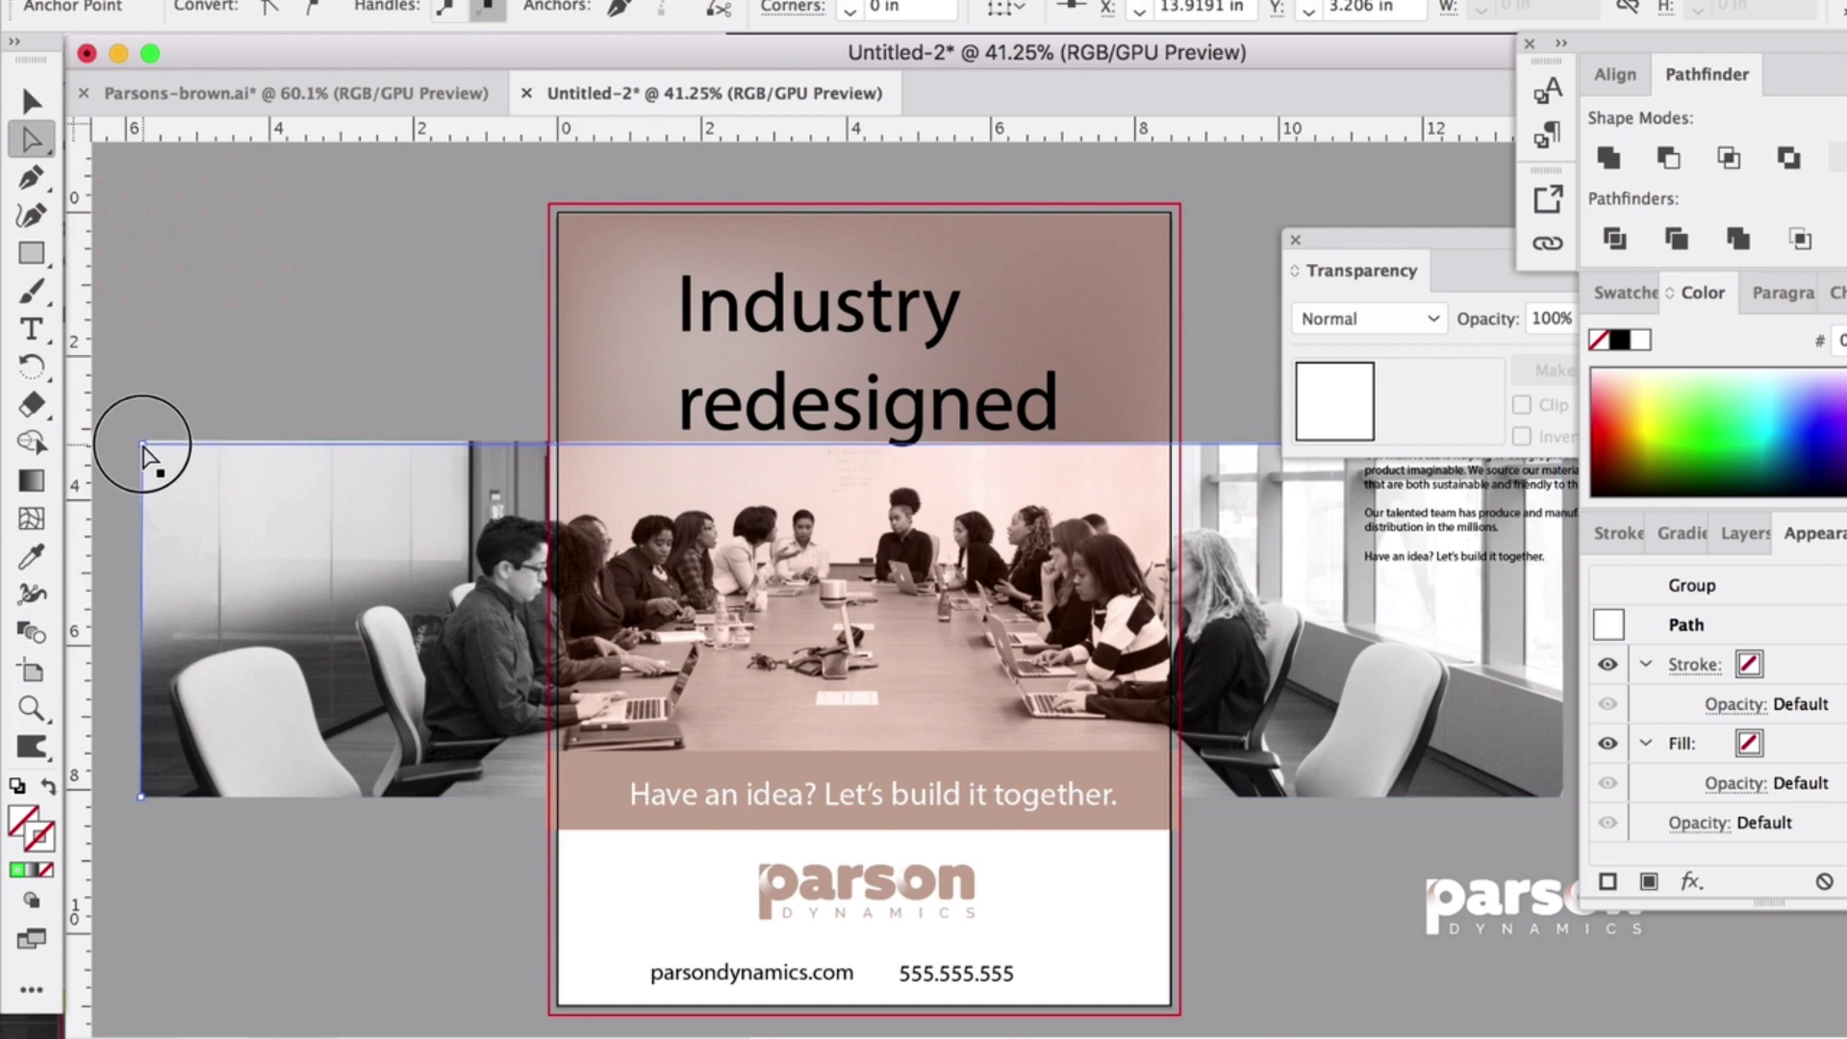
{"action": "left_click_drag", "start_coordinate": [142, 445], "coordinate": [142, 442]}
{"action": "left_click", "coordinate": [35, 100]}
{"action": "left_click", "coordinate": [255, 258]}
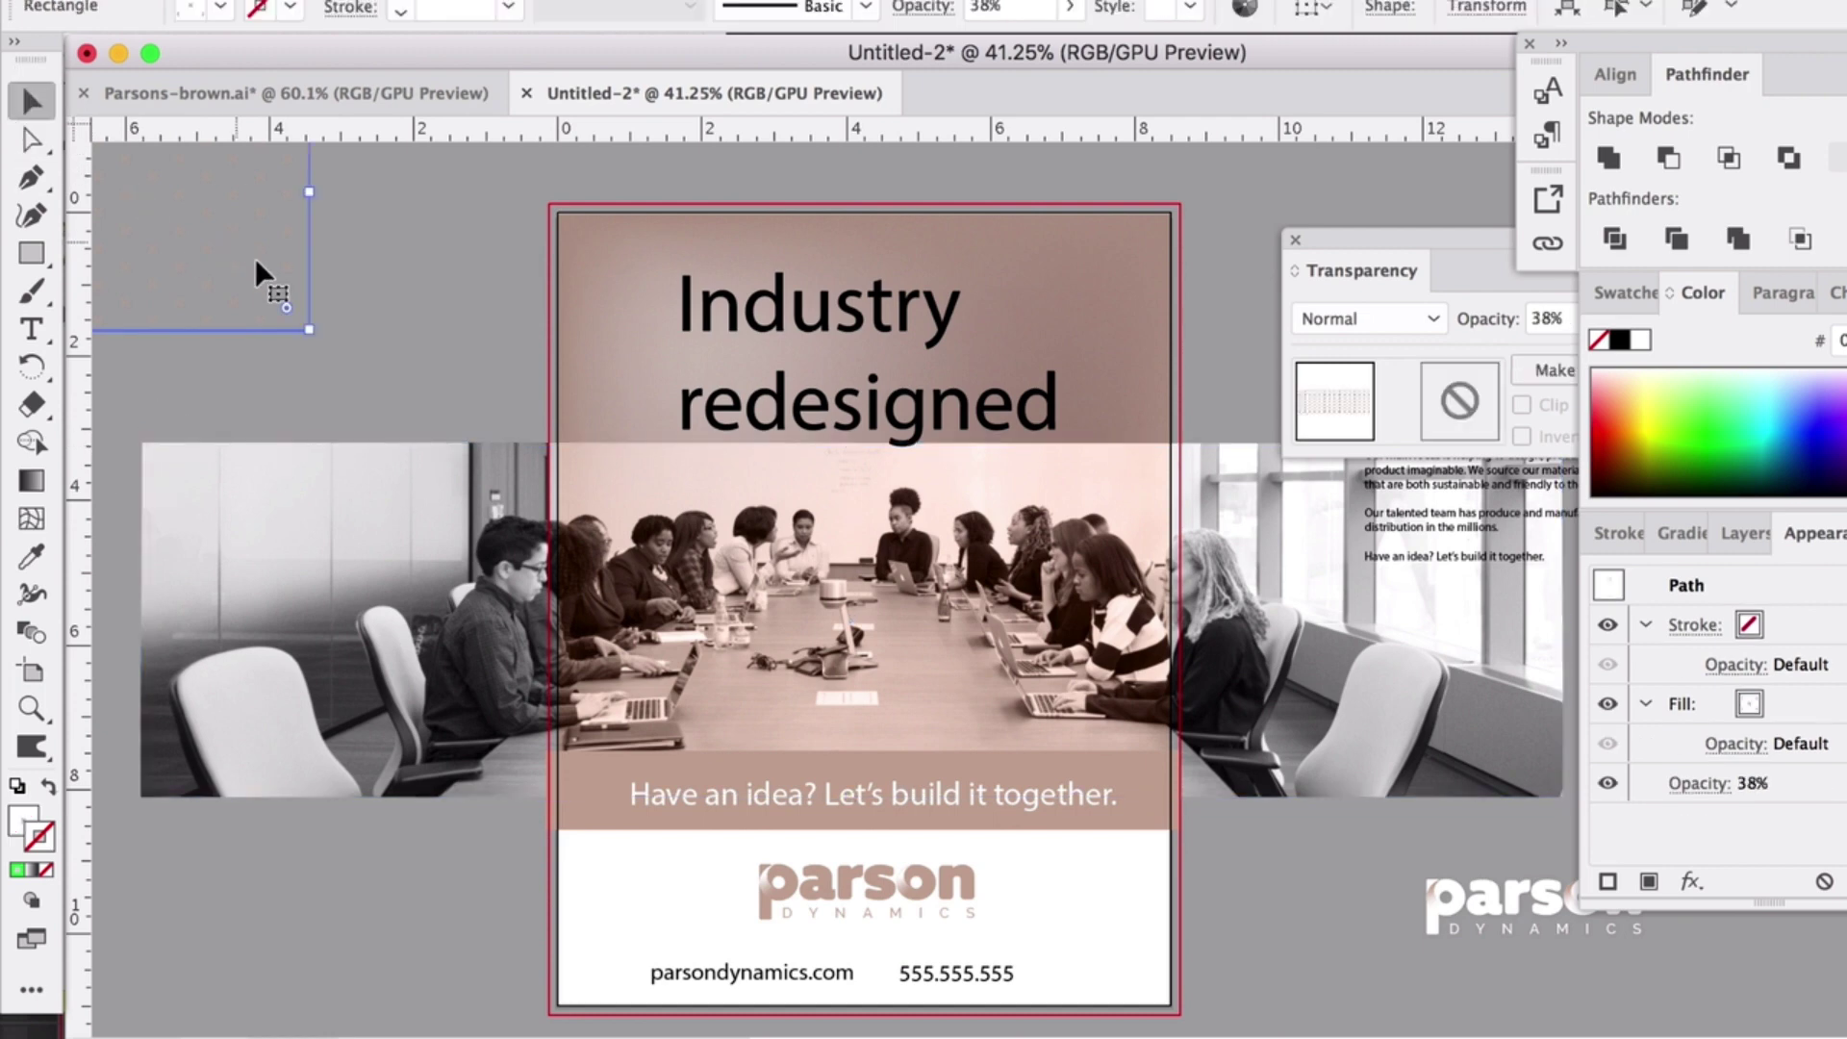
{"action": "scroll", "coordinate": [325, 308], "scroll_direction": "right", "scroll_amount": 5}
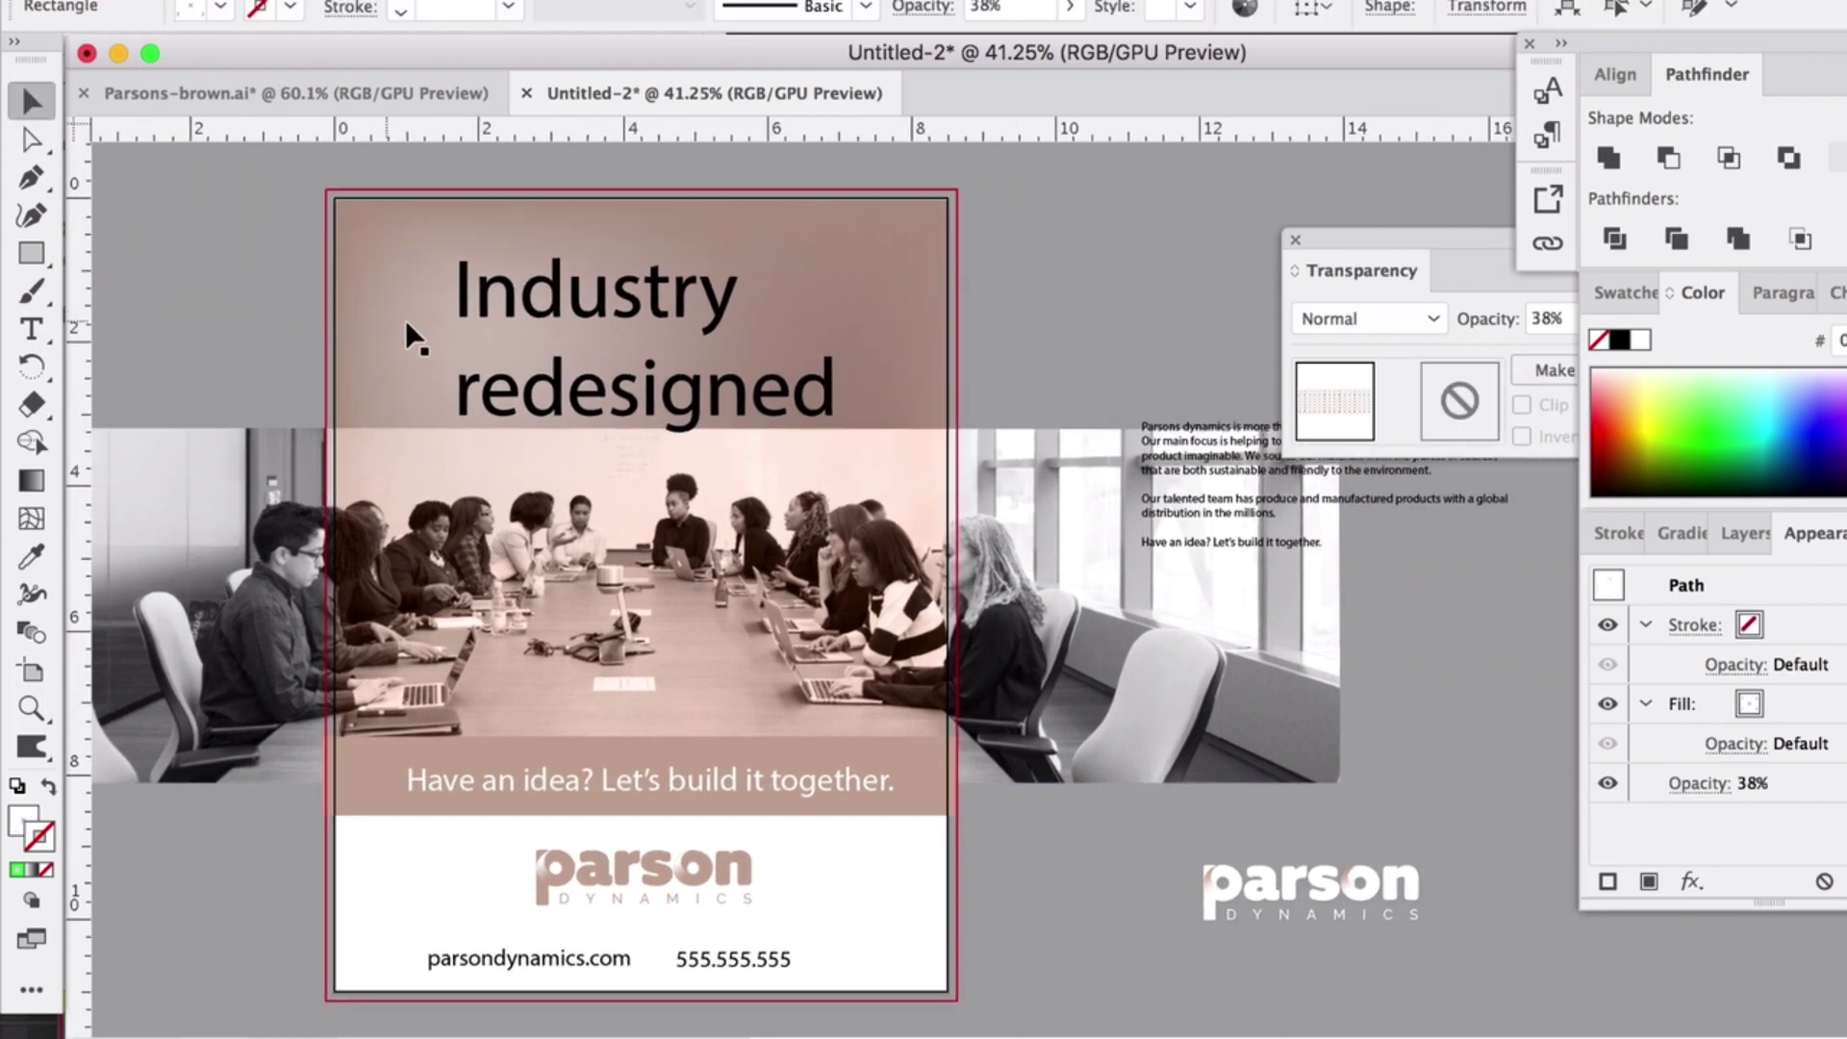